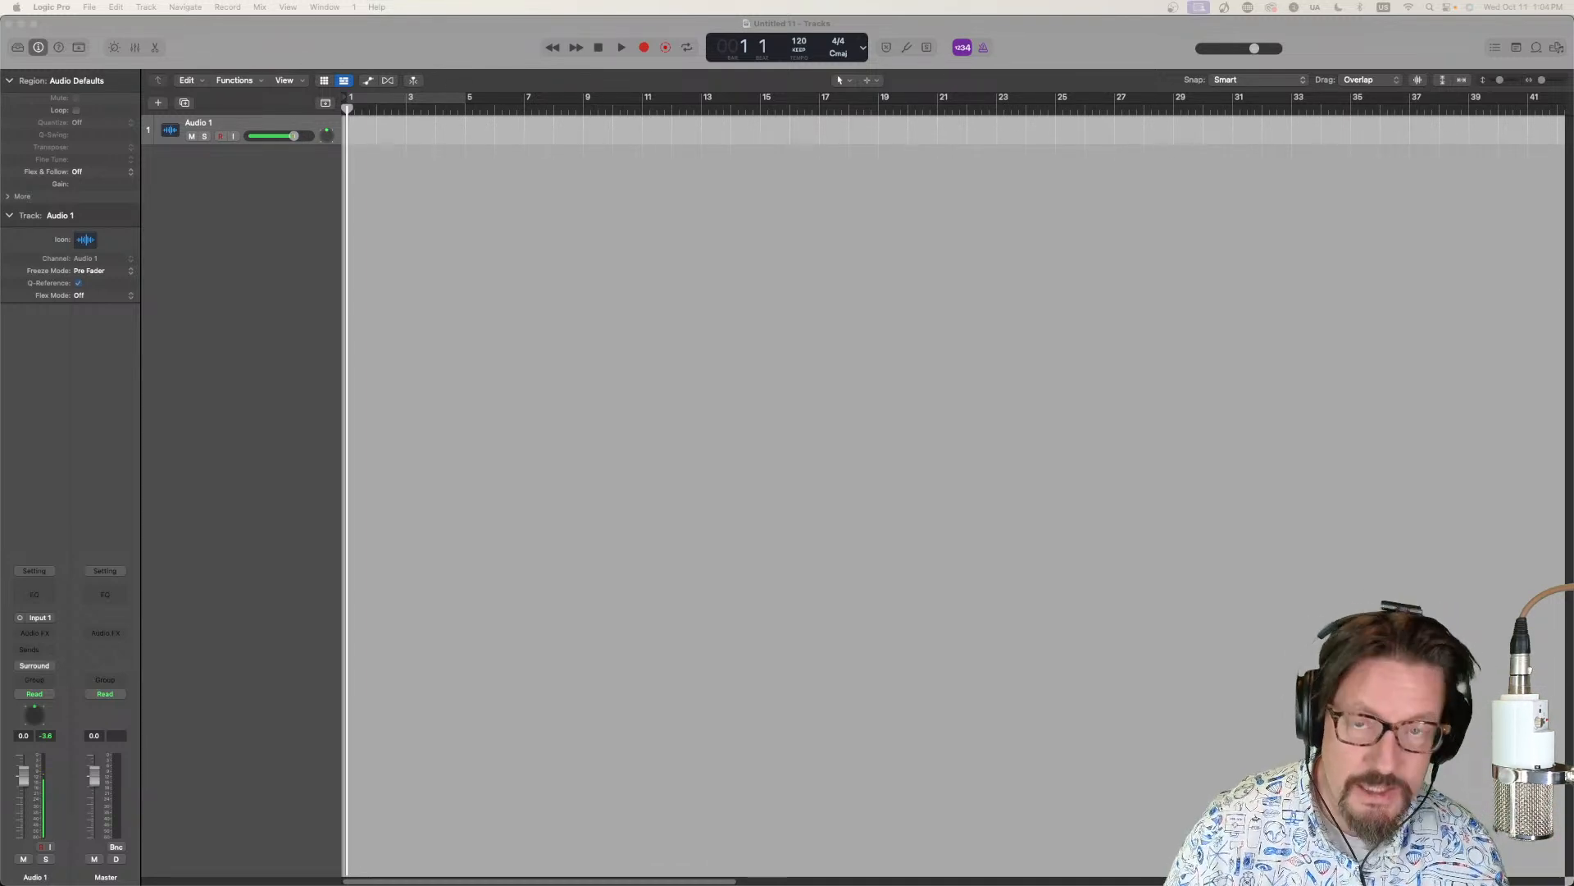
Switch to Safari and search the web for "mastering levels for streaming services".
click(1146, 53)
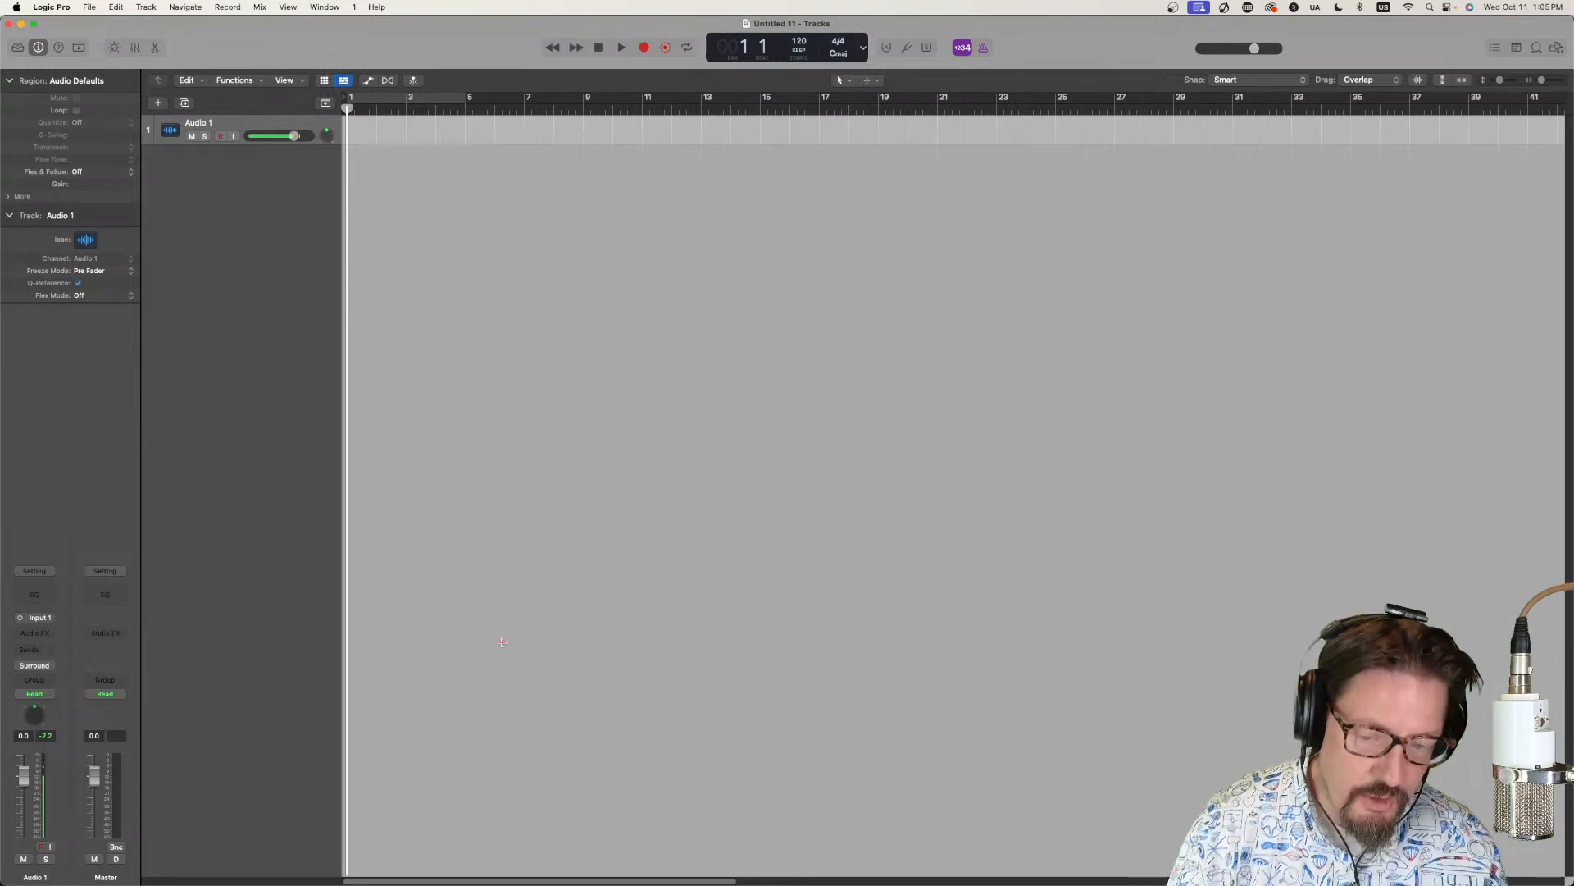
mouse_move(574, 869)
click(146, 857)
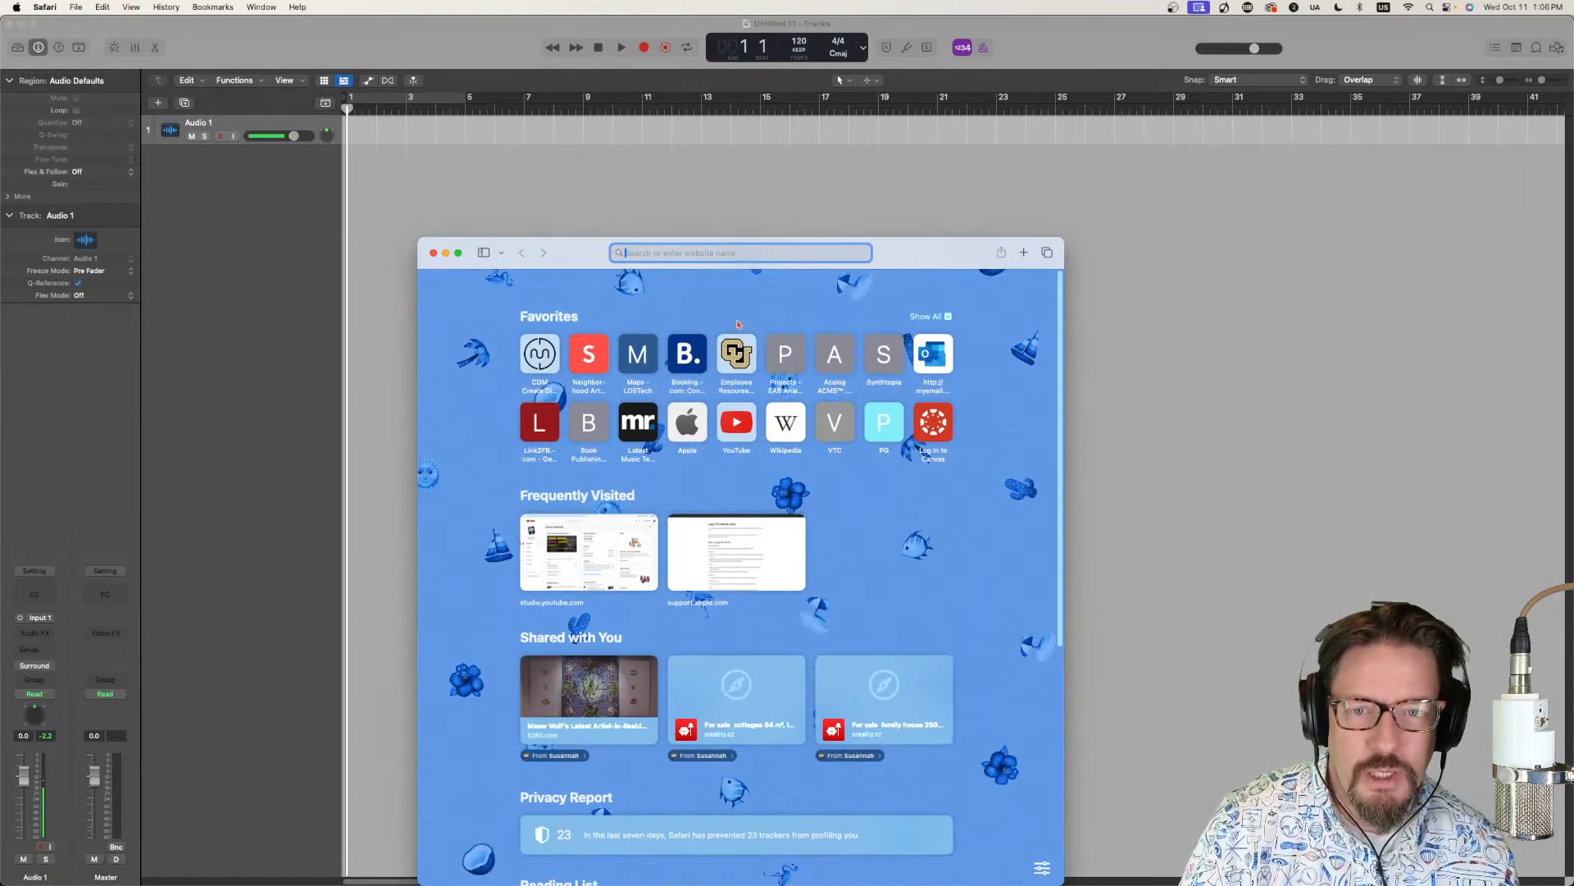
text(mase)
key(BackSpace)
text(tering)
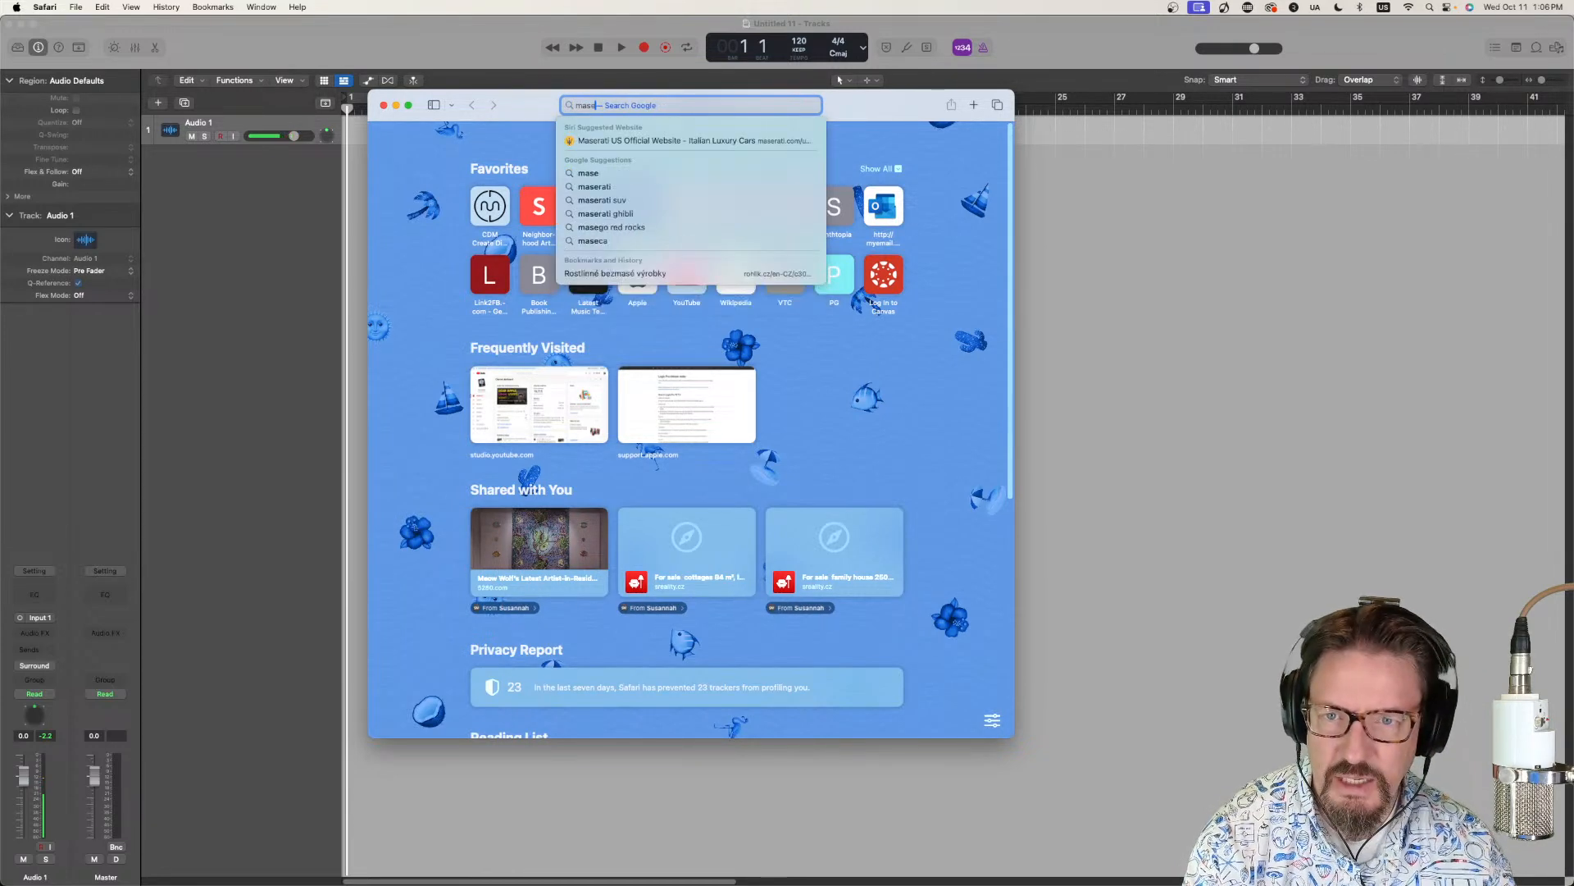
text( leve)
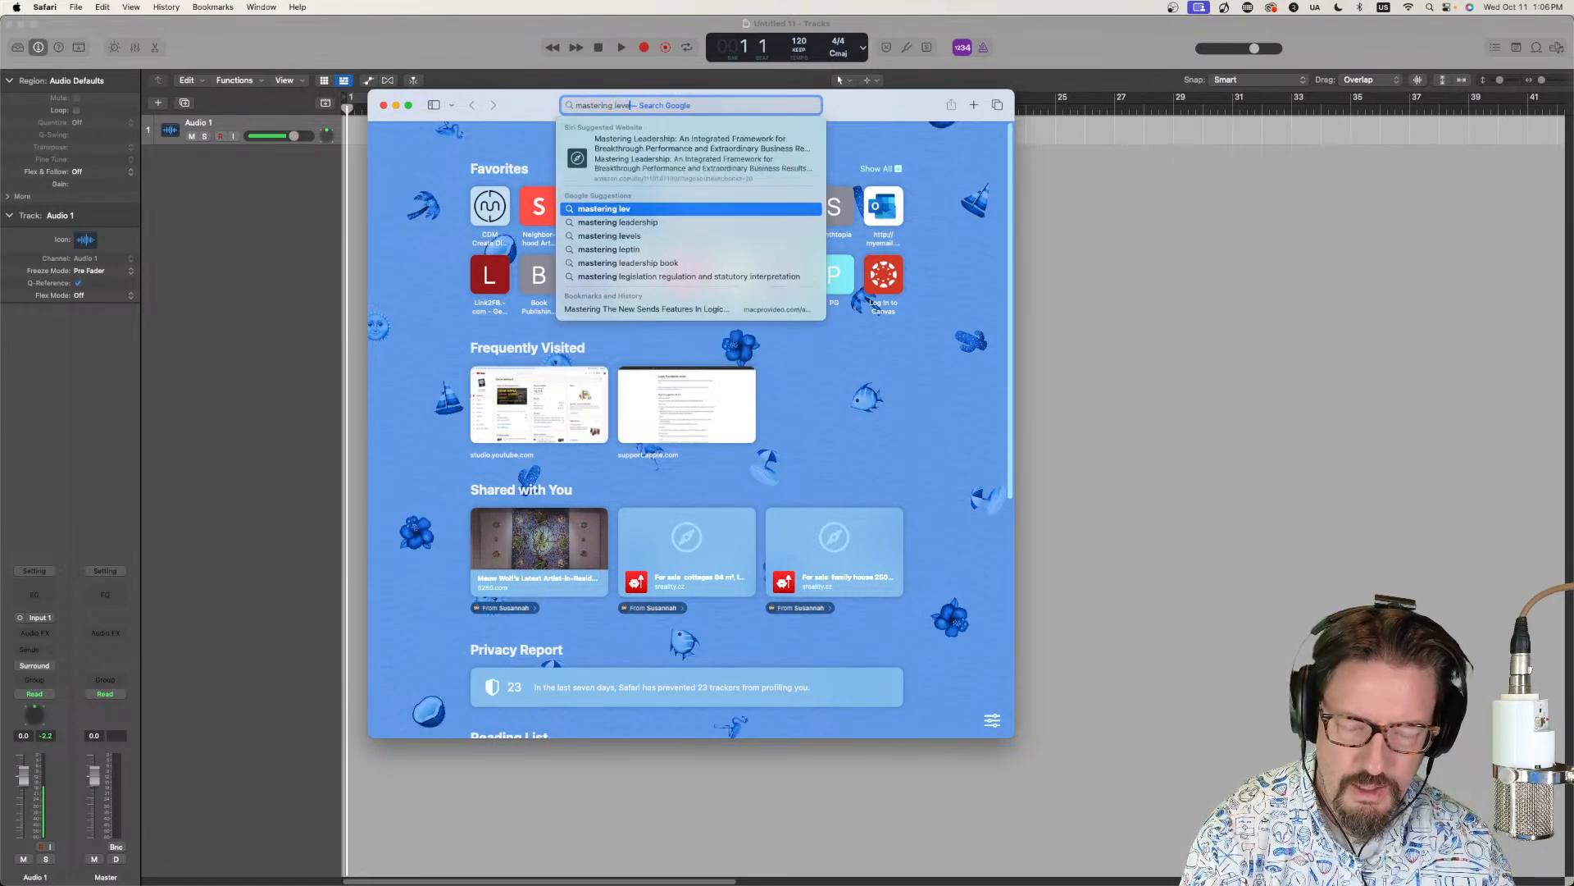
text(ls f)
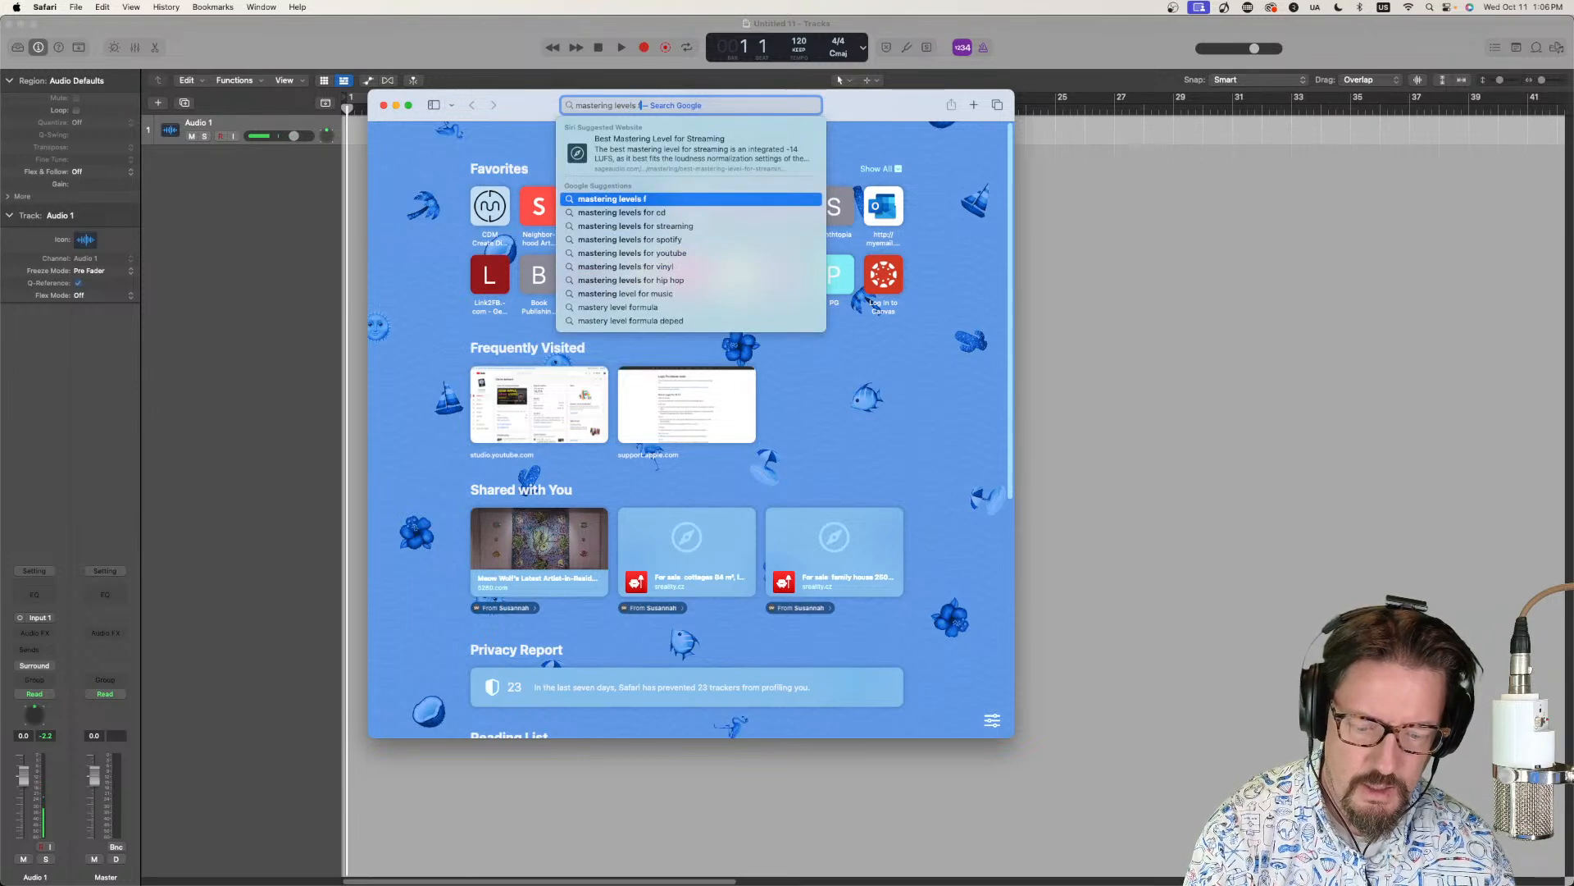
text(or streaming )
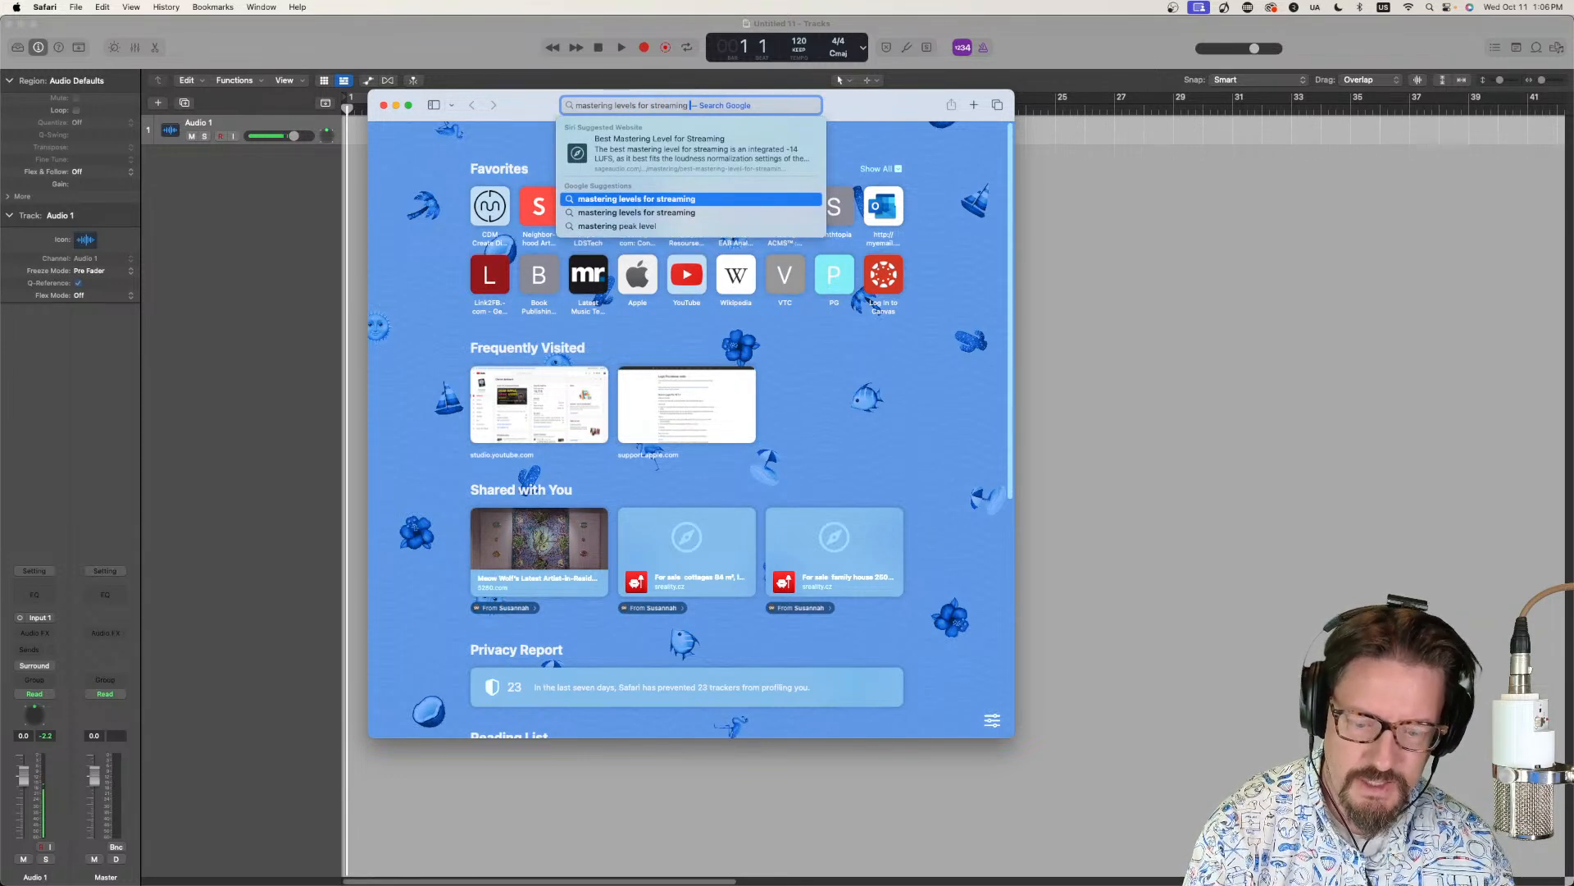
text(services)
key(Return)
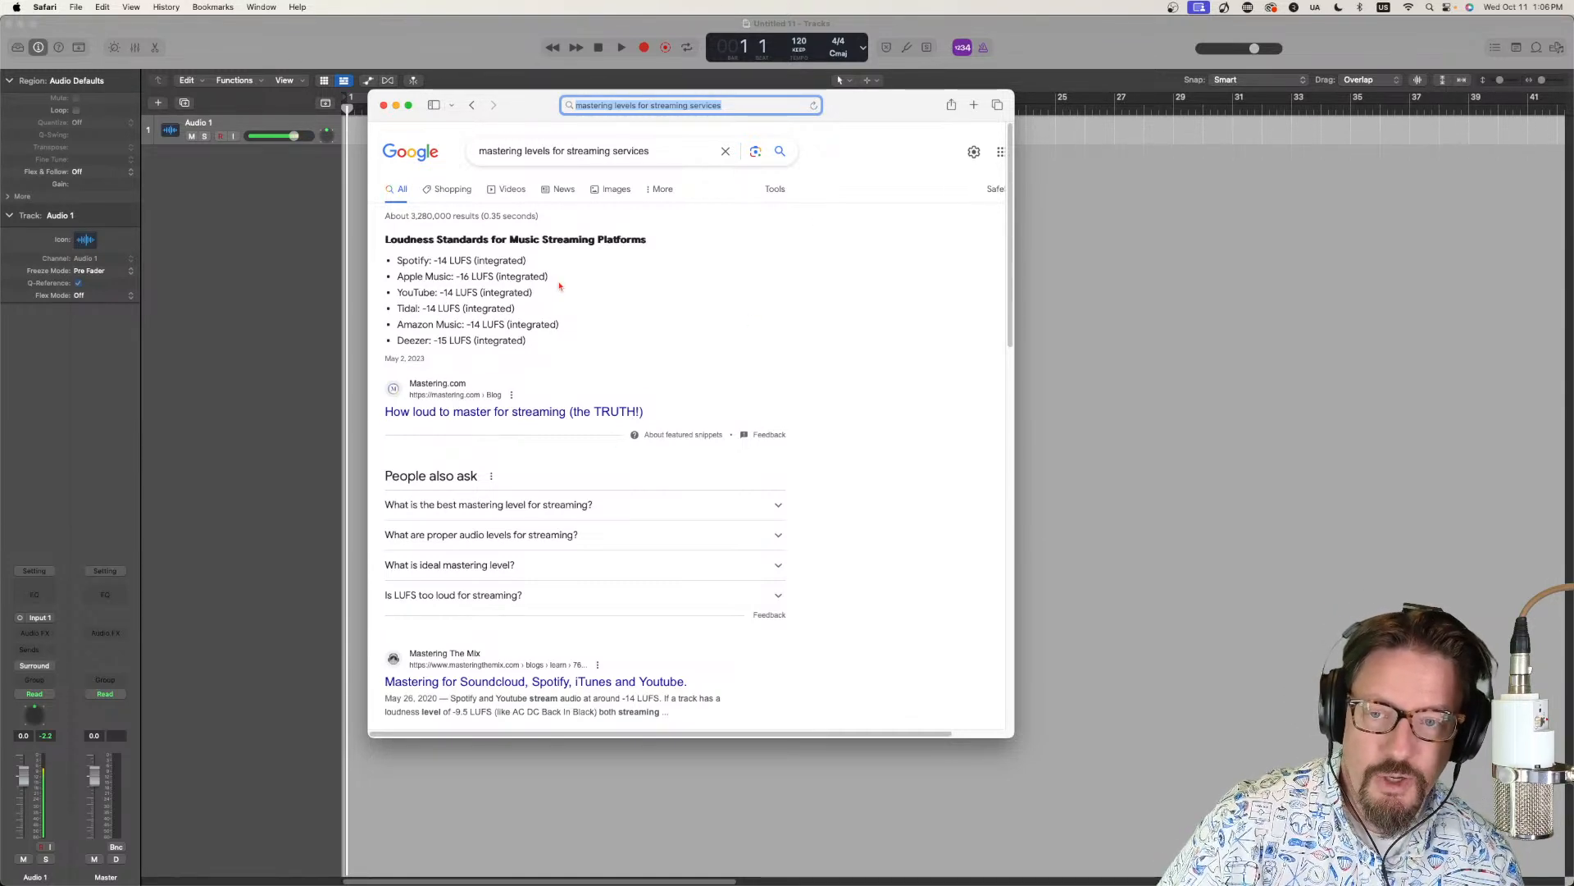
Review the loudness standards list in the search results and open the article "How loud to master for streaming (the TRUTH!)" in a new tab.
drag(544, 339, 375, 243)
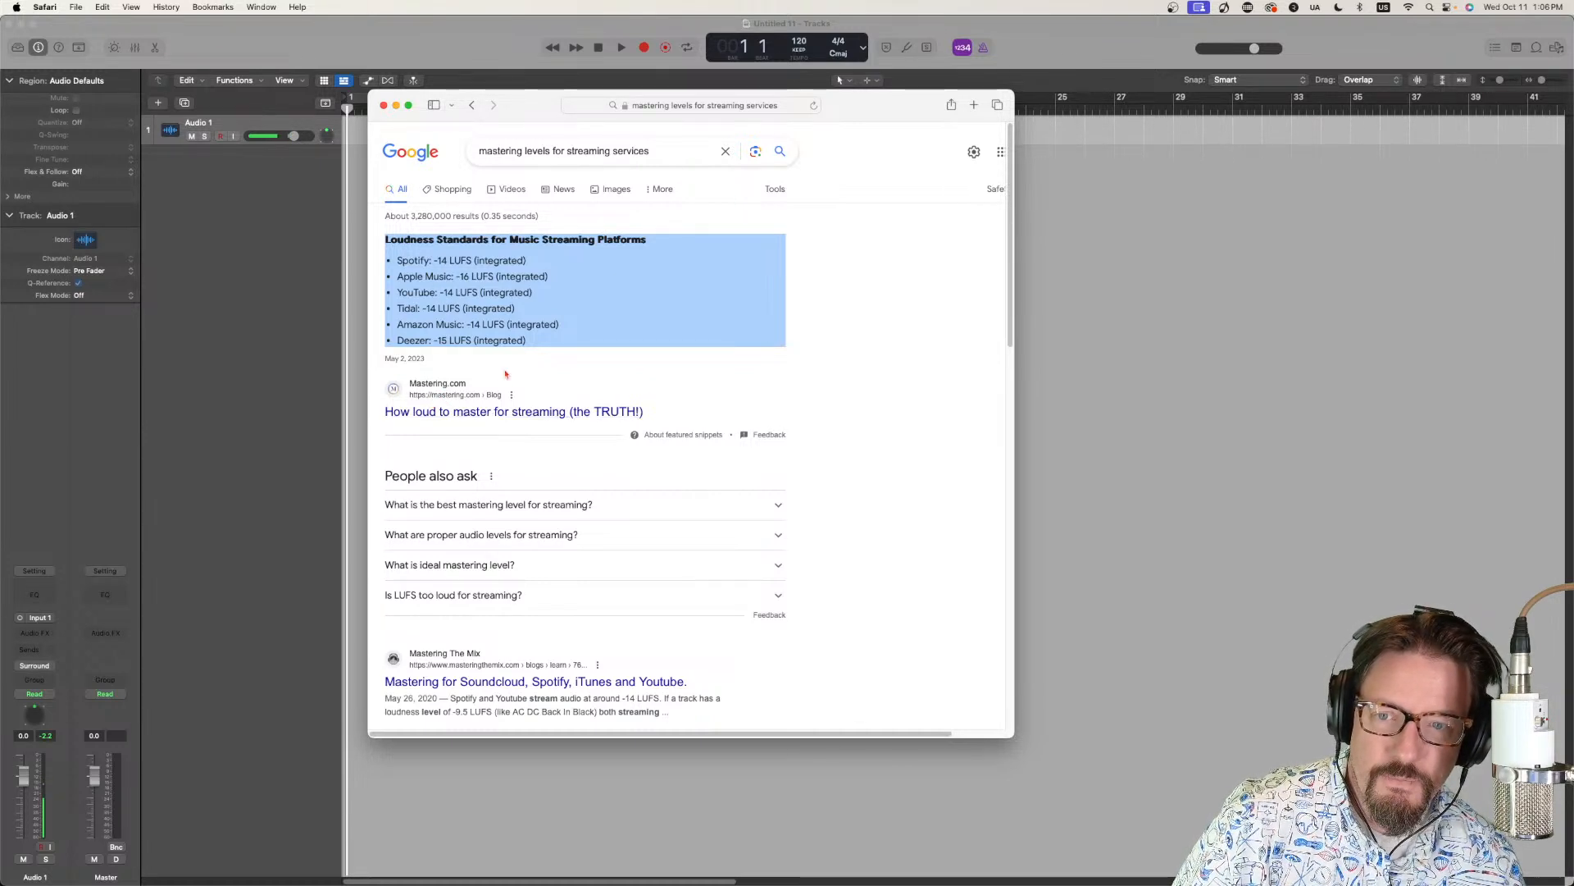
click(529, 271)
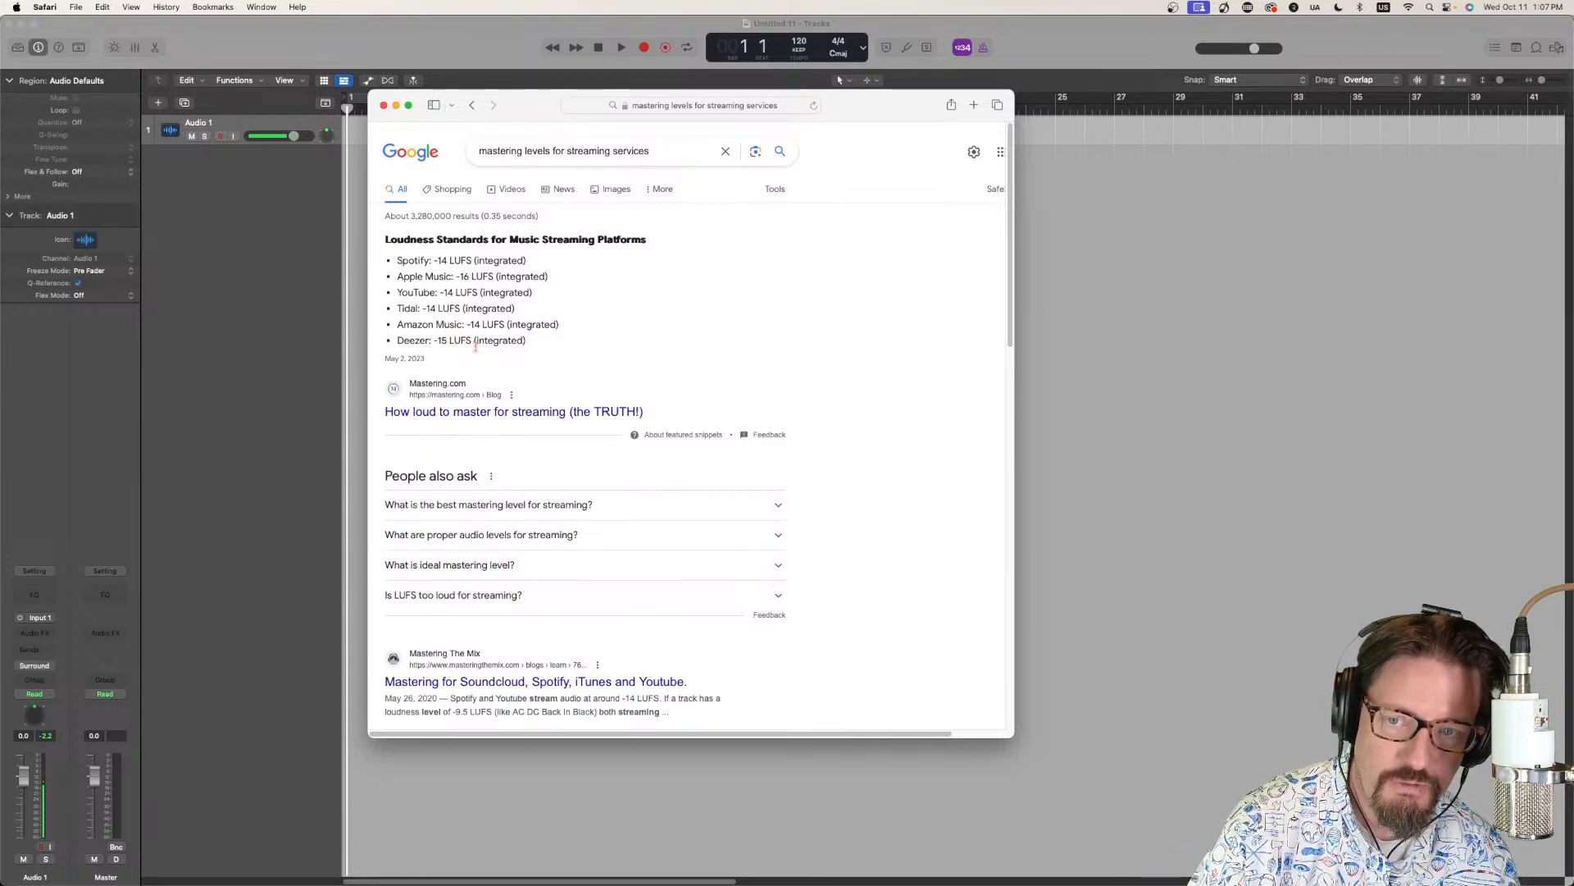
super+click(503, 416)
click(795, 129)
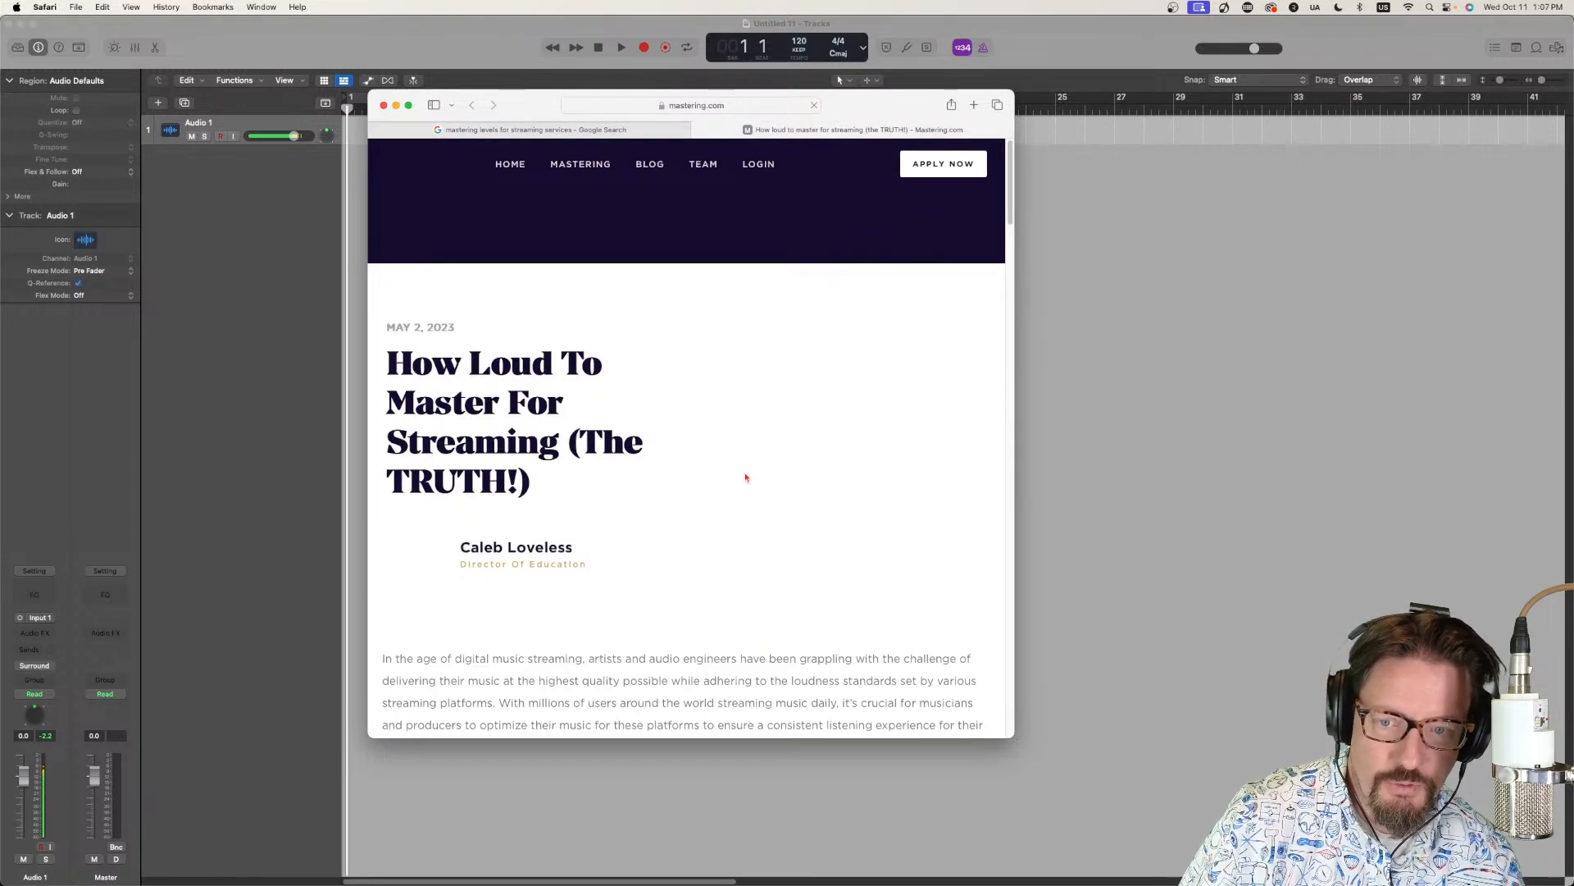
Examine the article's section on the loudness standards of the individual music streaming platforms.
scroll(745, 477, down, 5)
scroll(743, 477, down, 5)
scroll(740, 473, down, 3)
scroll(740, 474, down, 3)
scroll(726, 474, down, 3)
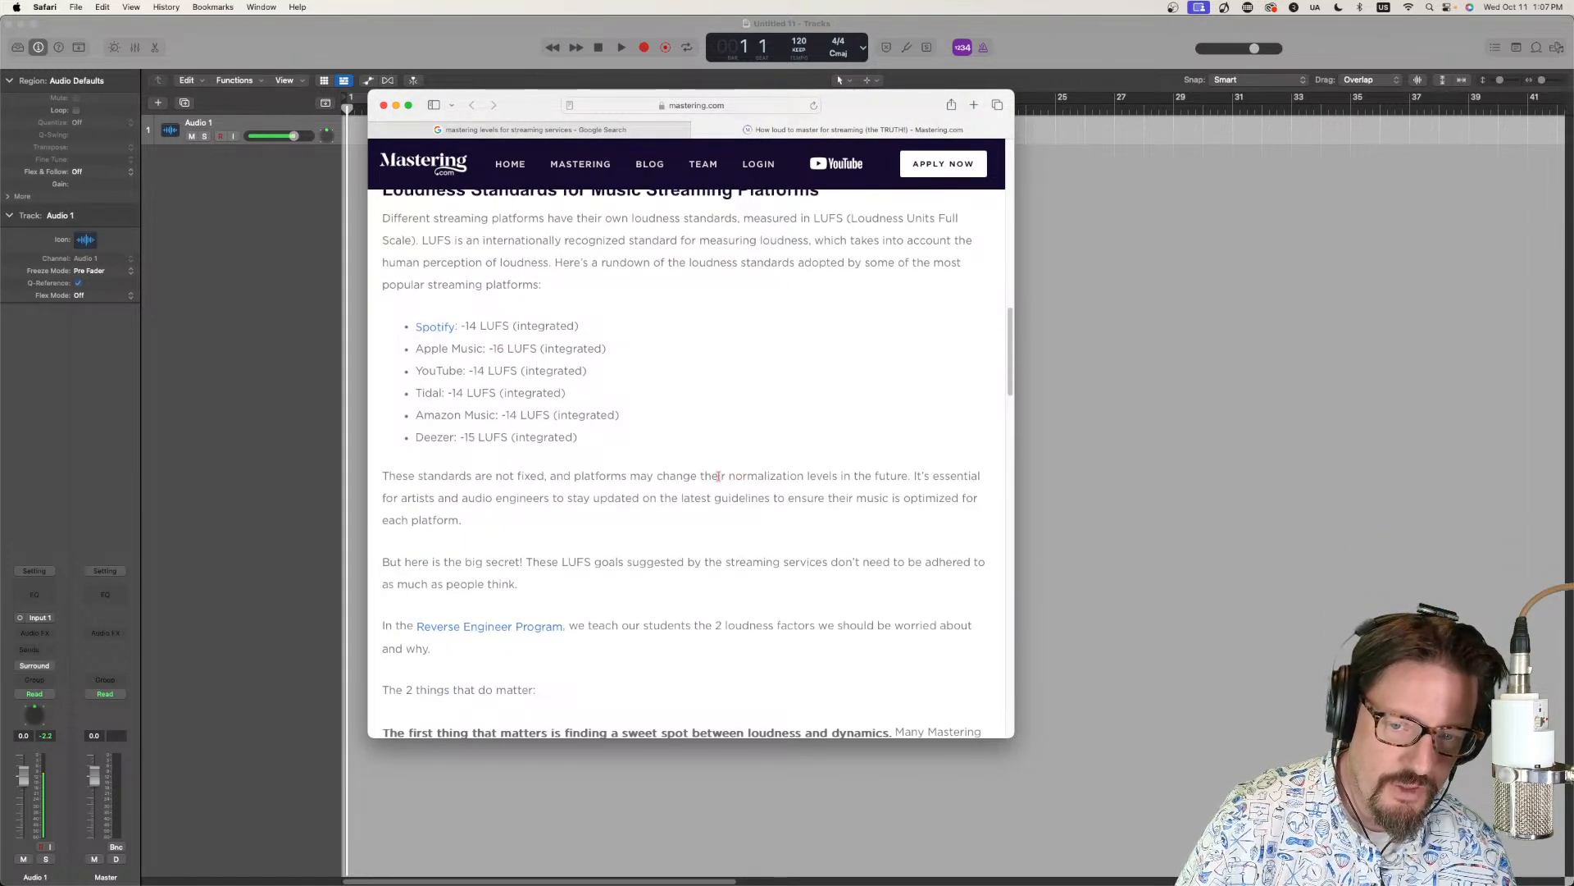
scroll(719, 477, down, 1)
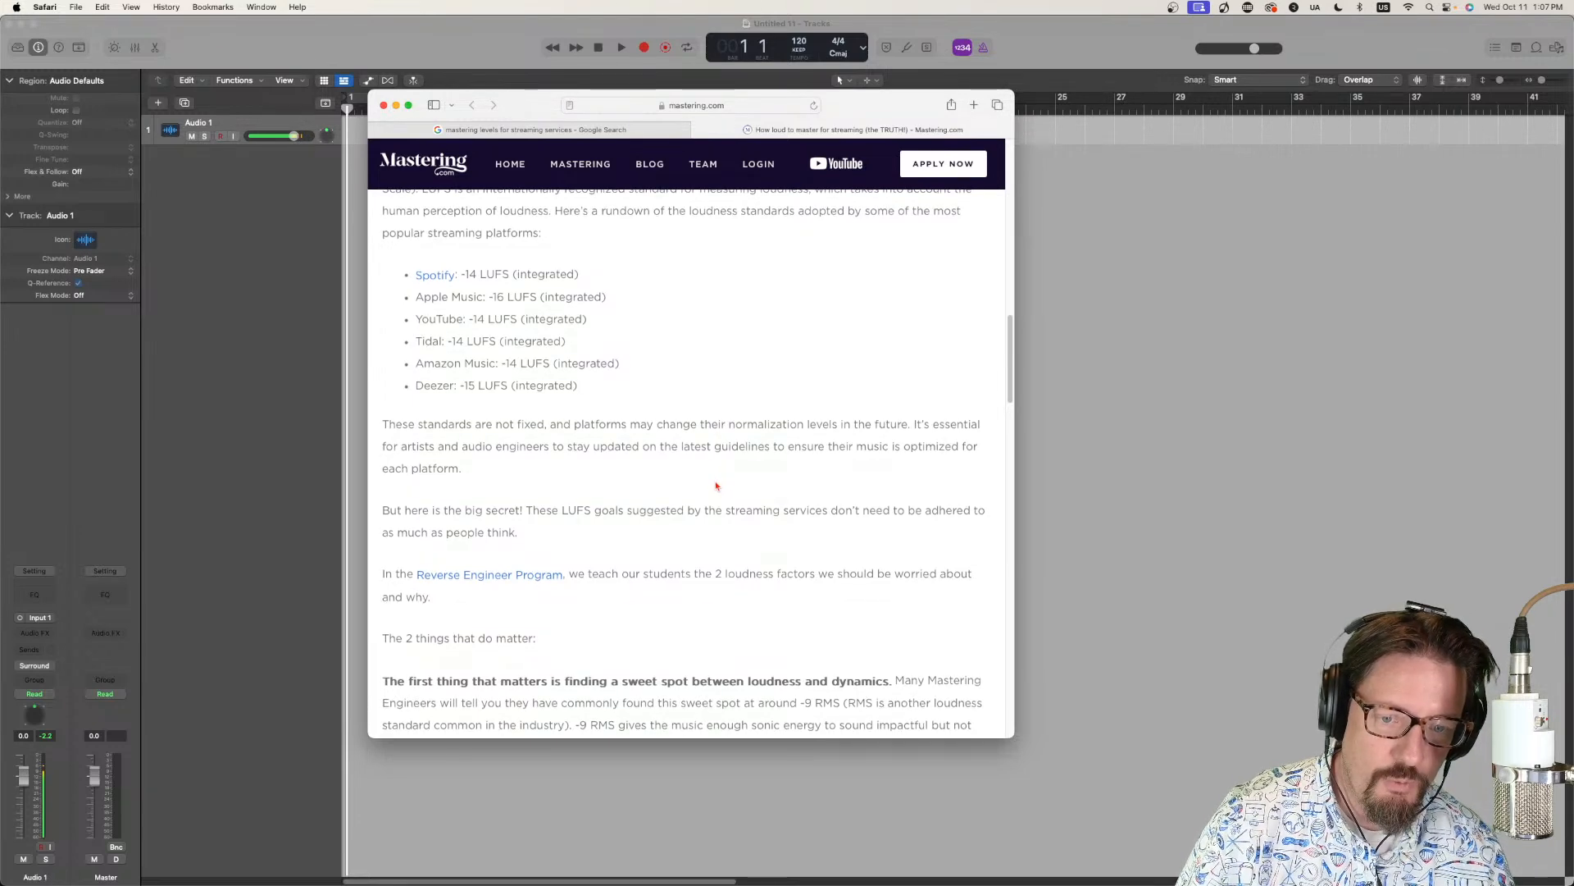
scroll(716, 487, down, 2)
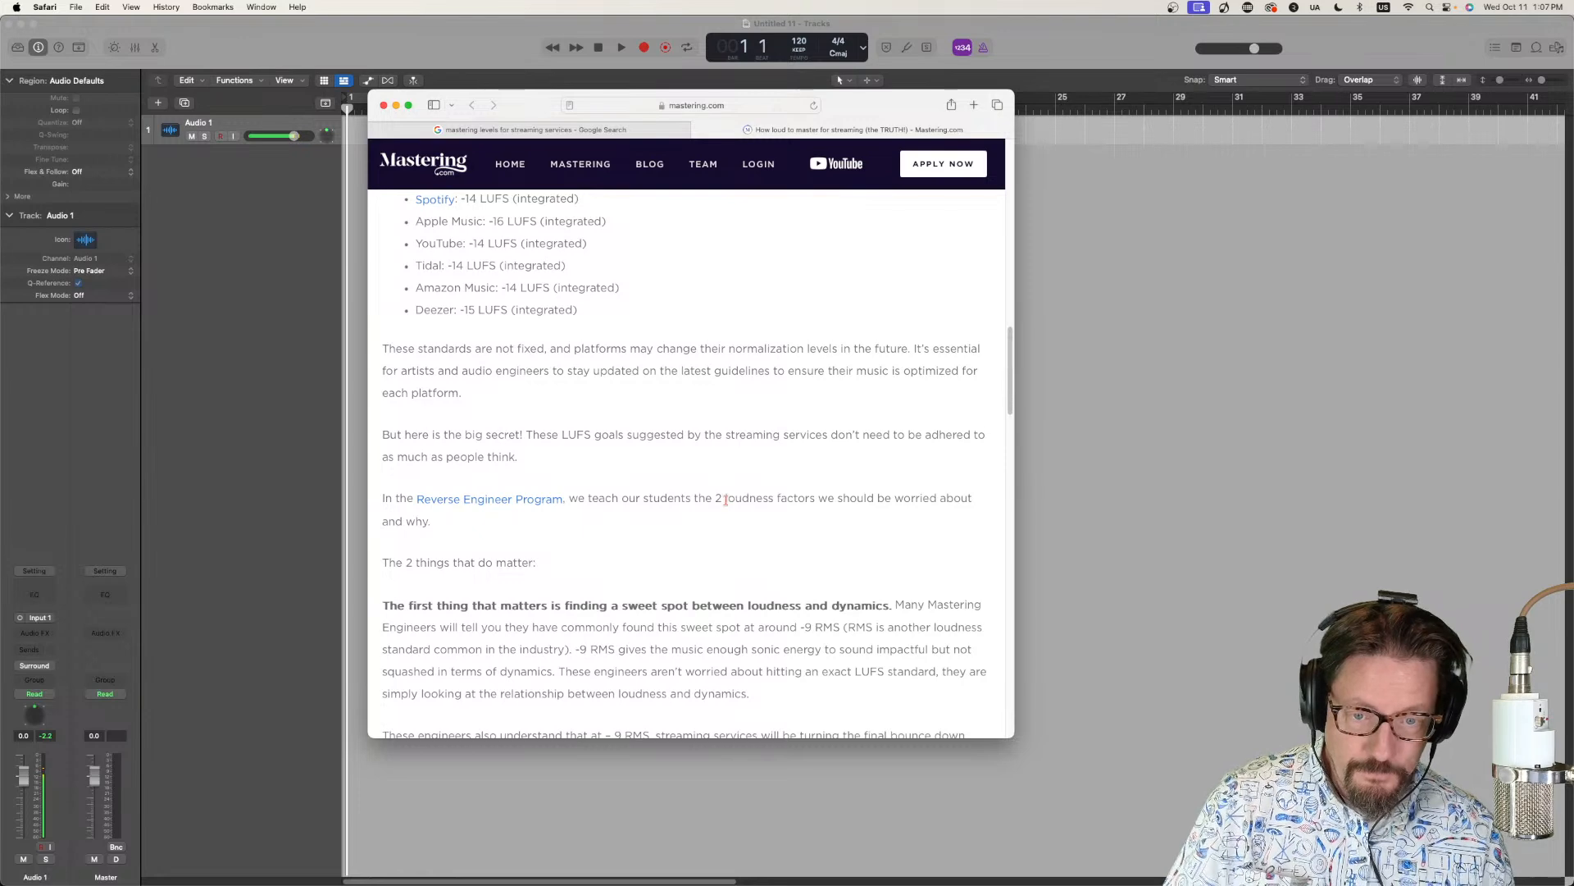
Read the article's advice on balancing loudness with dynamics, true peak level and tips for audio engineers, and close its tab.
scroll(726, 499, down, 3)
scroll(726, 510, down, 5)
scroll(714, 518, up, 5)
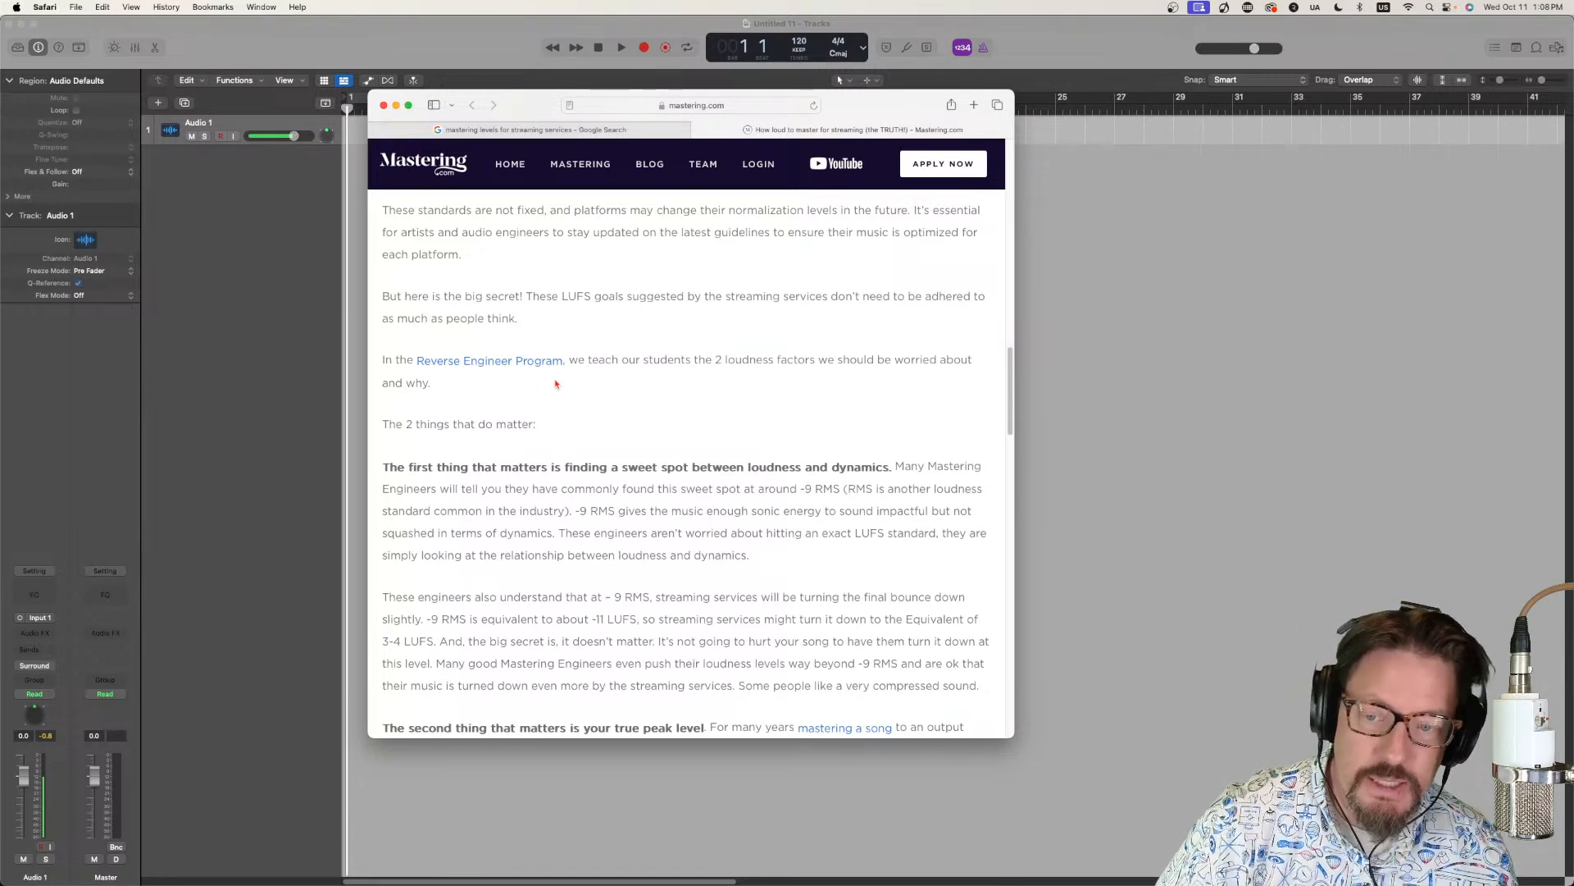
scroll(555, 384, up, 1)
scroll(555, 384, down, 3)
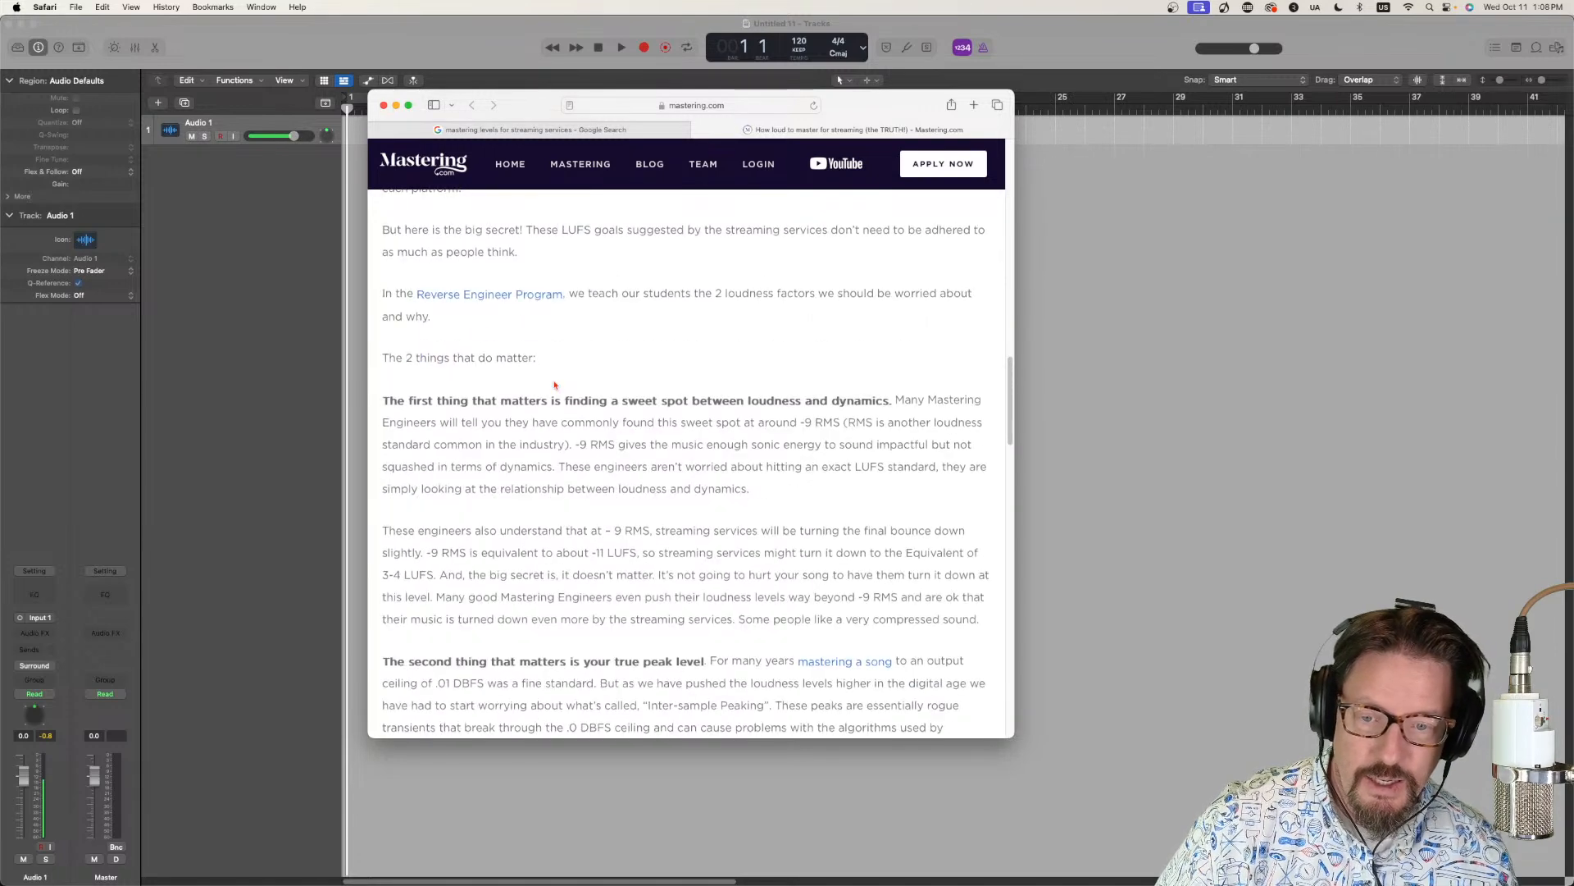
scroll(555, 385, down, 2)
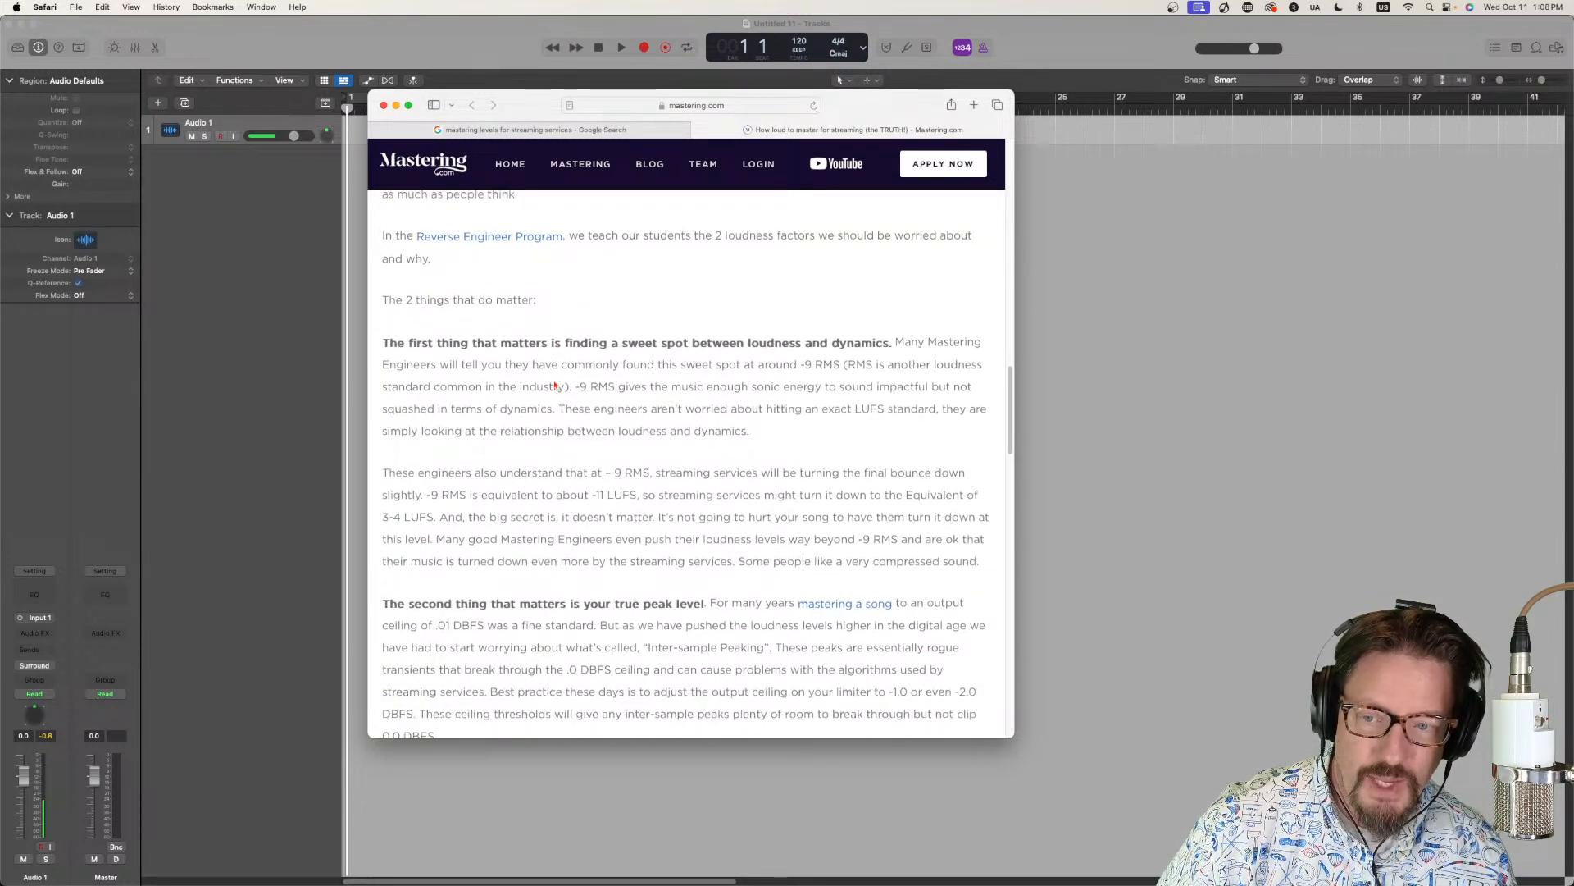
scroll(564, 383, down, 5)
scroll(563, 385, down, 2)
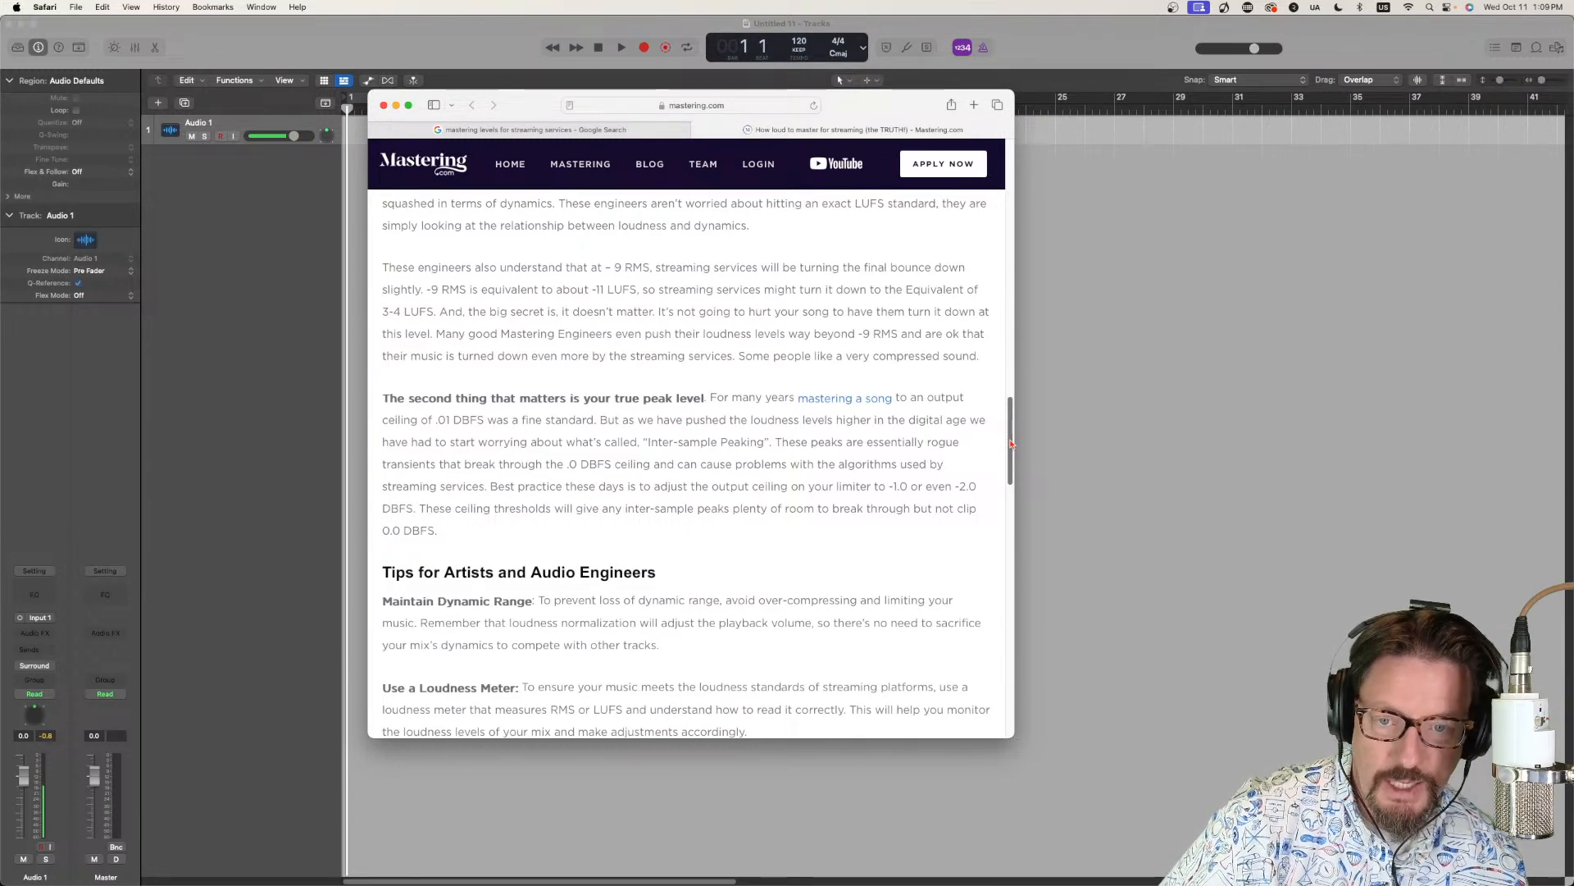
drag(1011, 444, 1015, 430)
scroll(450, 307, up, 2)
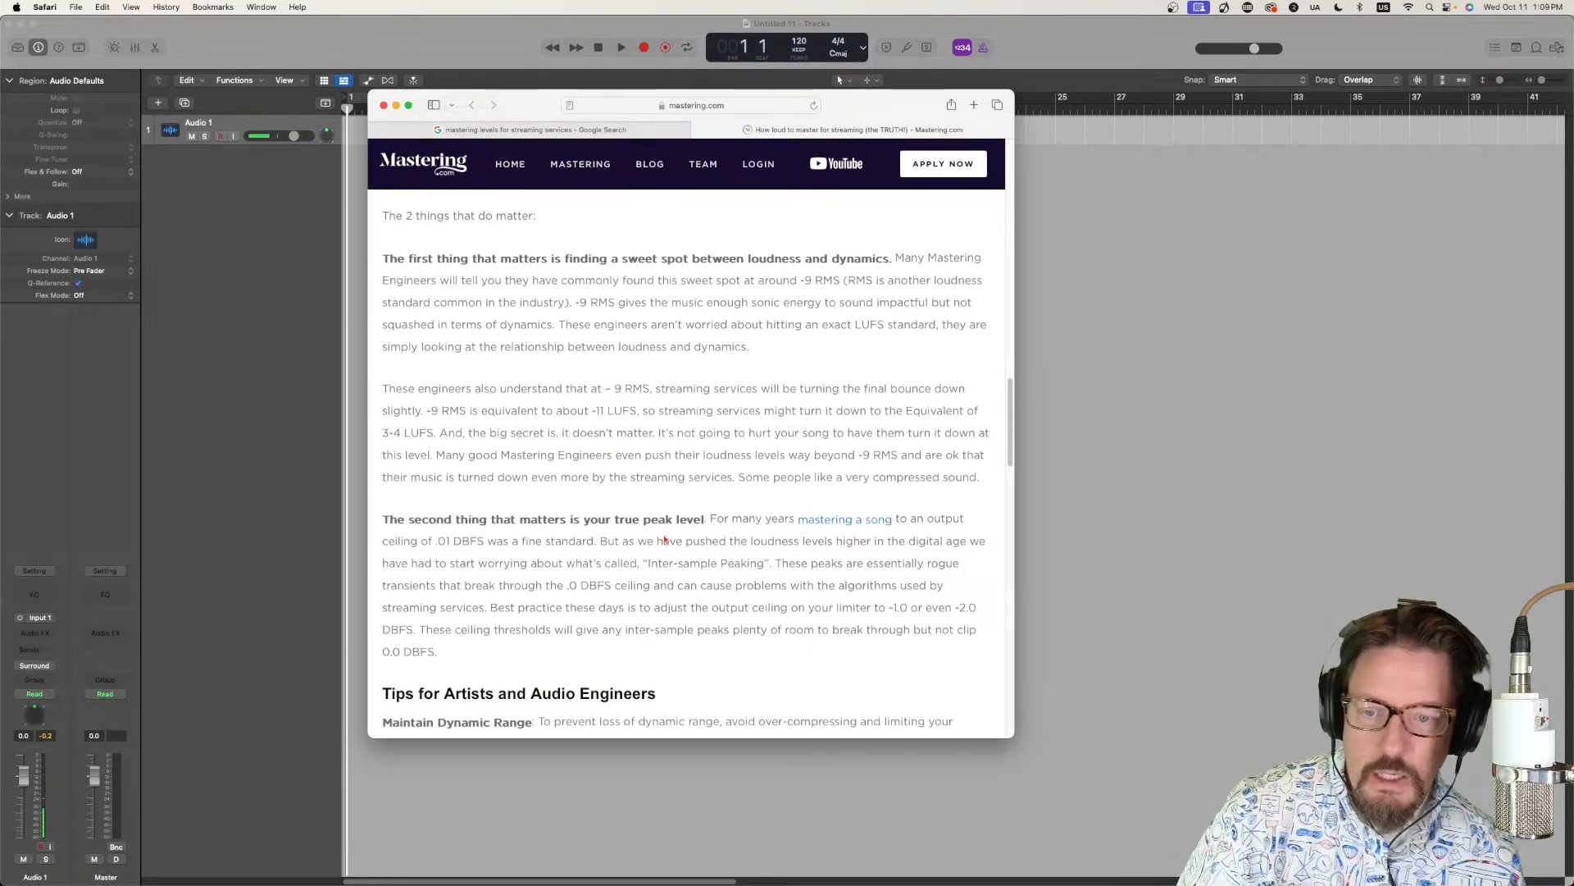
scroll(661, 534, down, 2)
scroll(661, 534, down, 6)
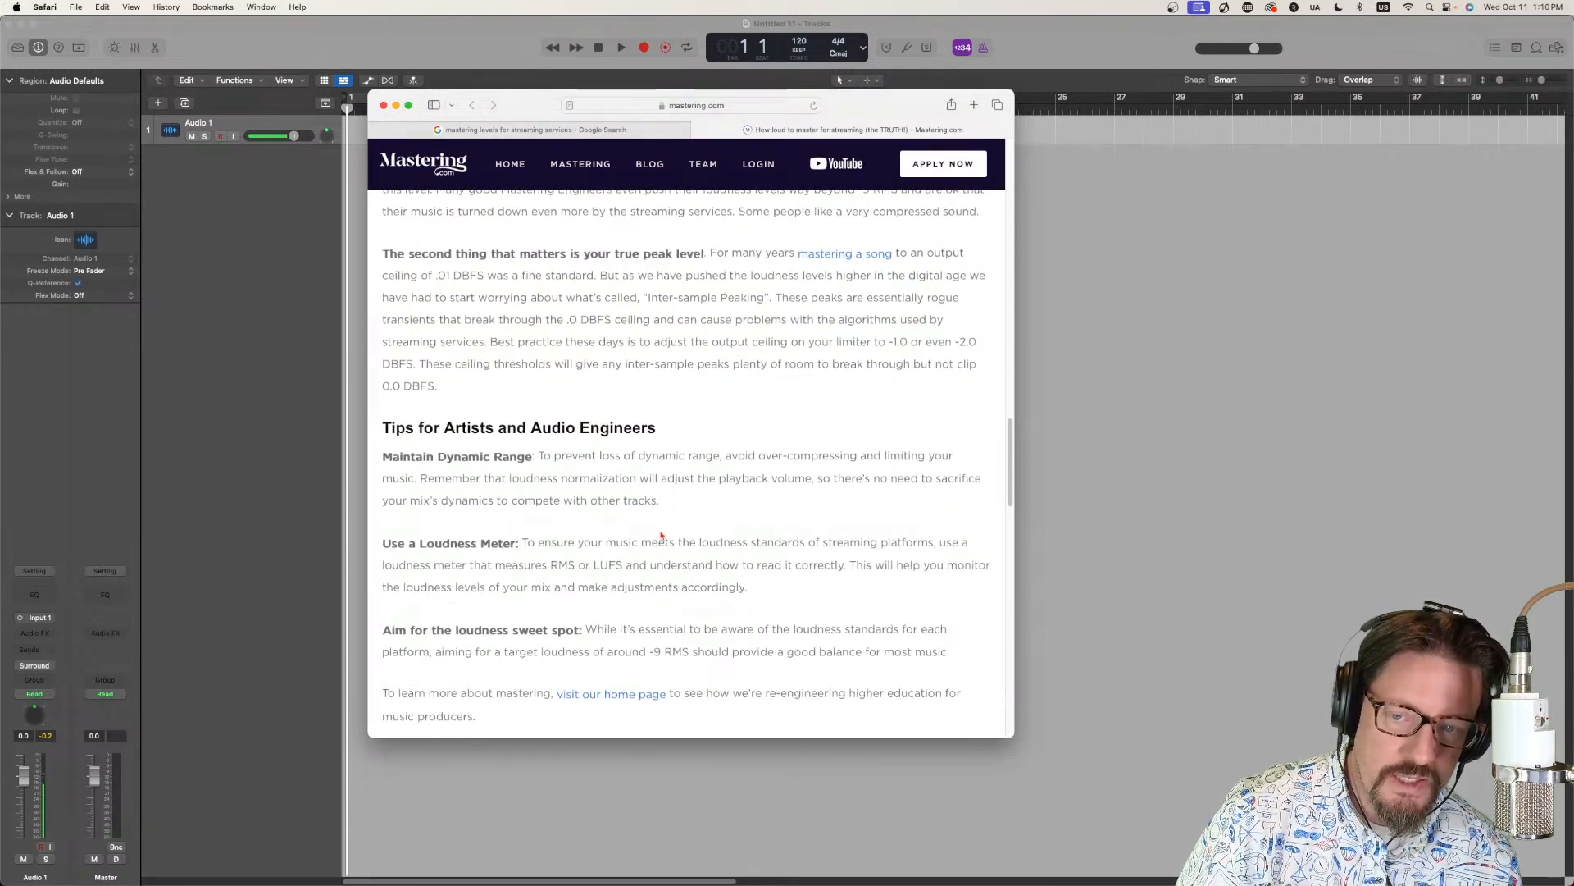
scroll(661, 534, down, 15)
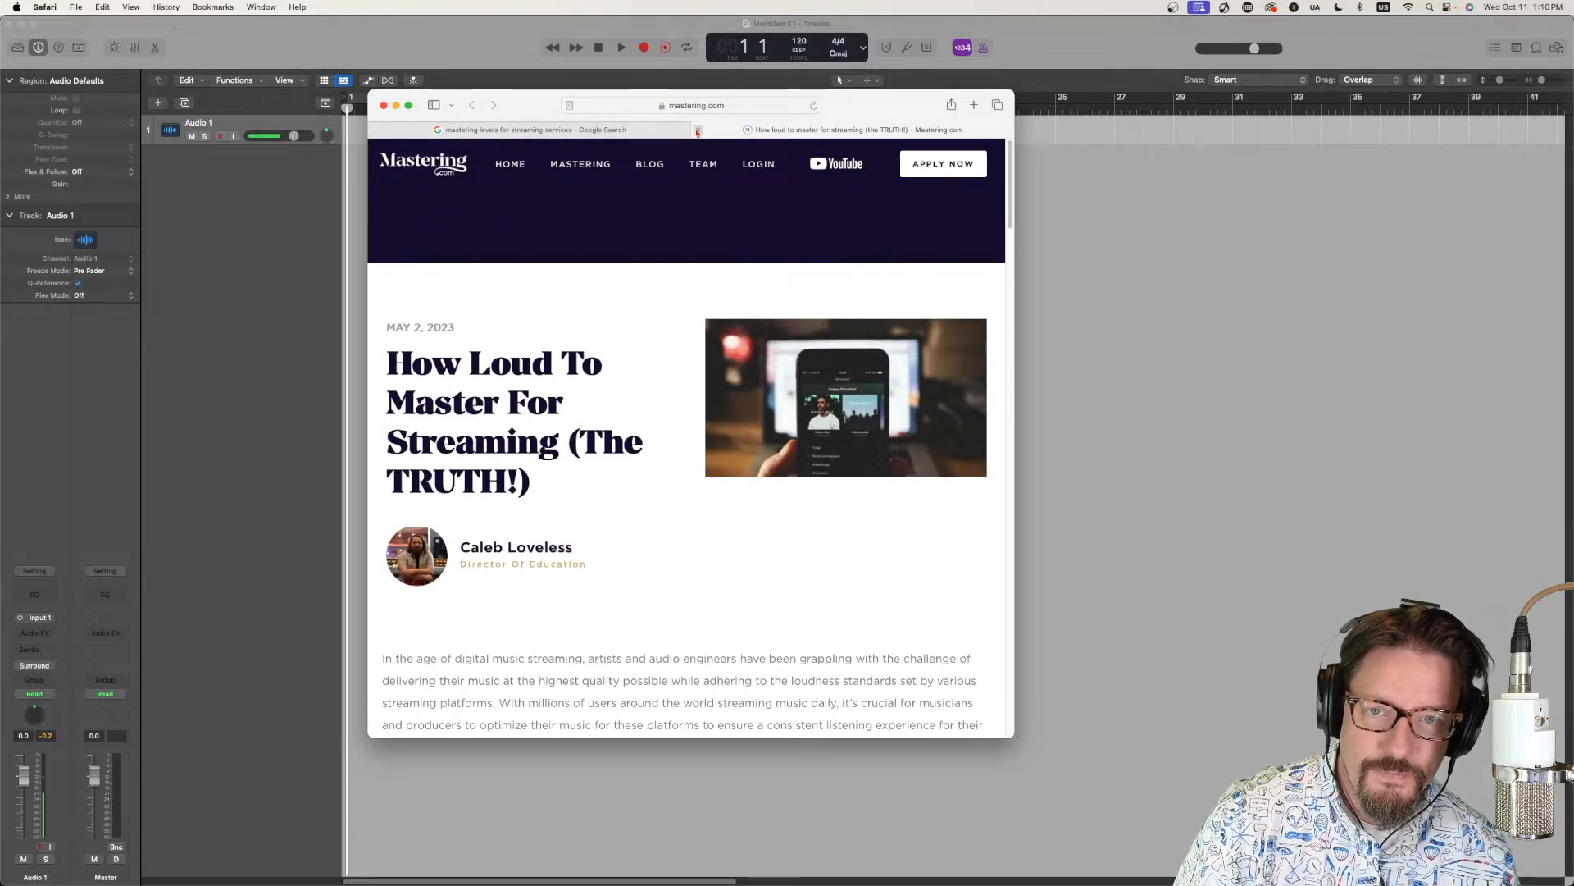
click(697, 131)
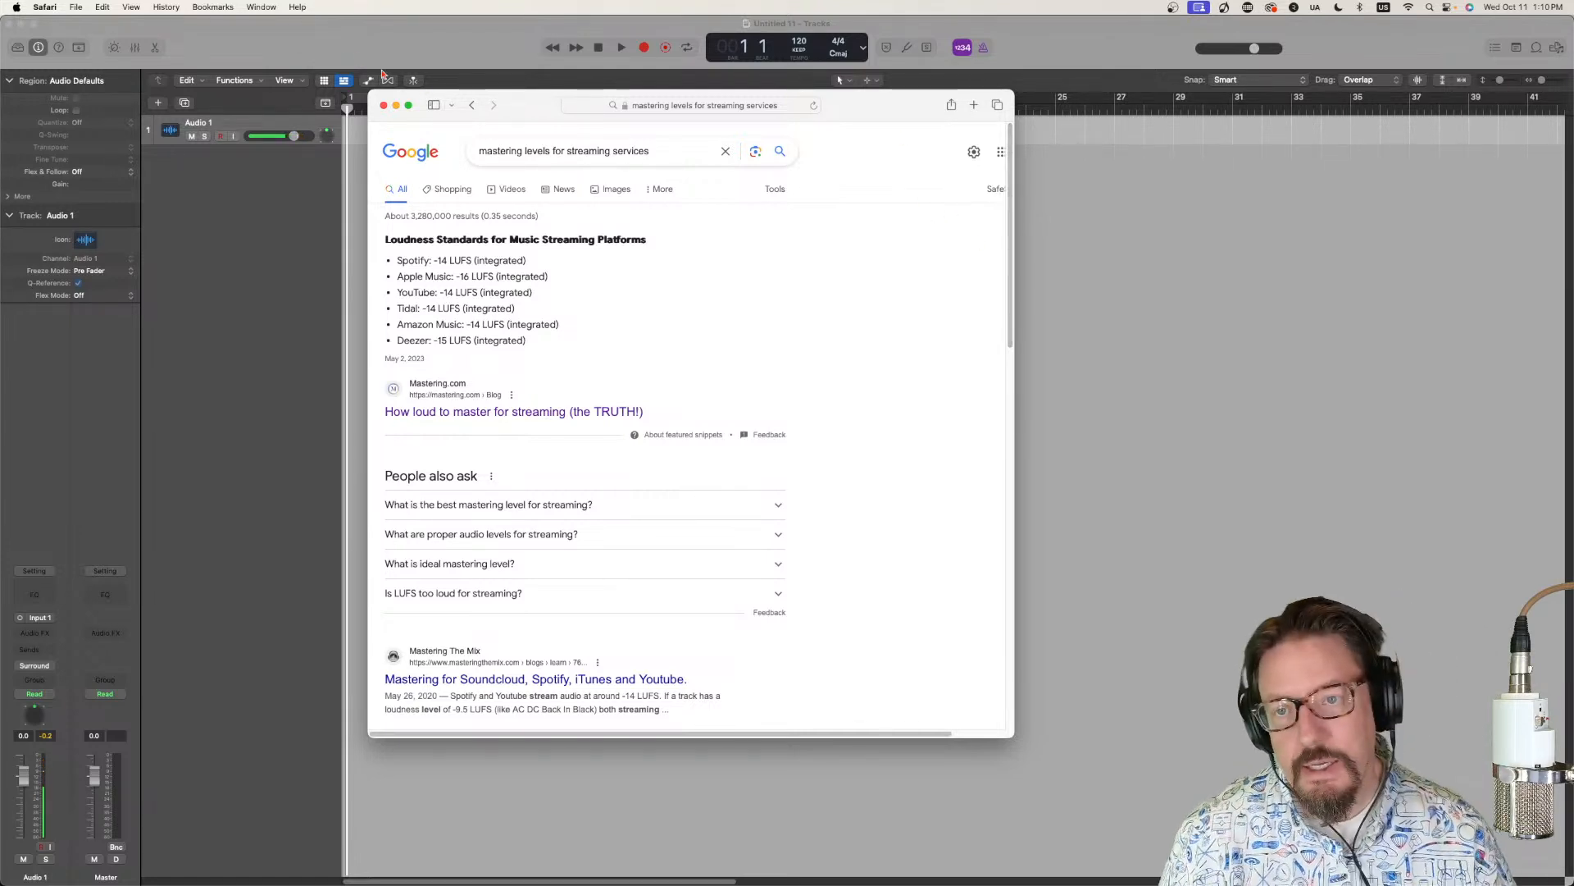
Switch back to Logic Pro and route the Audio 1 track's output to Stereo Out.
click(414, 54)
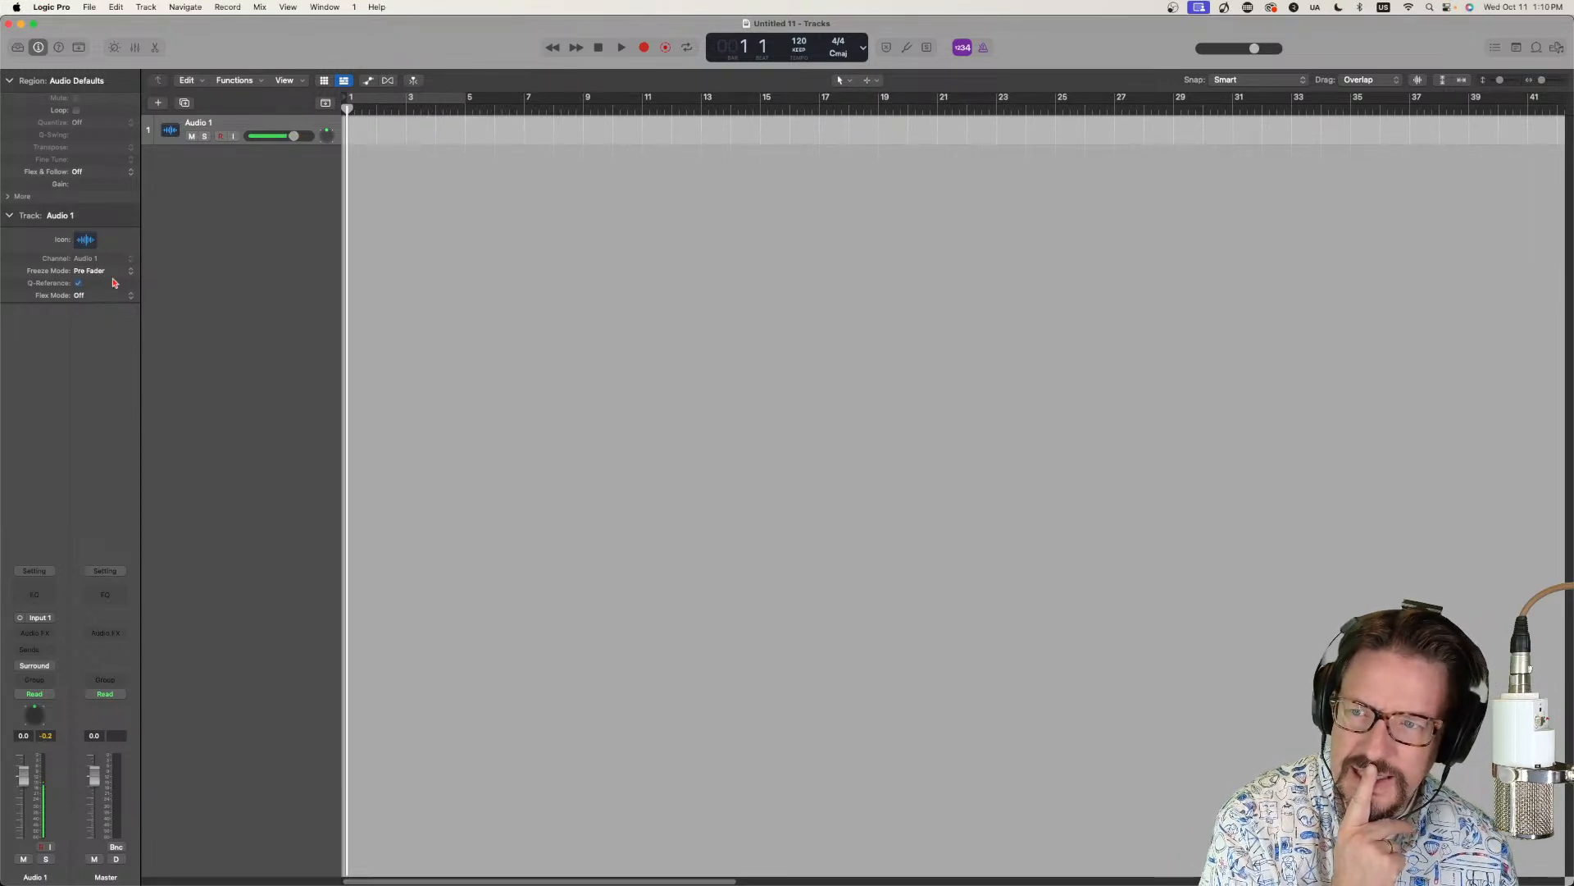
click(49, 663)
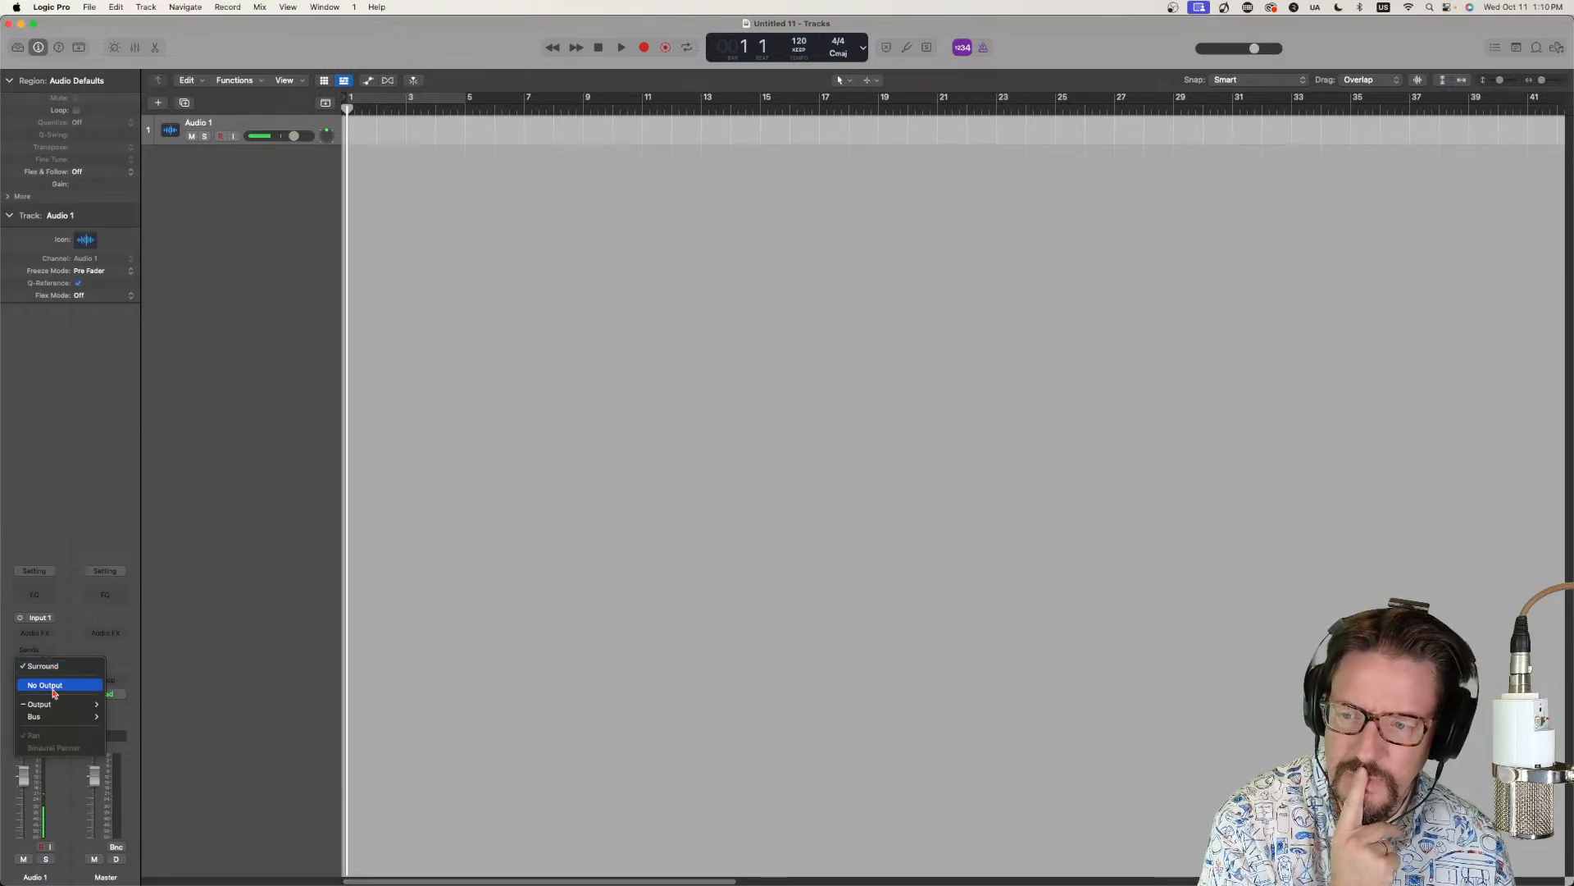
mouse_move(55, 705)
click(135, 707)
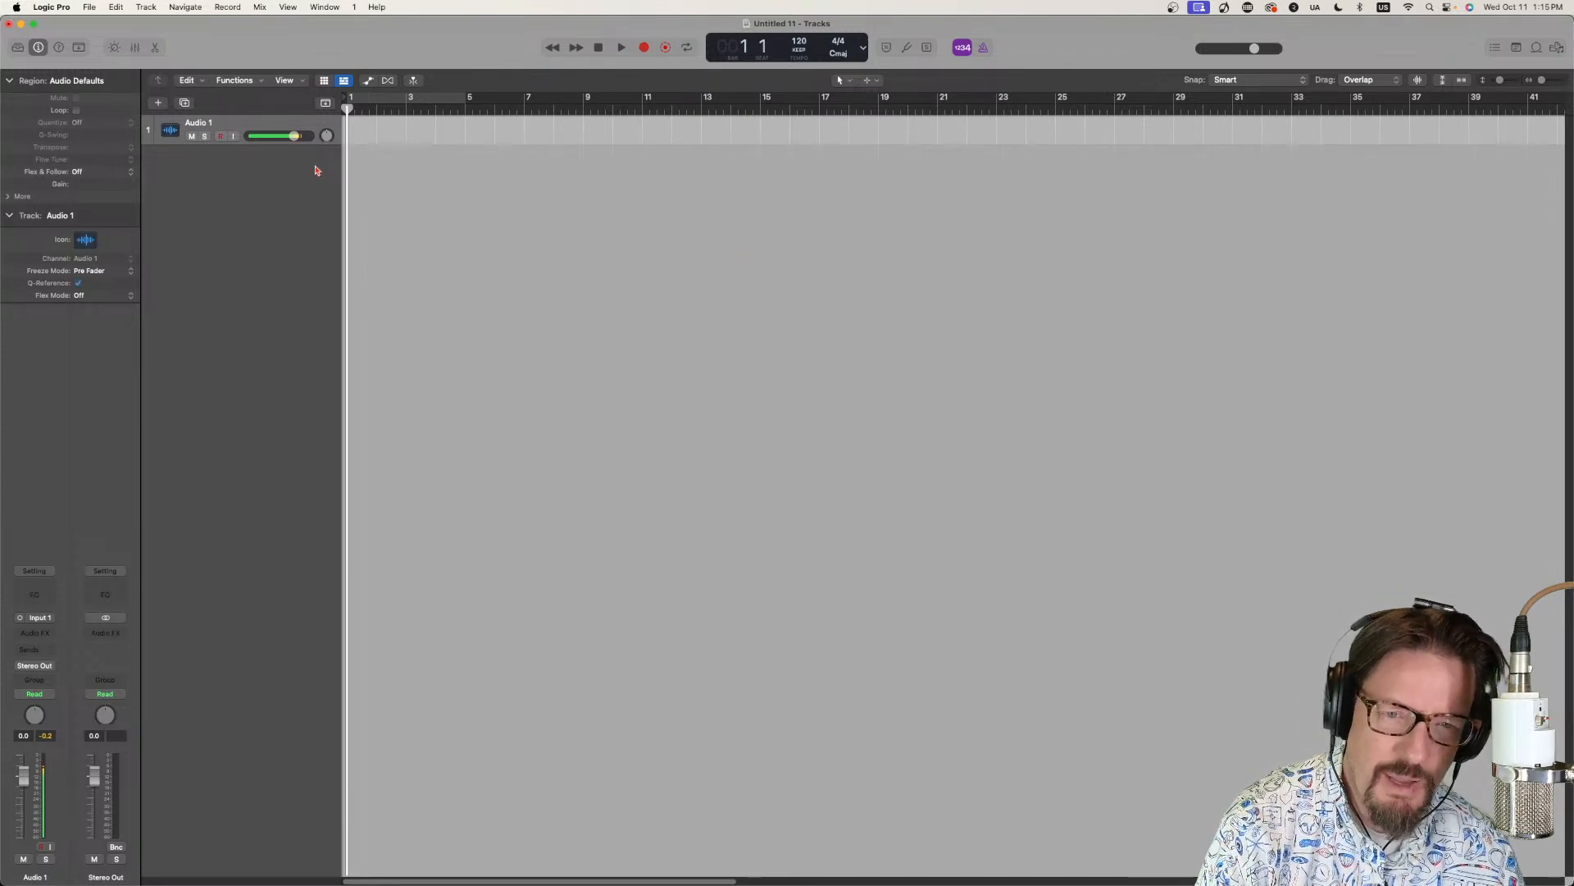
key(super+Tab)
key(super+Tab)
key(super+Tab)
key(super+Tab)
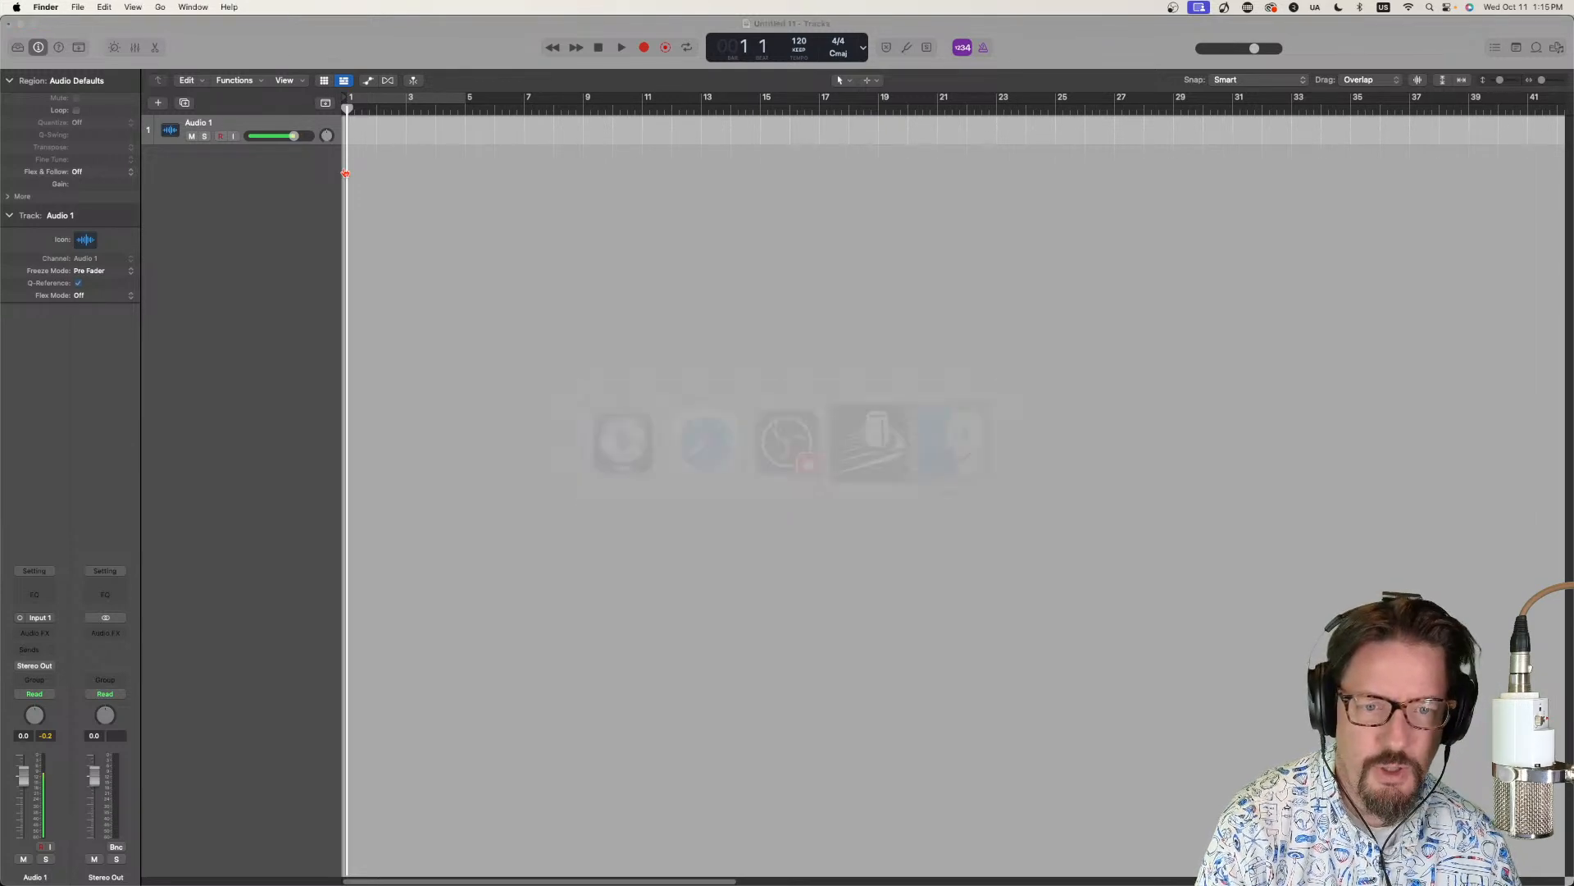
key(super+n)
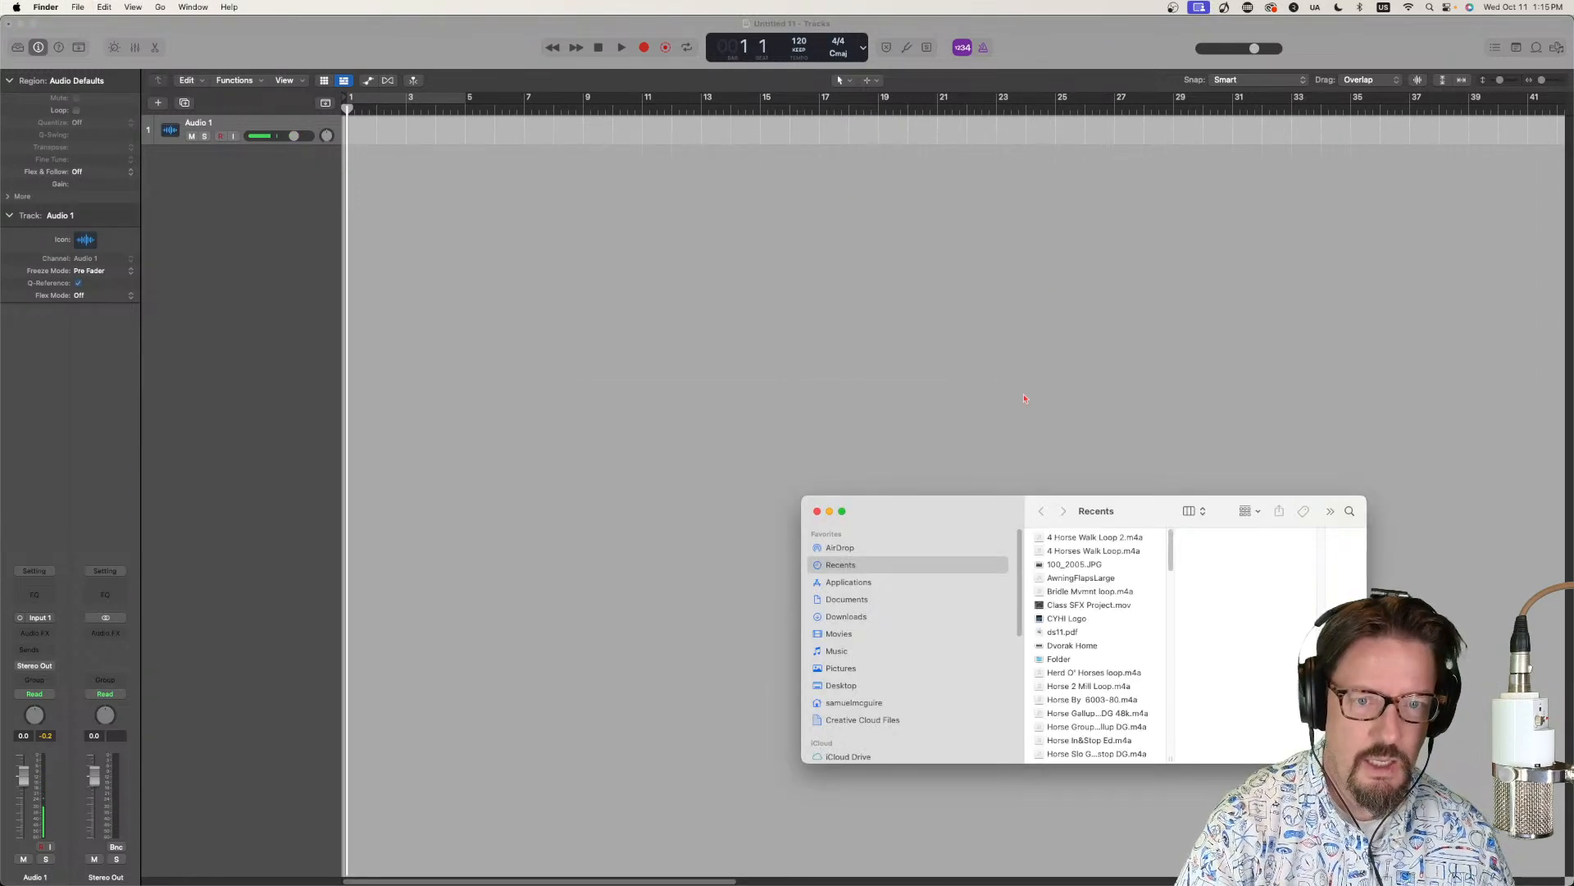
key(super+w)
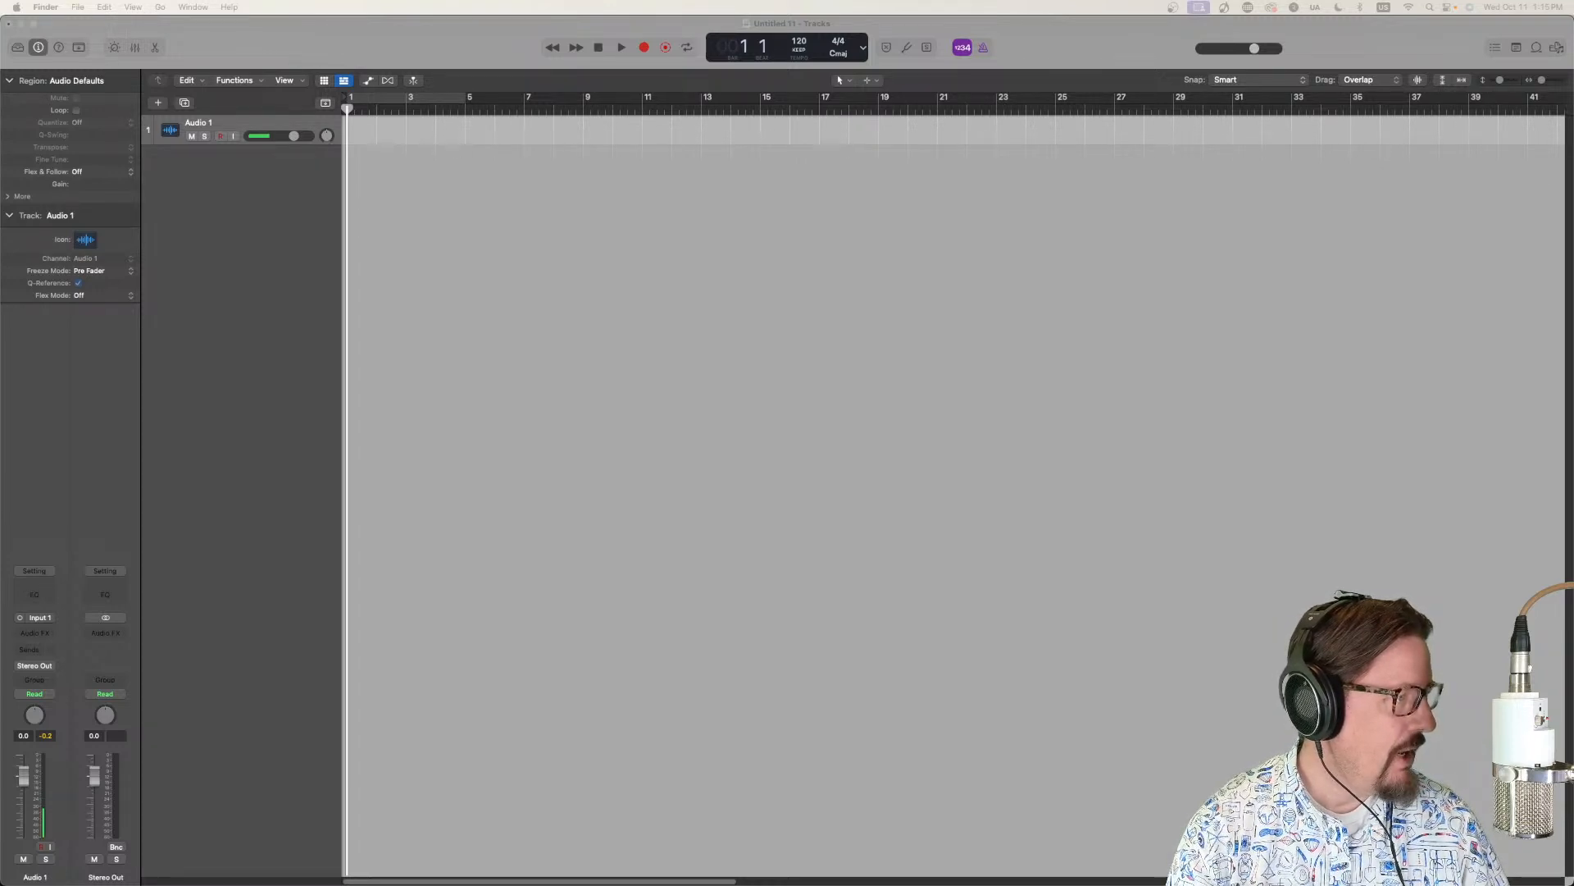
Import the Inside the Sun 7 audio file at bar 1 of Audio 1, converting the file's sample rate and the track format to stereo.
mouse_move(1573, 187)
mouse_down()
mouse_move(362, 195)
mouse_move(1573, 197)
mouse_up()
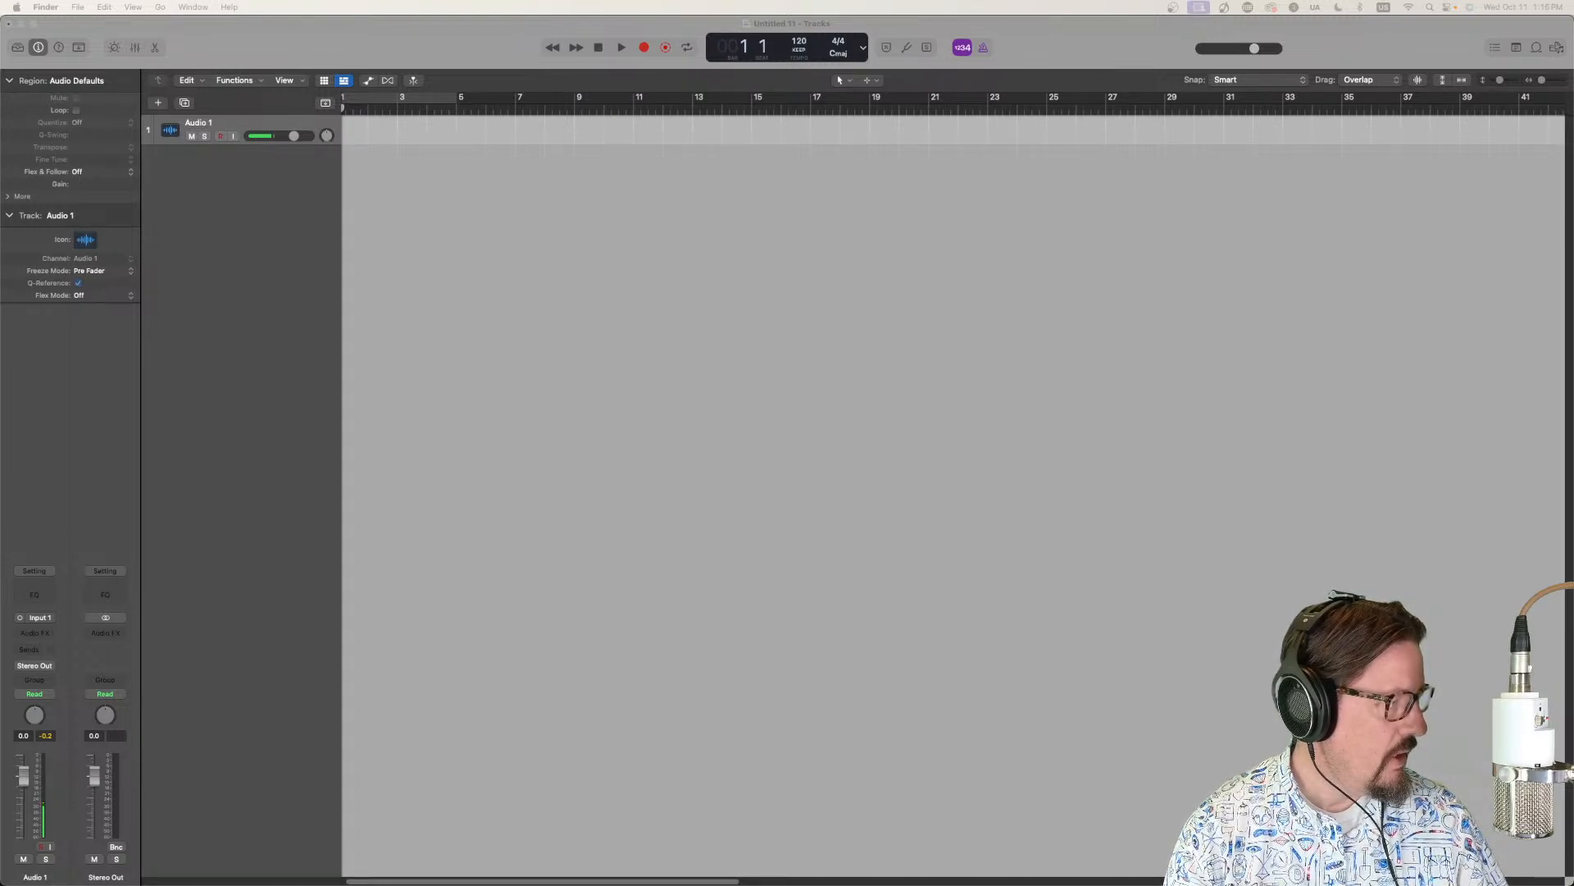
drag(1573, 200, 345, 134)
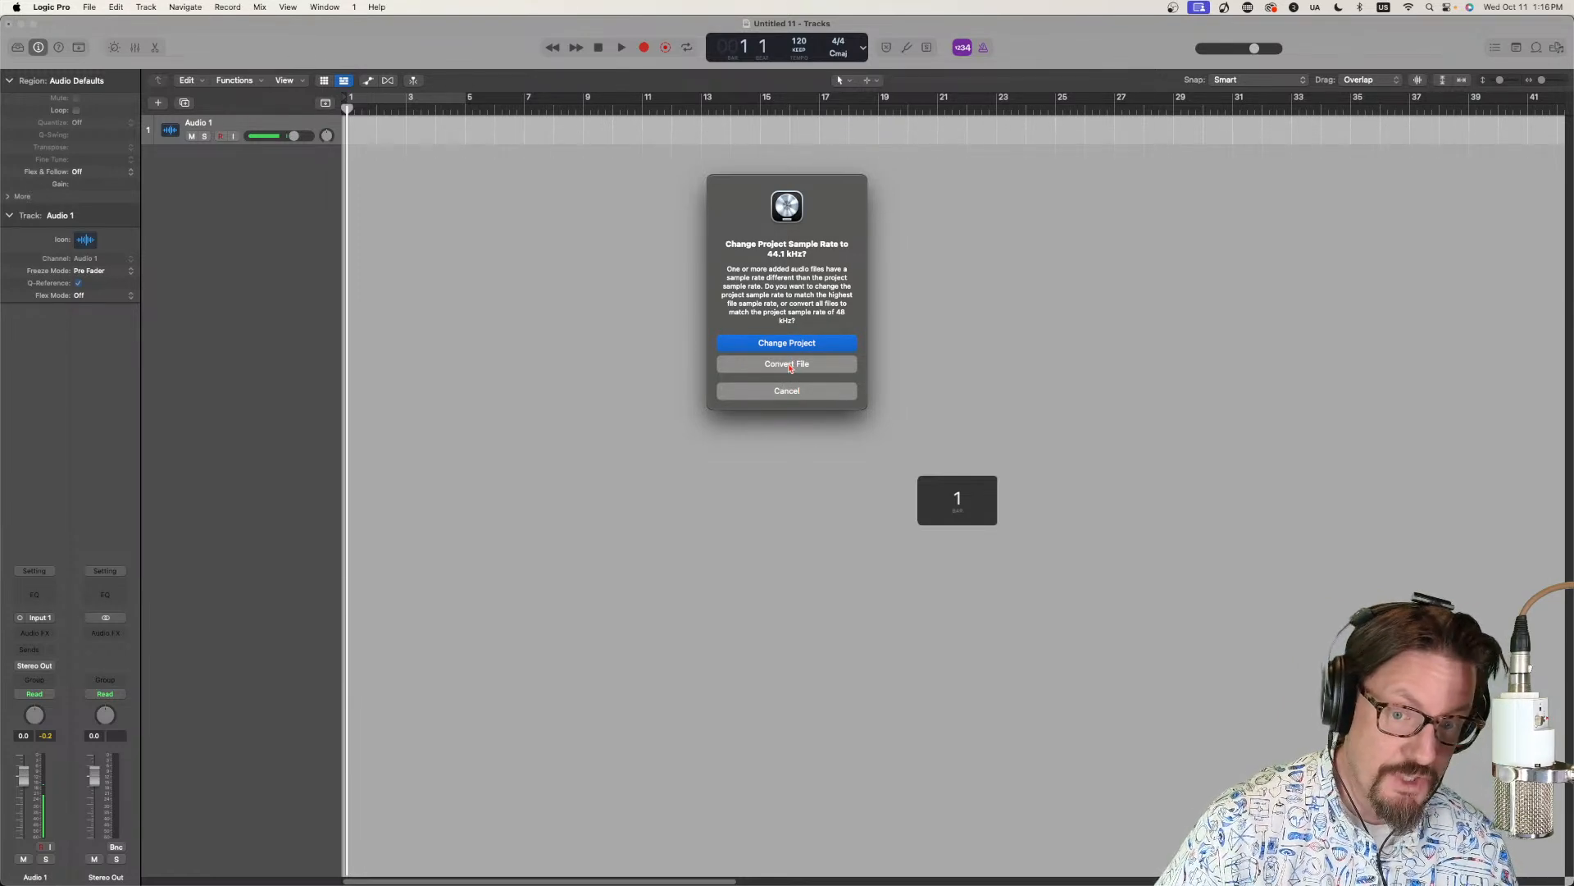
click(790, 366)
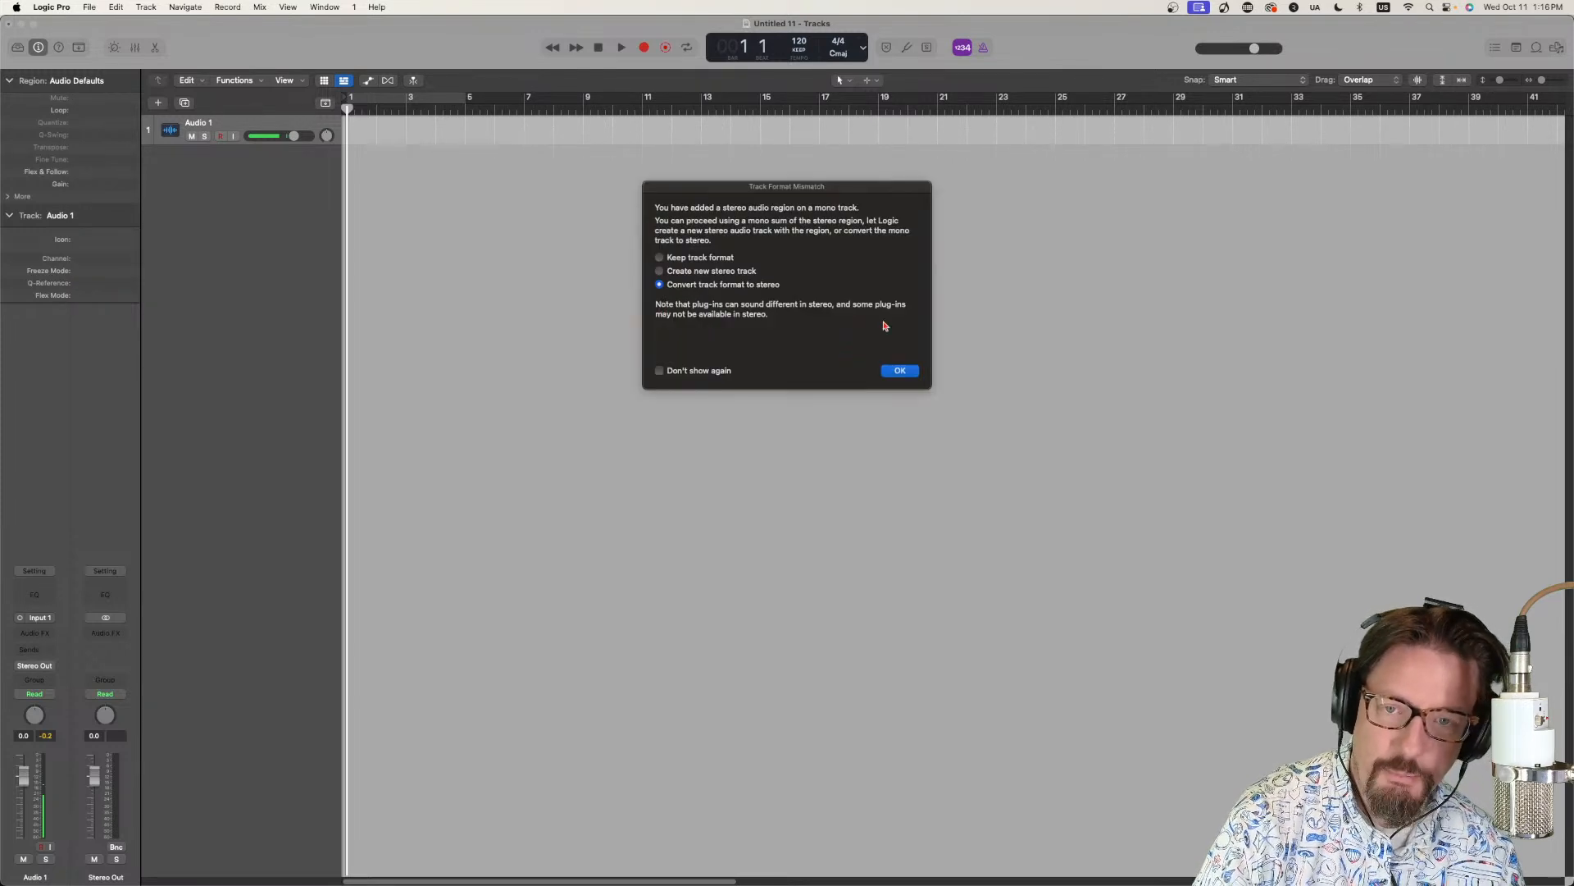
click(900, 372)
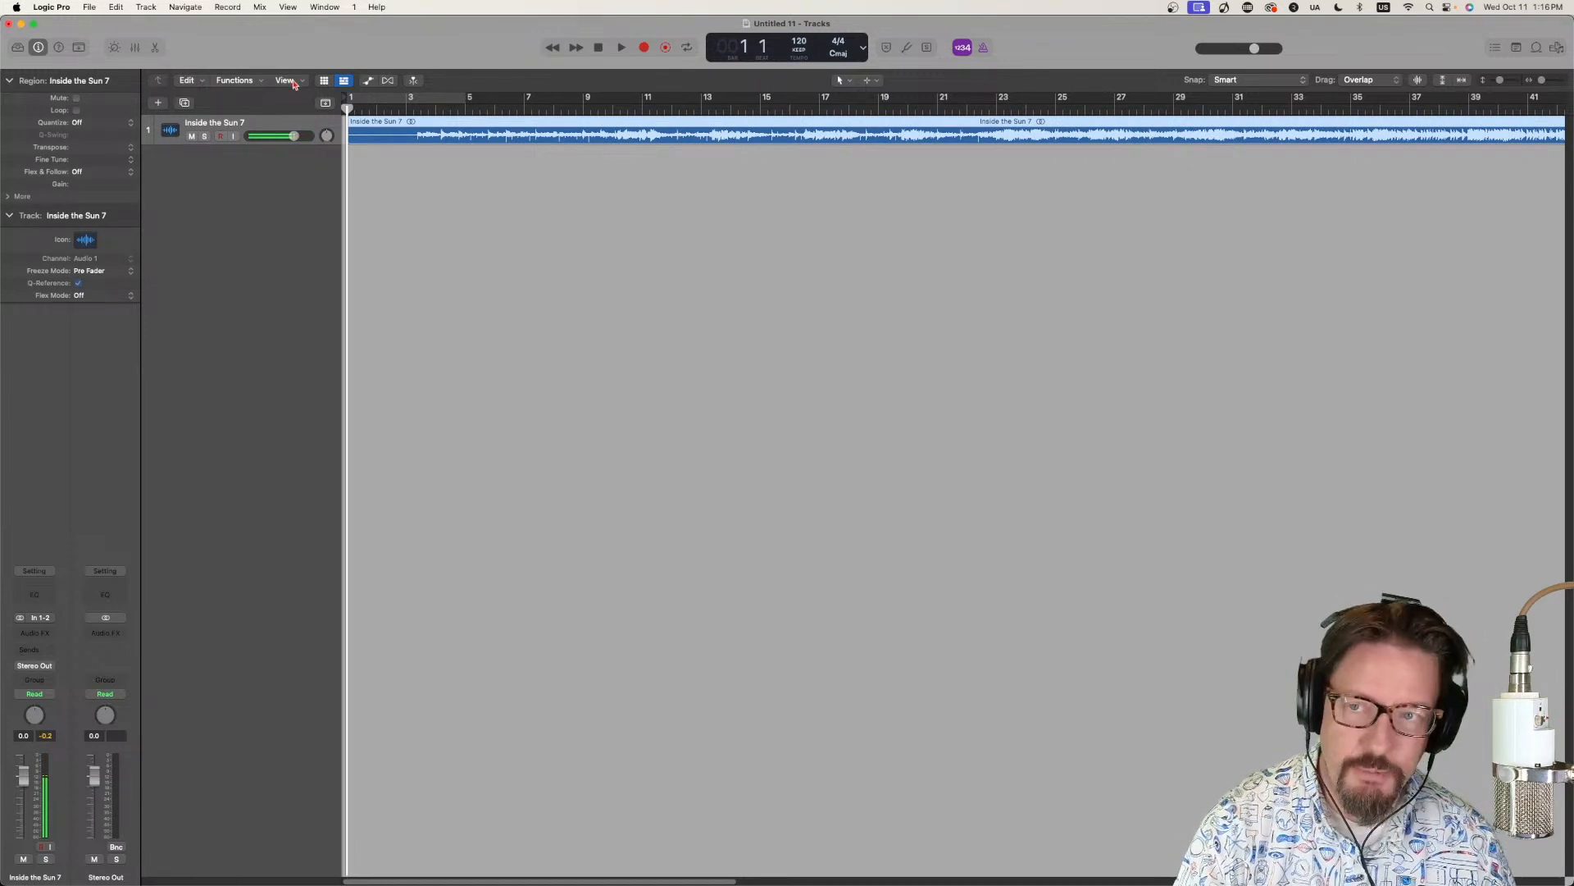
Enlarge the Inside the Sun 7 track vertically for a clear view of its stereo waveform and play the song from the beginning.
key(super+Down)
key(super+Down)
key(super+Down)
key(super+Down)
key(super+Down)
key(super+Down)
key(super+Down)
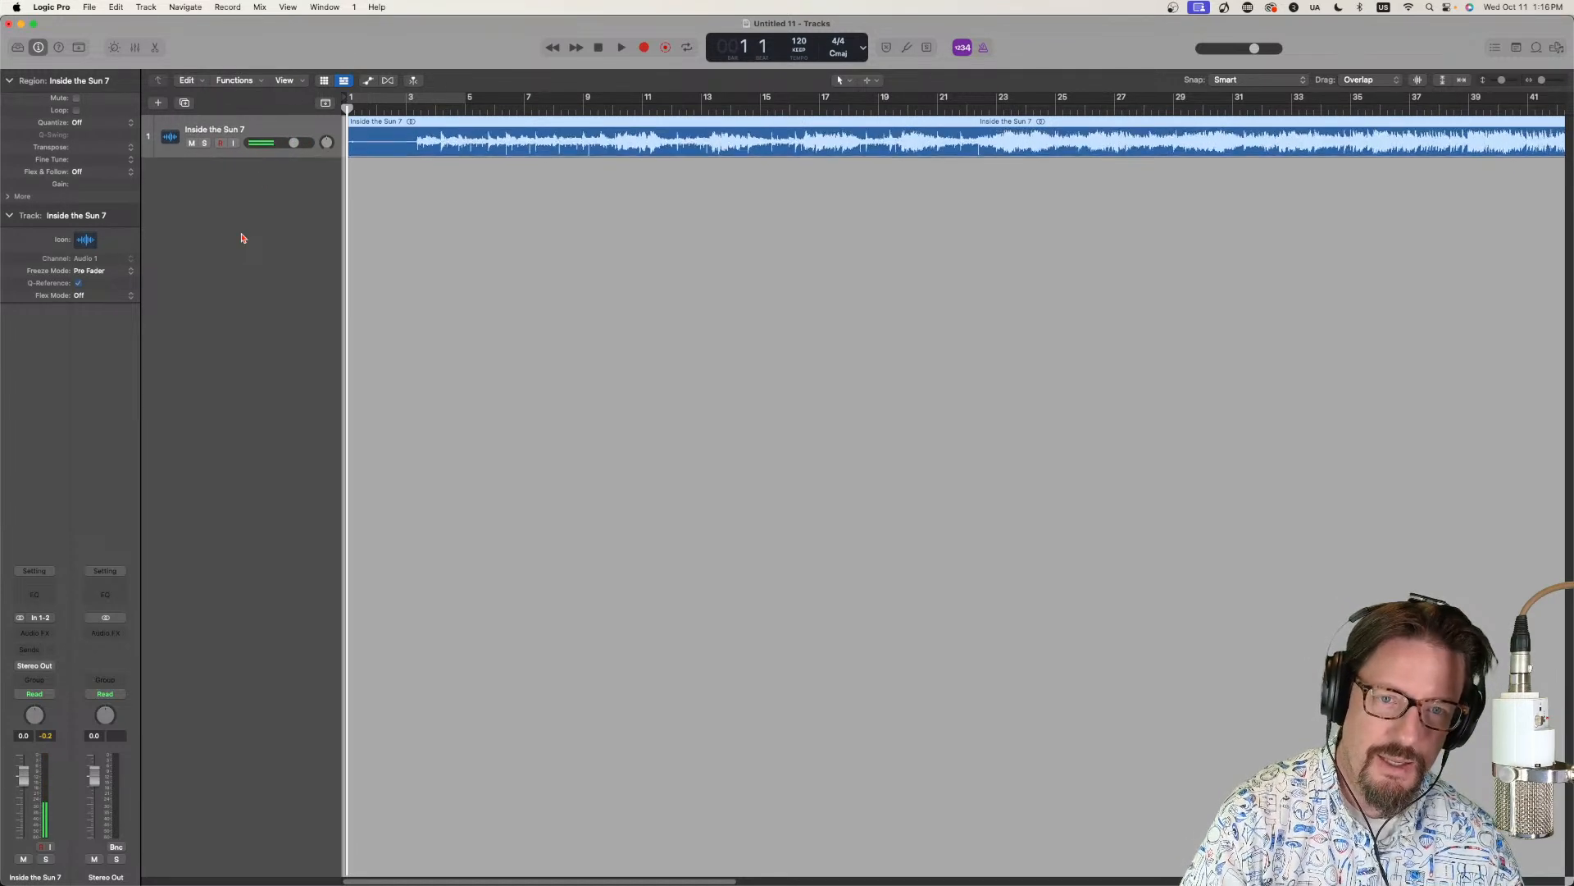
key(super+Down)
key(super+Down)
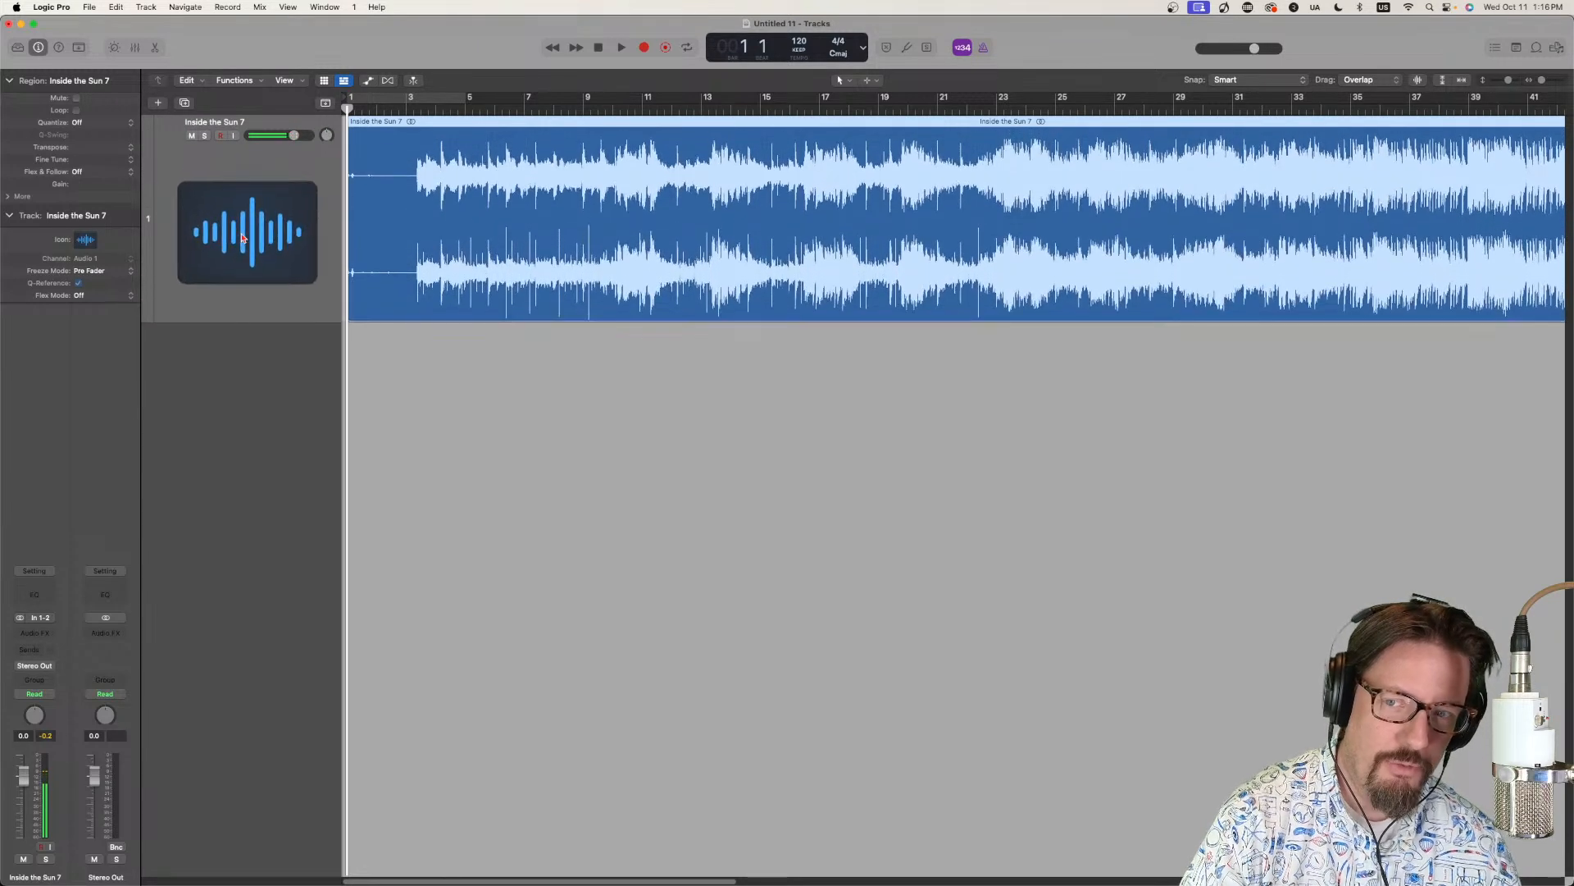
drag(414, 110, 288, 118)
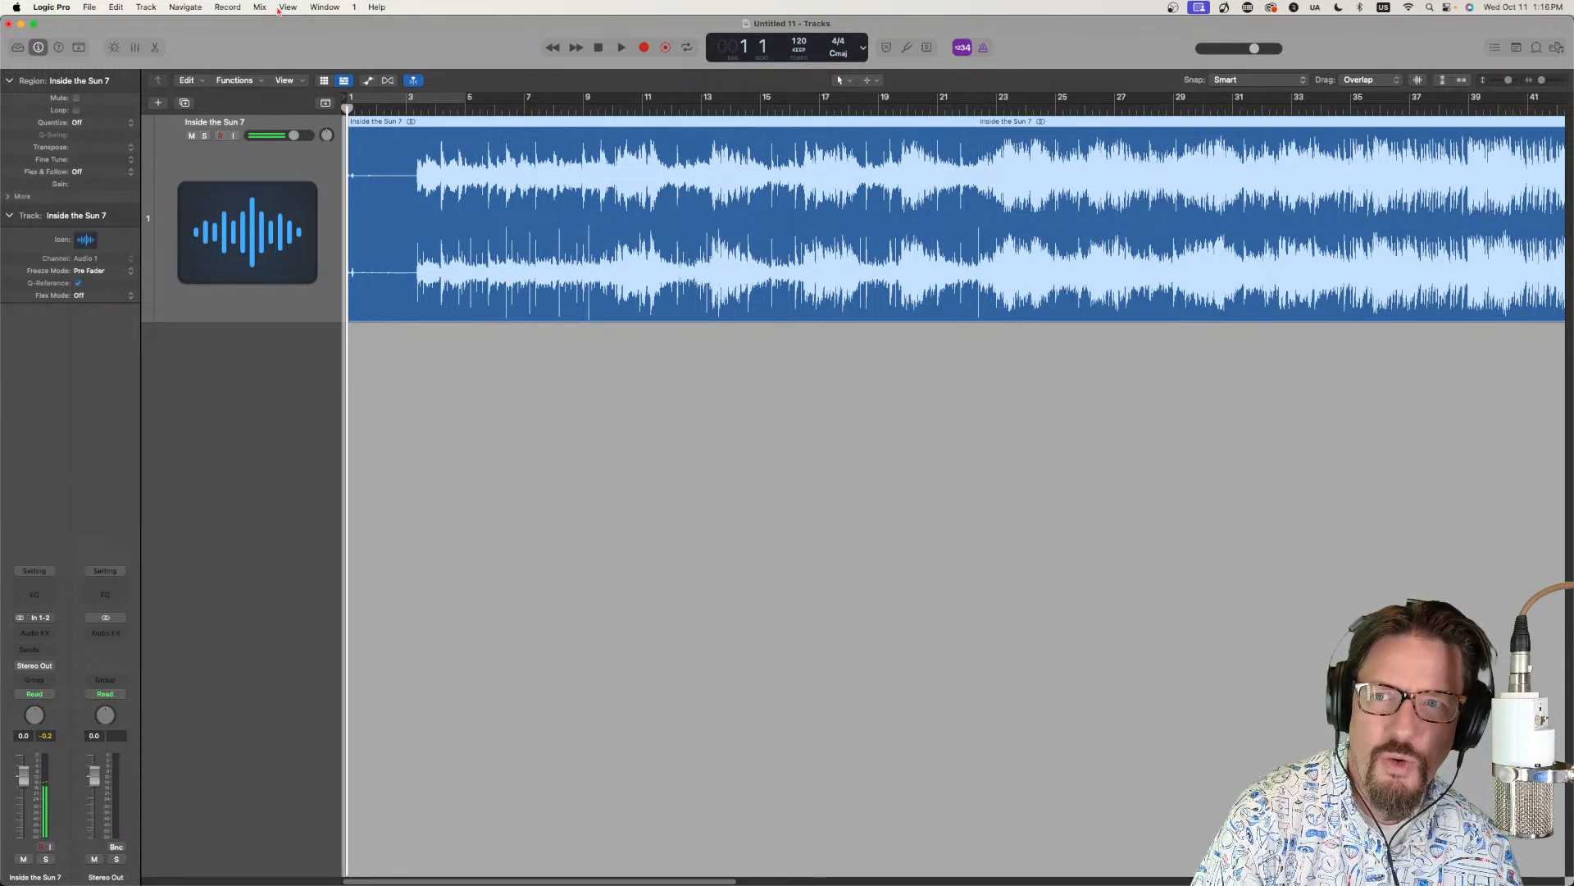
key(space)
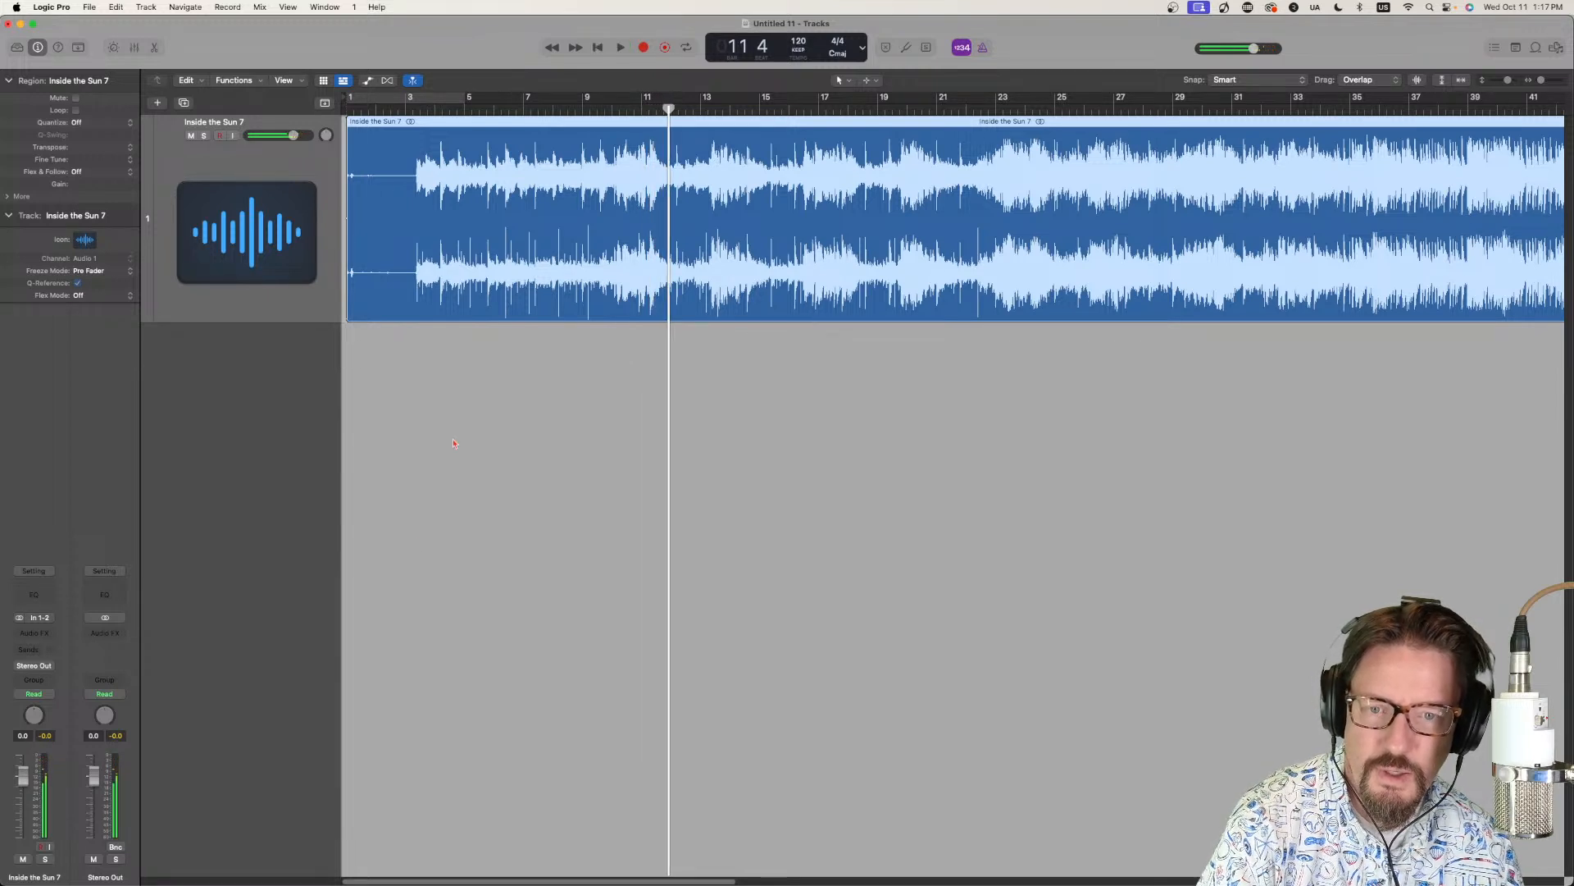
Stop playback, show the mixer, and insert a stereo MultiMeter on the Stereo Out channel, placing its window over the upper part of the arrangement.
key(space)
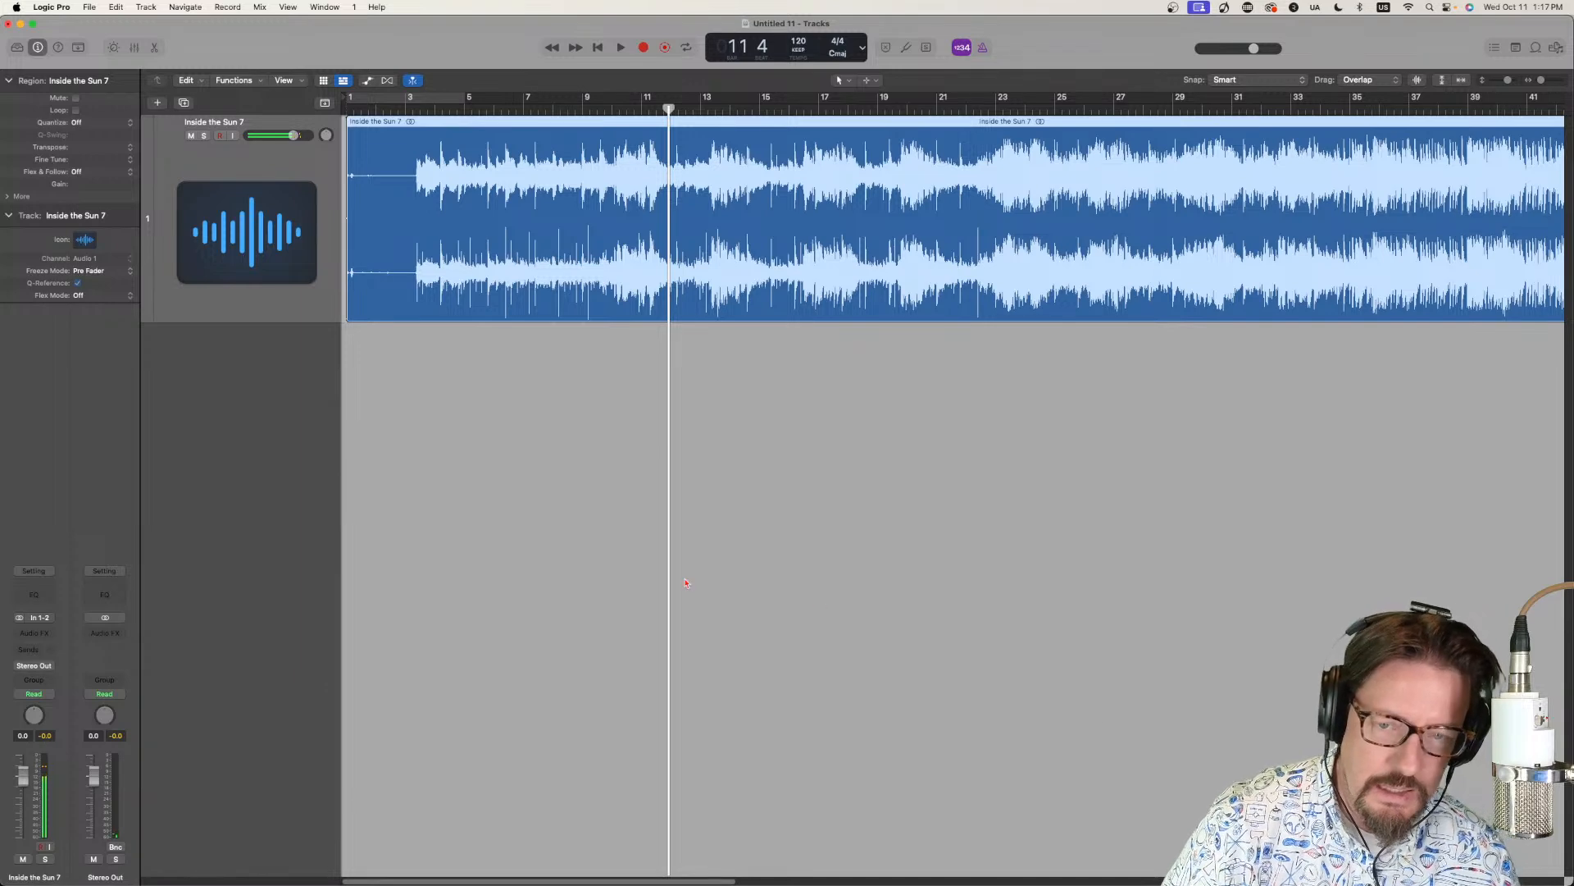
key(x)
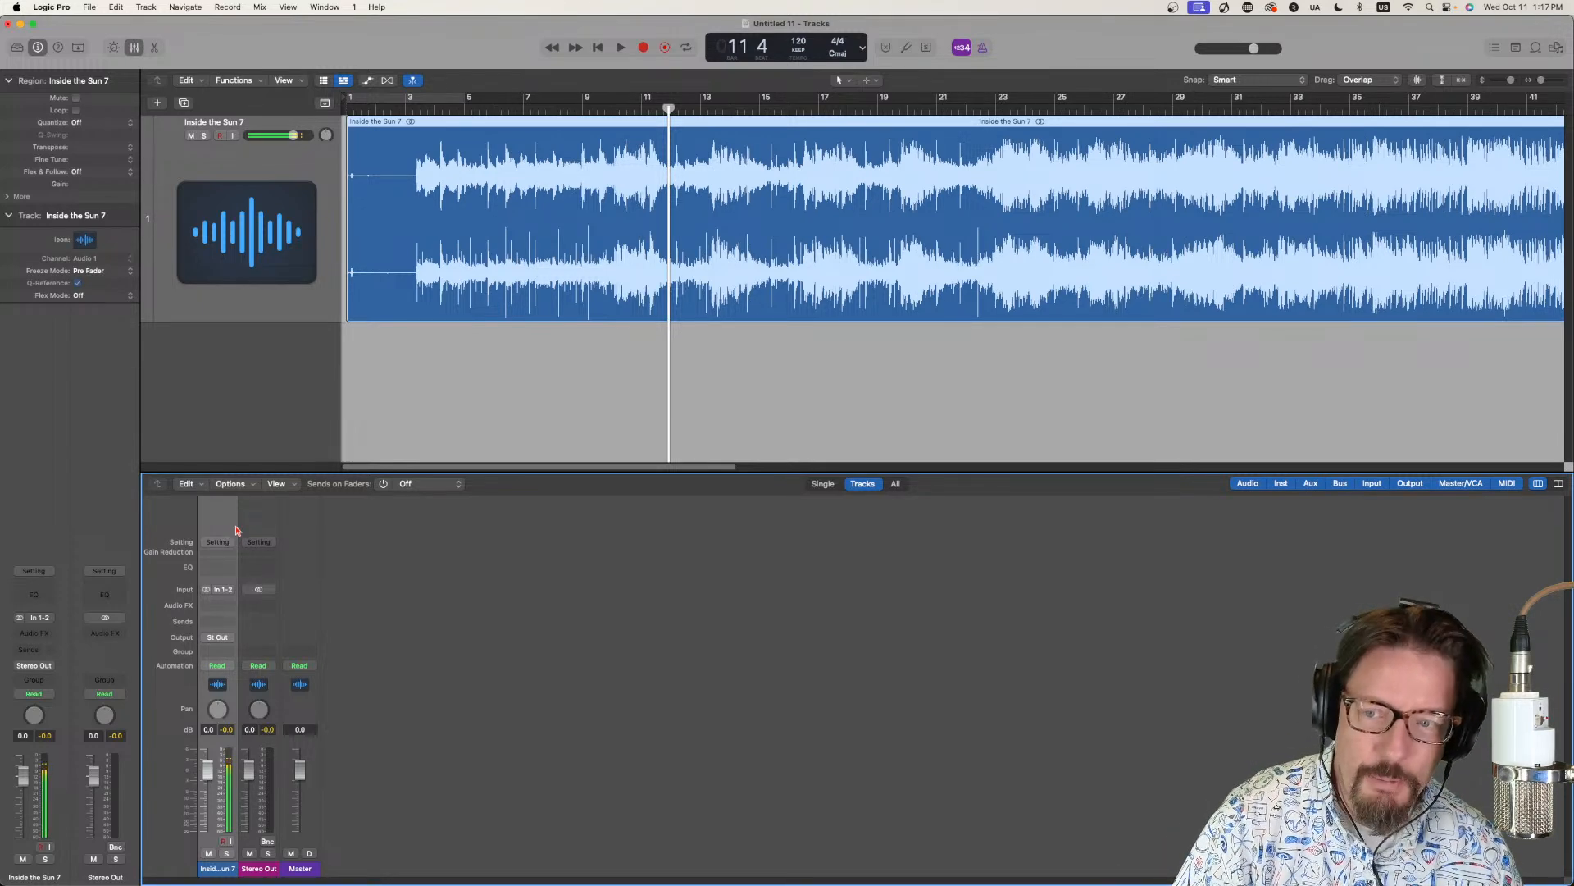
click(269, 604)
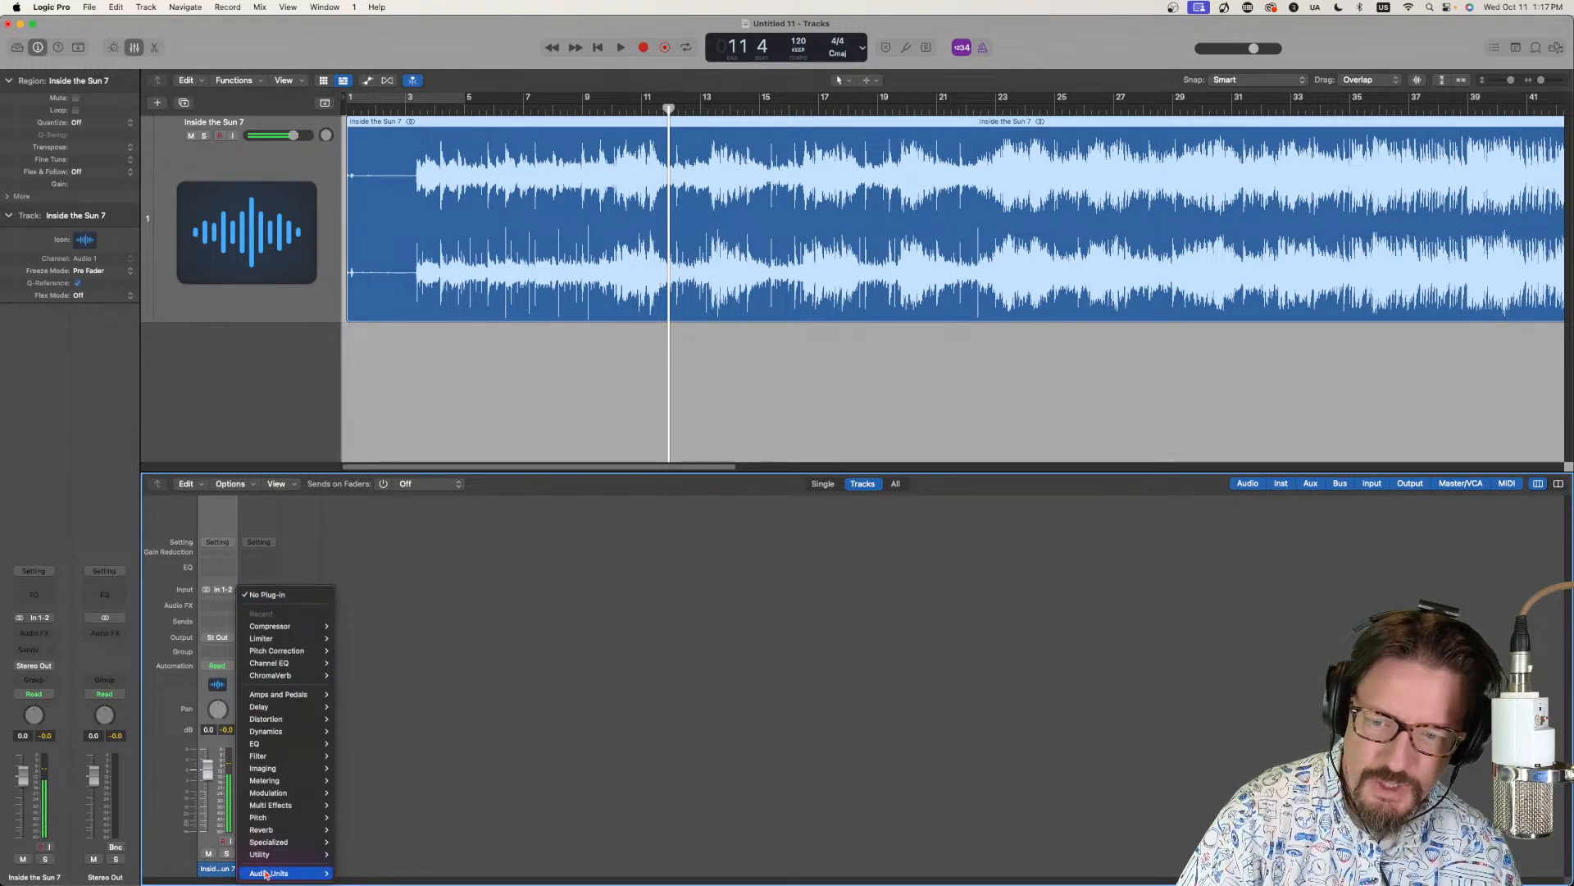
mouse_move(271, 853)
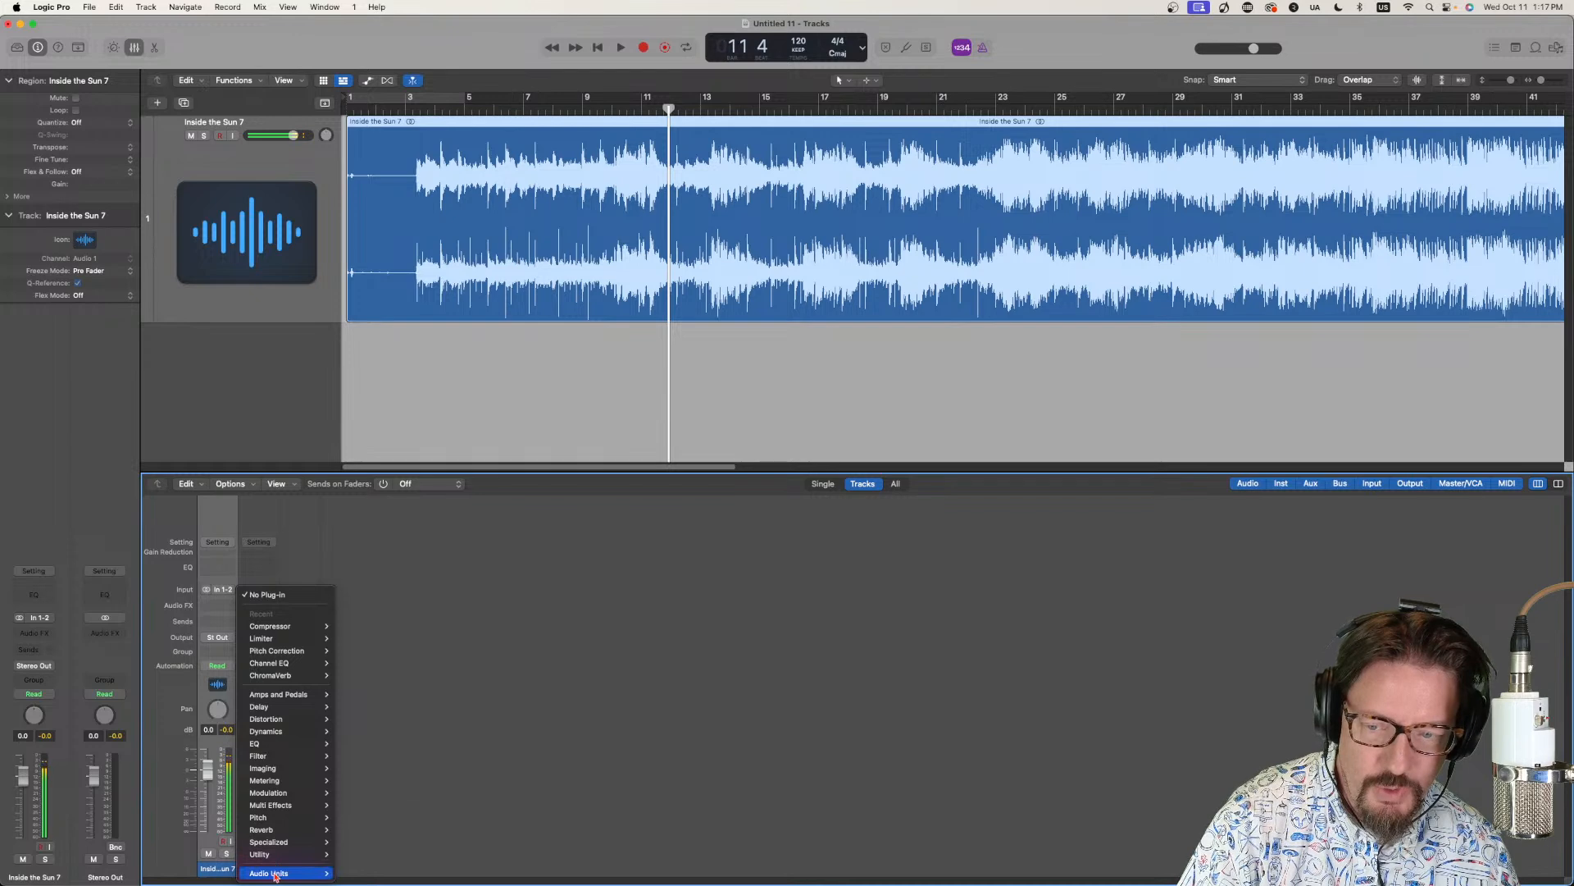
mouse_move(267, 793)
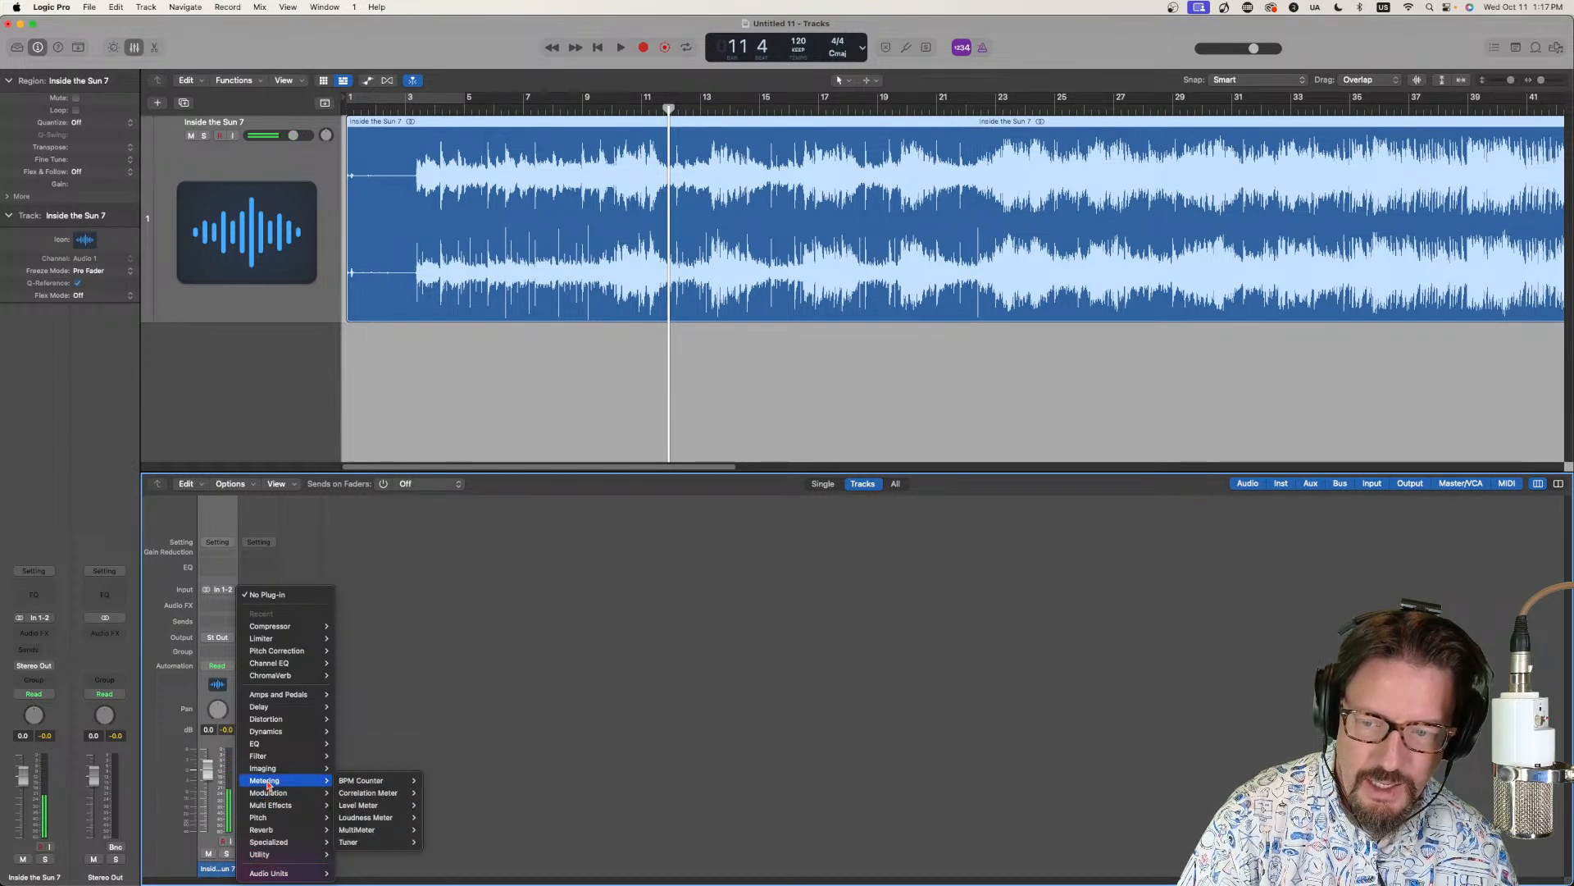
mouse_move(369, 782)
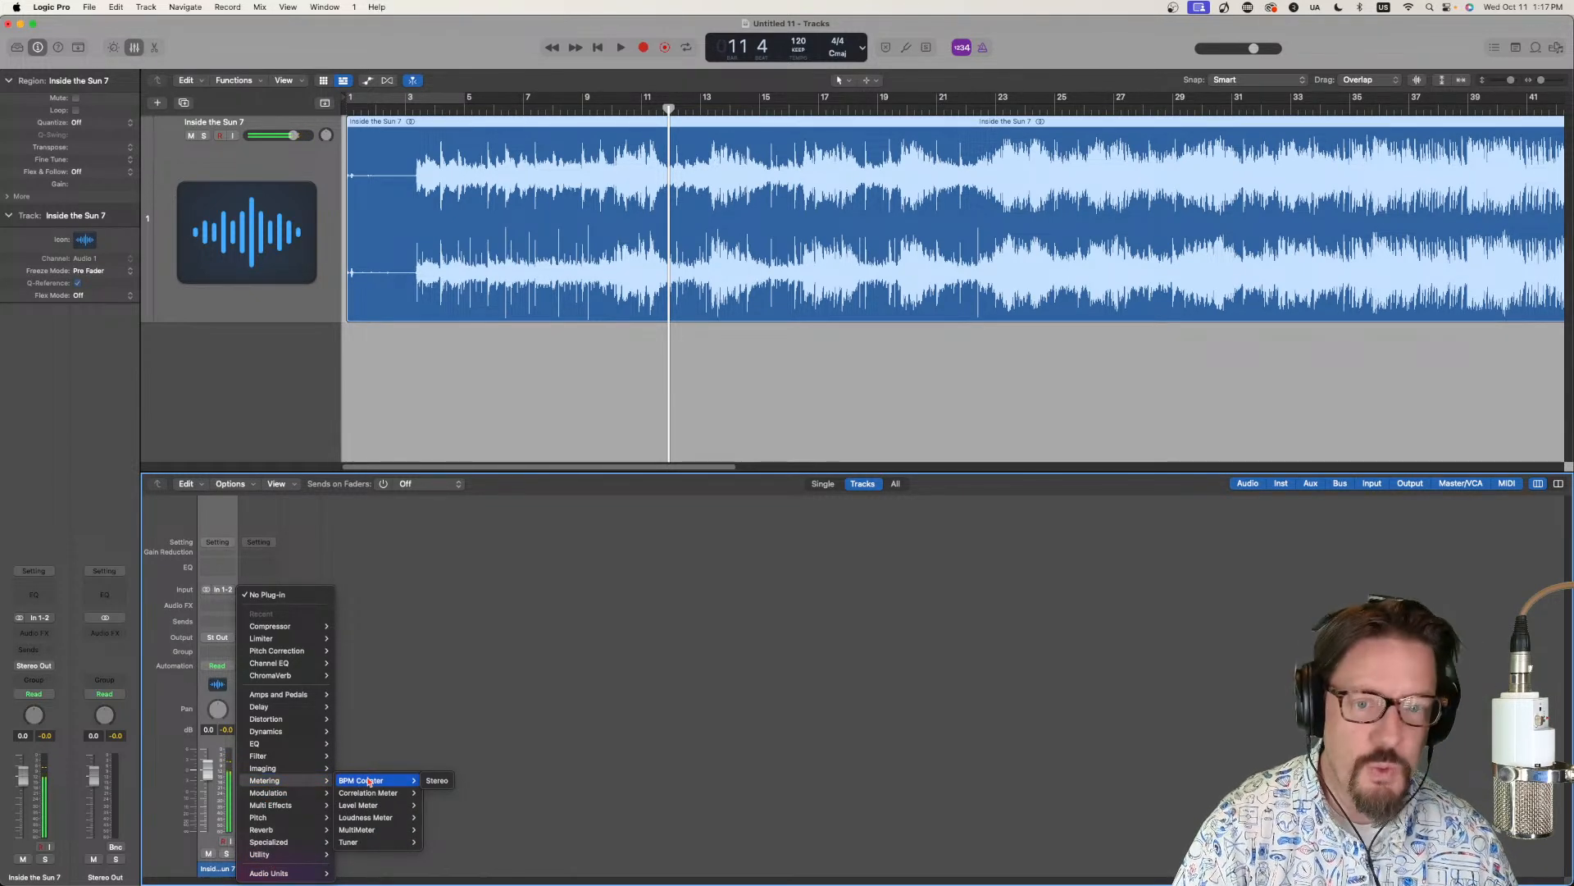
mouse_move(366, 842)
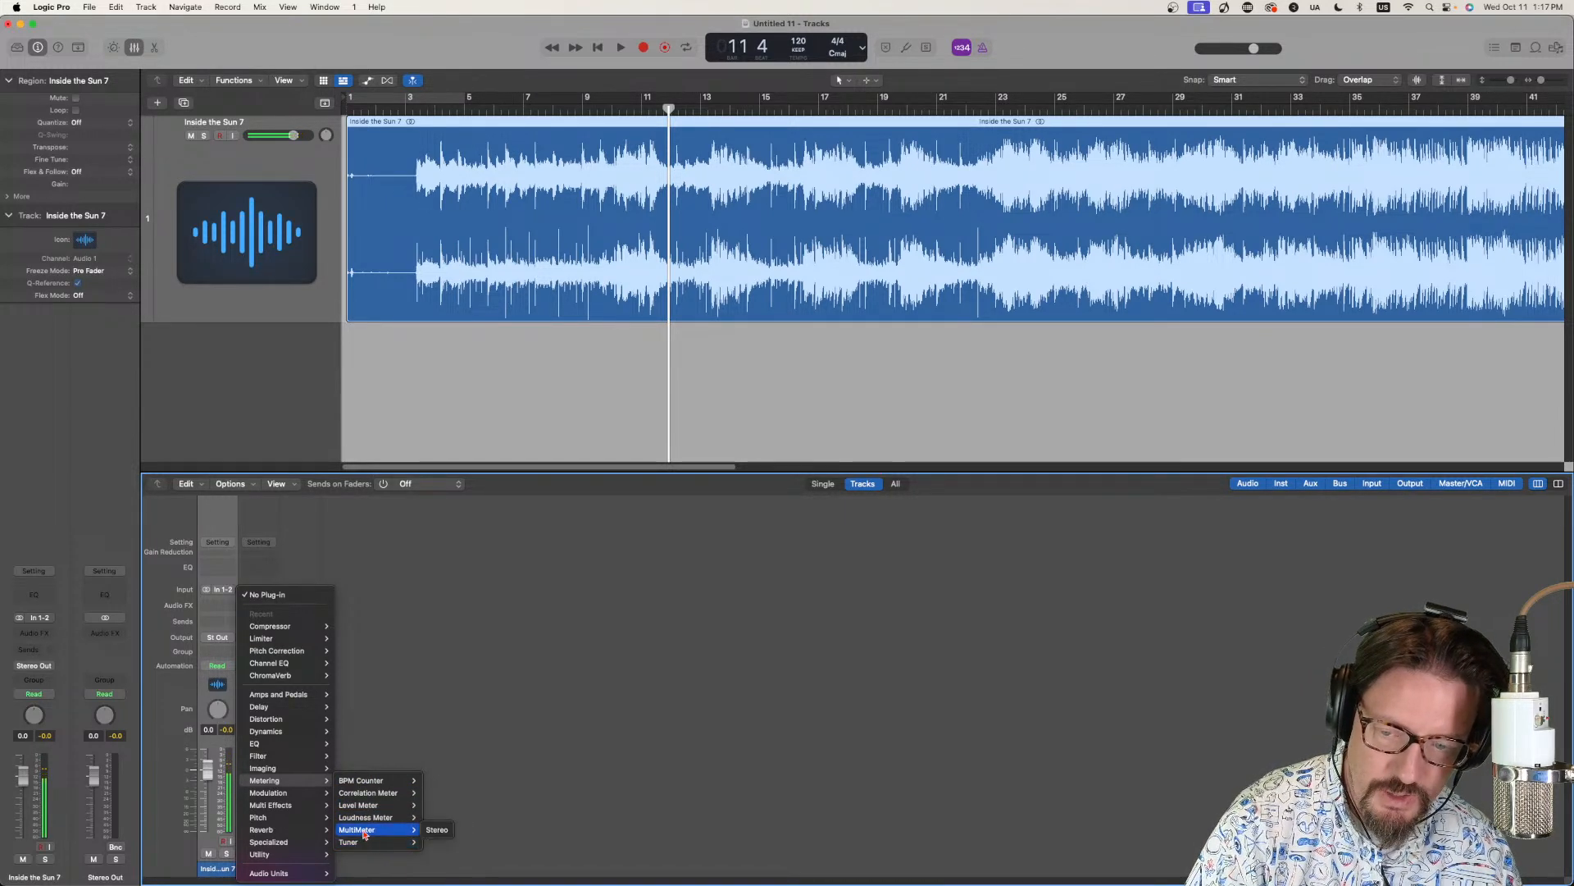
click(436, 830)
drag(857, 168, 1019, 80)
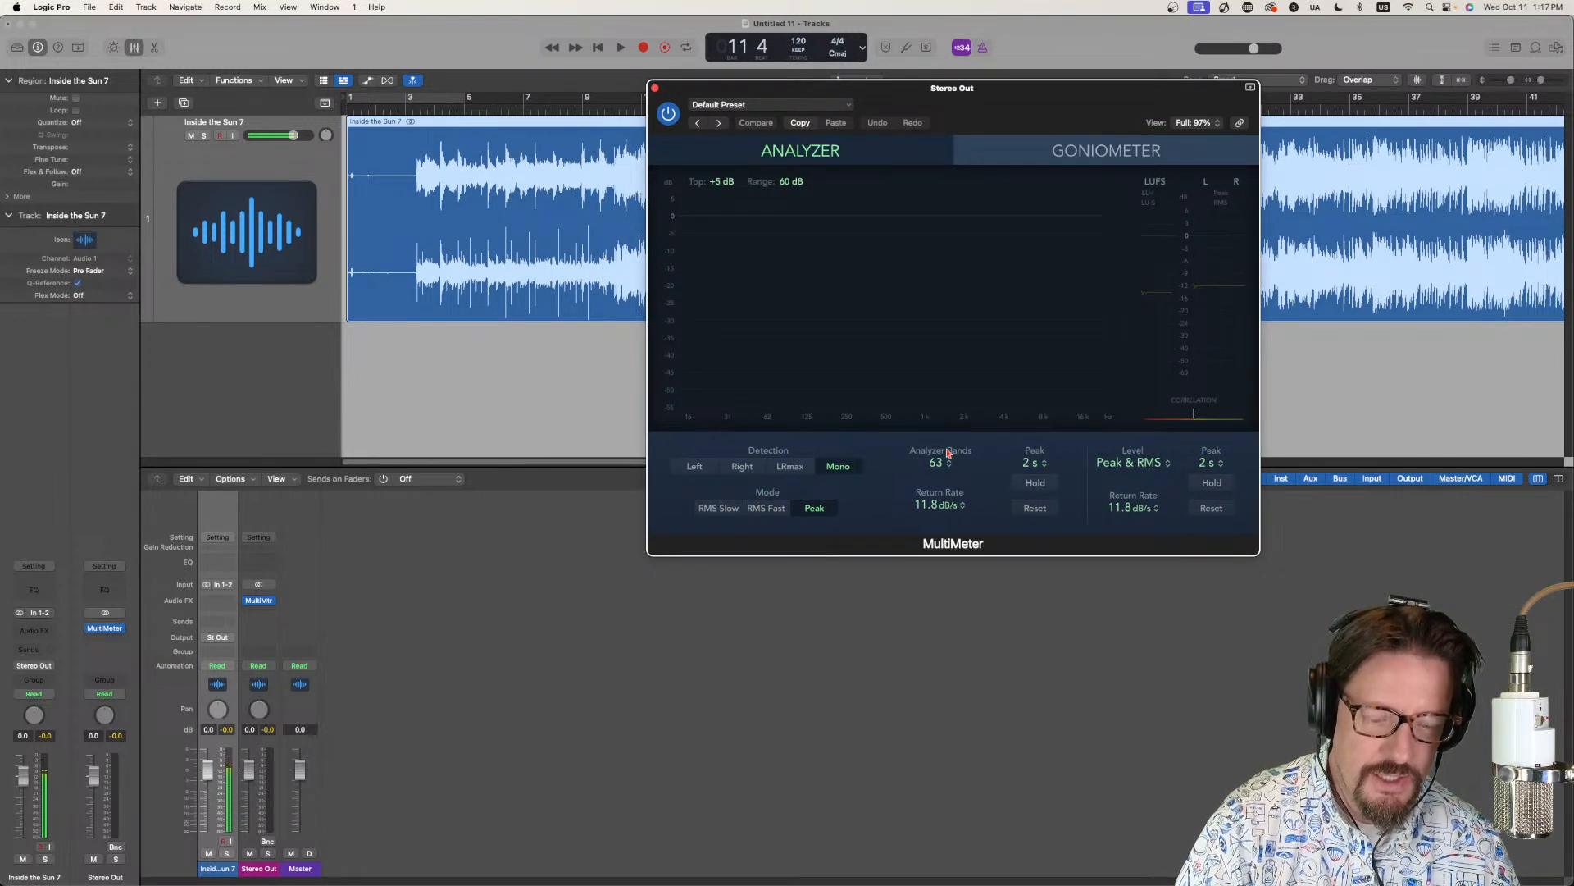
Play a short passage to read the song's LUFS level in the MultiMeter, stop, and nudge the loudness target marker.
key(space)
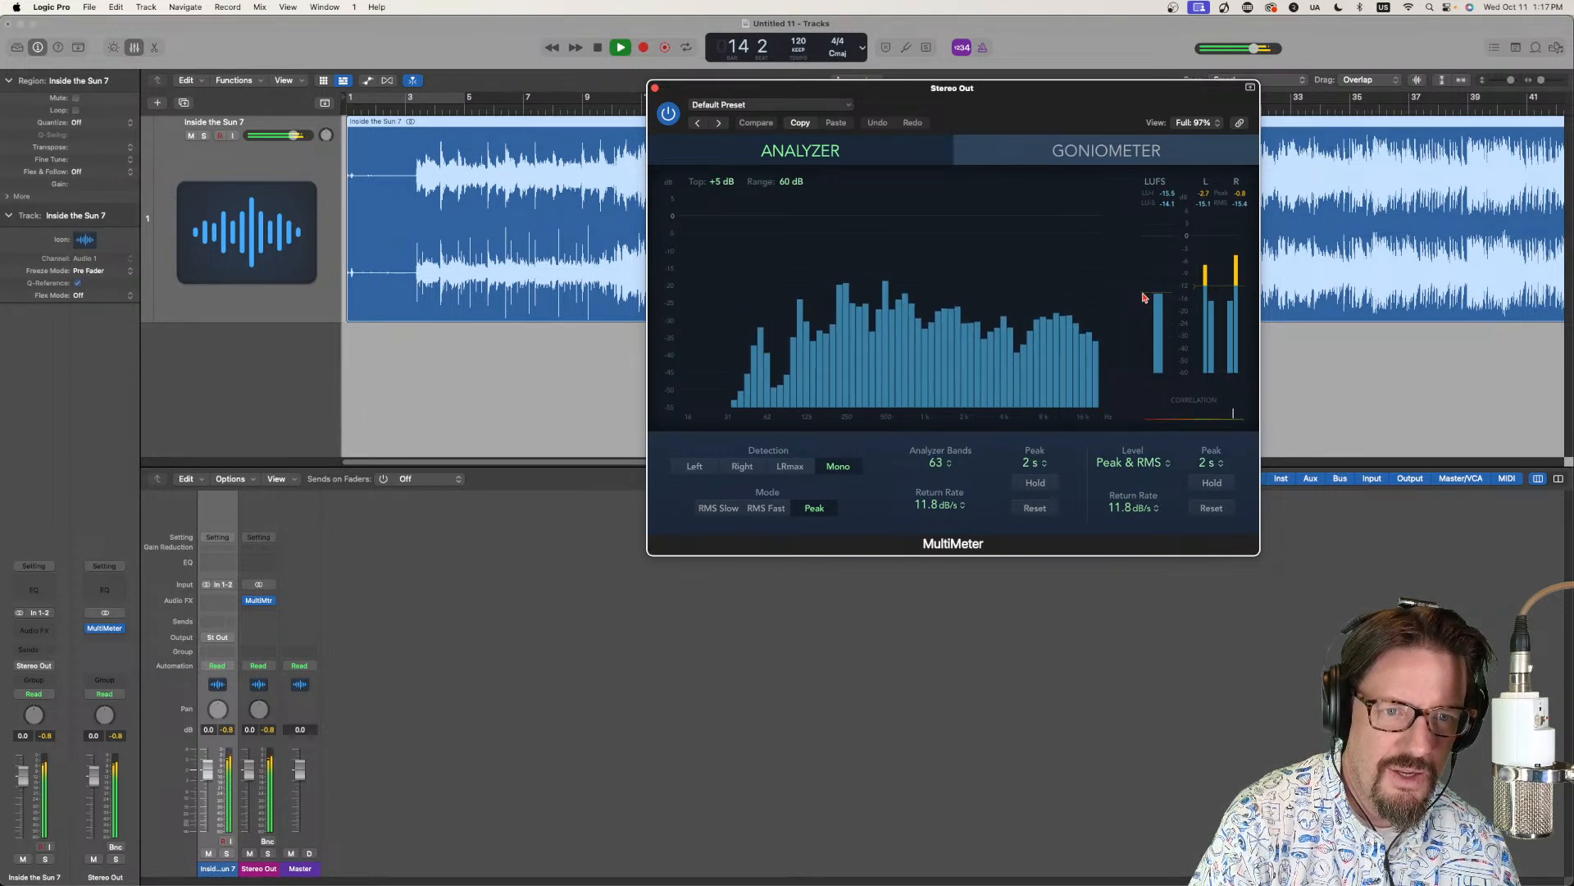
key(space)
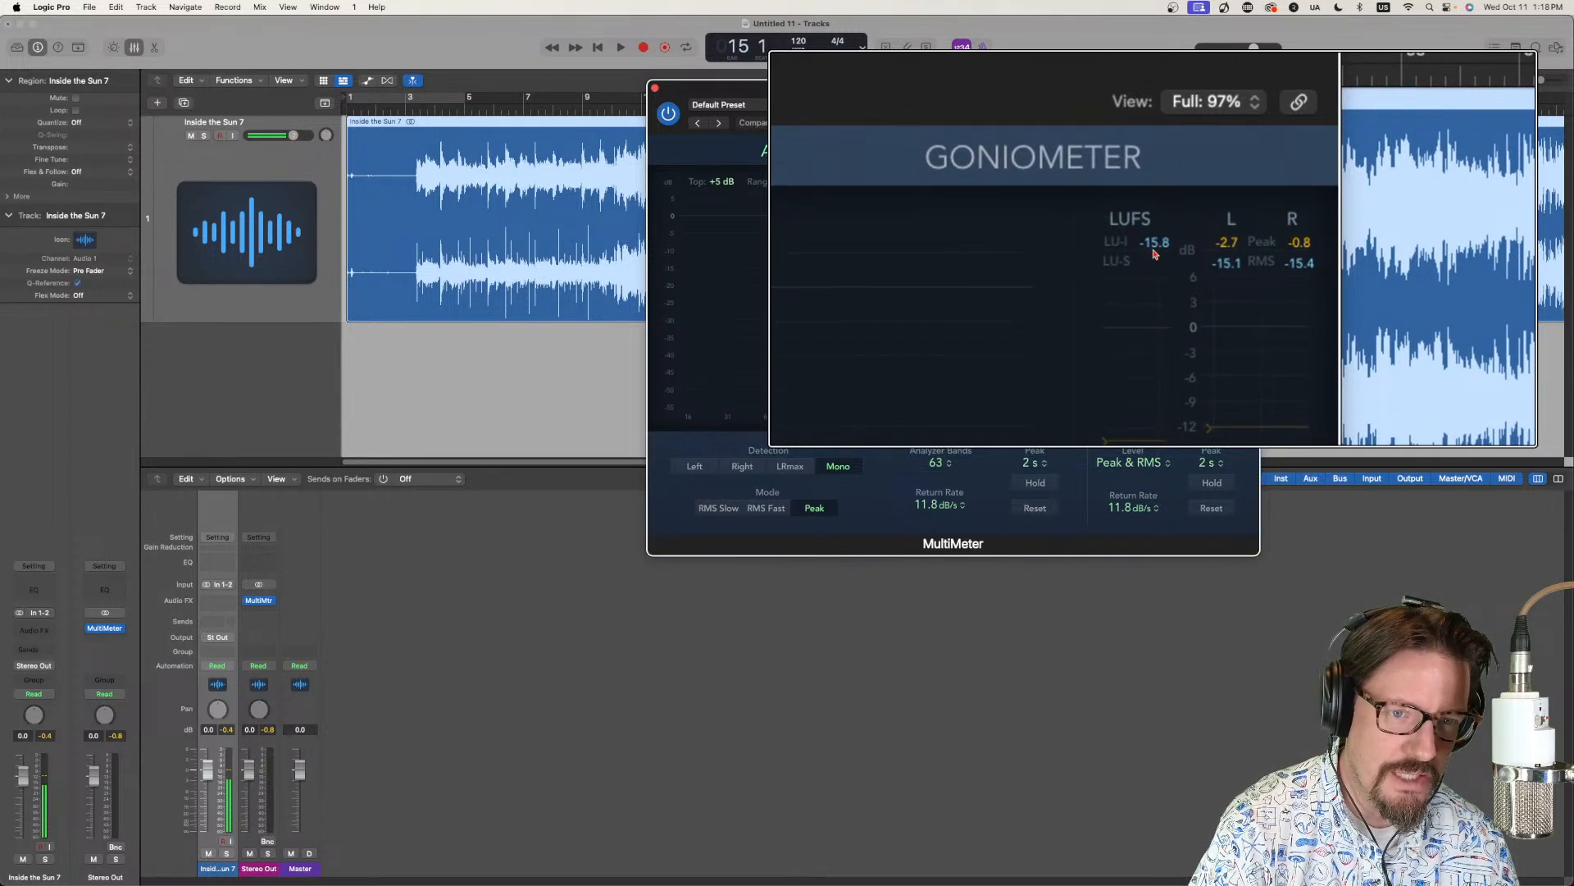
drag(1146, 297, 1143, 293)
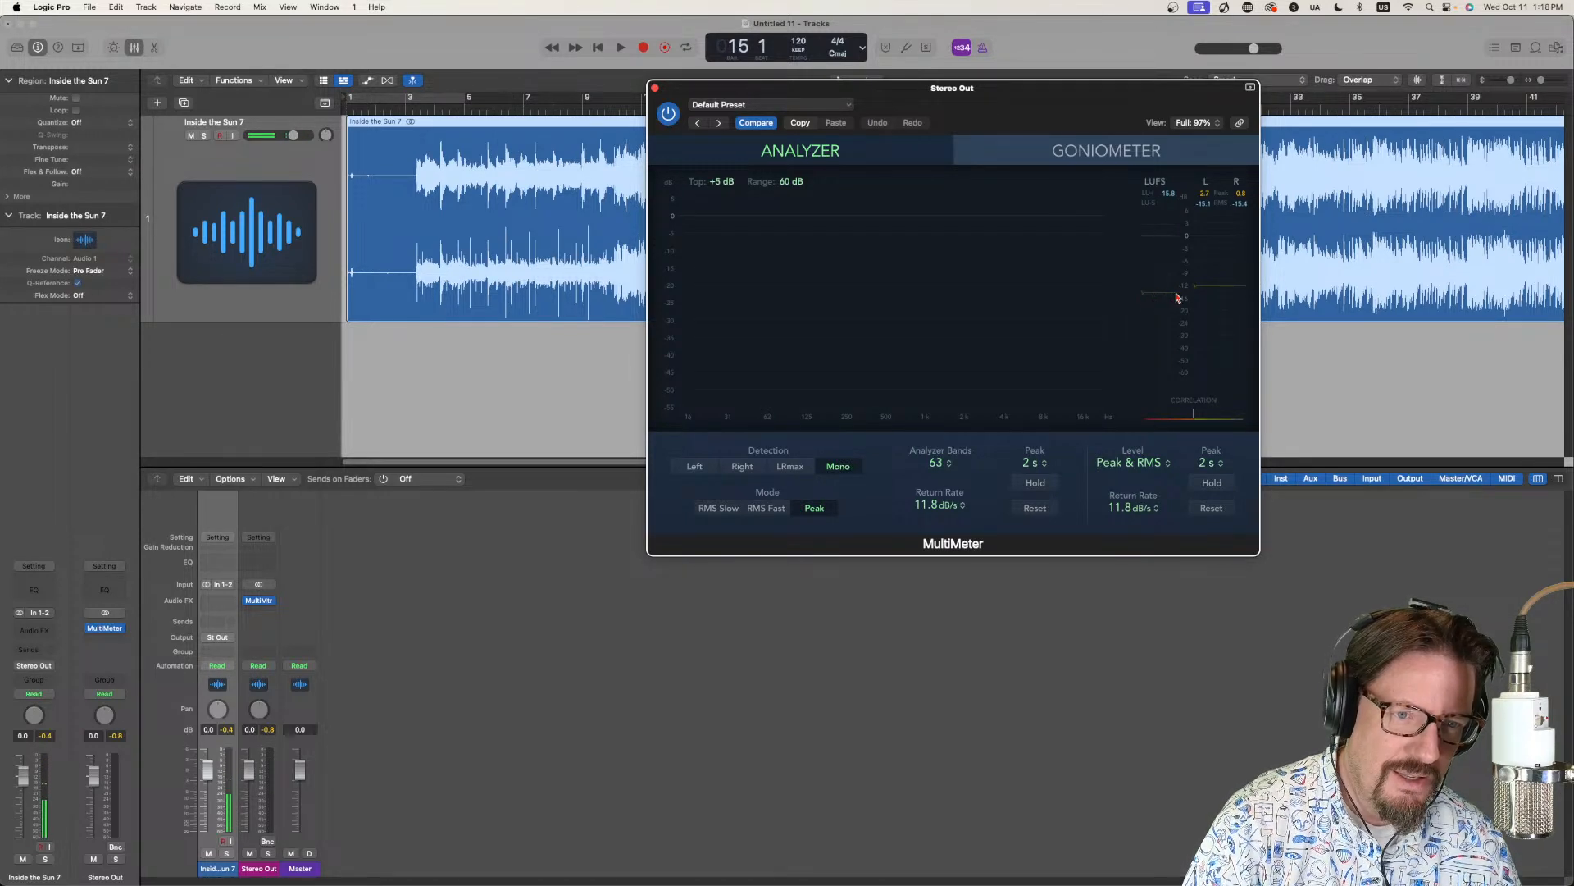
Set the MultiMeter's level display to True Peak while the song plays, watch the loudness and peak readings, and stop playback.
key(space)
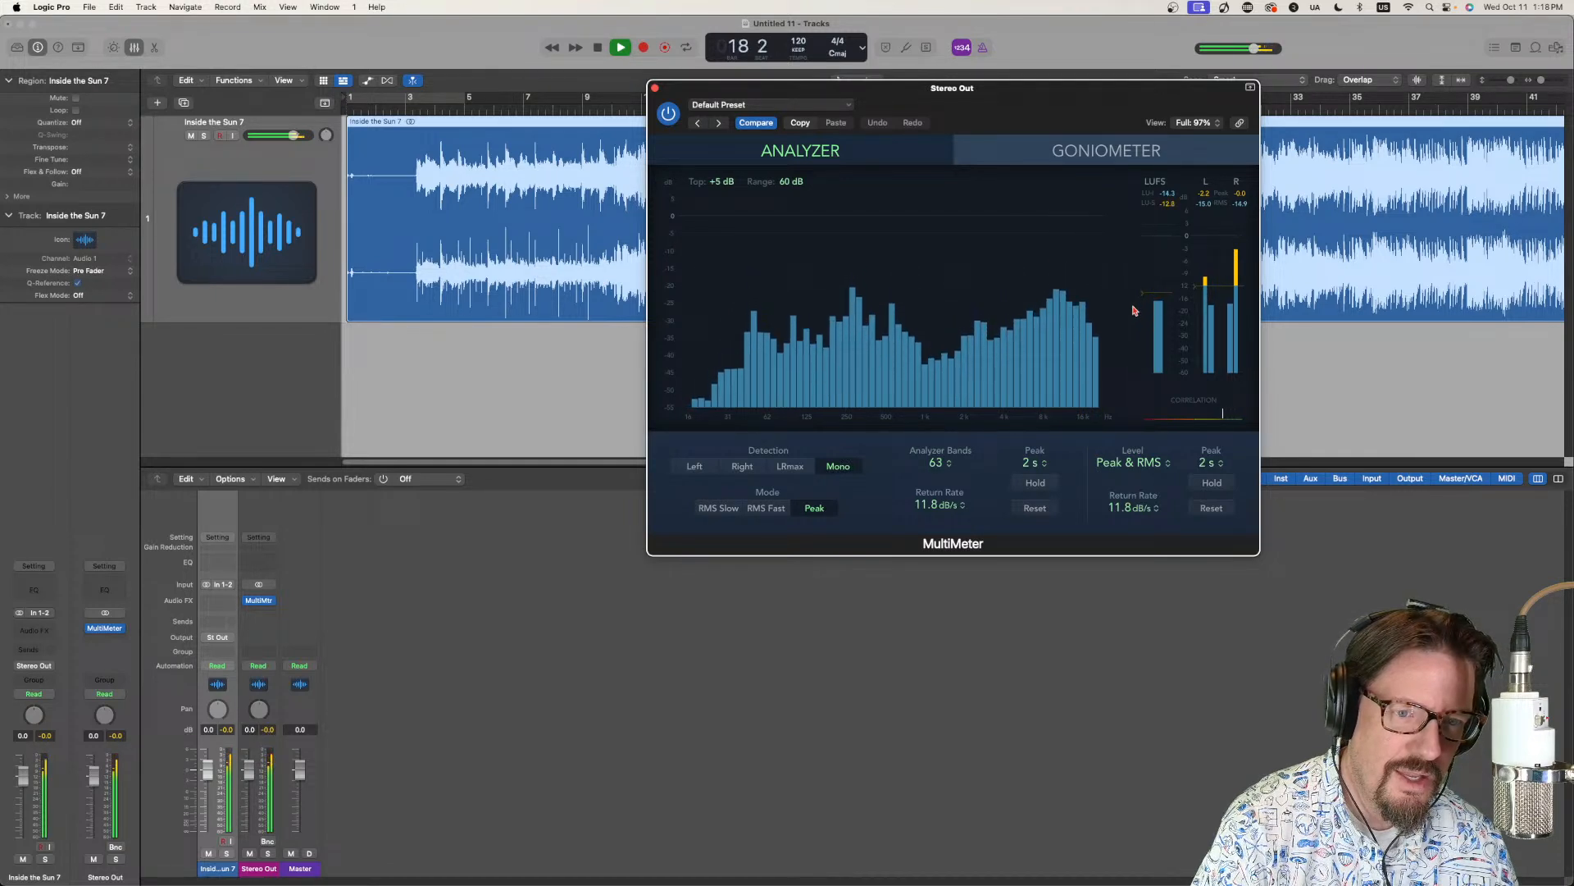
click(1160, 464)
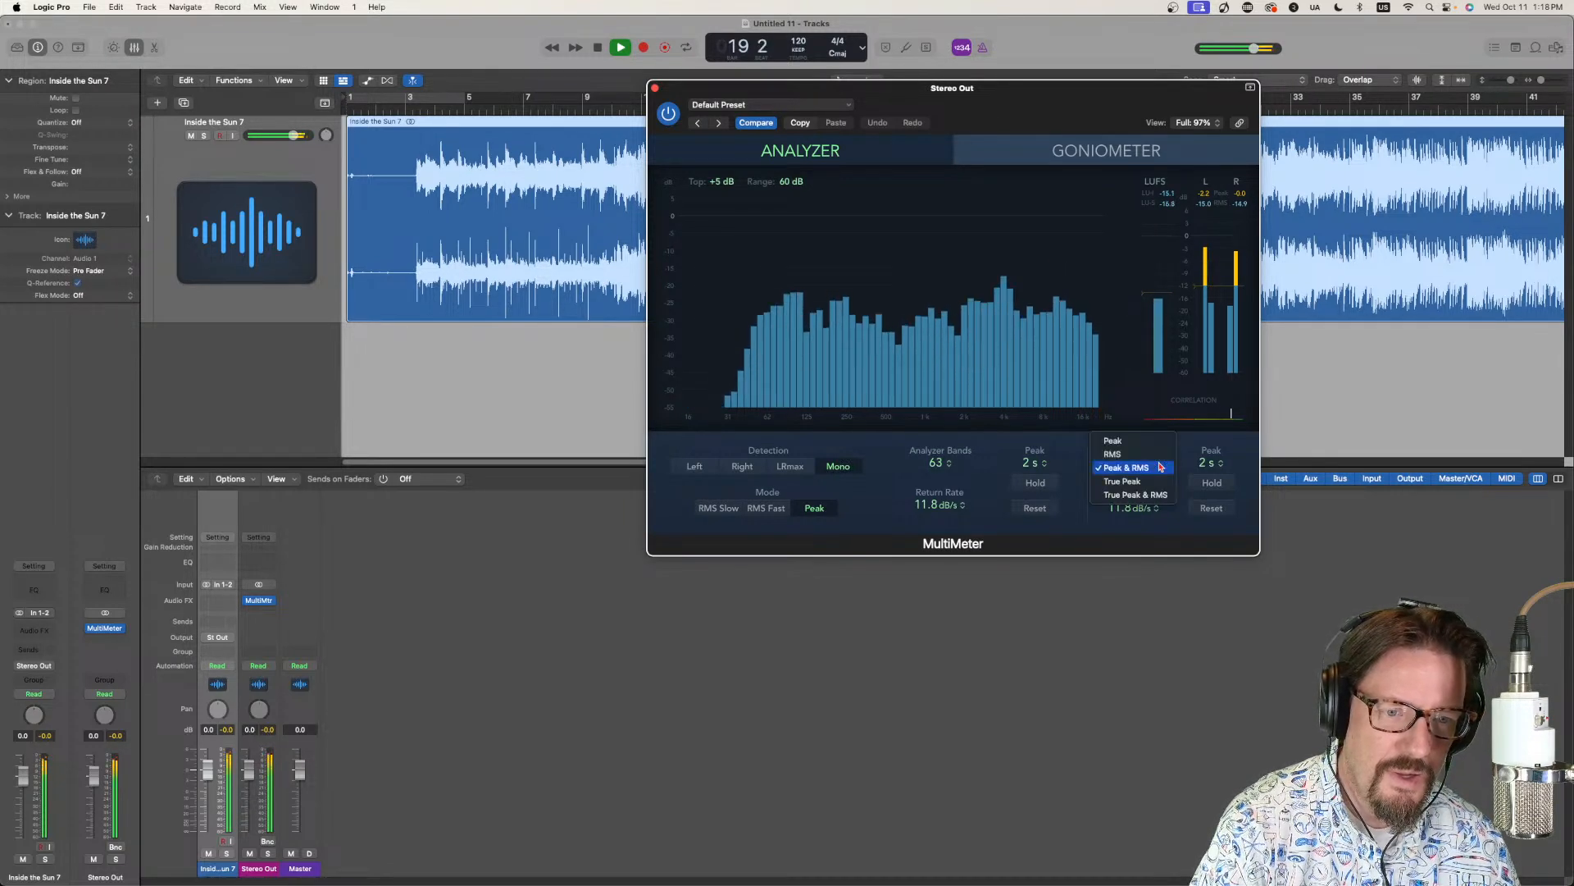
click(1153, 481)
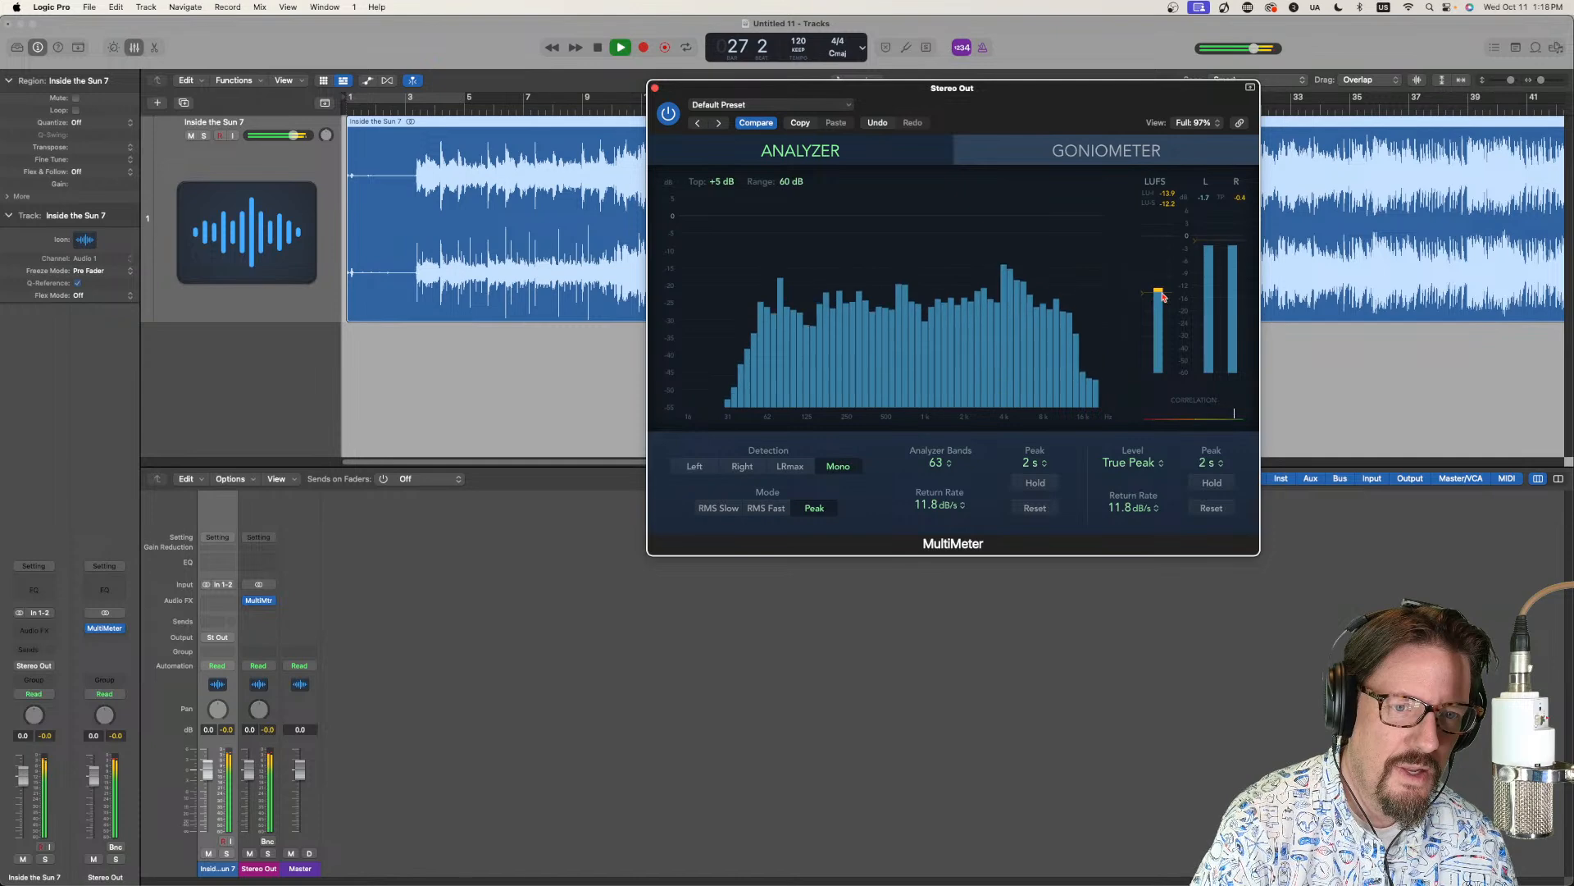
key(space)
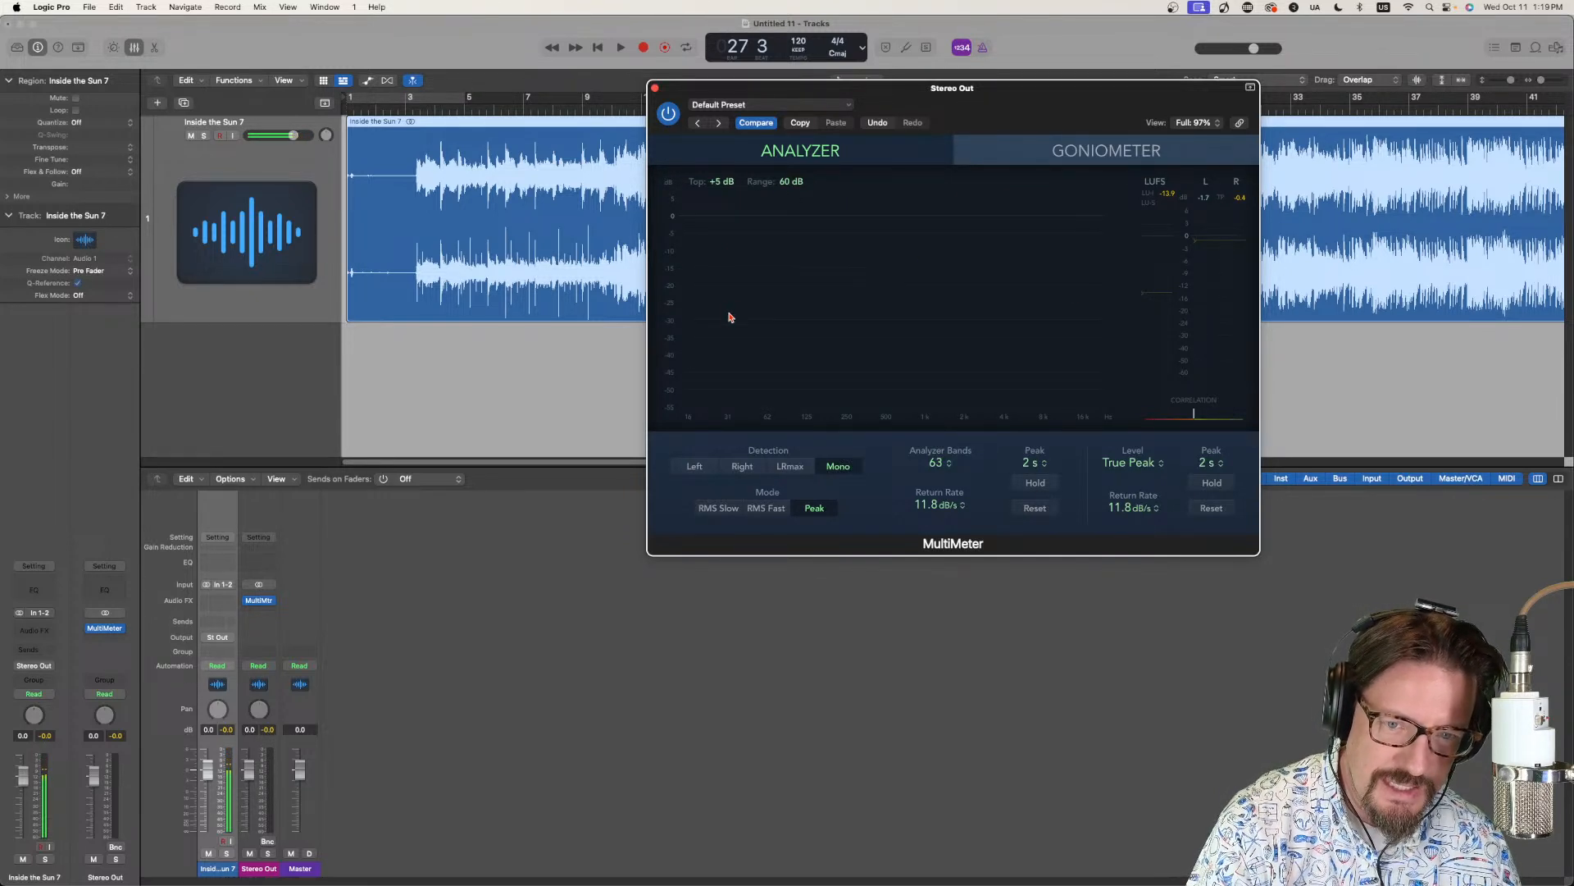
Resume playback and set the analyzer's return rate to 50 dB/s.
key(space)
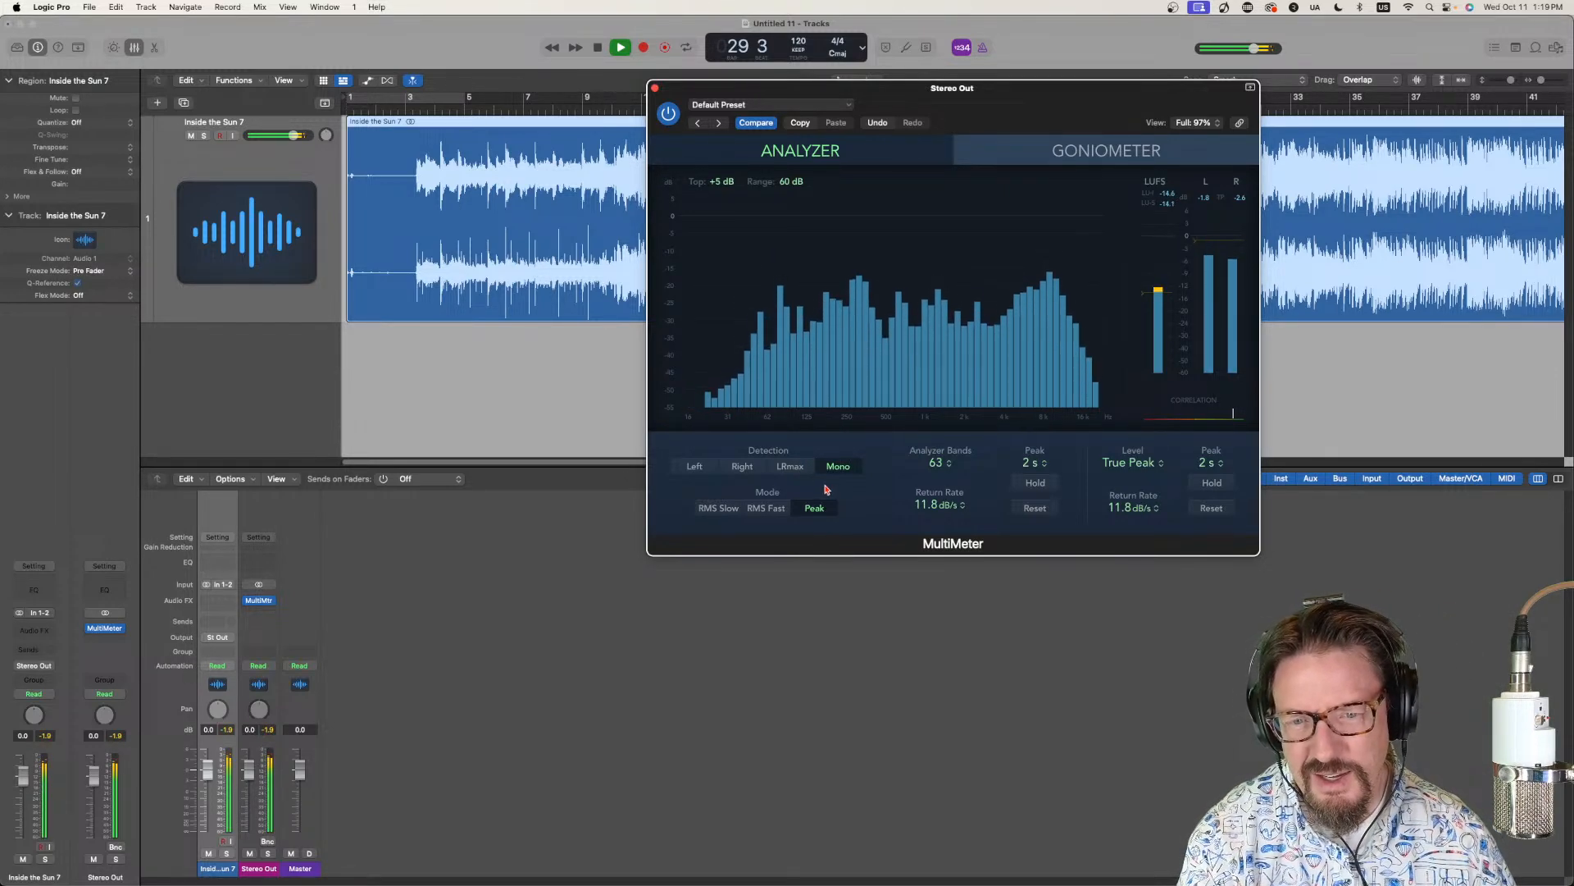
click(940, 464)
click(940, 467)
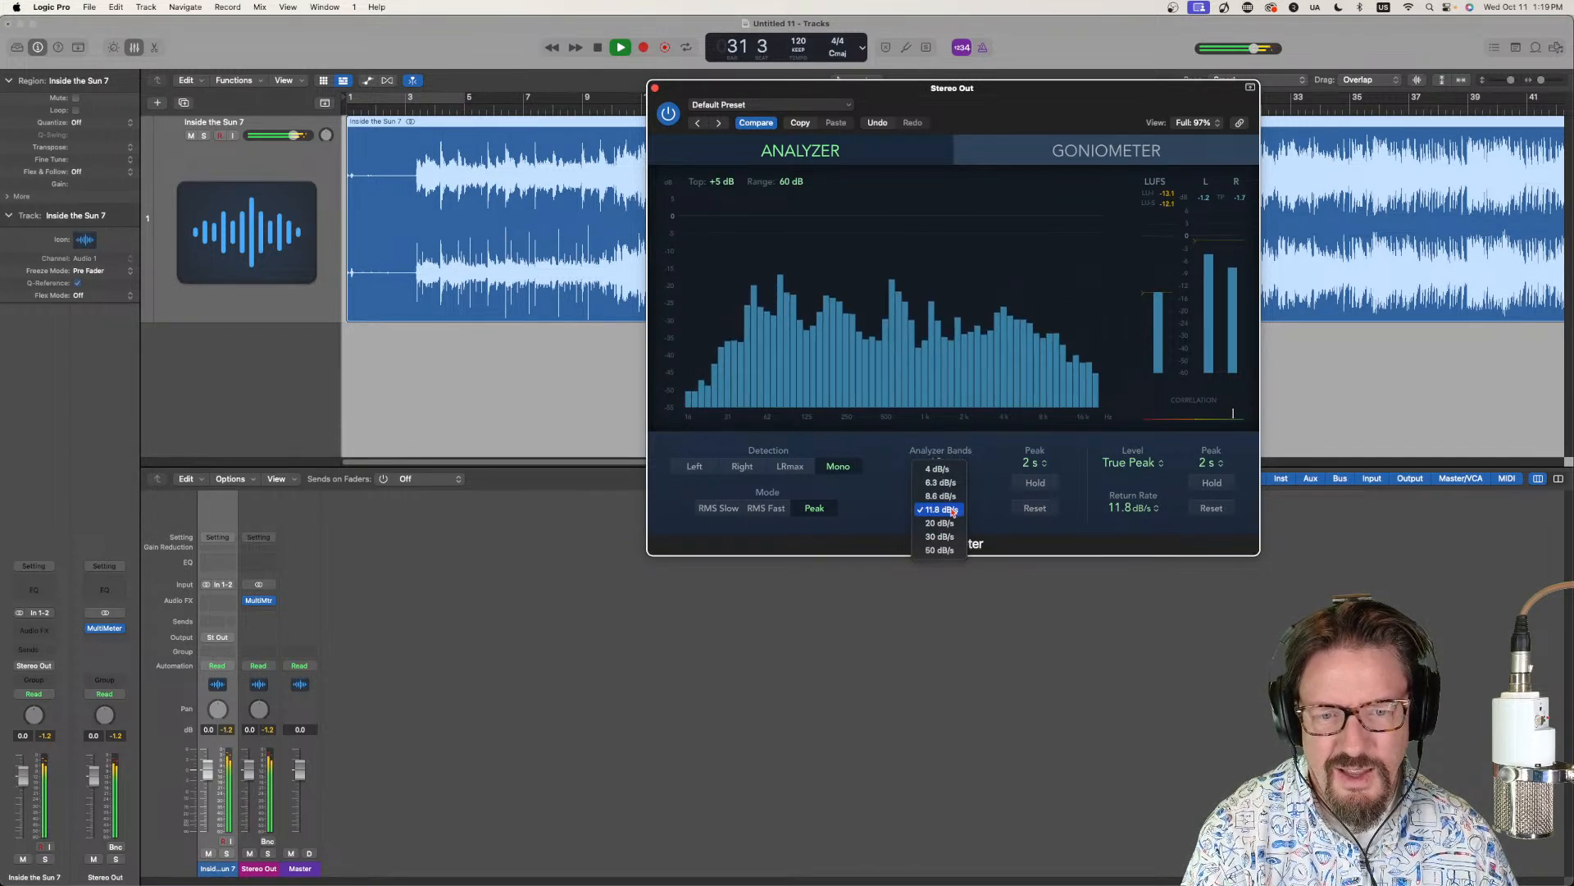
click(941, 549)
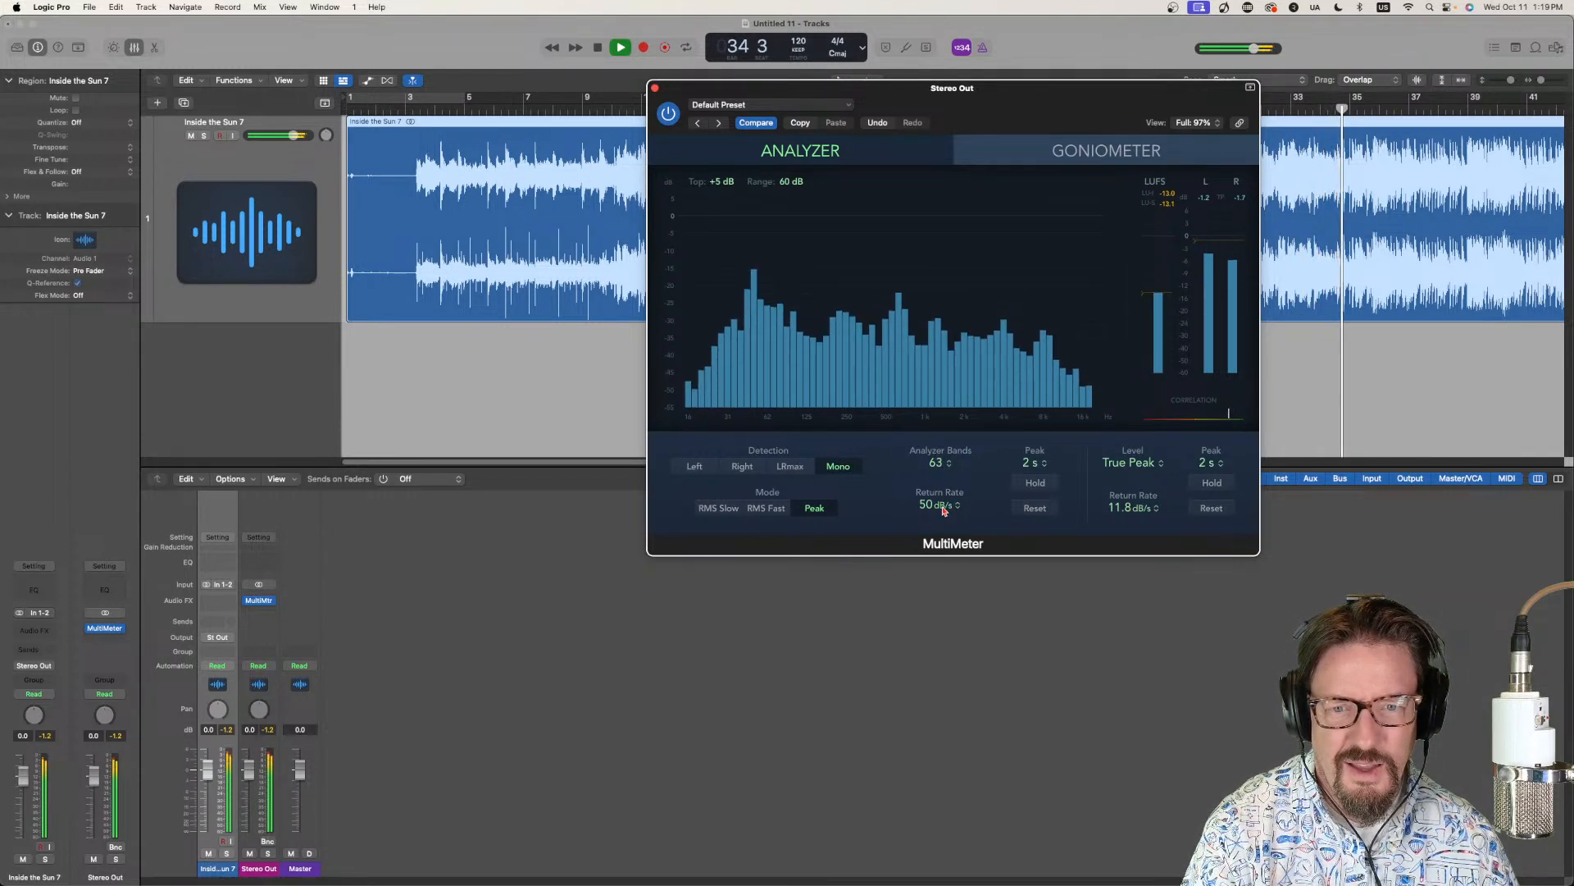
Set the analyzer's peak time to 6 s, enable peak Hold, and stop playback after viewing the held peaks.
click(1039, 464)
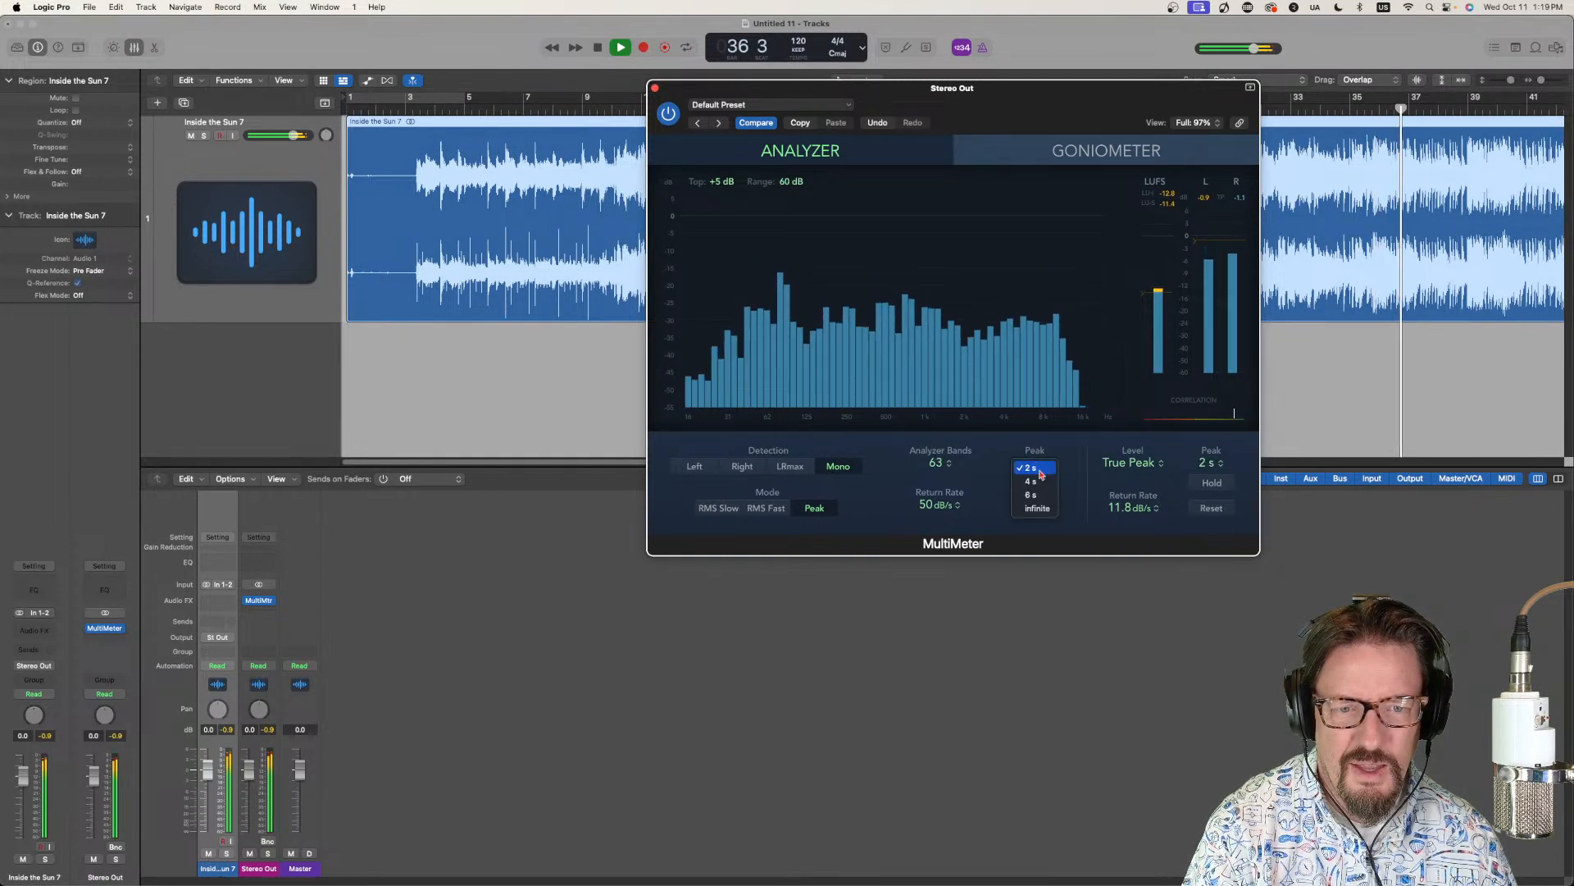
click(1031, 494)
click(1034, 483)
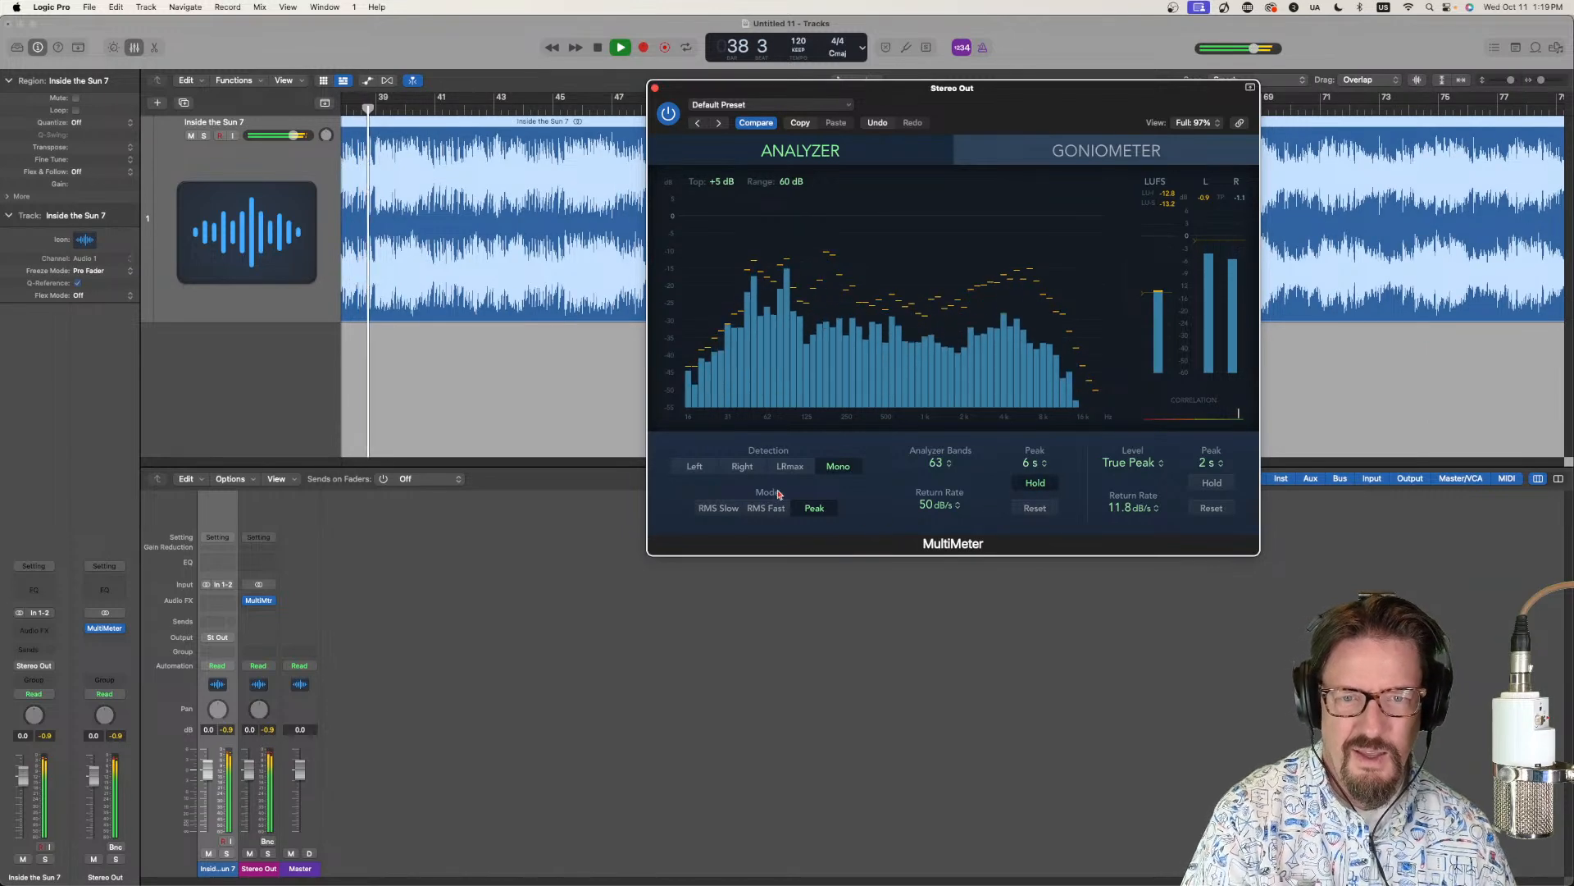
key(space)
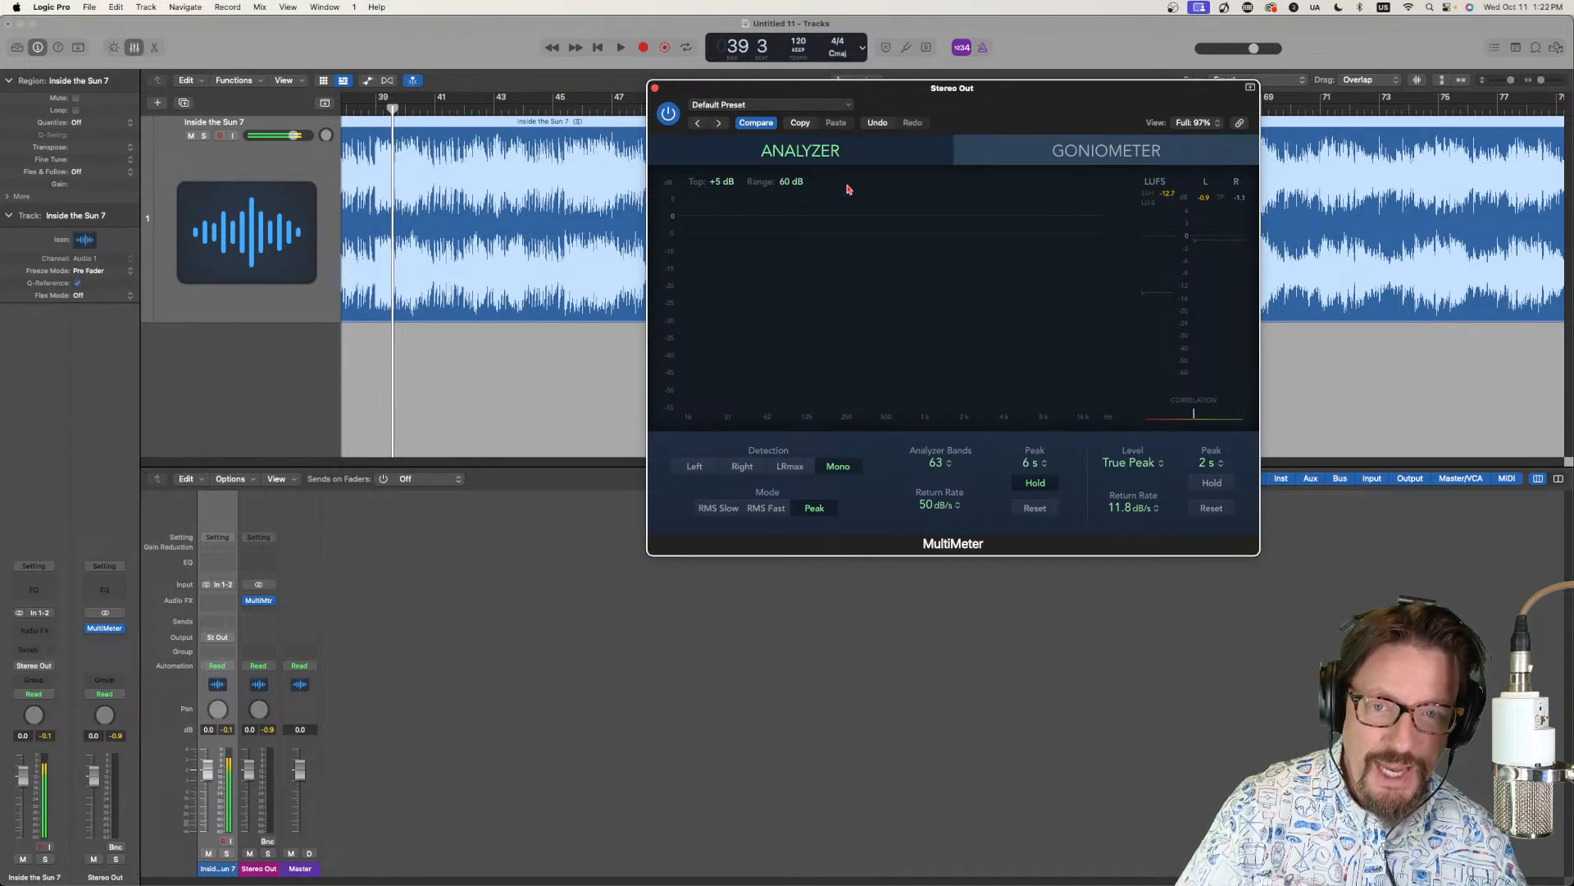
Switch the MultiMeter to the Goniometer and play a passage to examine the song's stereo image and correlation.
click(1108, 157)
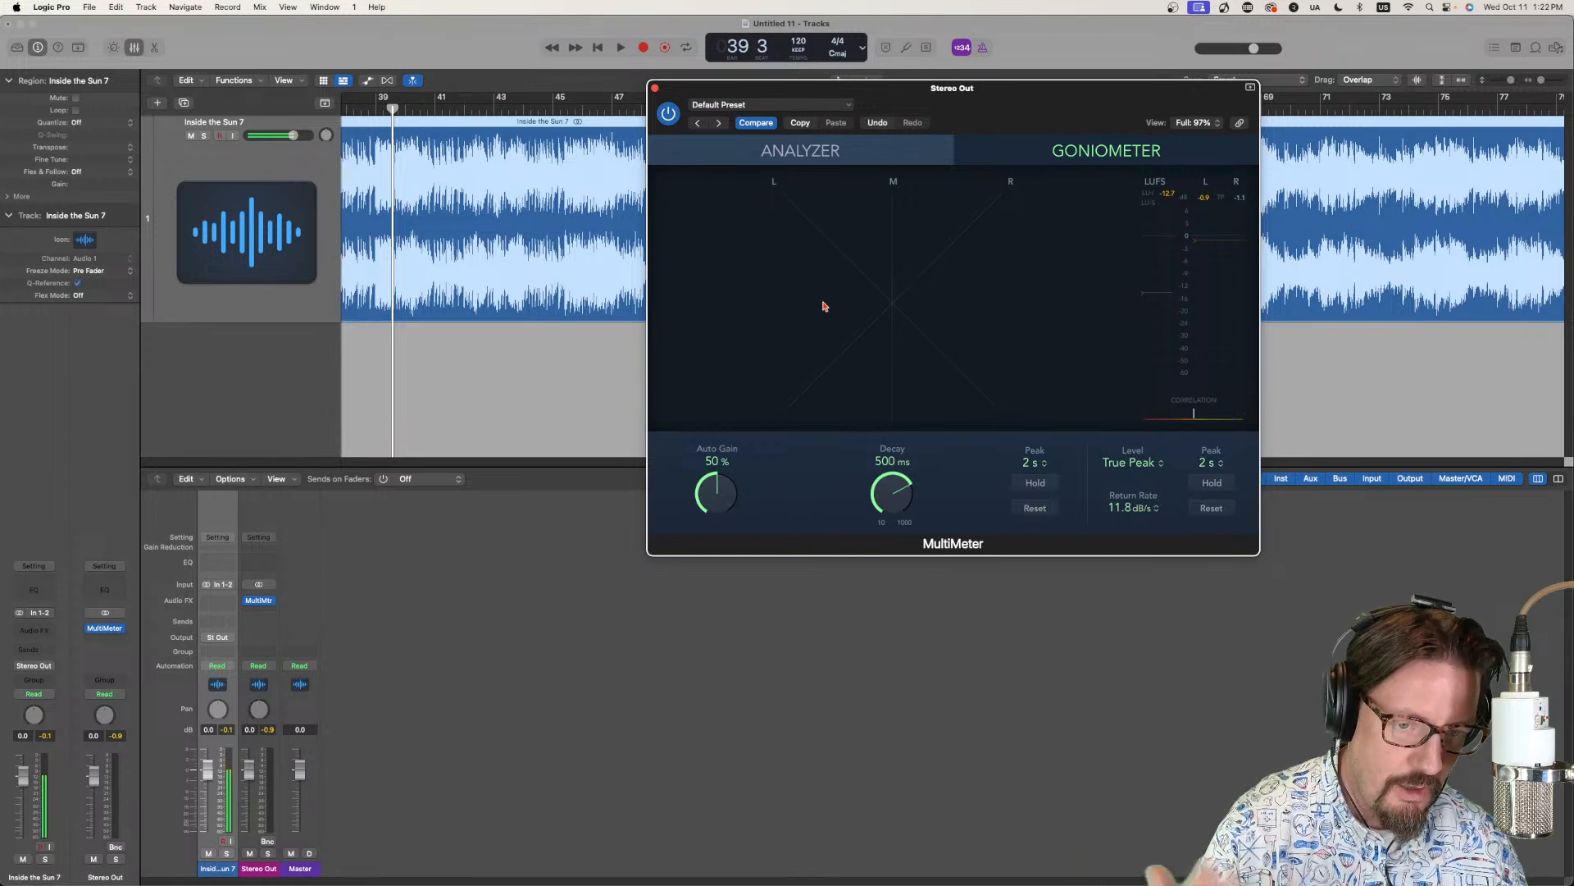
key(space)
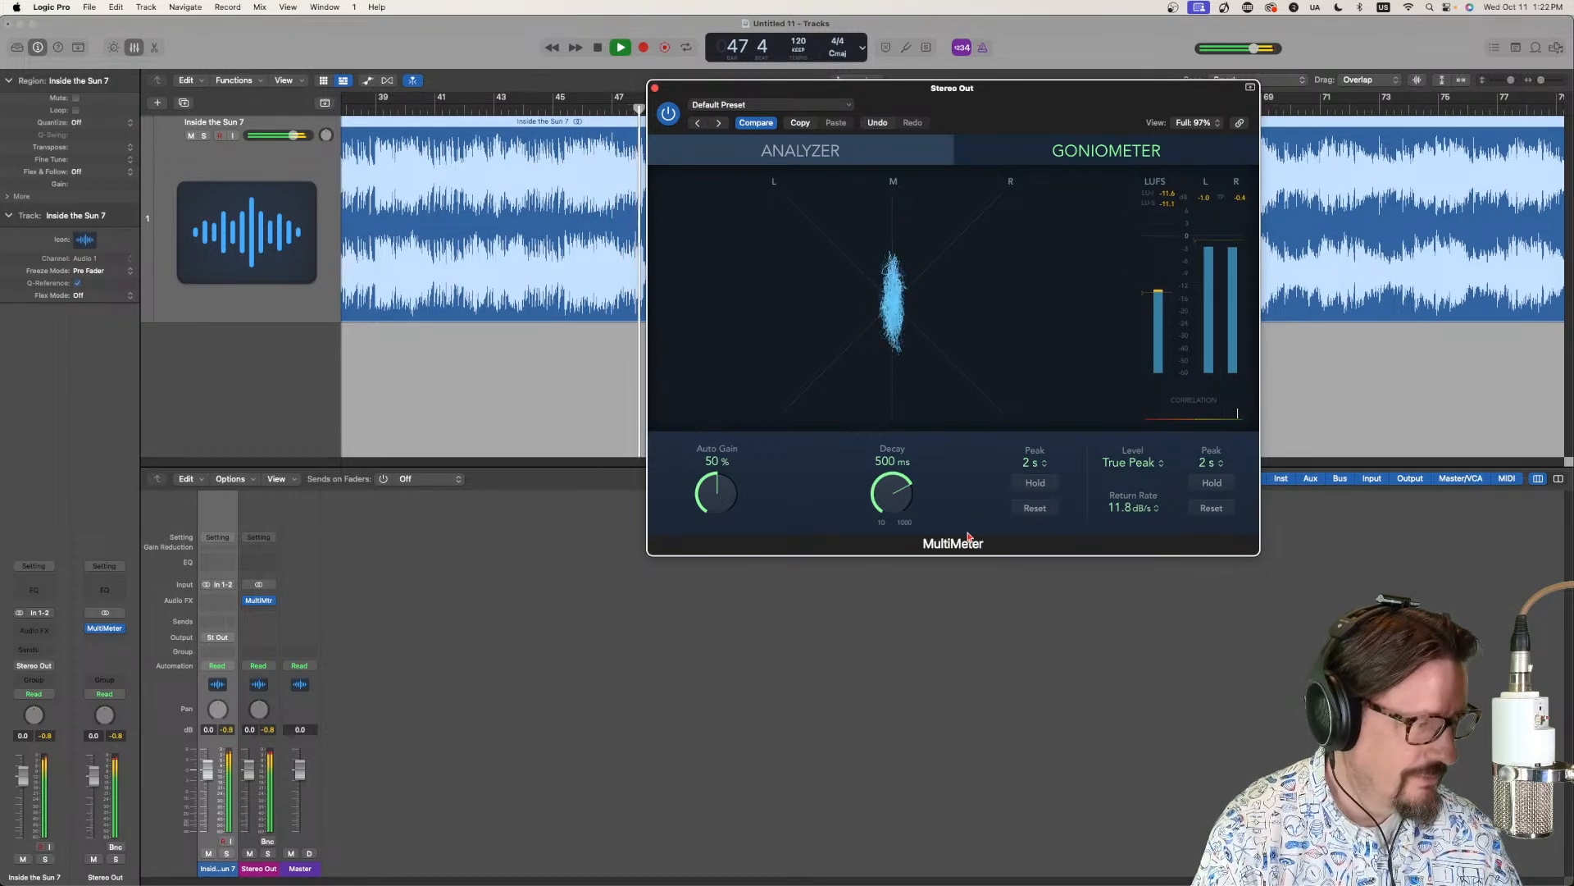
key(space)
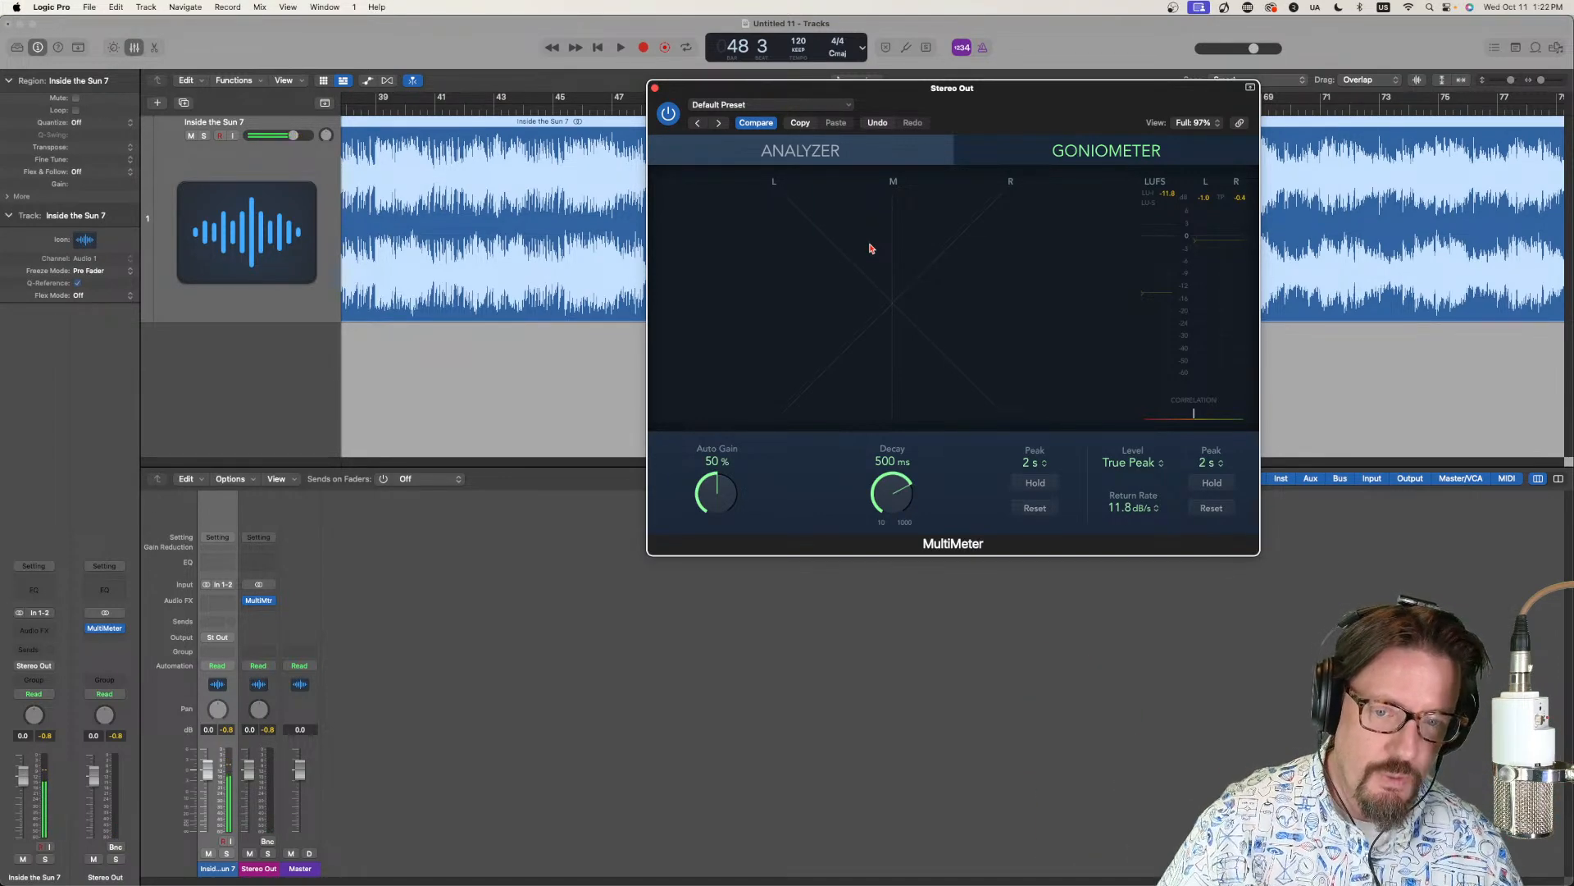
Pan the Inside the Sun 7 track hard left to -64, play a passage through the goniometer, and reset the pan to centre.
drag(997, 104, 1074, 245)
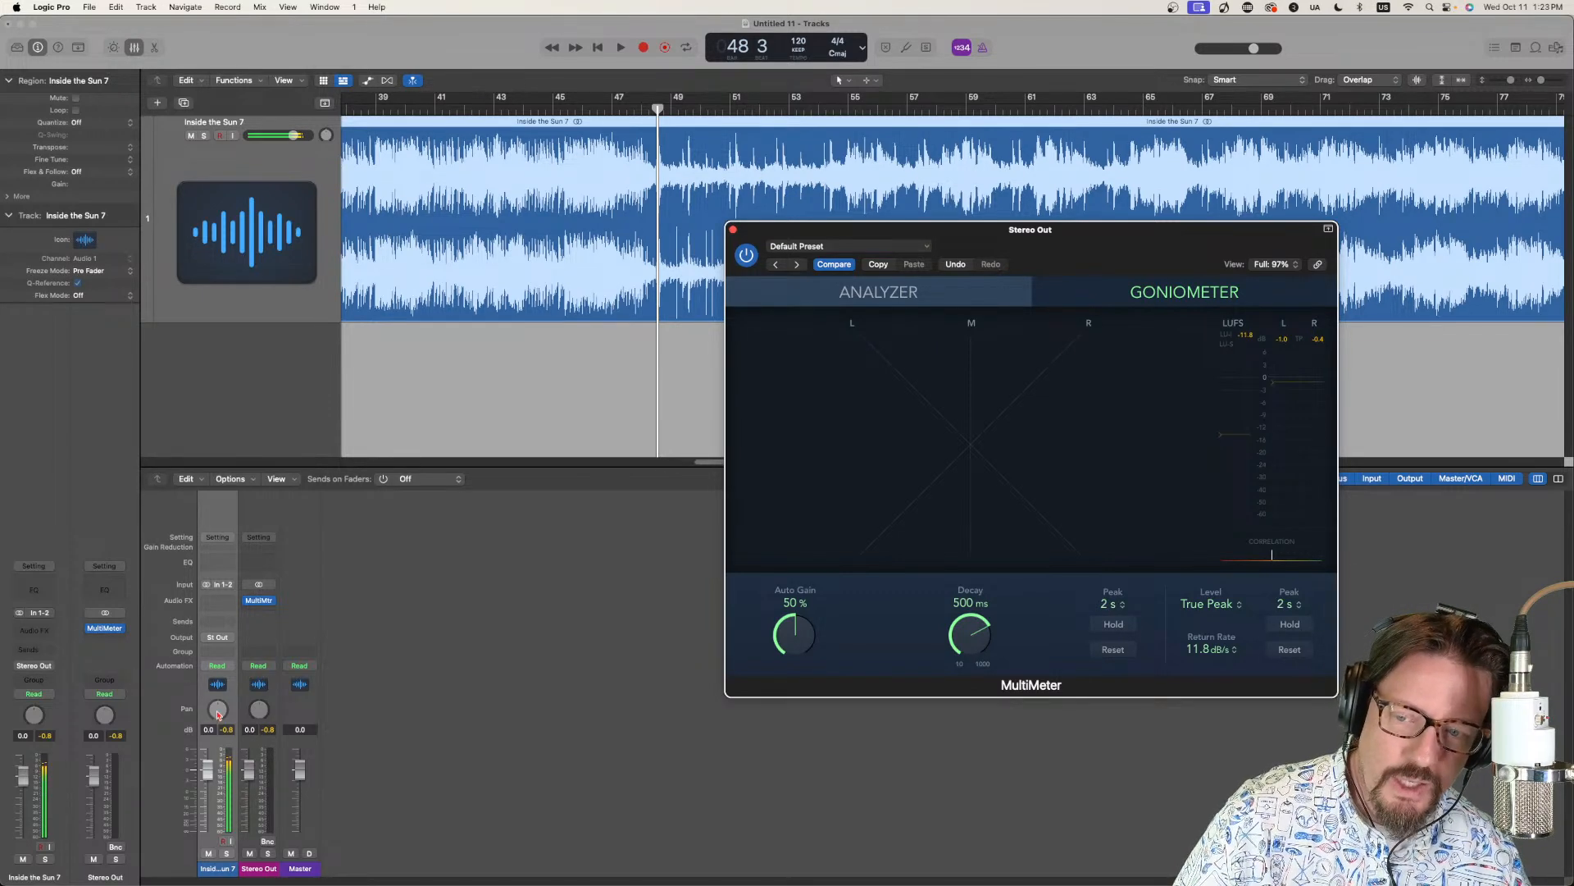
drag(218, 712, 218, 763)
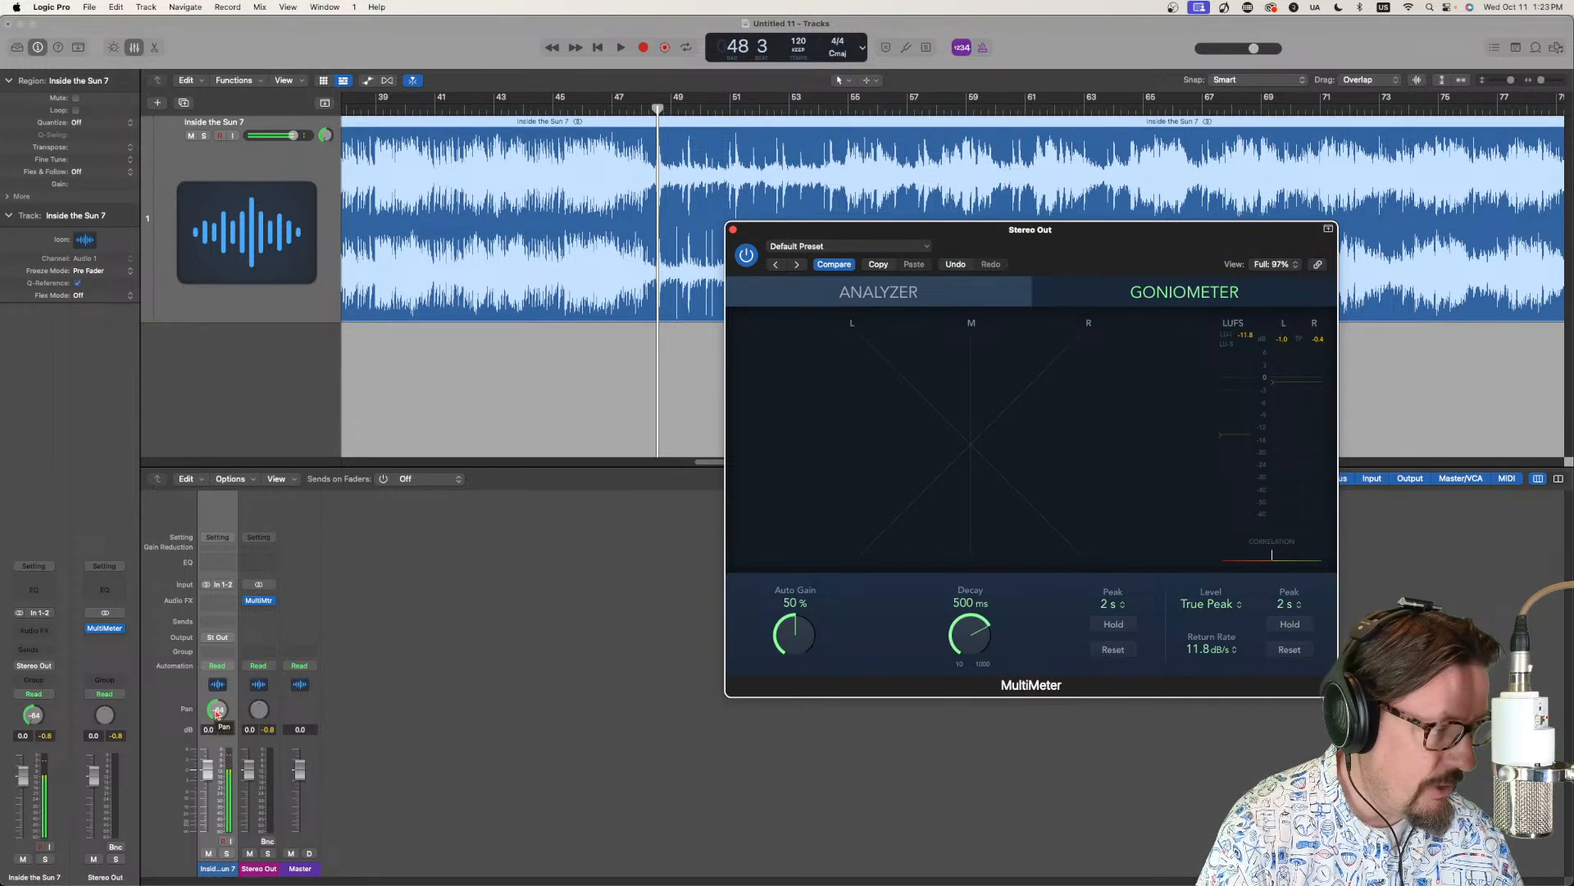
key(space)
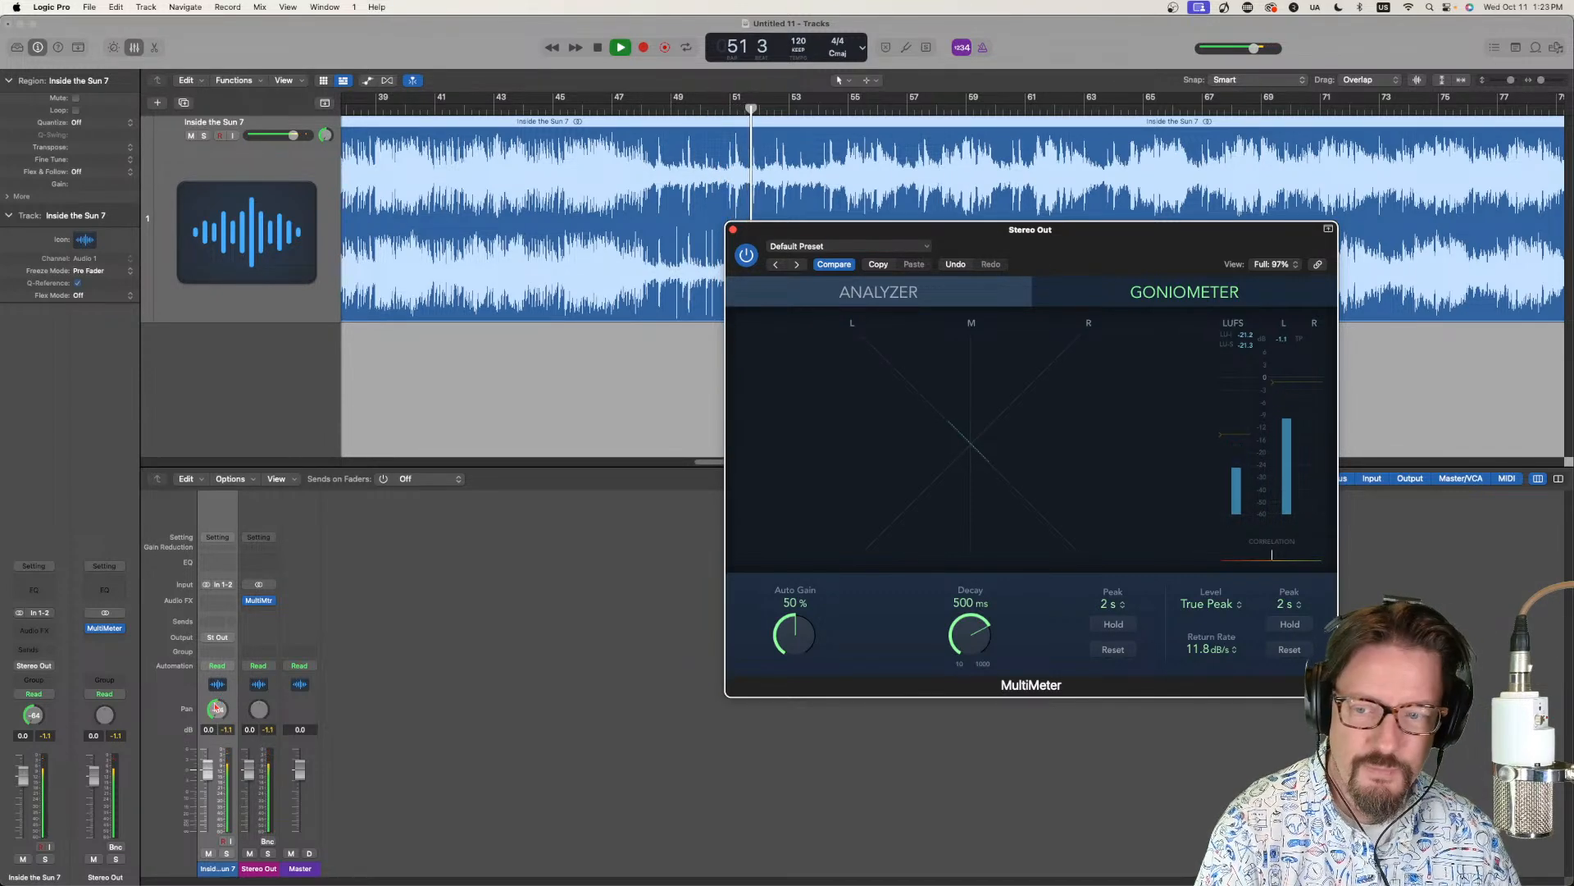
key(space)
alt+click(216, 709)
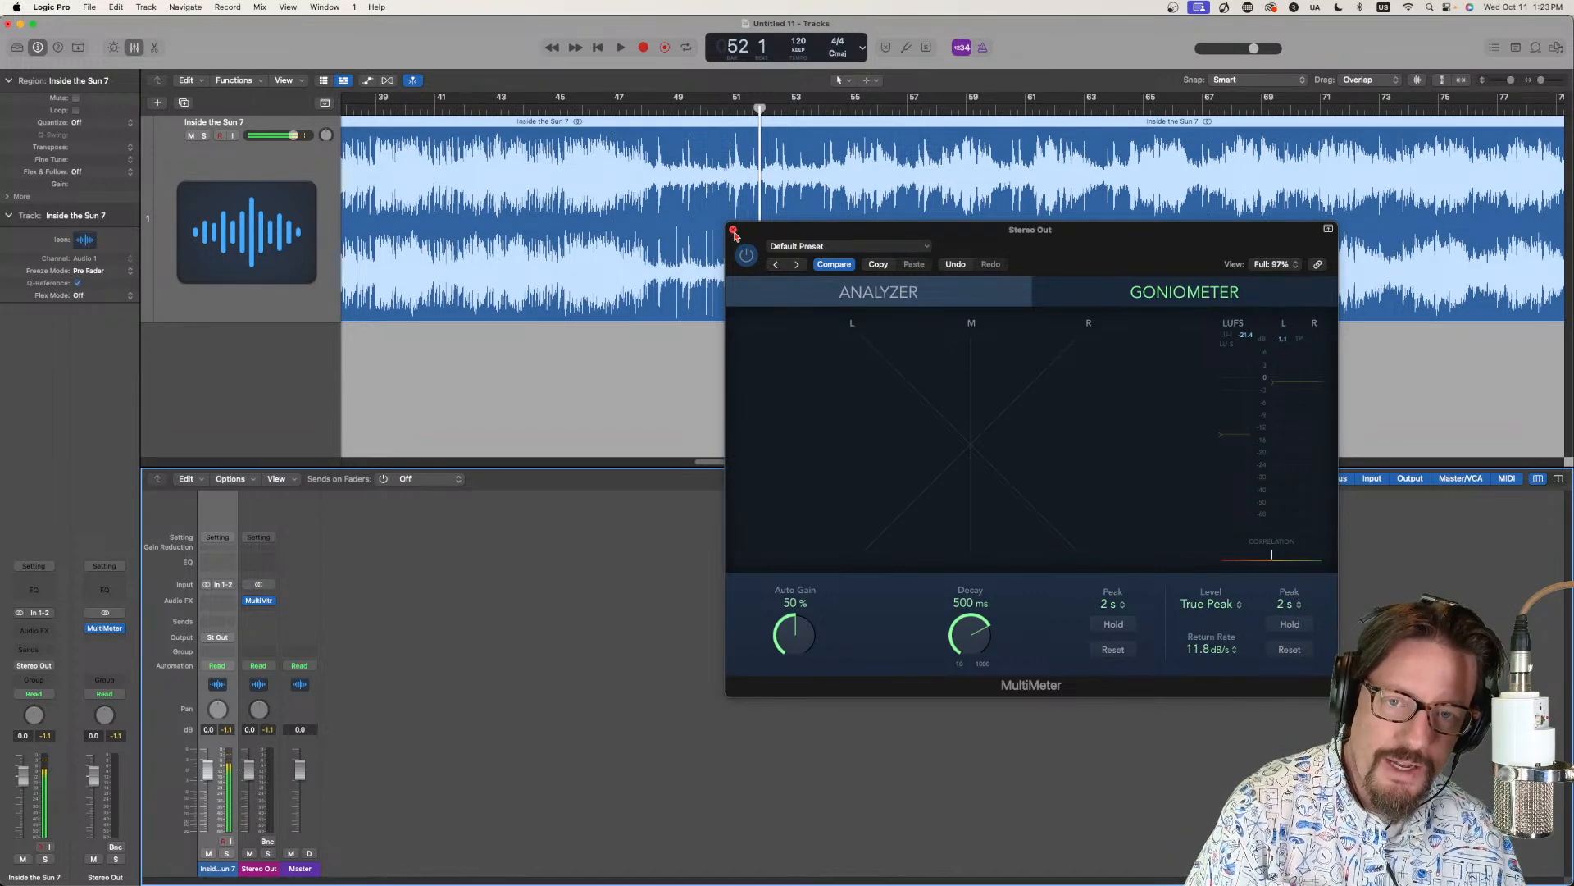
Reposition the MultiMeter window and insert a Gain plug-in on the Inside the Sun 7 channel.
drag(770, 227, 912, 362)
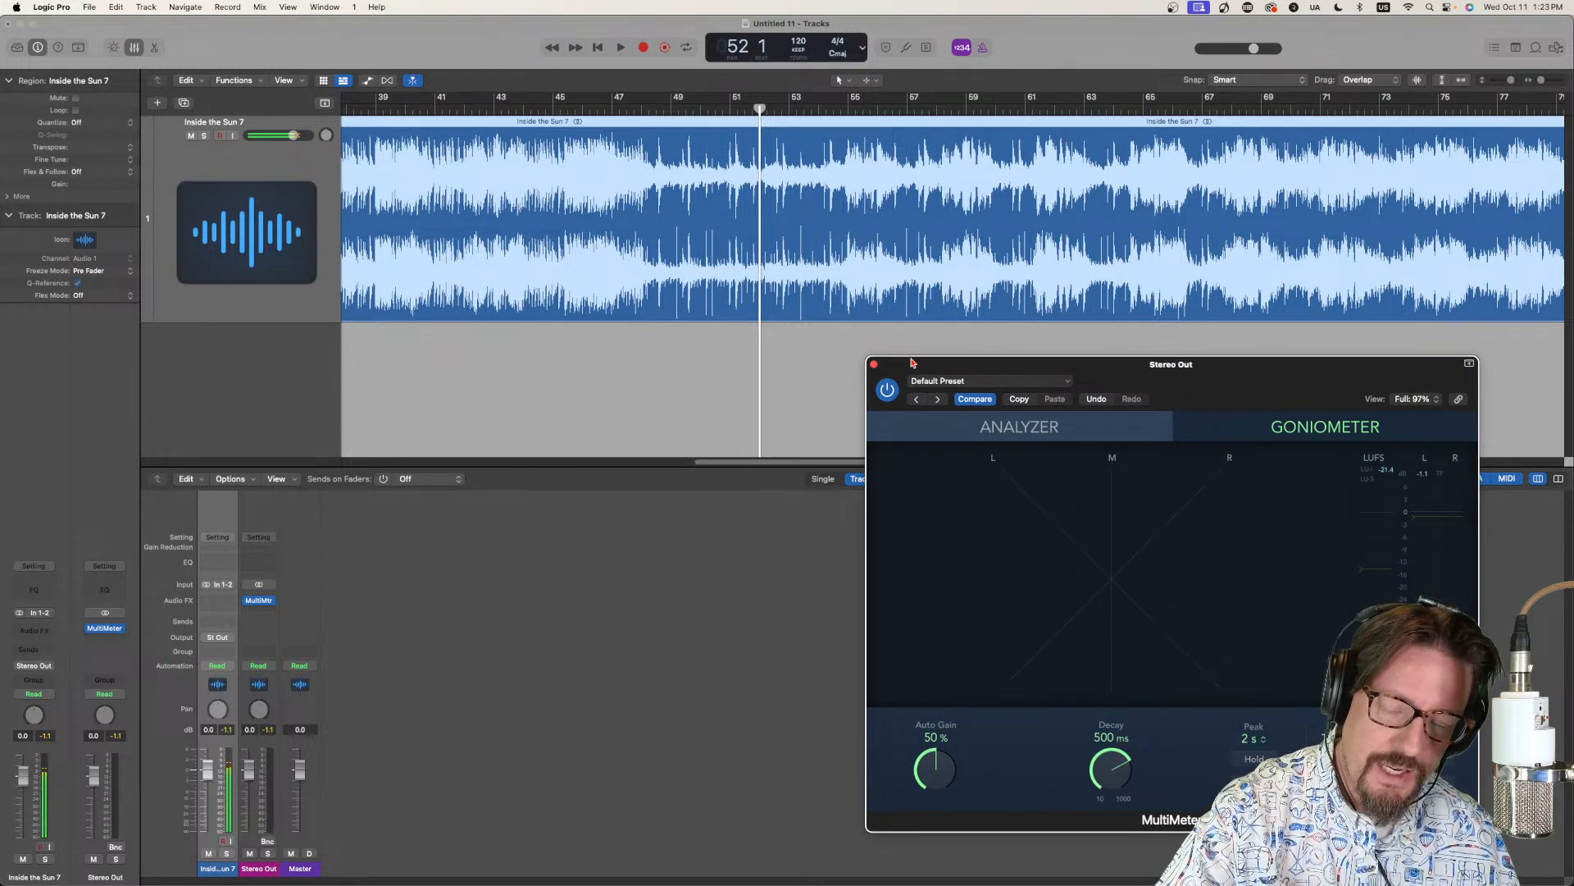
drag(911, 361, 670, 152)
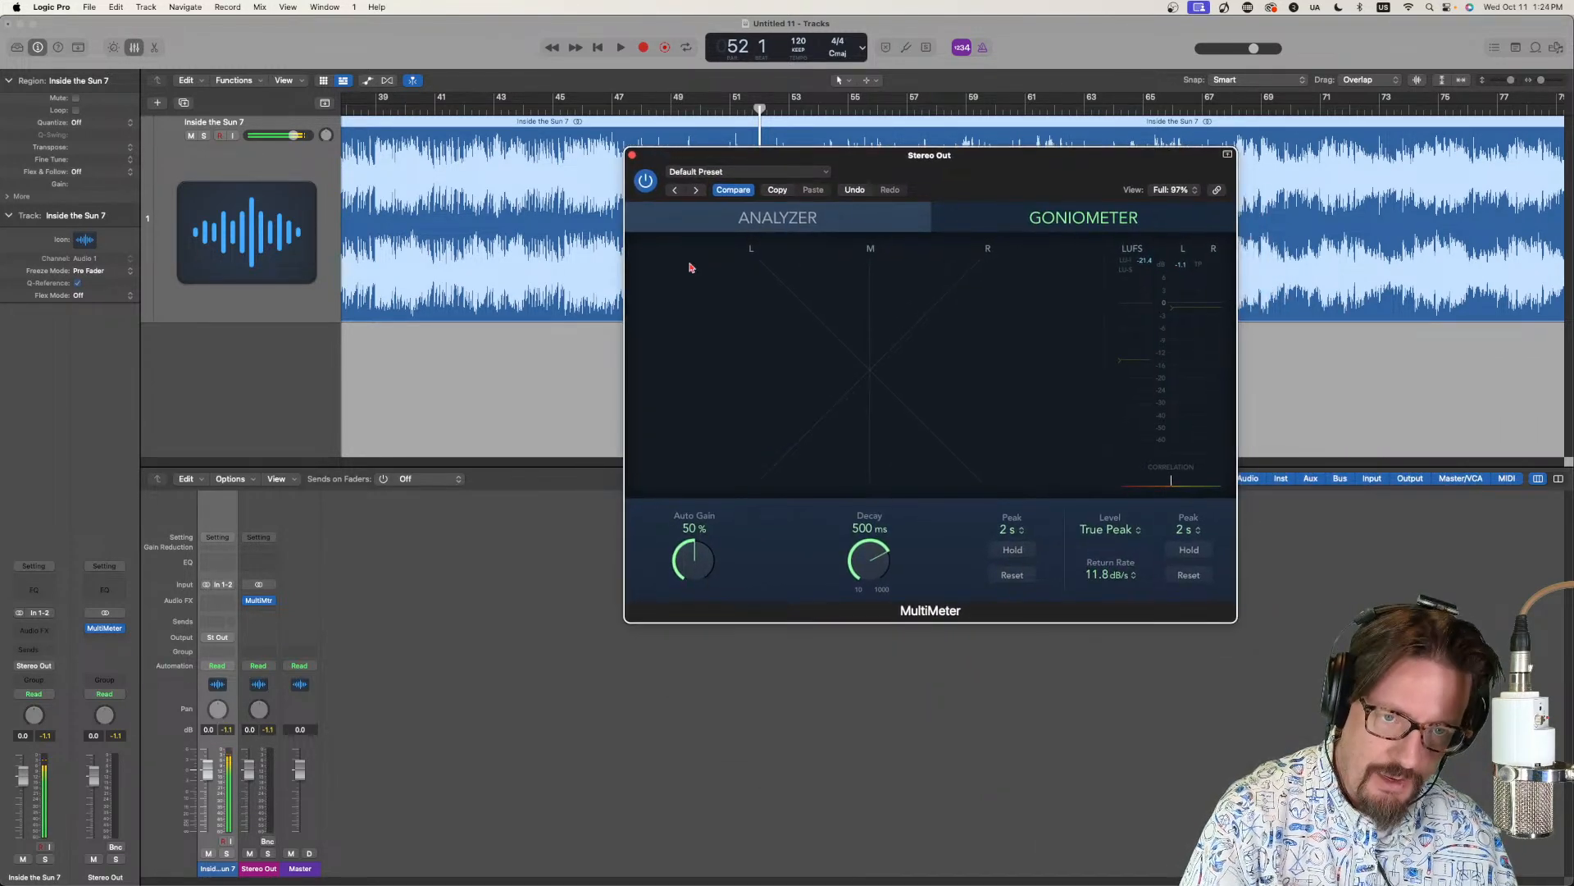
click(220, 602)
mouse_move(246, 860)
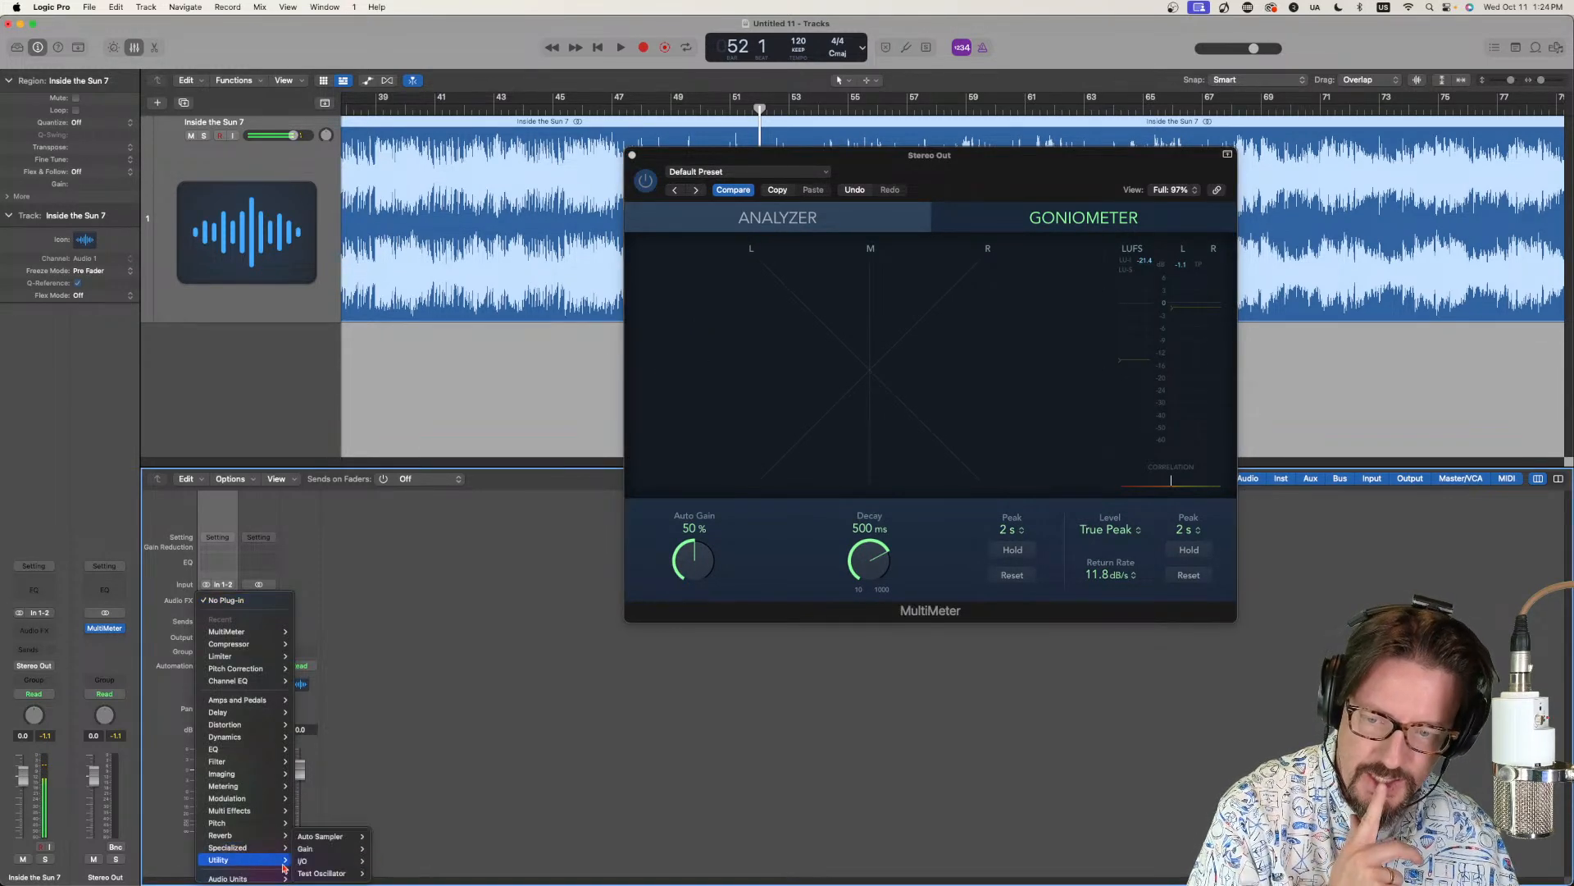
mouse_move(328, 848)
click(392, 849)
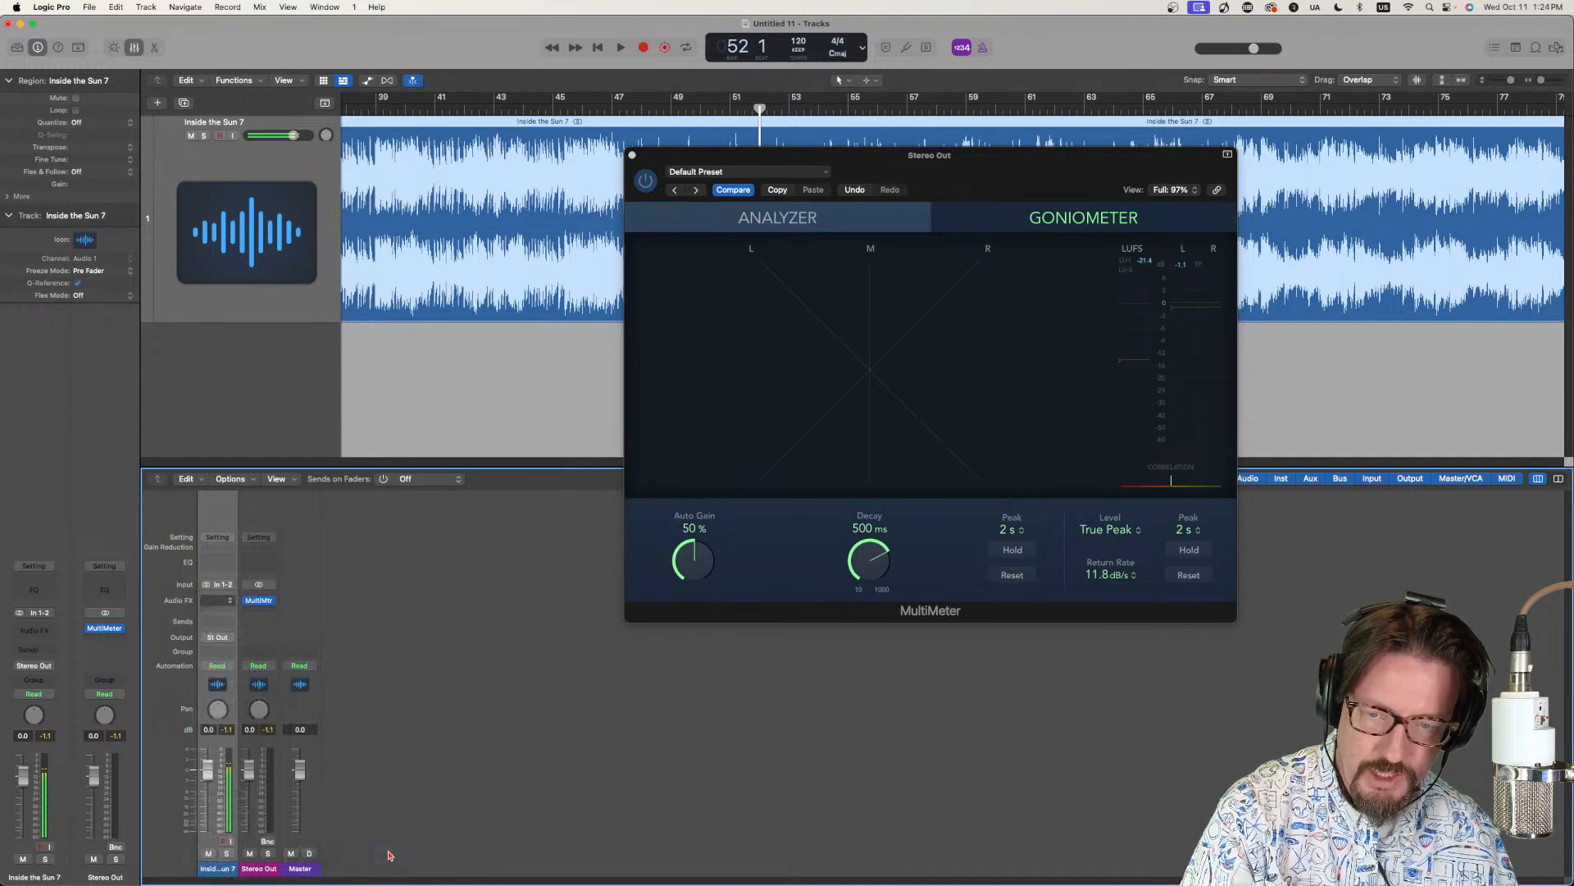
Enlarge the Gain plug-in window to 200% and move it clear of the goniometer display.
drag(667, 179, 512, 202)
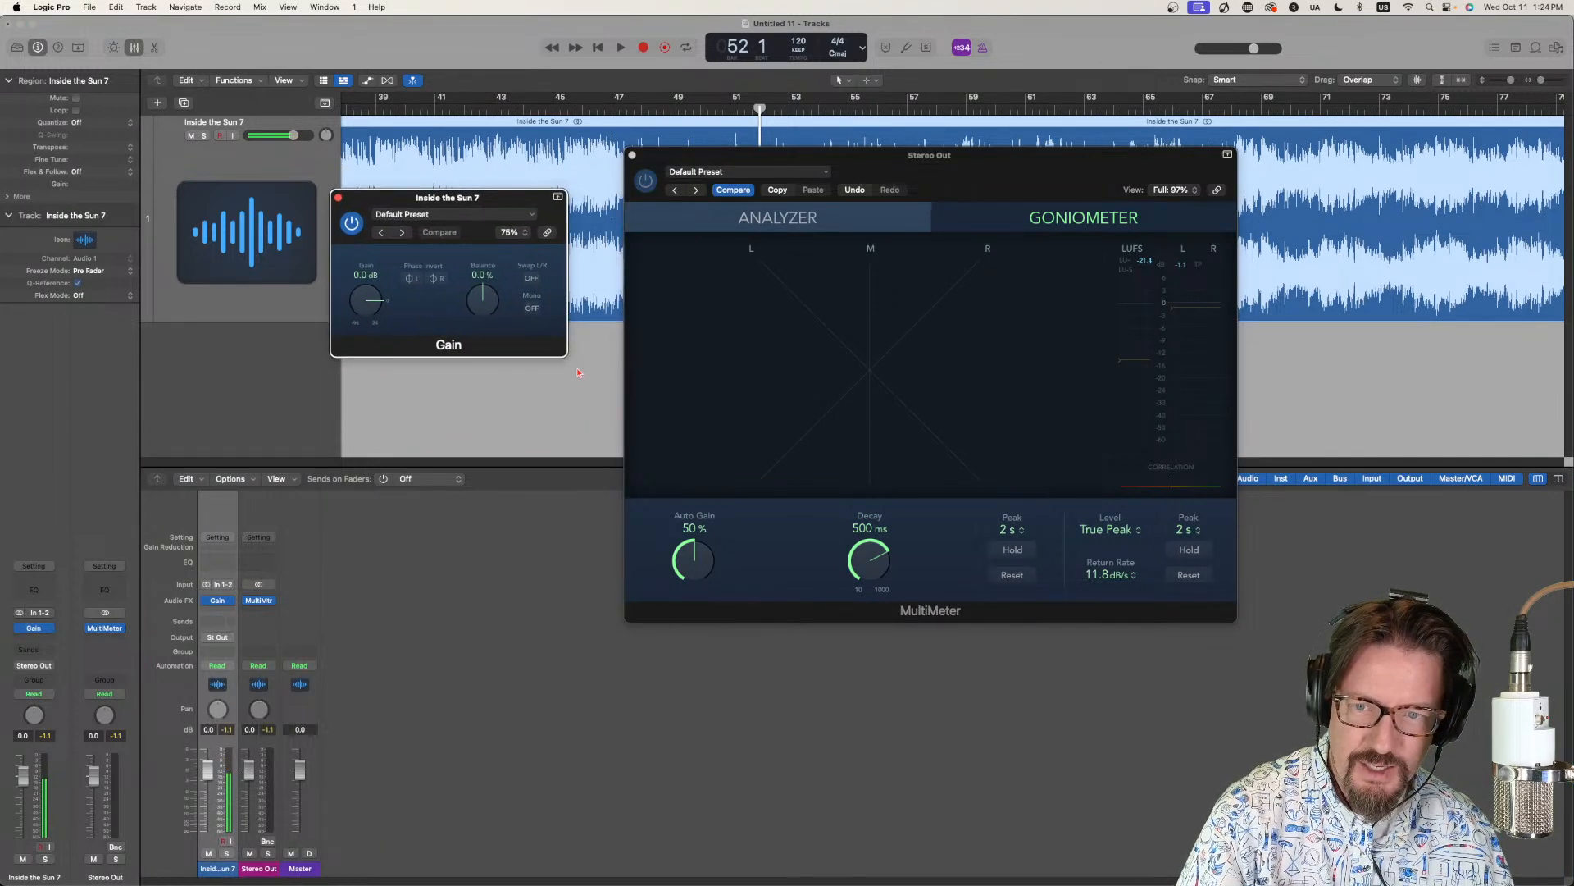
drag(565, 357, 959, 508)
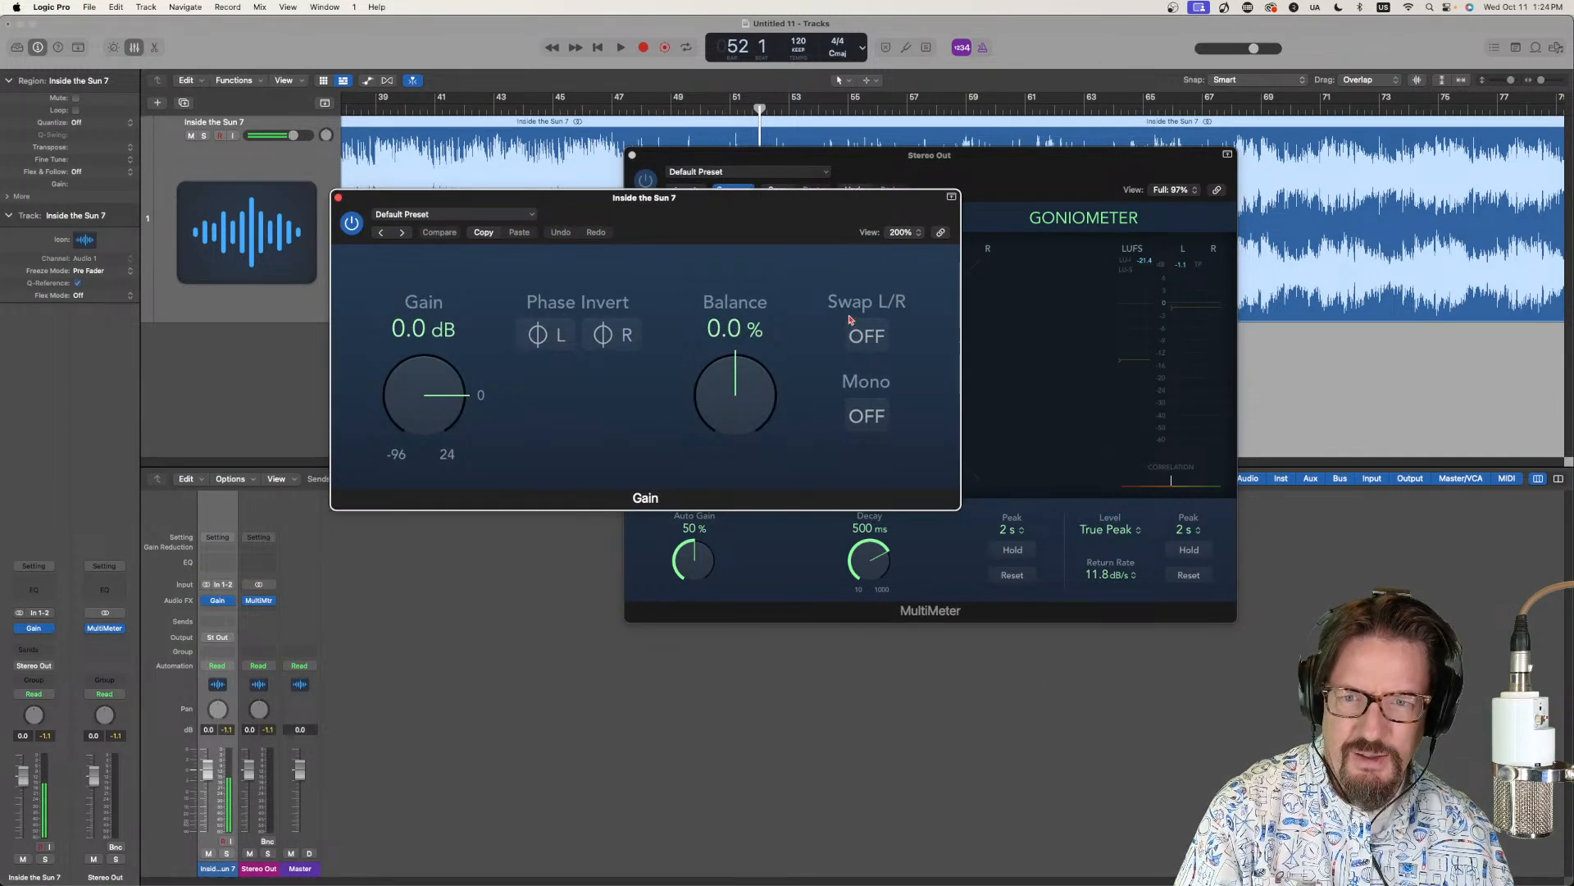
drag(773, 219, 1316, 565)
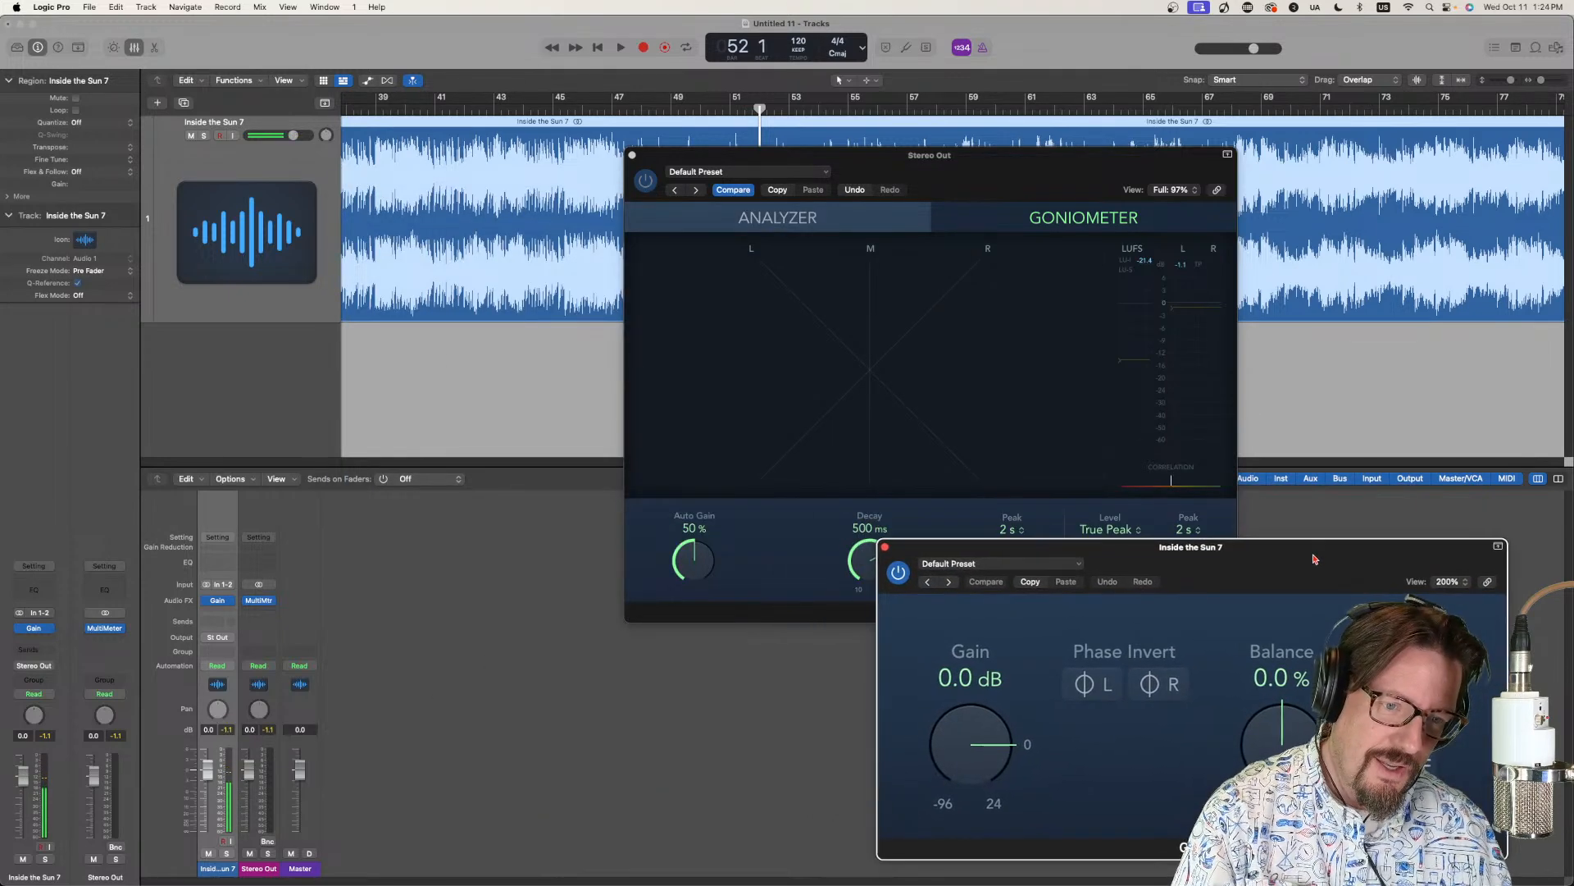
Toggle the right-channel phase invert in the Gain plug-in during playback and compare the goniometer's stereo image and correlation readings.
click(1145, 684)
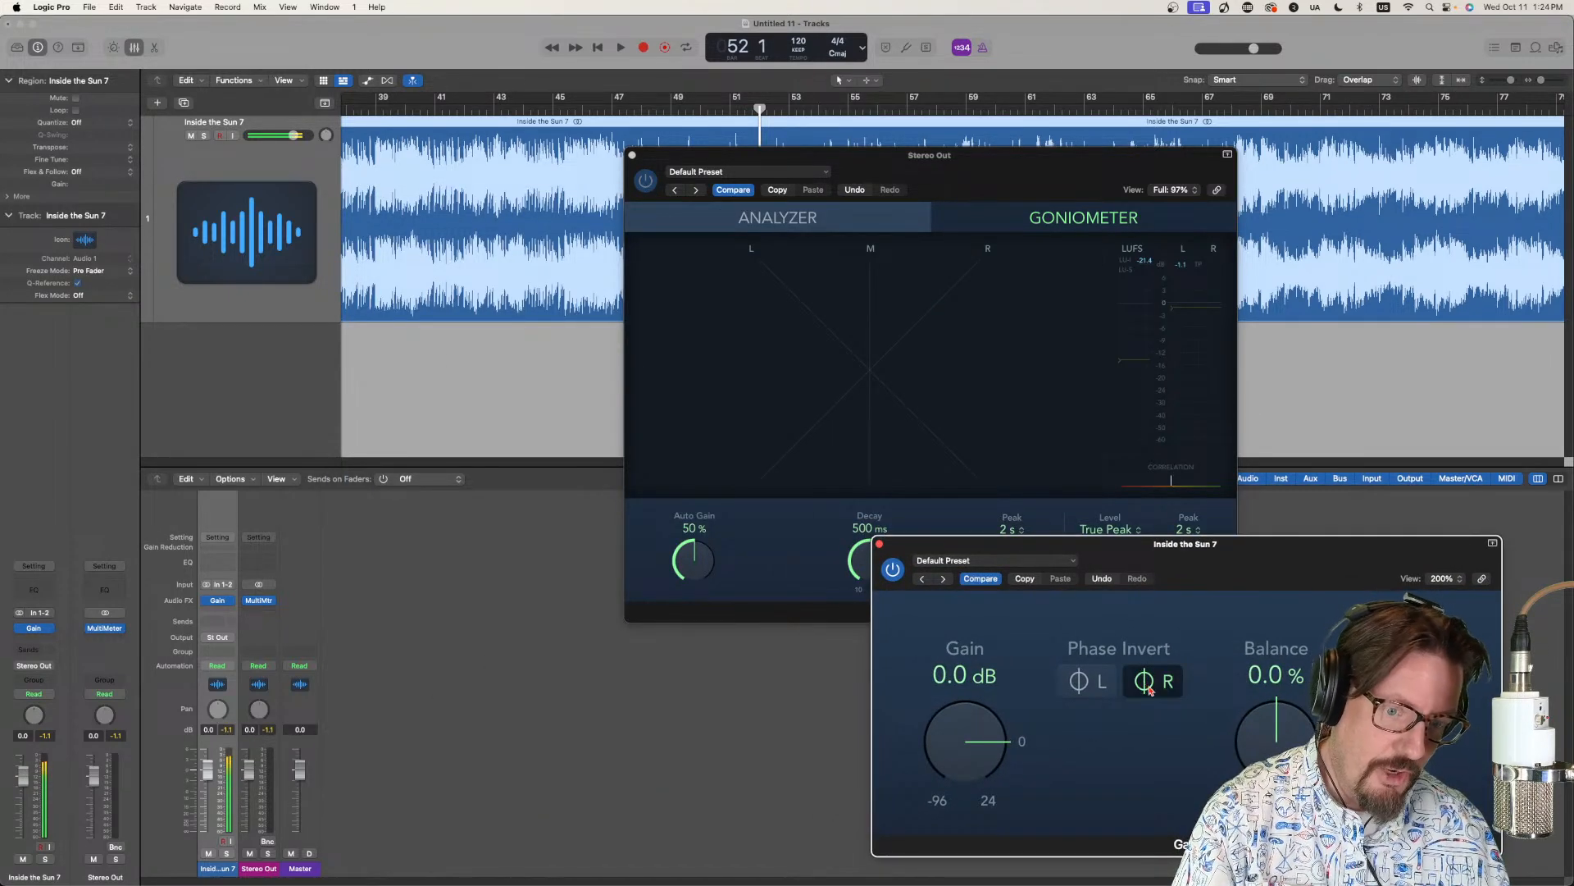
drag(1080, 168, 964, 108)
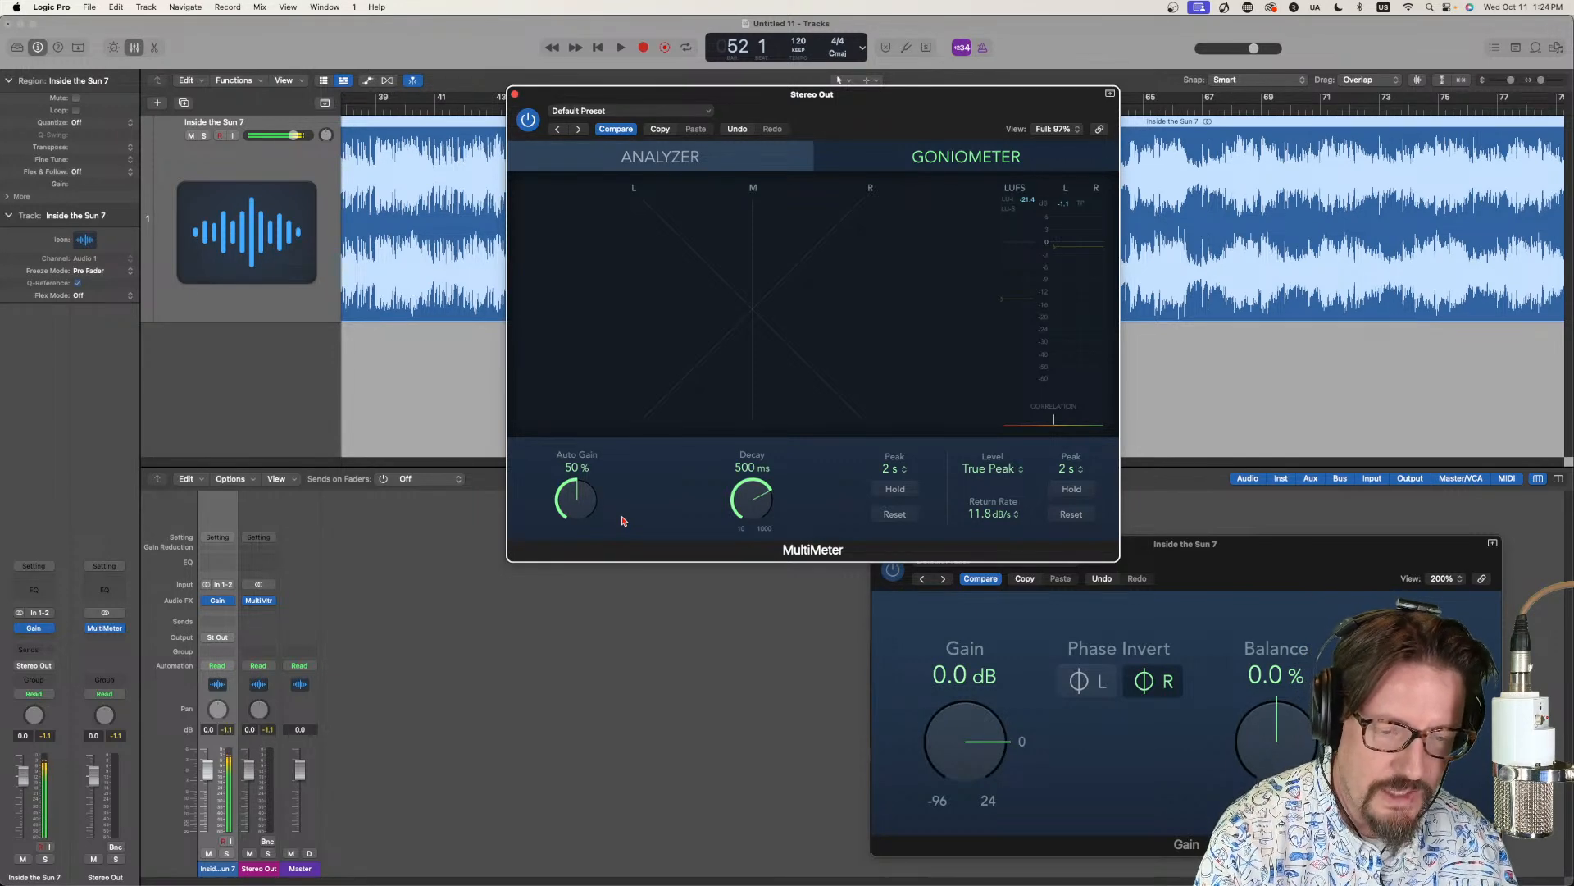
key(space)
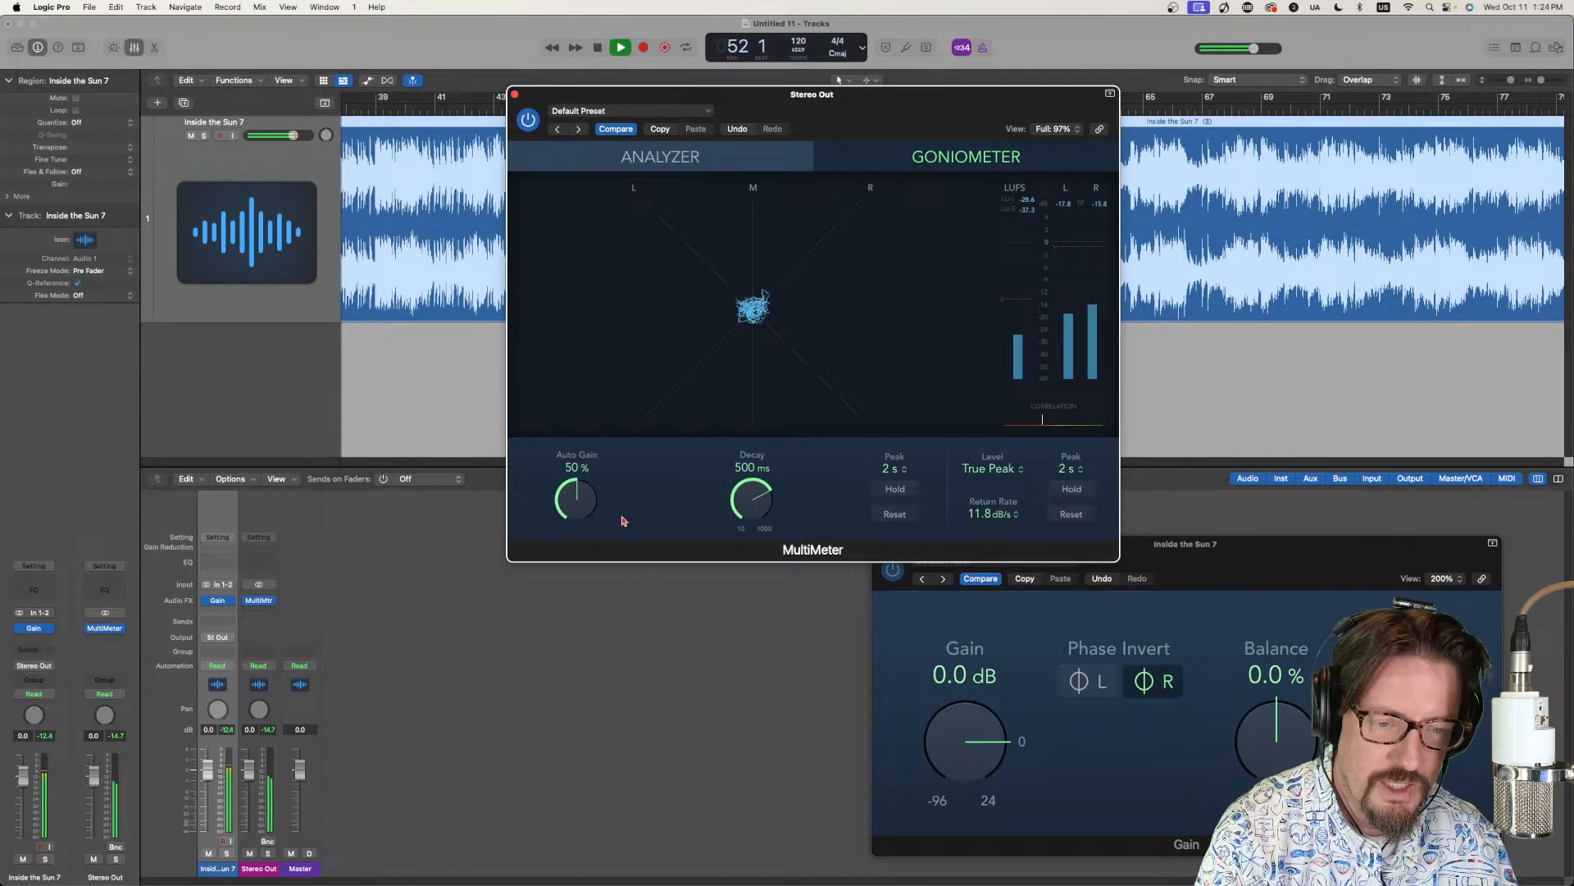
click(1157, 685)
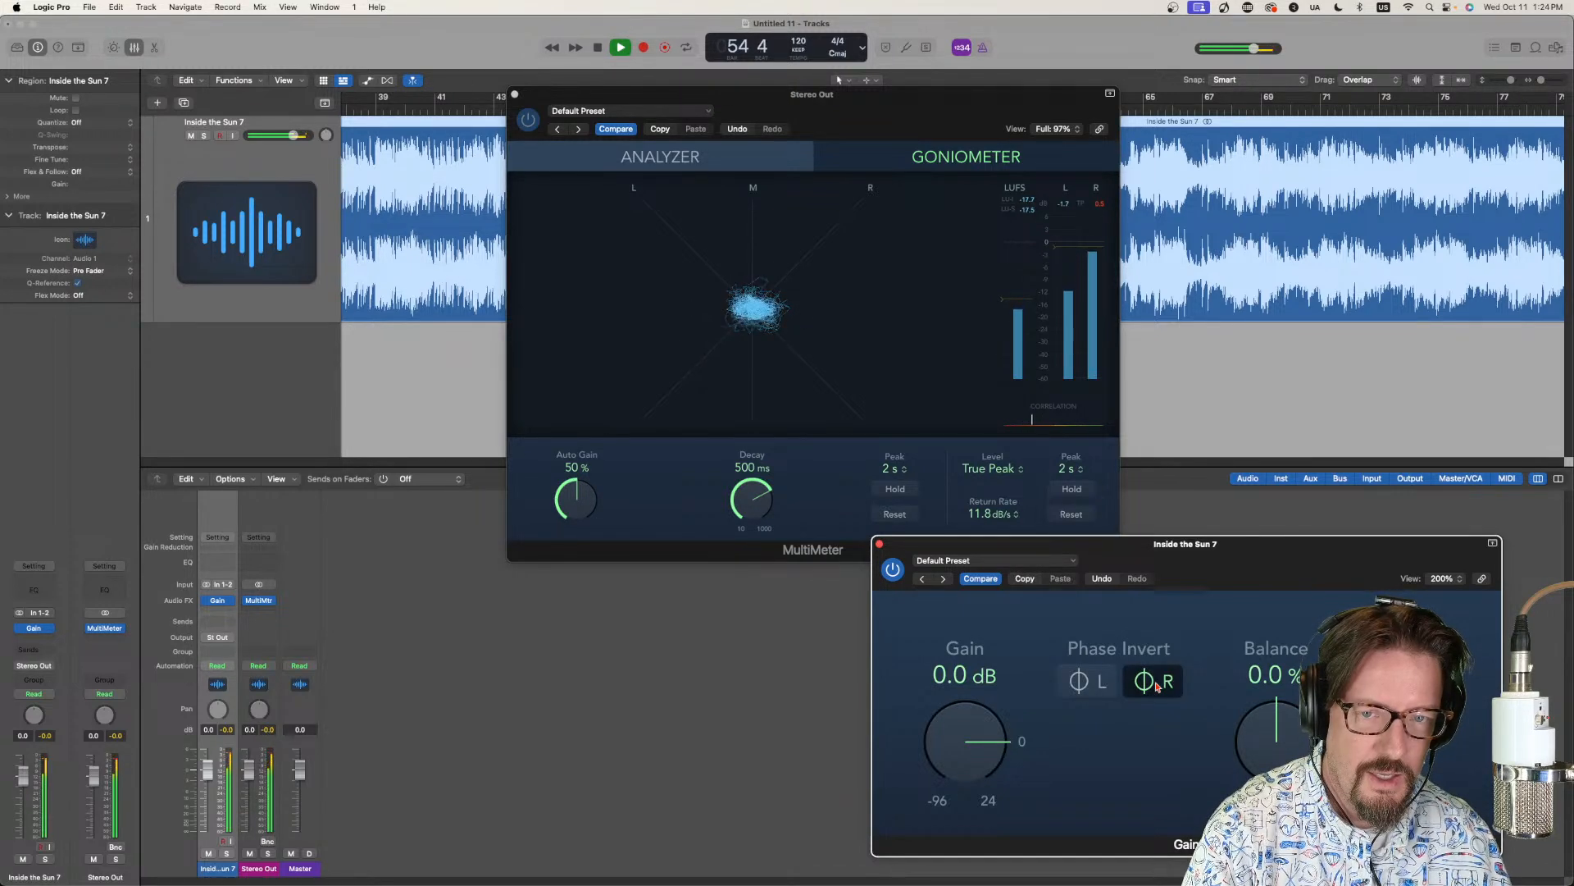
click(1157, 685)
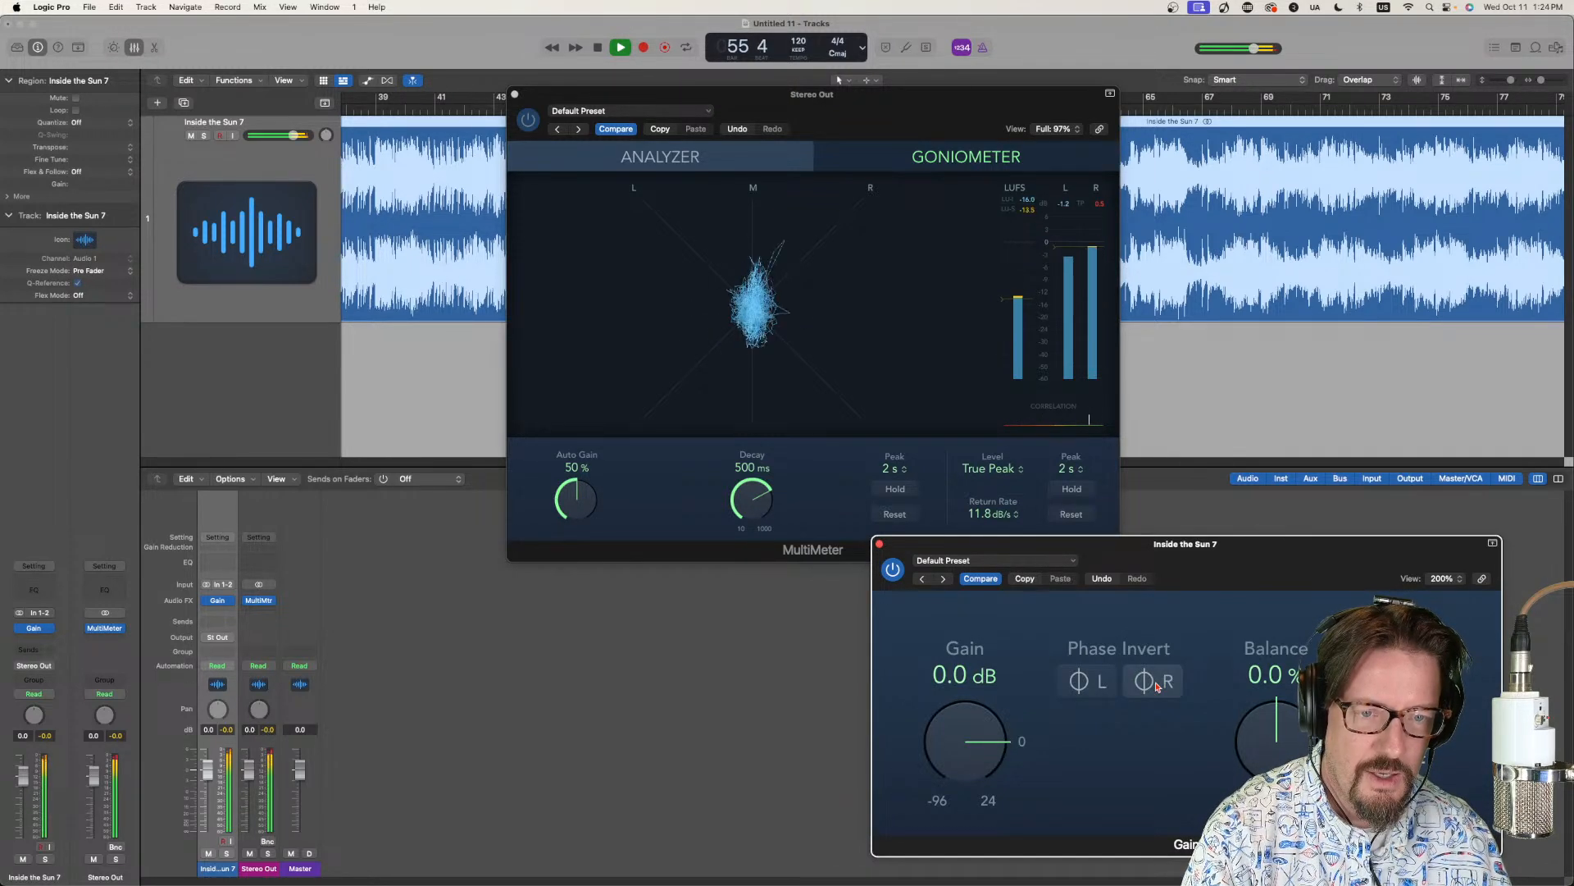
click(1157, 685)
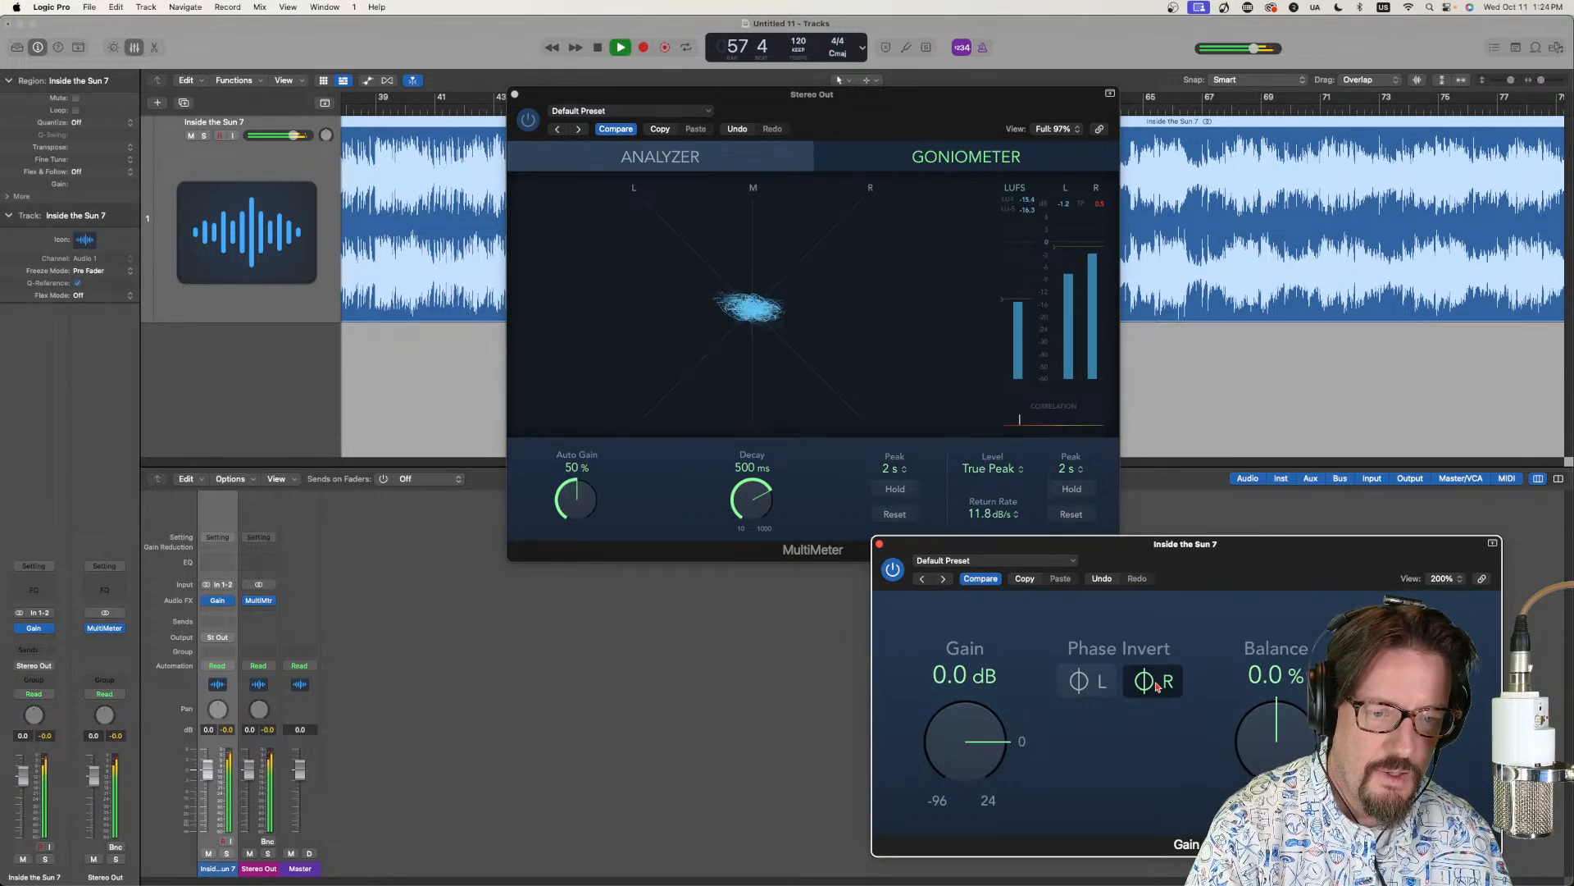
click(1160, 685)
key(space)
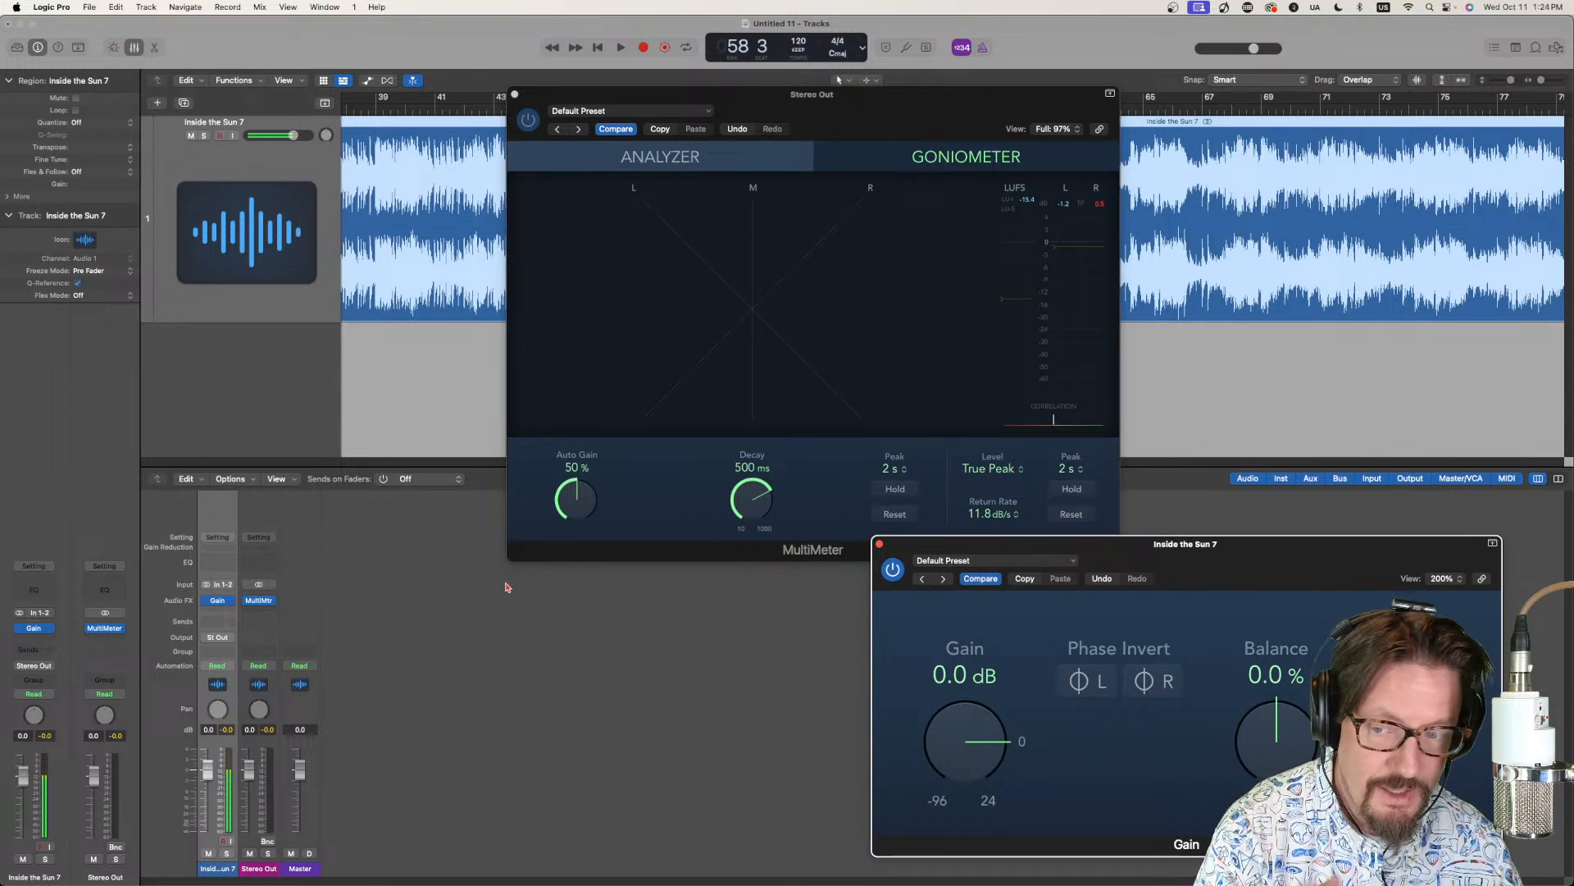
Insert a stereo Correlation Meter ahead of the MultiMeter on the Stereo Out channel and move its window to mid-screen.
click(260, 600)
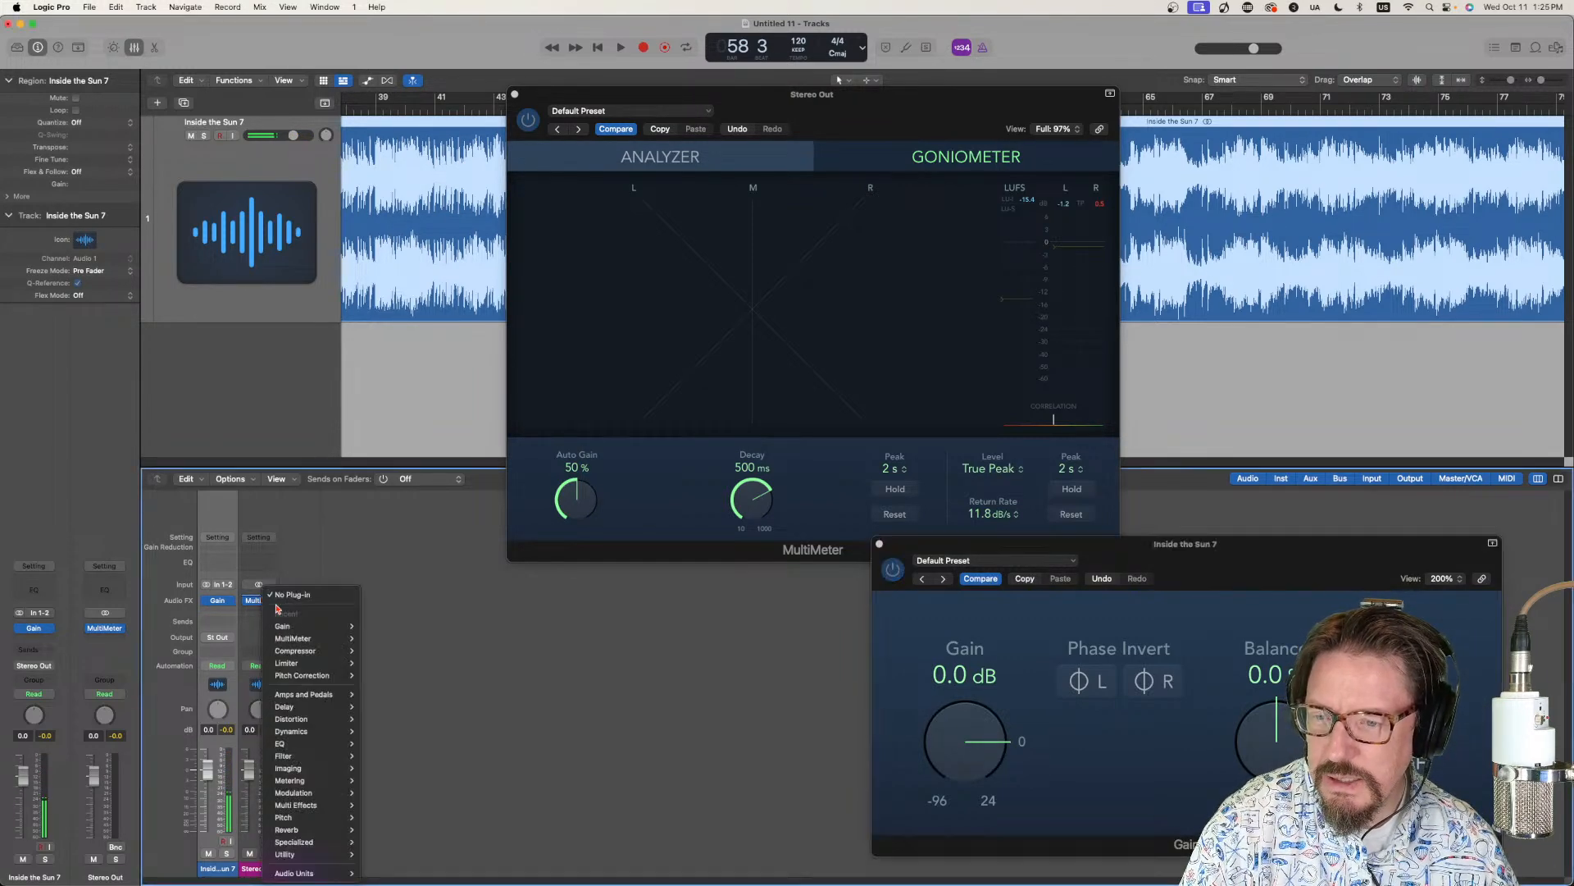
mouse_move(301, 784)
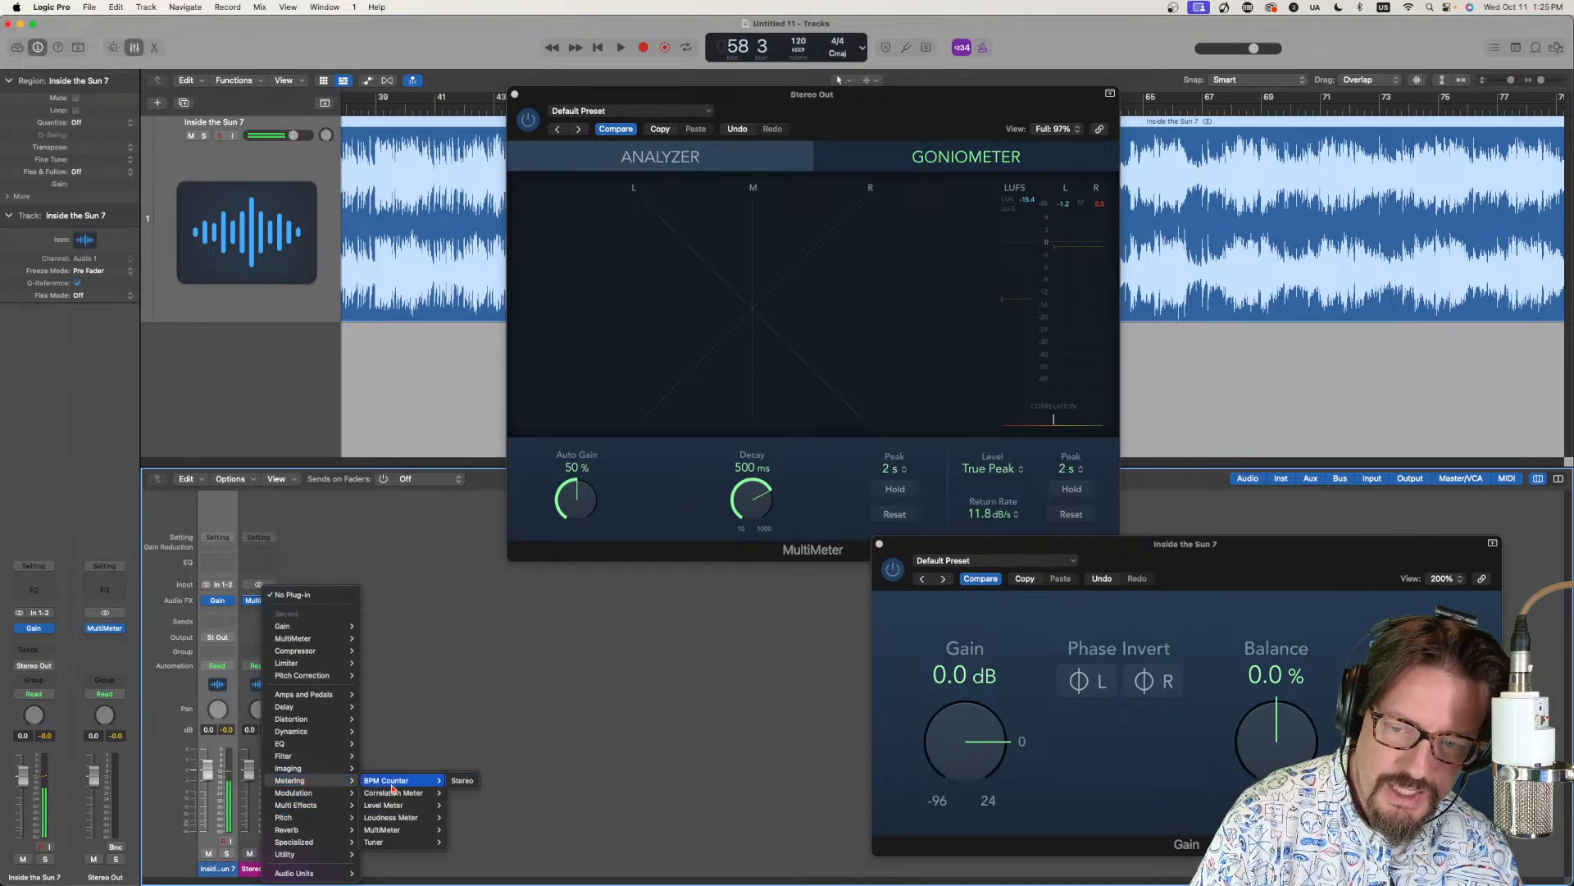
mouse_move(393, 793)
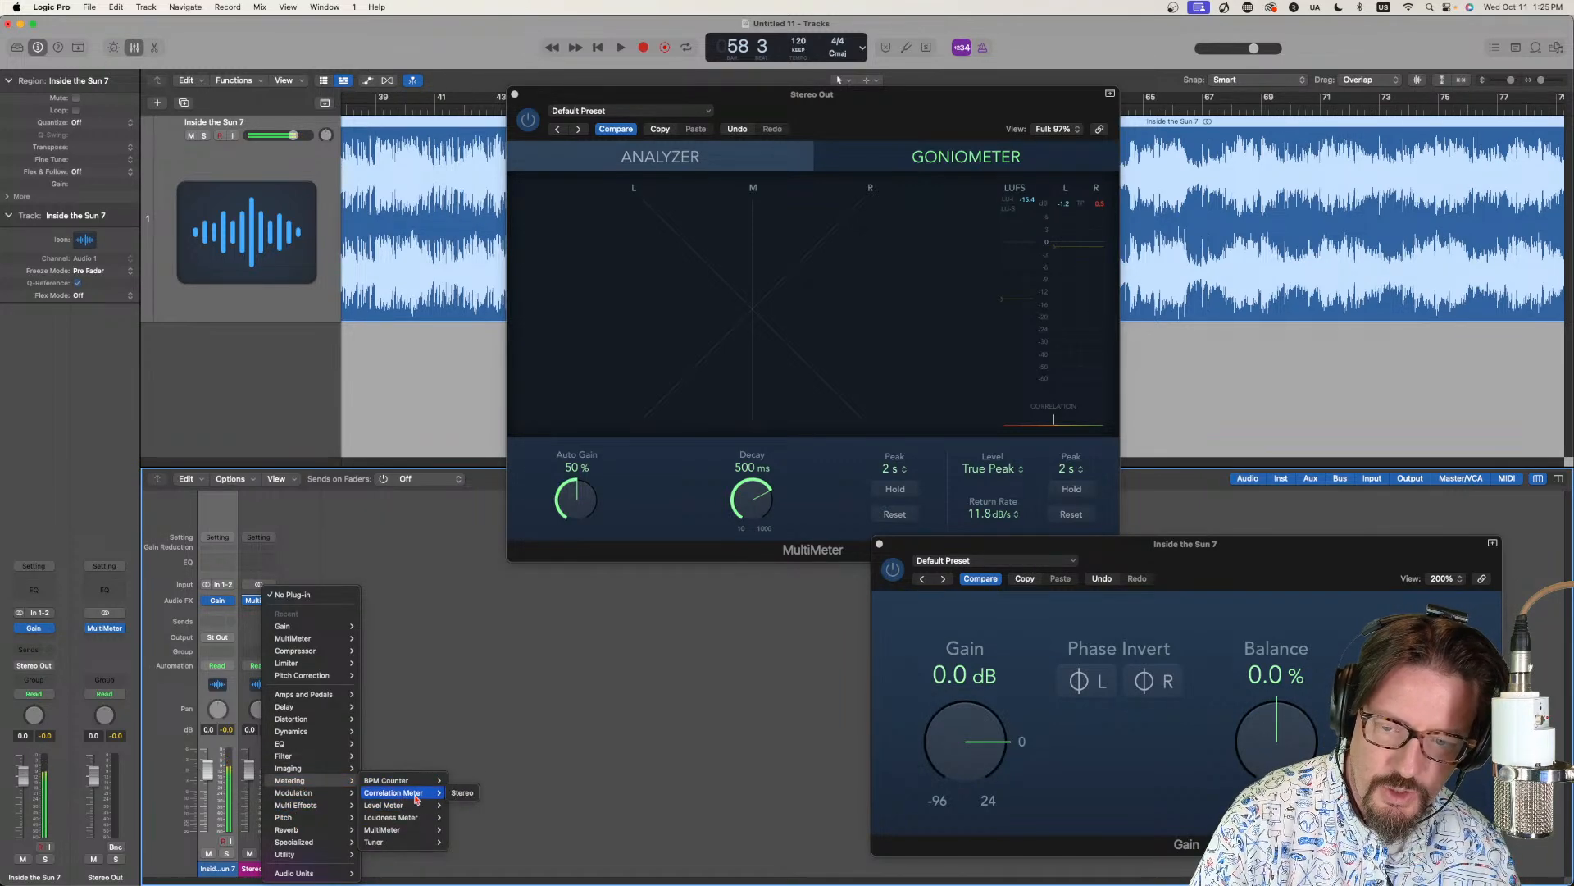
click(460, 792)
drag(946, 108, 976, 257)
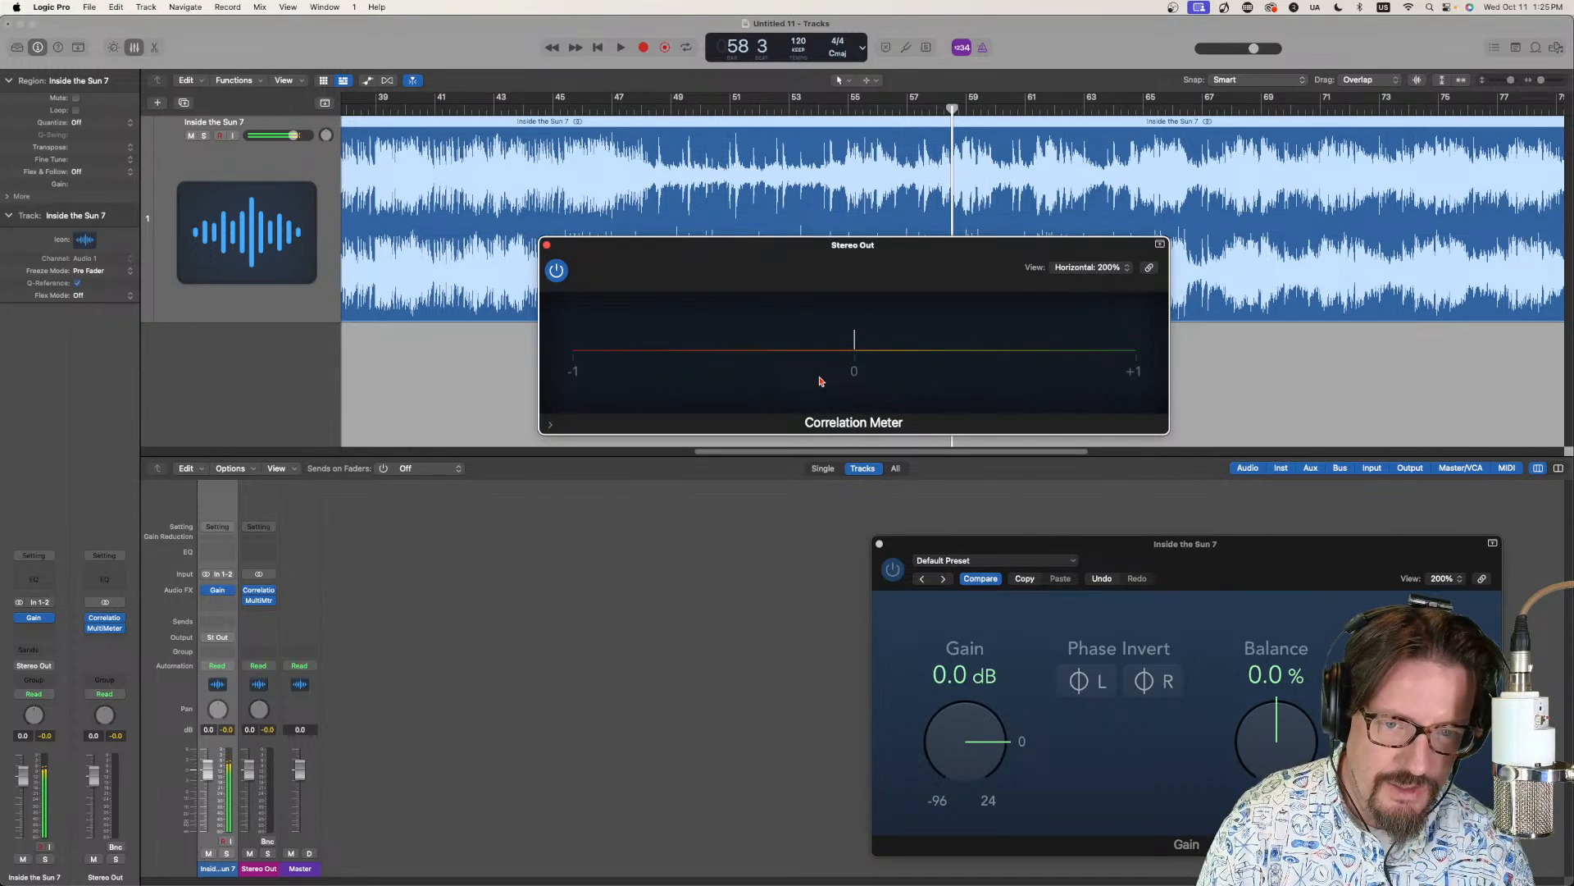
Play a passage through the Correlation Meter, inverting the right channel's phase to check correlation, and restore the normal phase.
key(space)
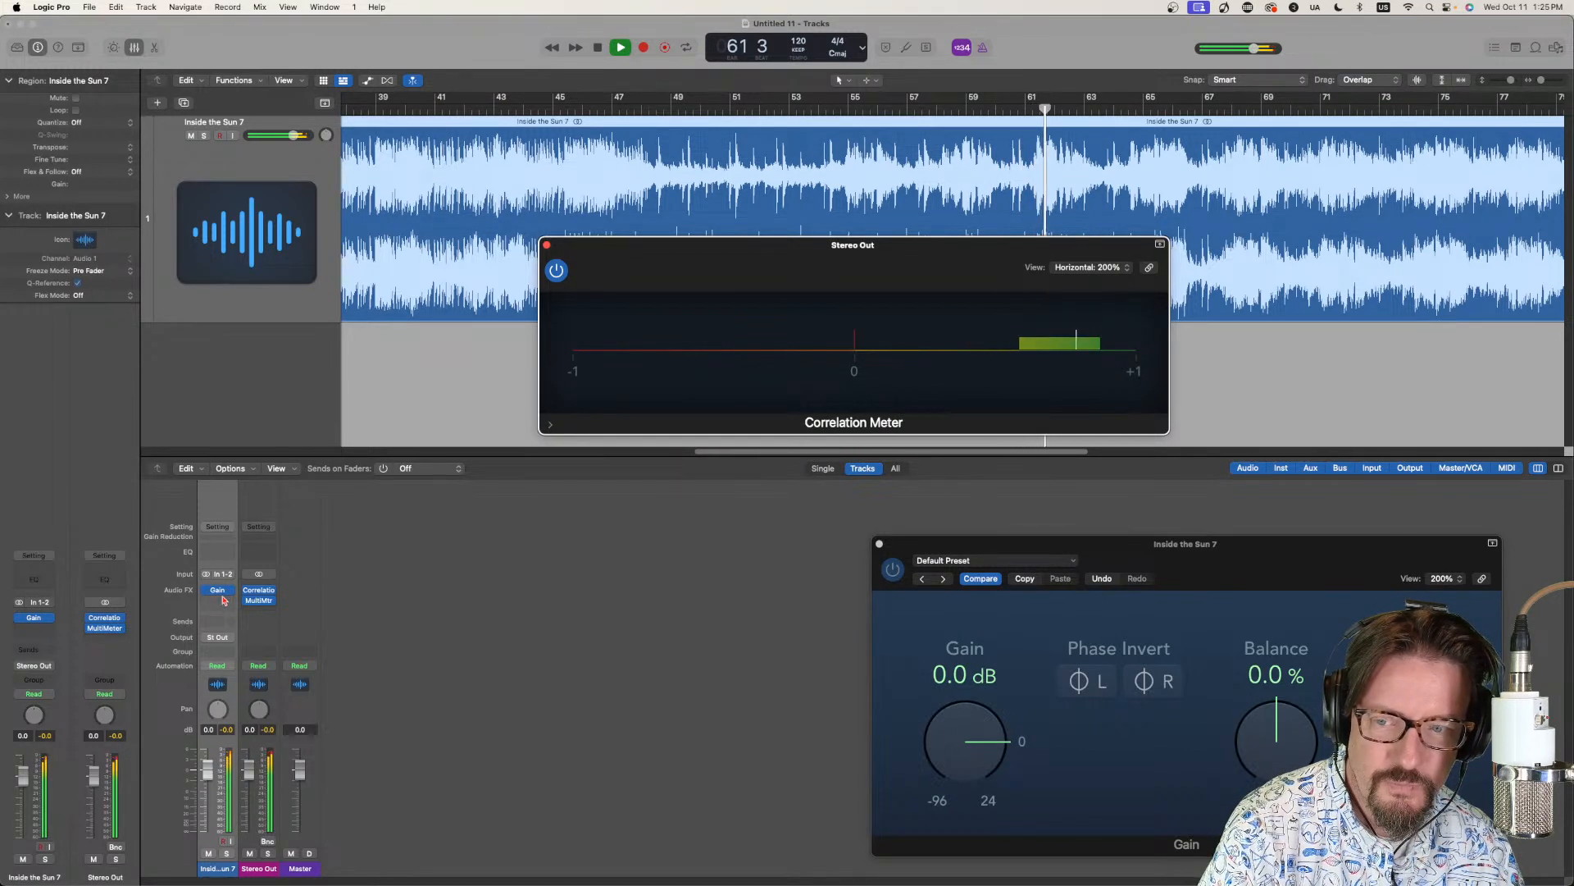
click(1019, 666)
click(1152, 681)
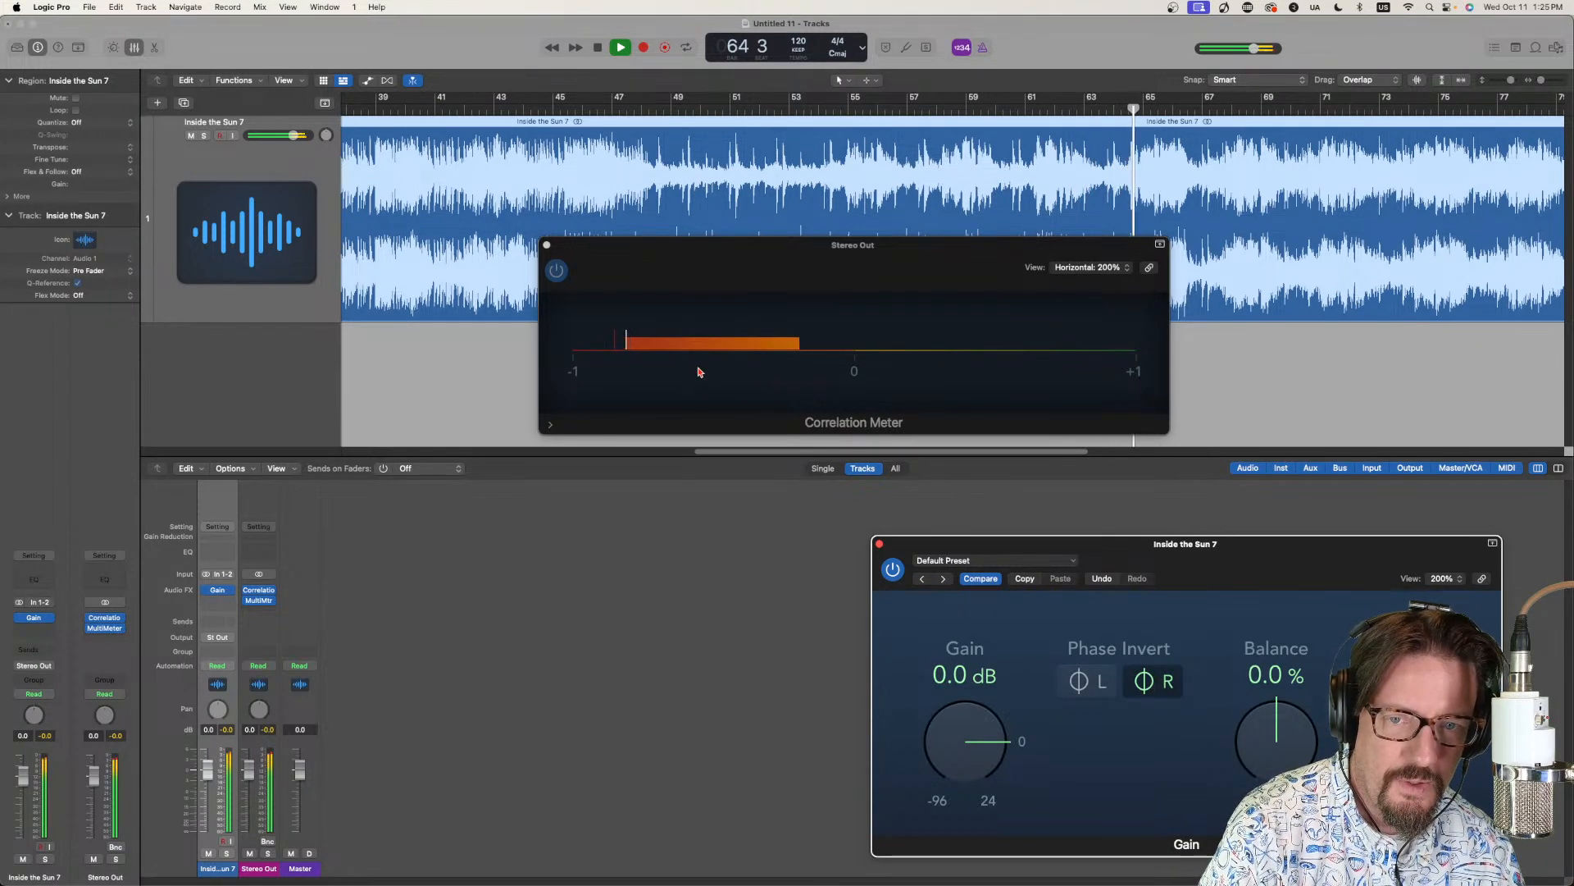
key(space)
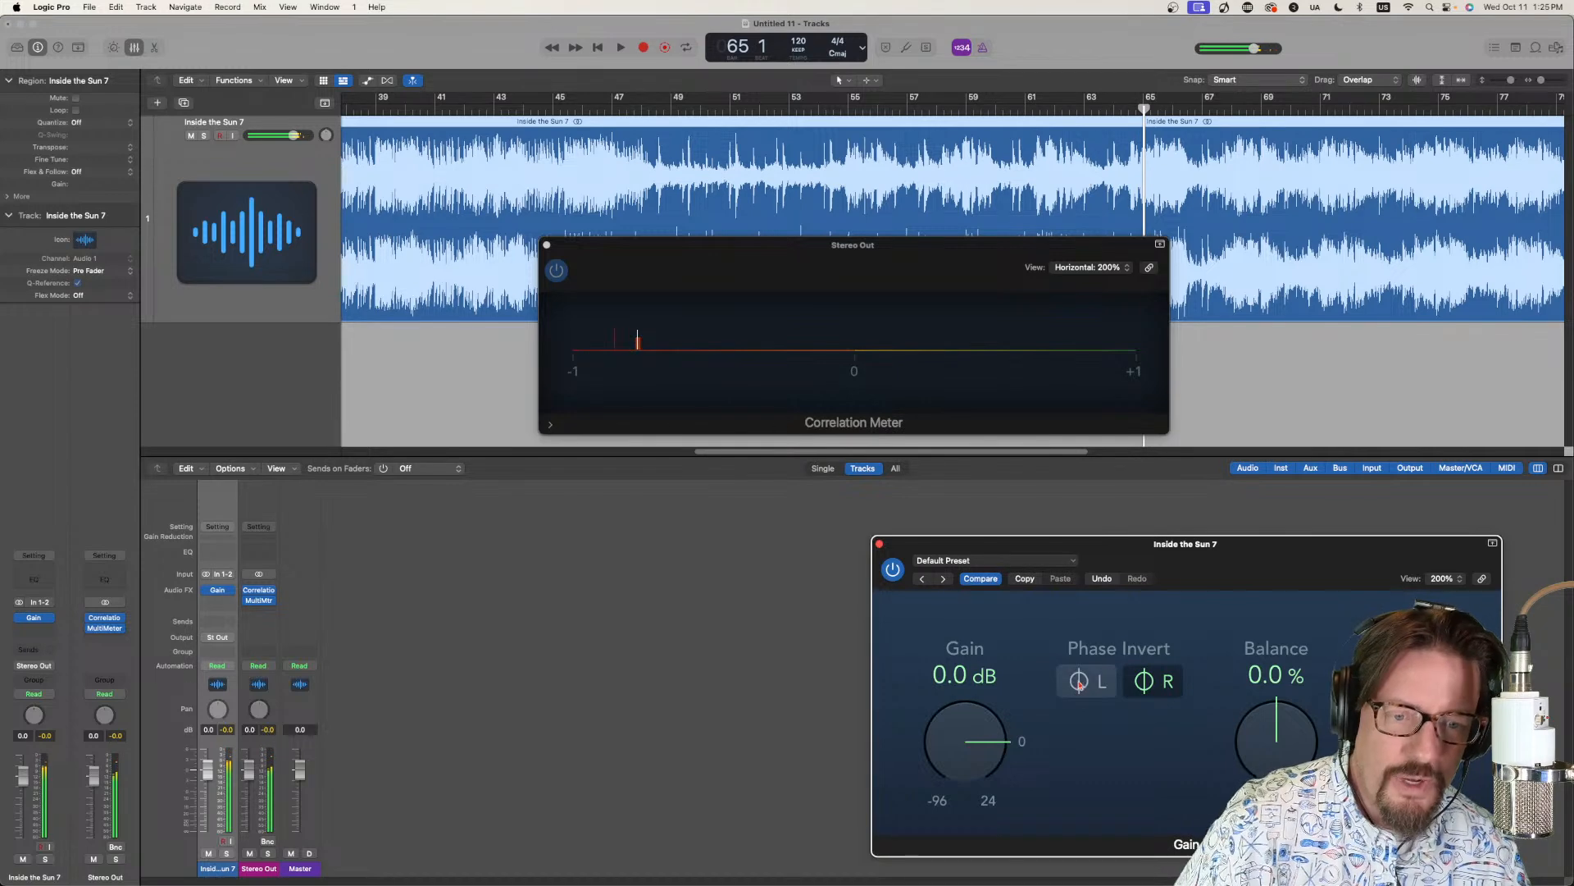
click(1152, 681)
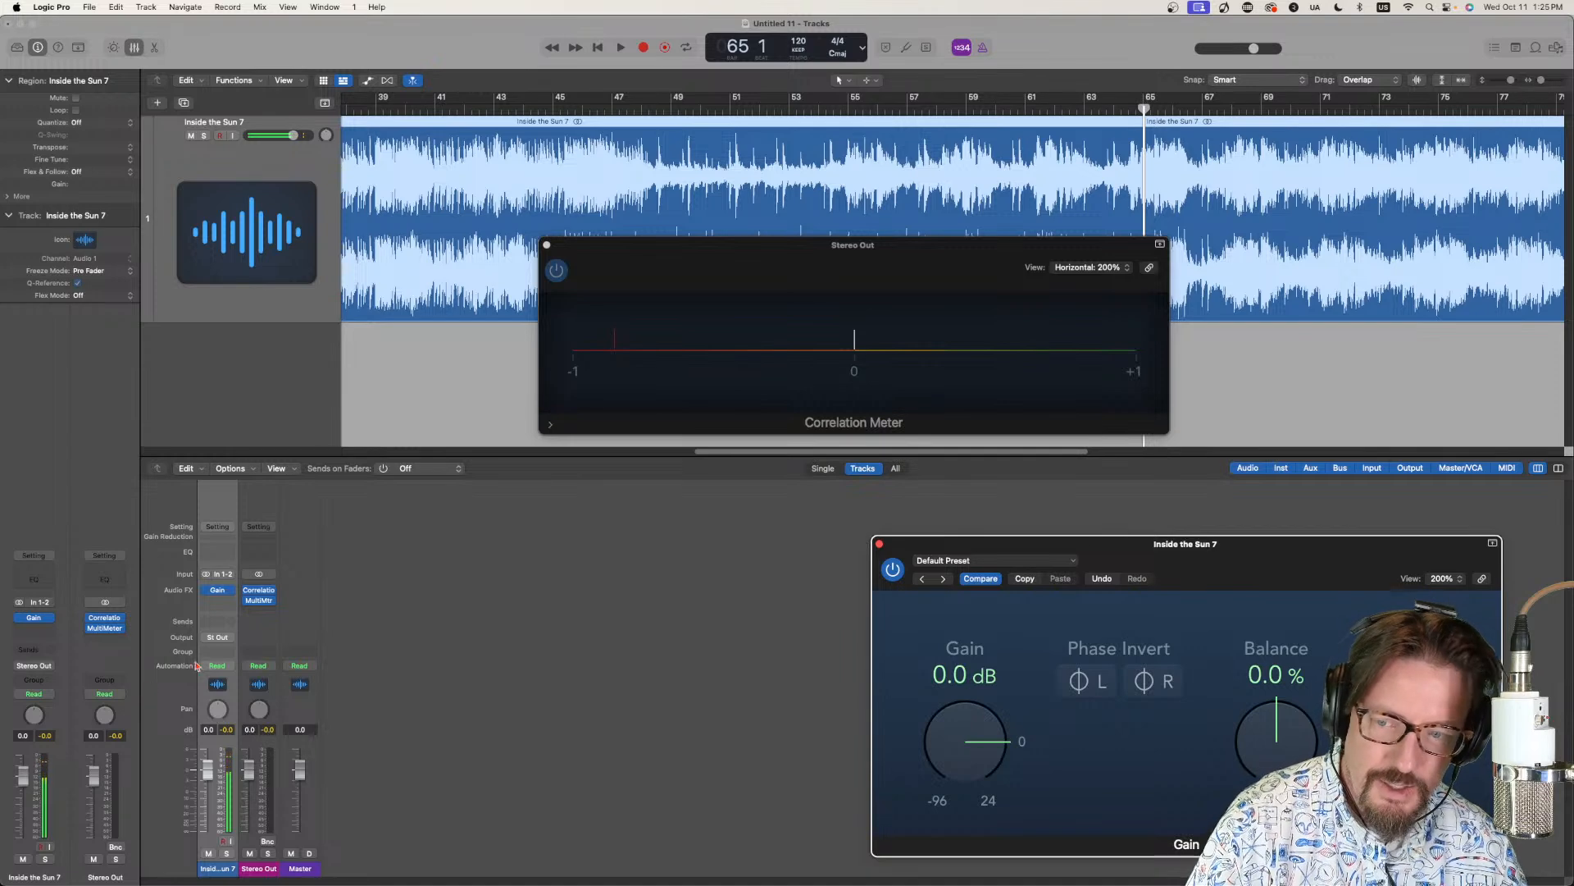
Insert a Gain plug-in after the MultiMeter on the Stereo Out channel.
click(259, 612)
mouse_move(283, 664)
click(353, 660)
Stack the plug-in windows vertically, with the track's Gain on top, the Correlation Meter between, and the Stereo Out Gain below.
drag(1254, 569, 1290, 90)
drag(846, 194, 1288, 621)
drag(772, 269, 1075, 418)
drag(1242, 623, 627, 615)
drag(965, 404, 437, 361)
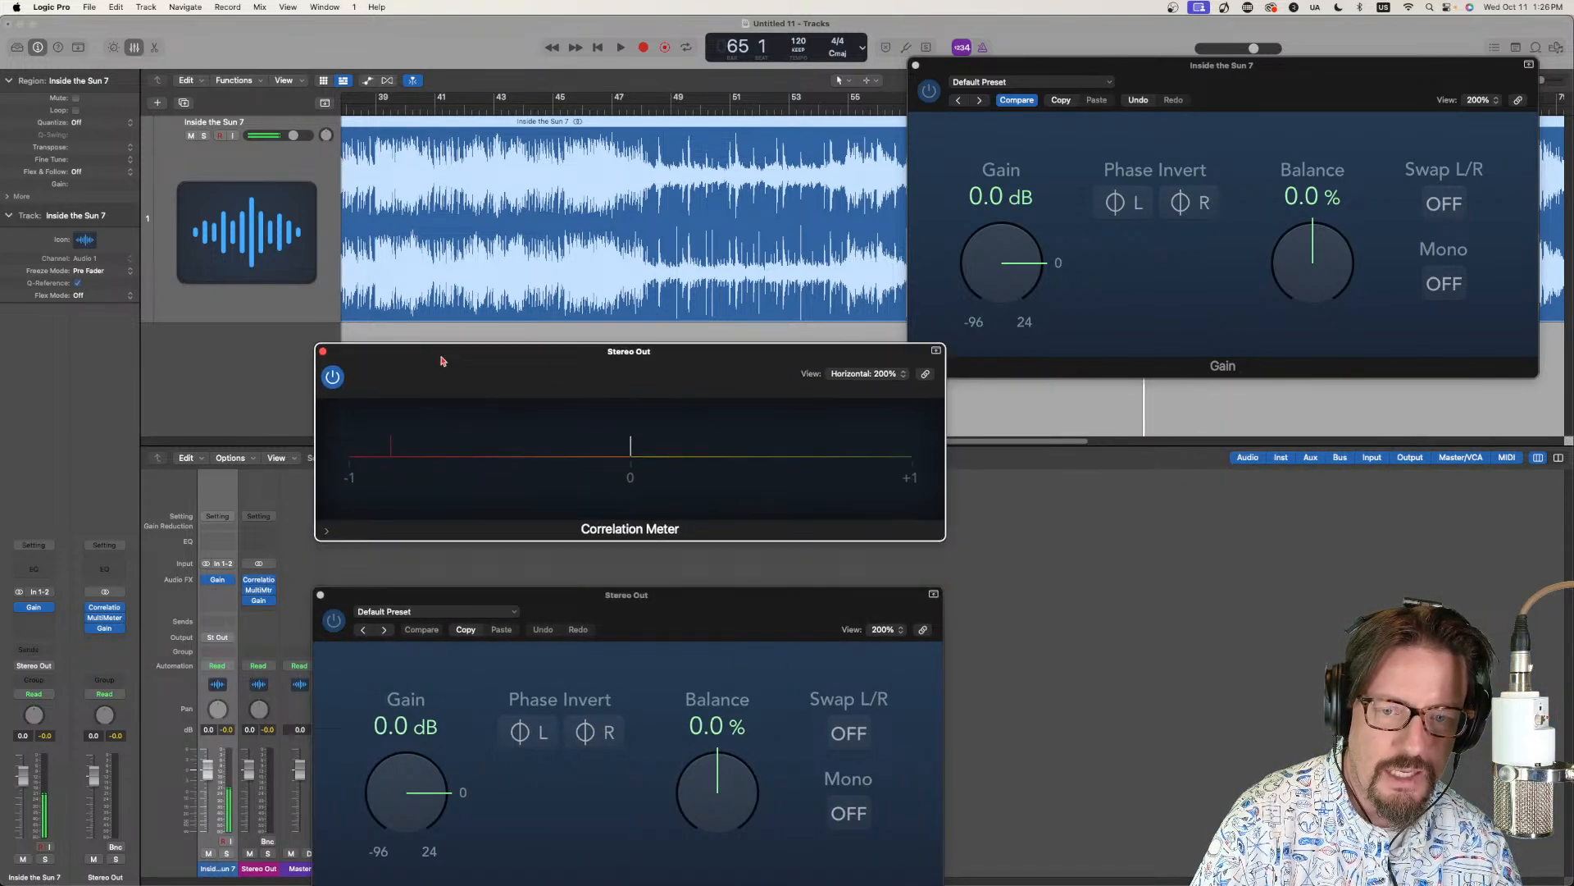
drag(1276, 99, 674, 59)
drag(692, 354, 697, 382)
Play a passage, switching Mono on and back off in the Stereo Out Gain to check the song's mono compatibility.
key(space)
click(846, 814)
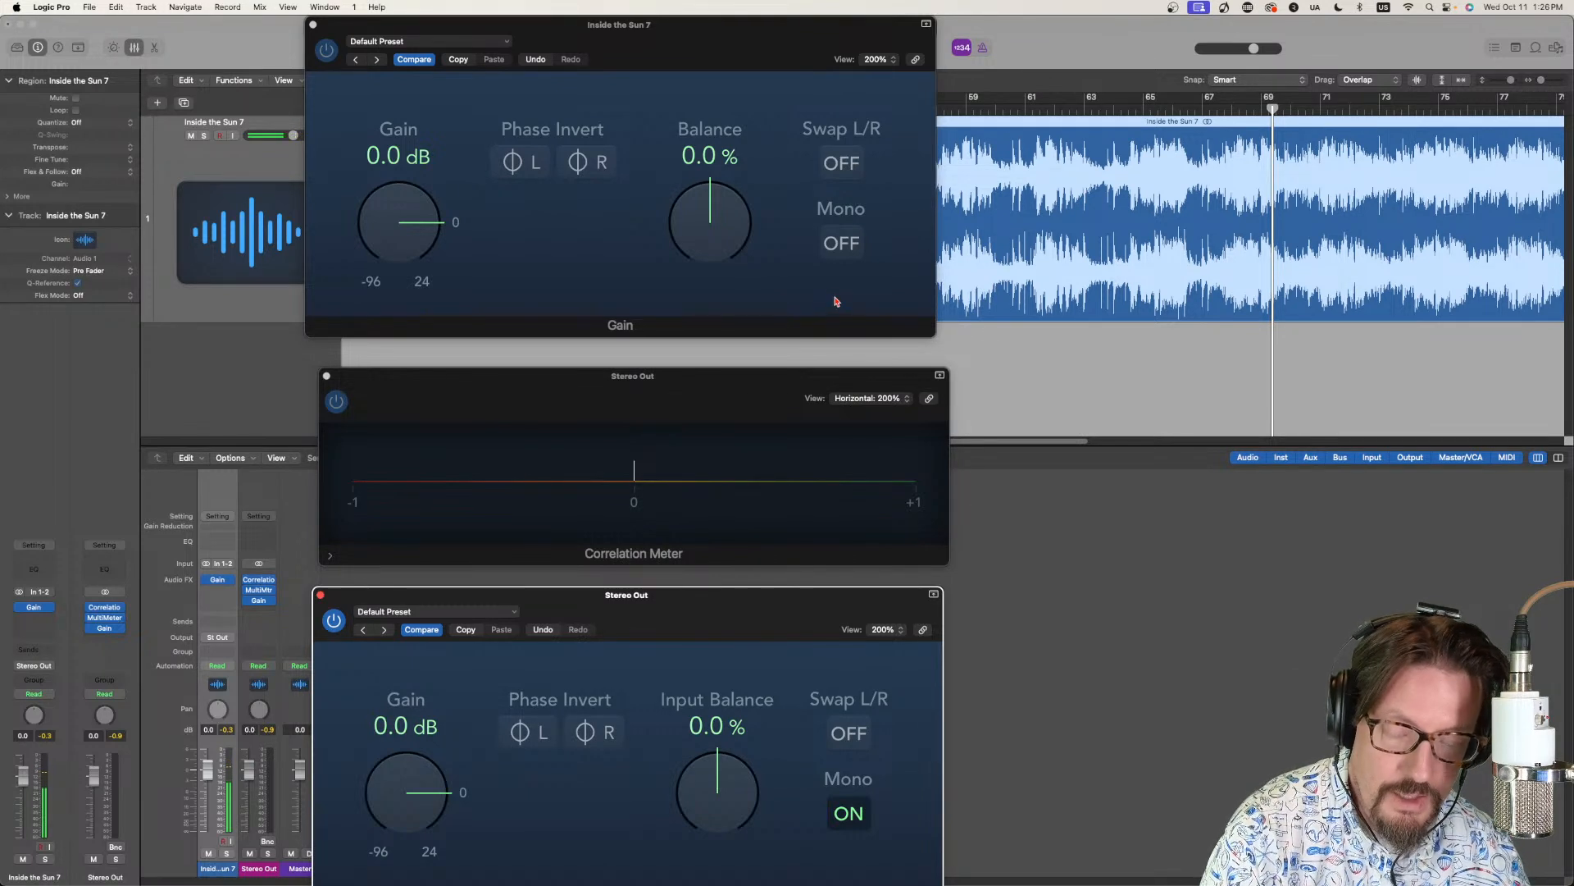
click(855, 821)
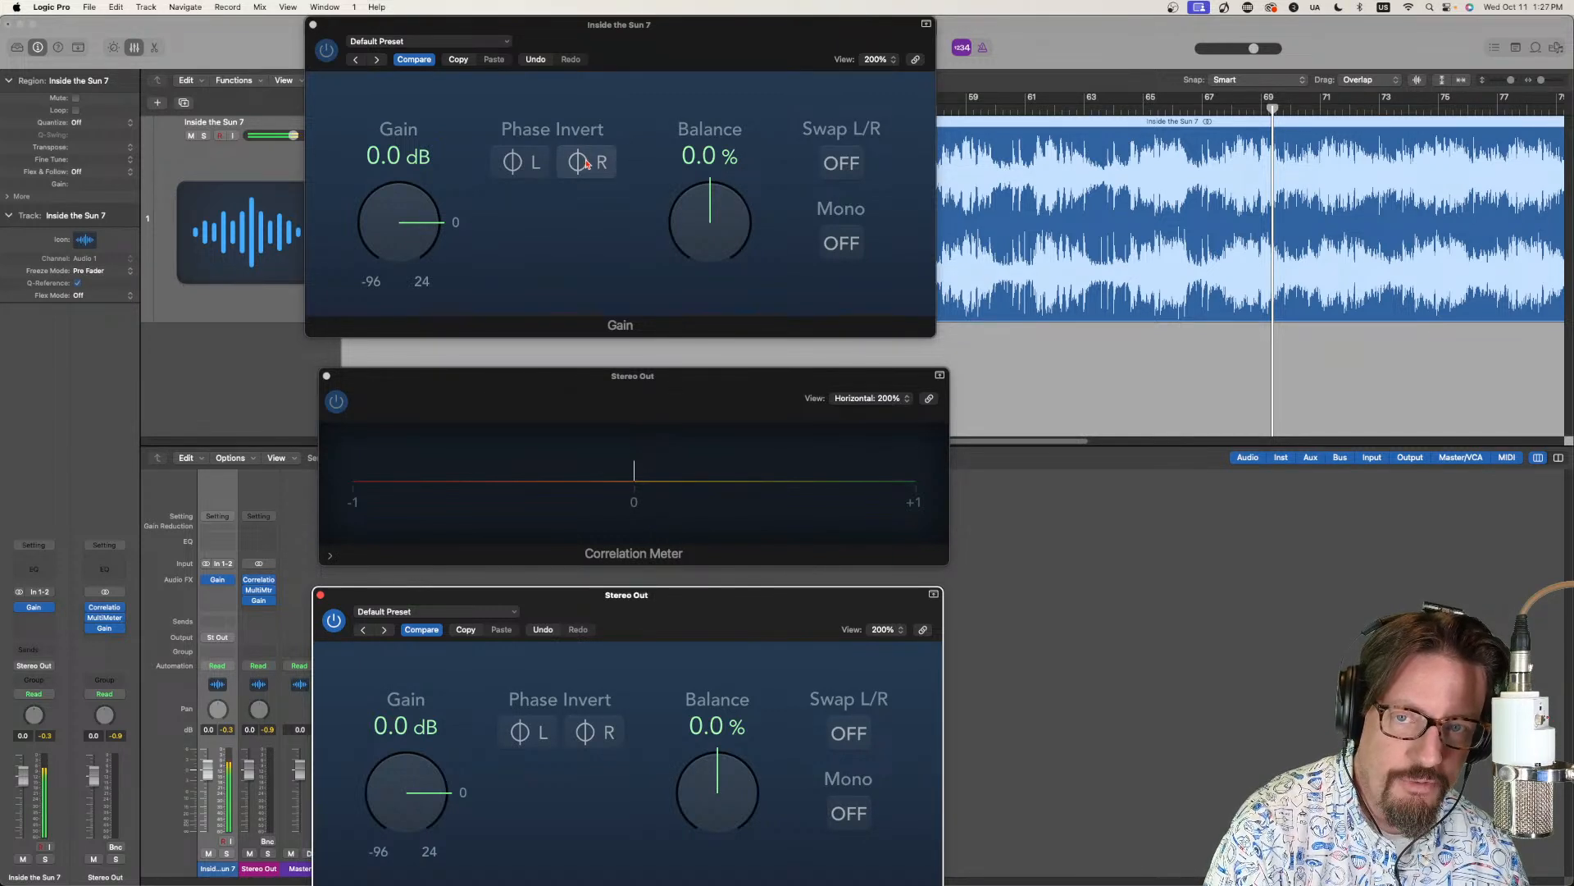
drag(645, 390, 649, 377)
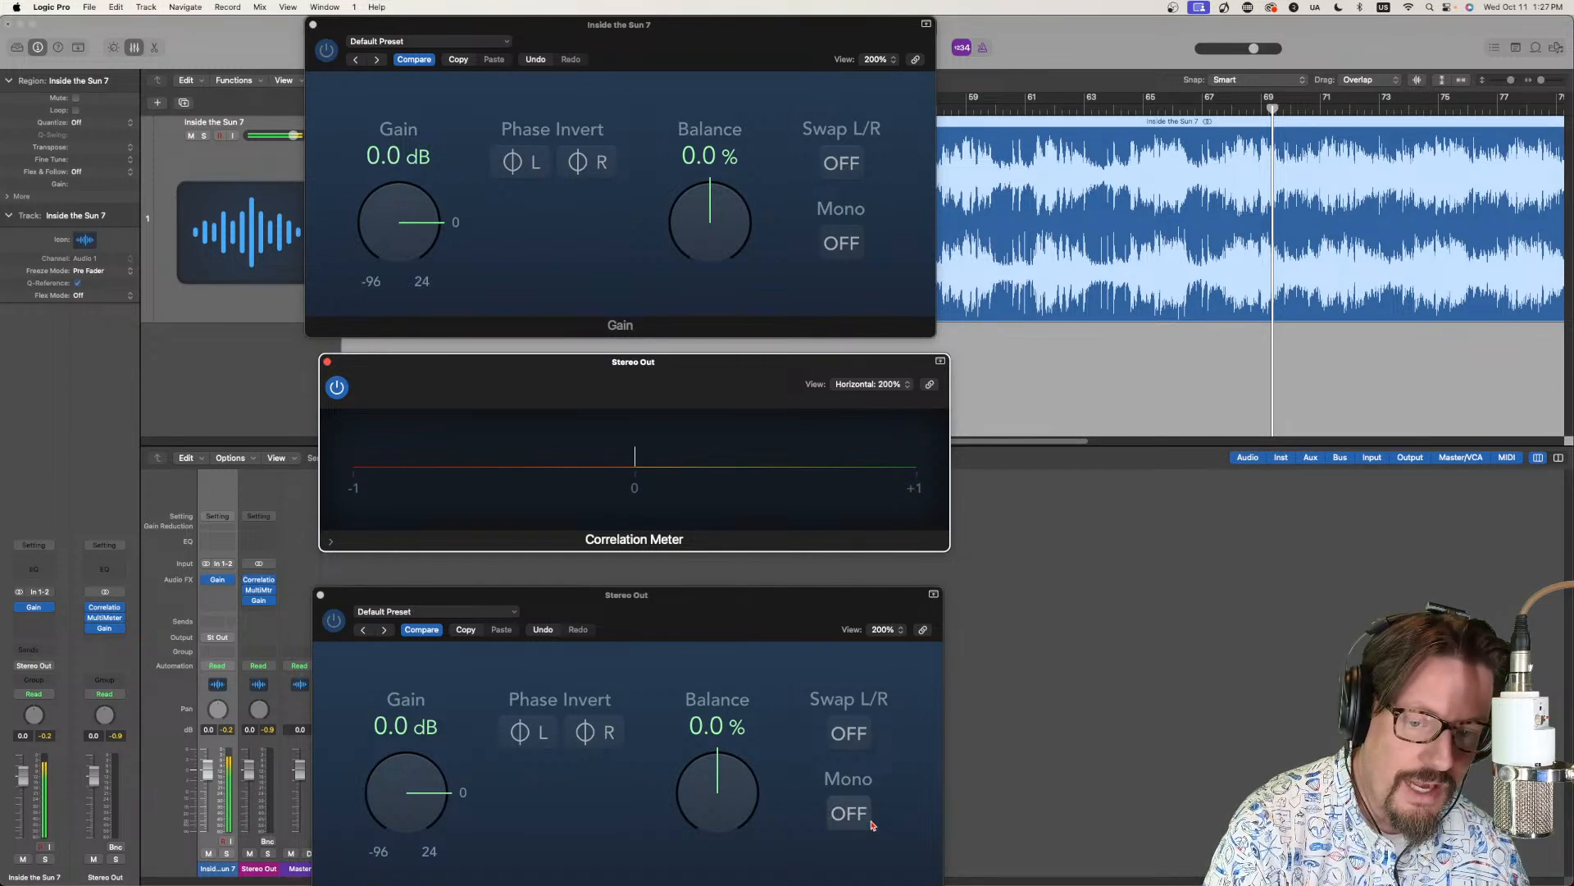
Turn on Mono in the Stereo Out Gain and toggle the track's right-channel phase invert during playback to compare mono cancellation.
key(space)
click(596, 170)
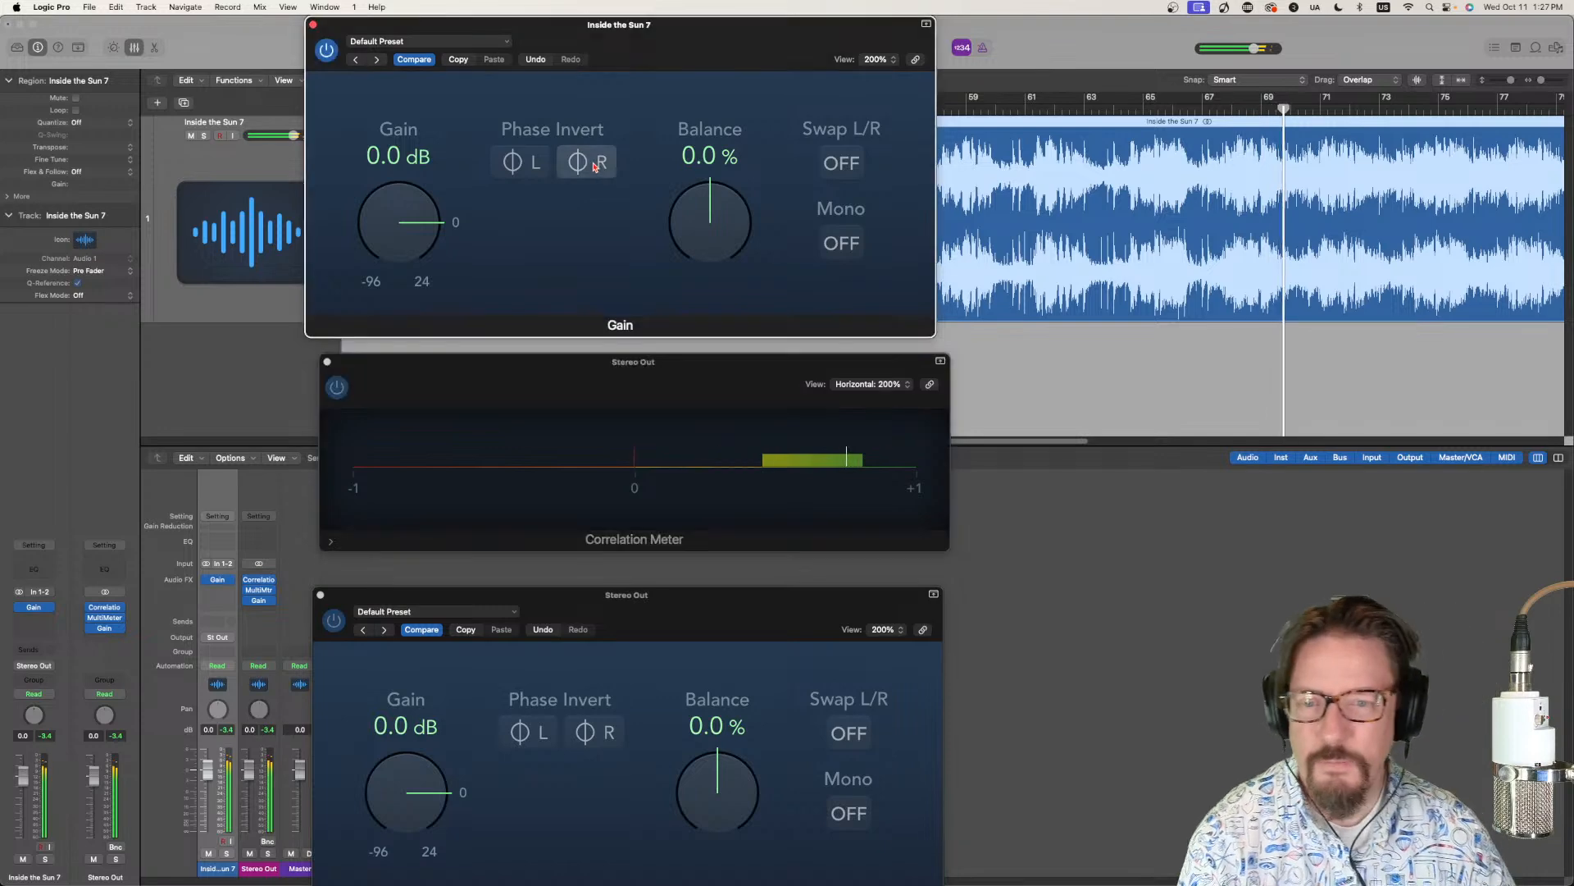
click(851, 816)
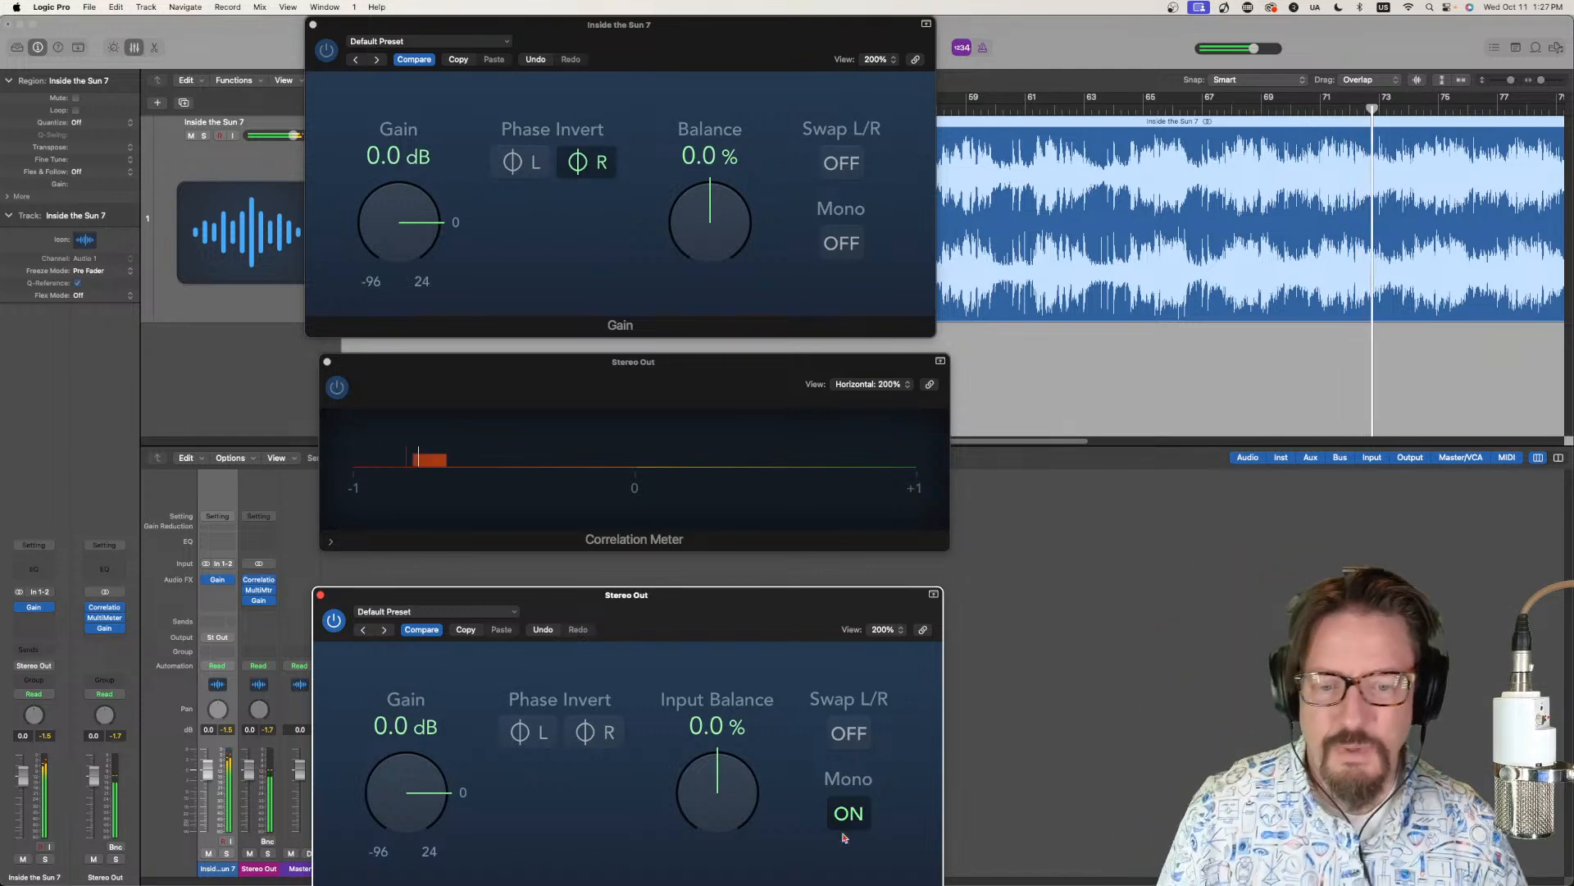
click(587, 164)
click(589, 165)
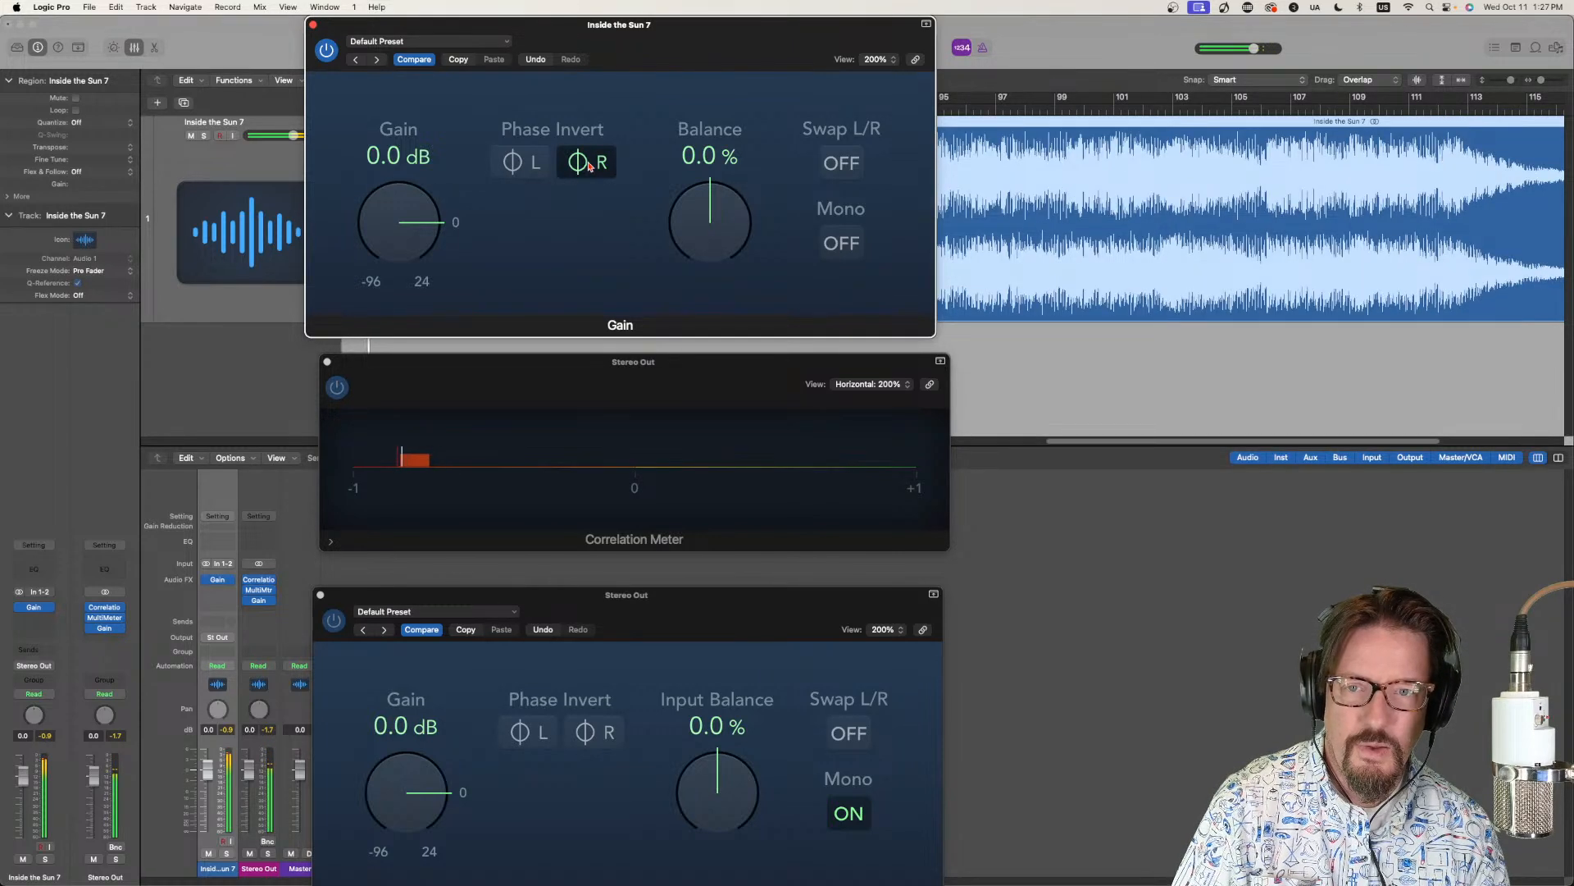
click(589, 165)
click(589, 166)
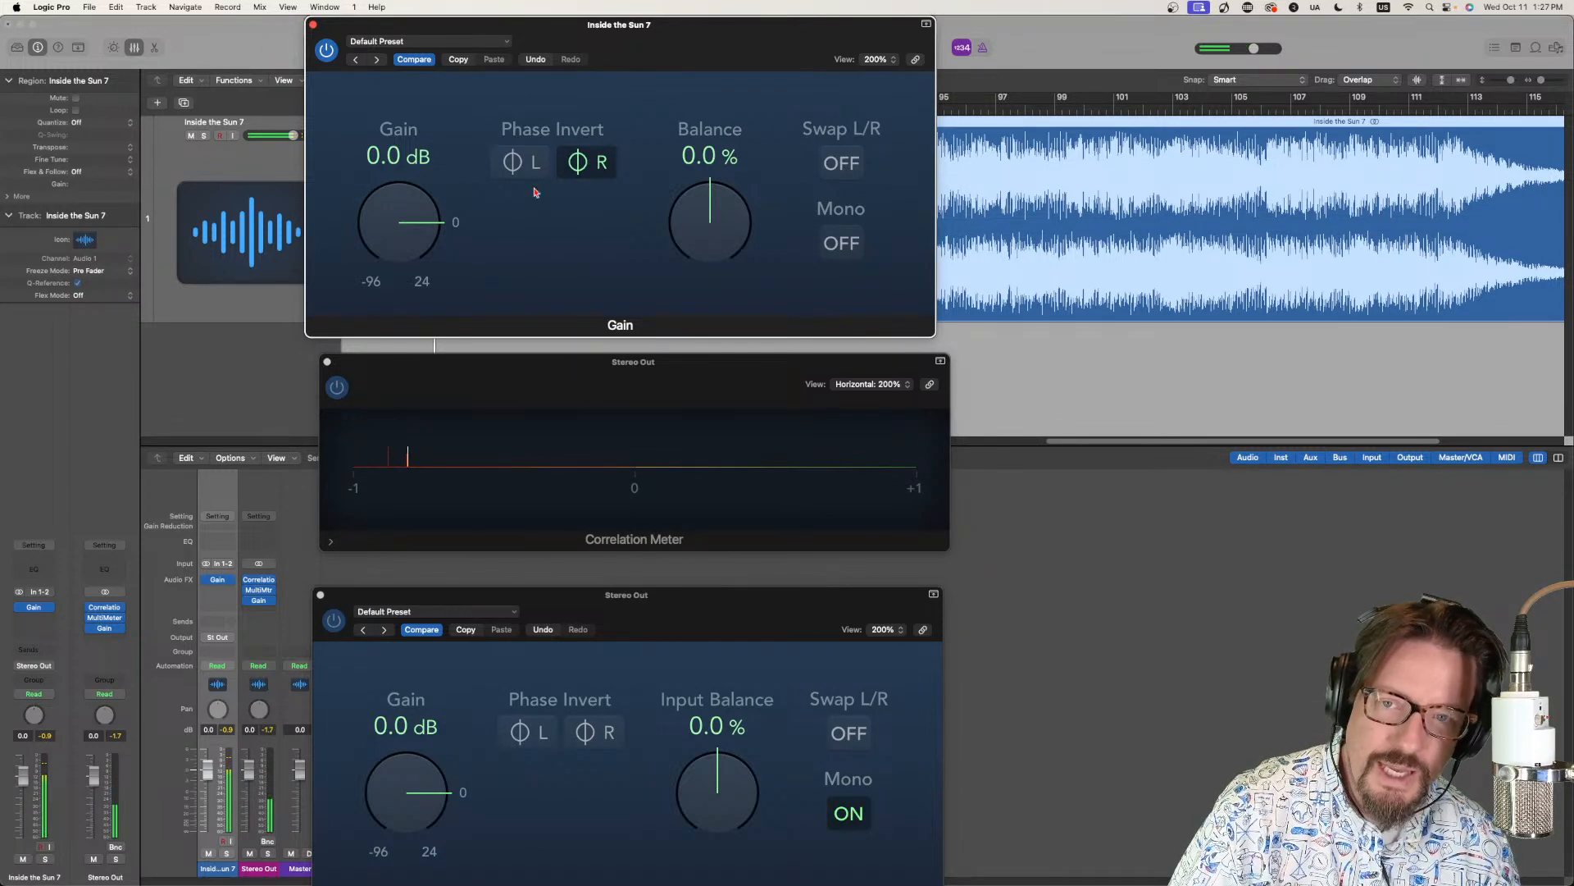
click(589, 164)
Close the Correlation Meter and both Gain windows, and remove the Gain plug-in from the Inside the Sun 7 channel.
drag(679, 363, 673, 363)
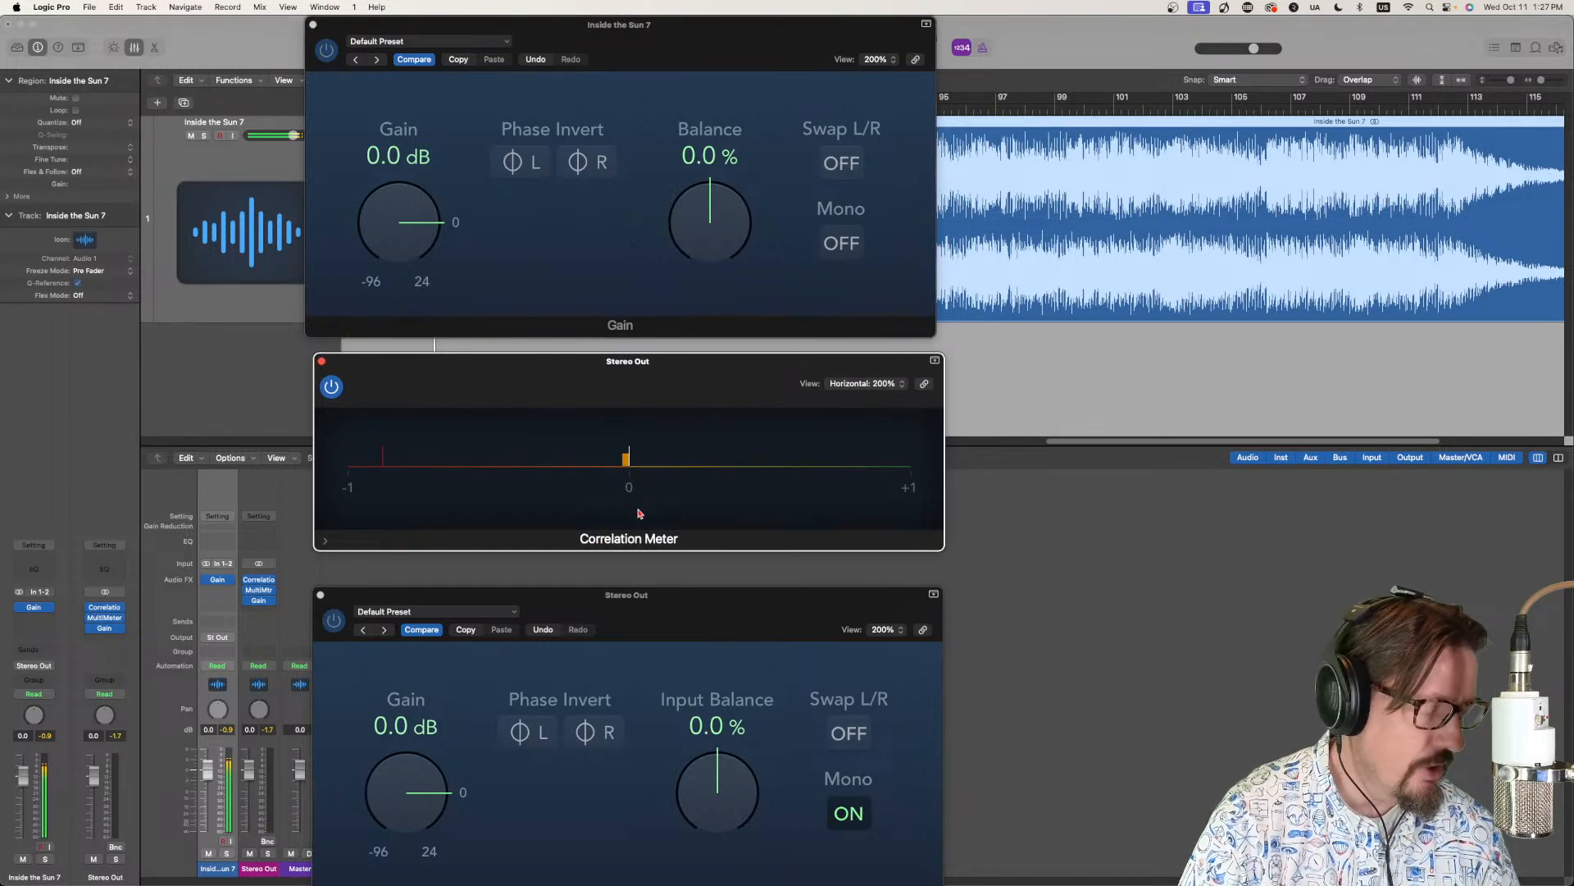
click(323, 597)
click(321, 596)
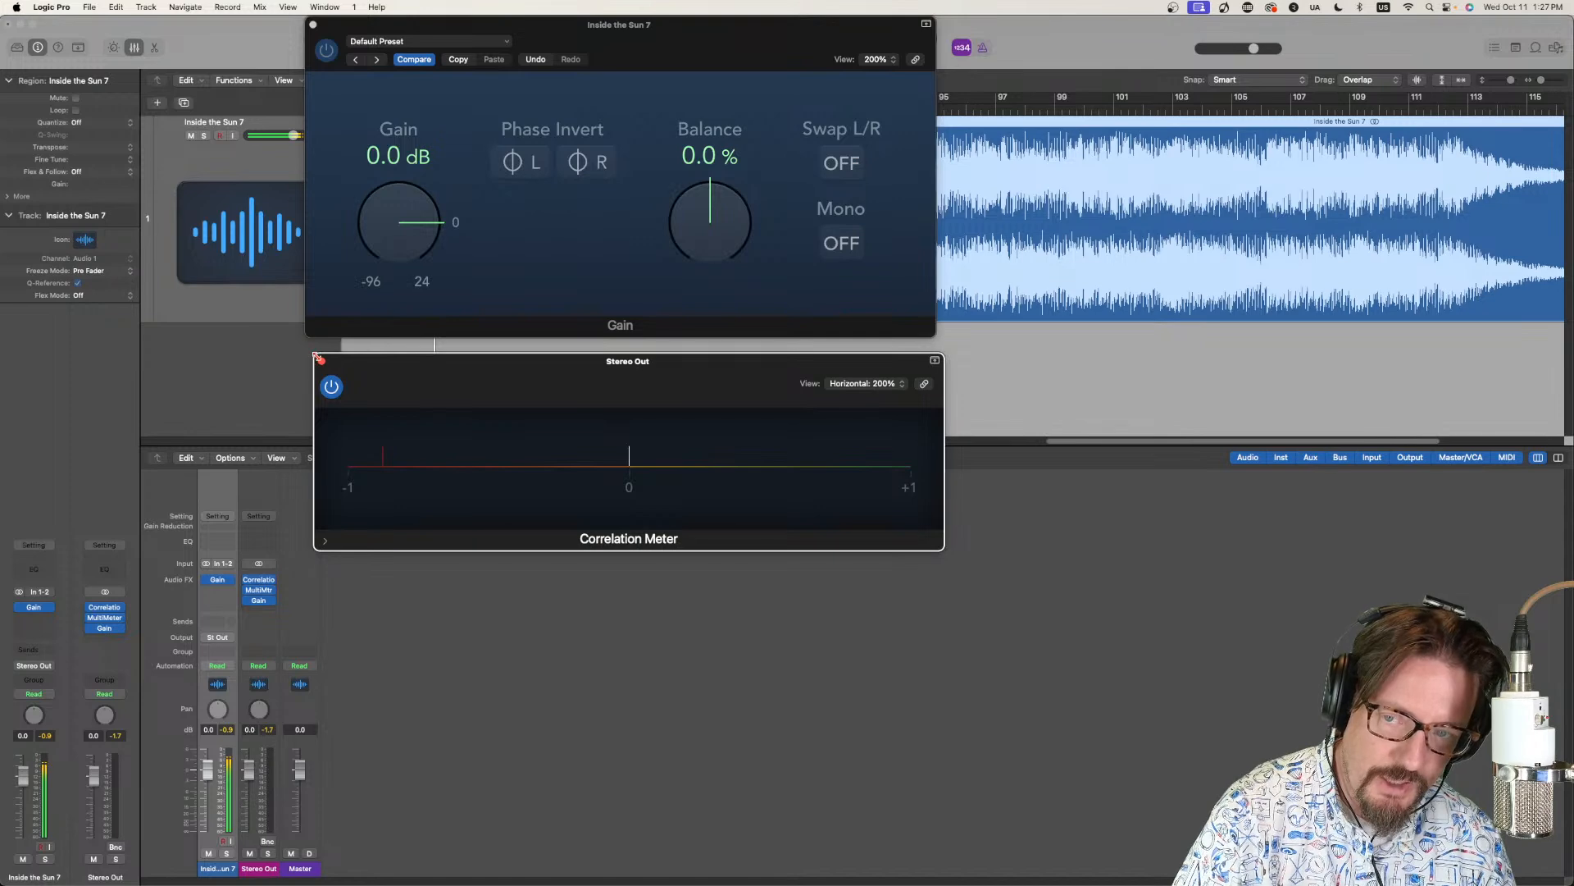
click(321, 361)
click(313, 24)
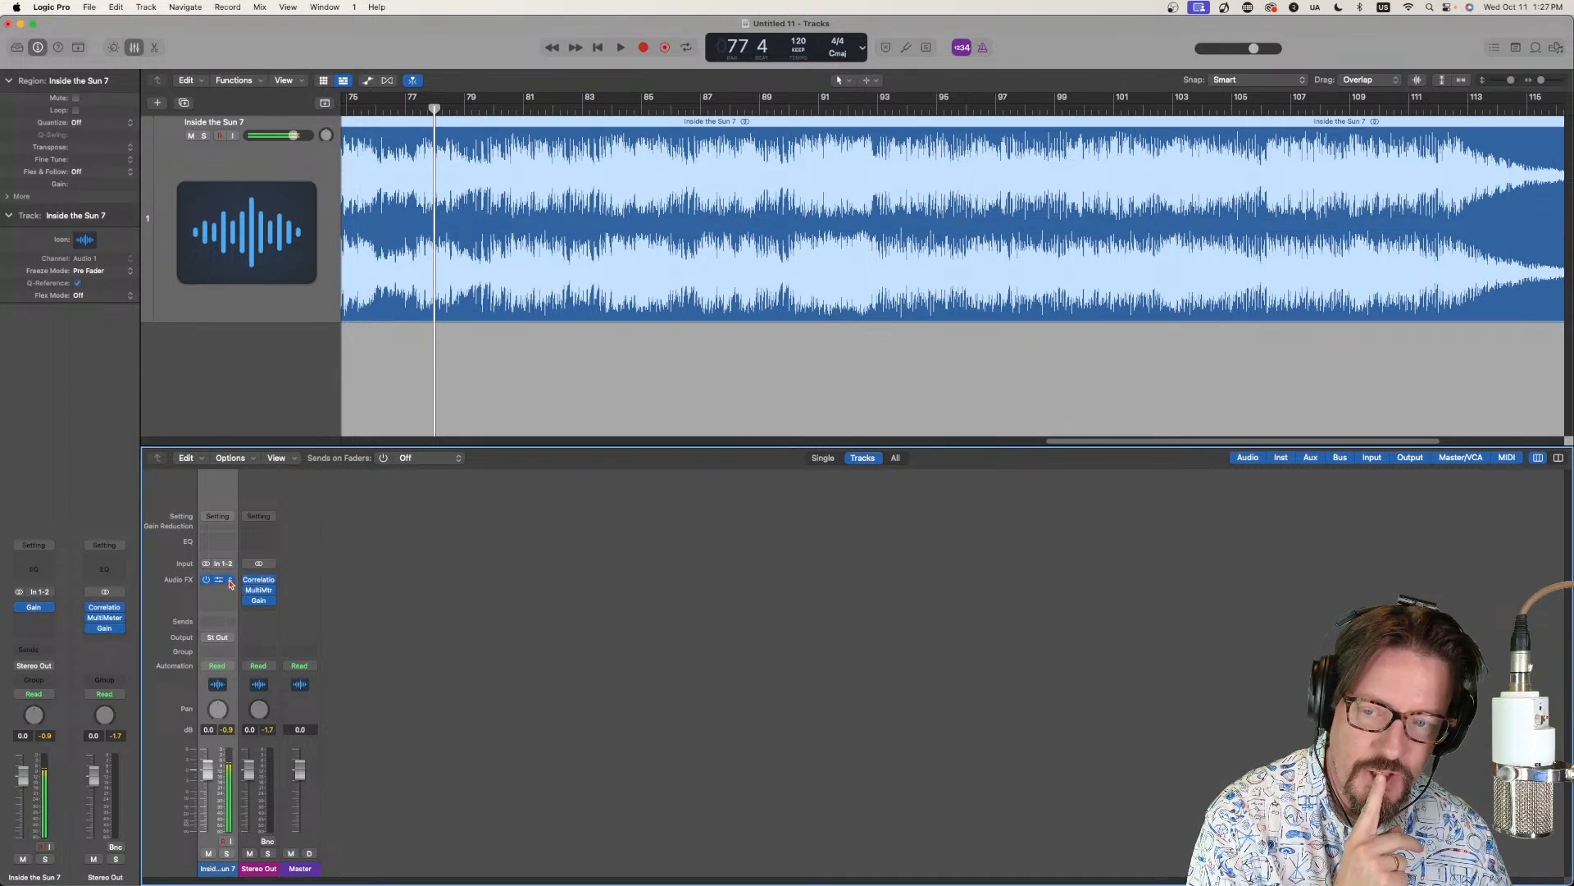
click(229, 581)
click(249, 595)
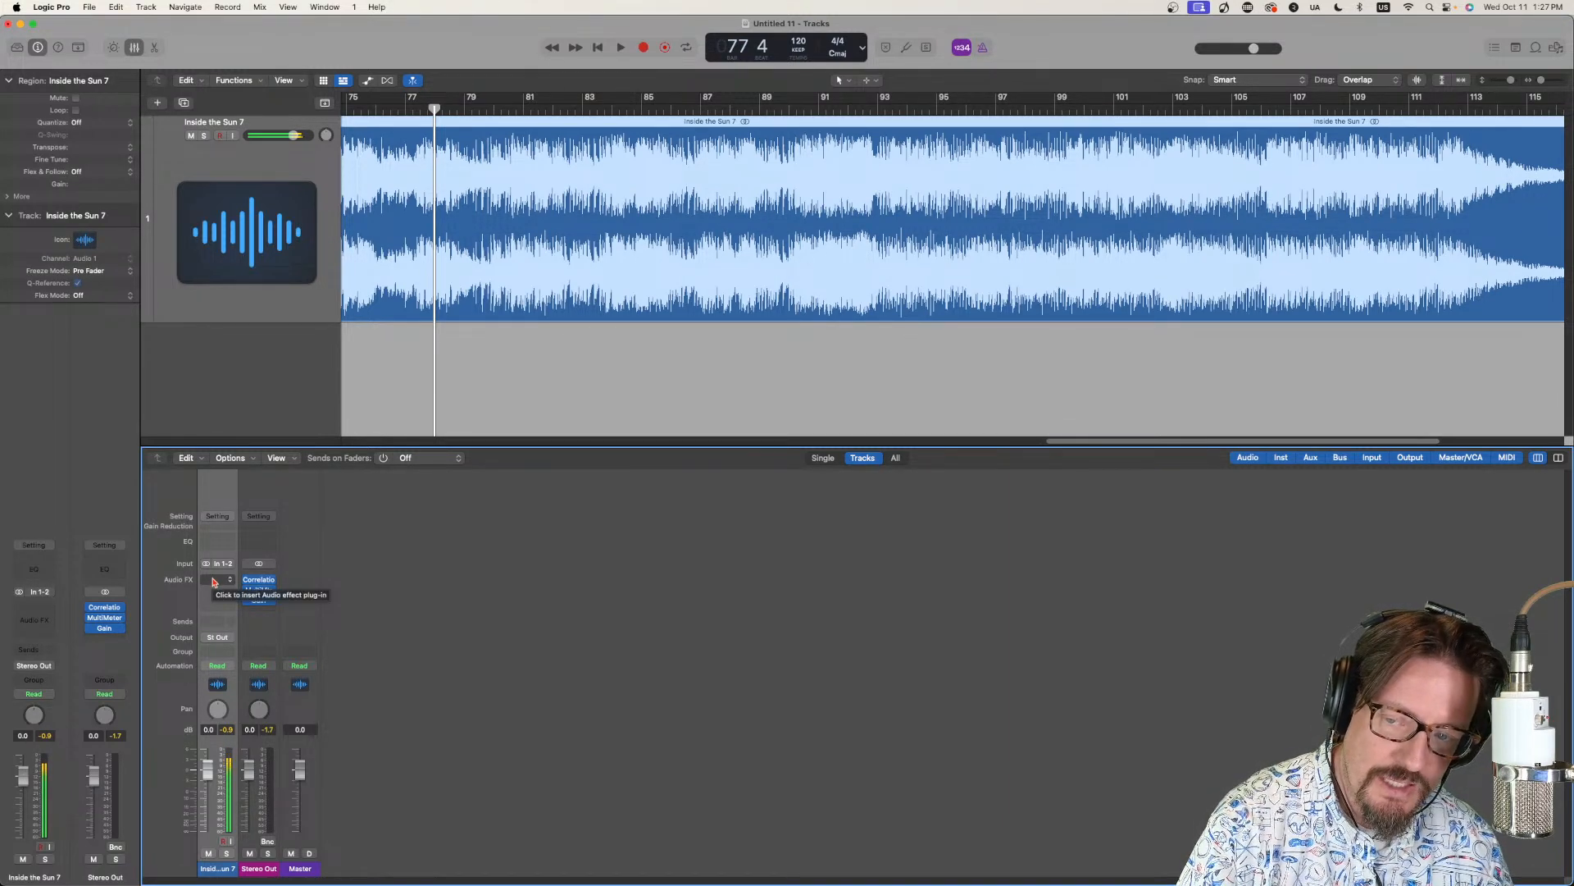
Insert a stereo Limiter in the empty effect slot of the Inside the Sun 7 channel and reposition its window.
click(214, 581)
click(218, 584)
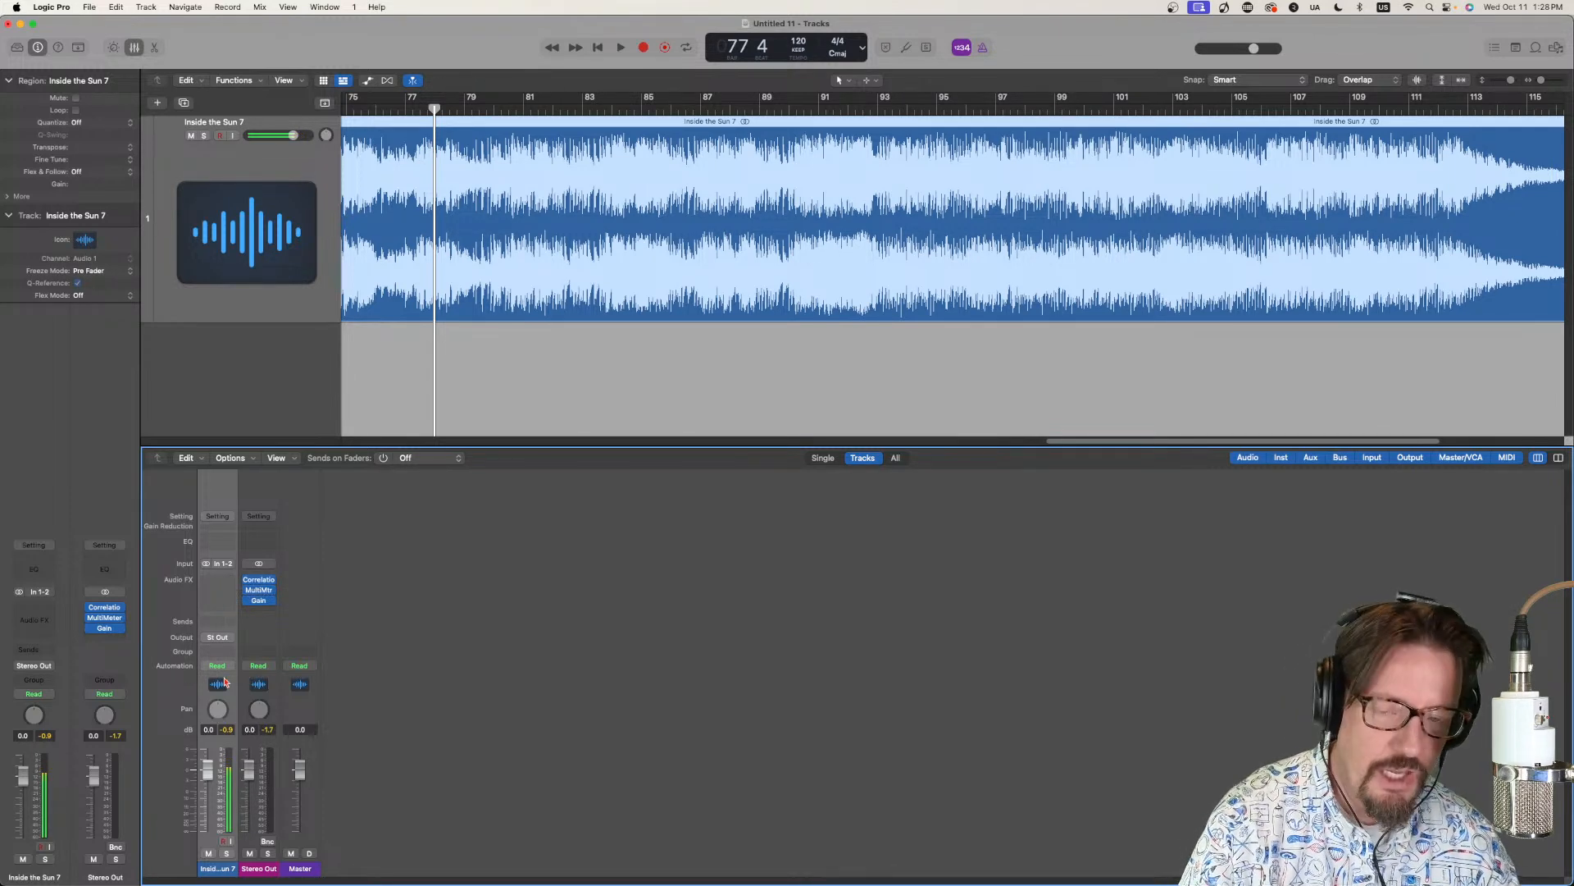
click(219, 580)
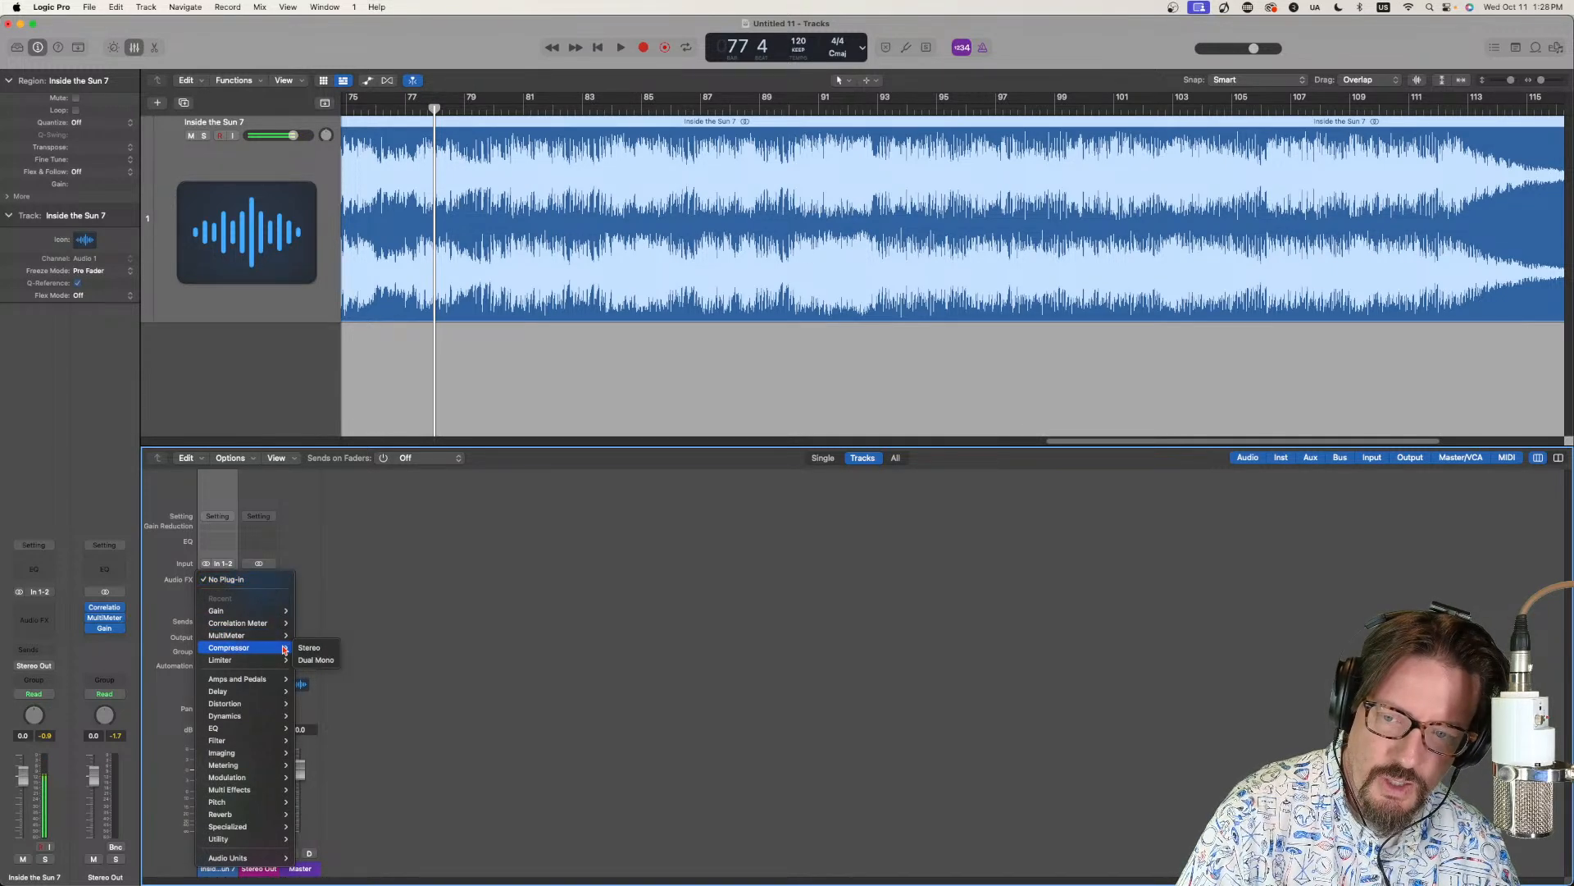
mouse_move(229, 660)
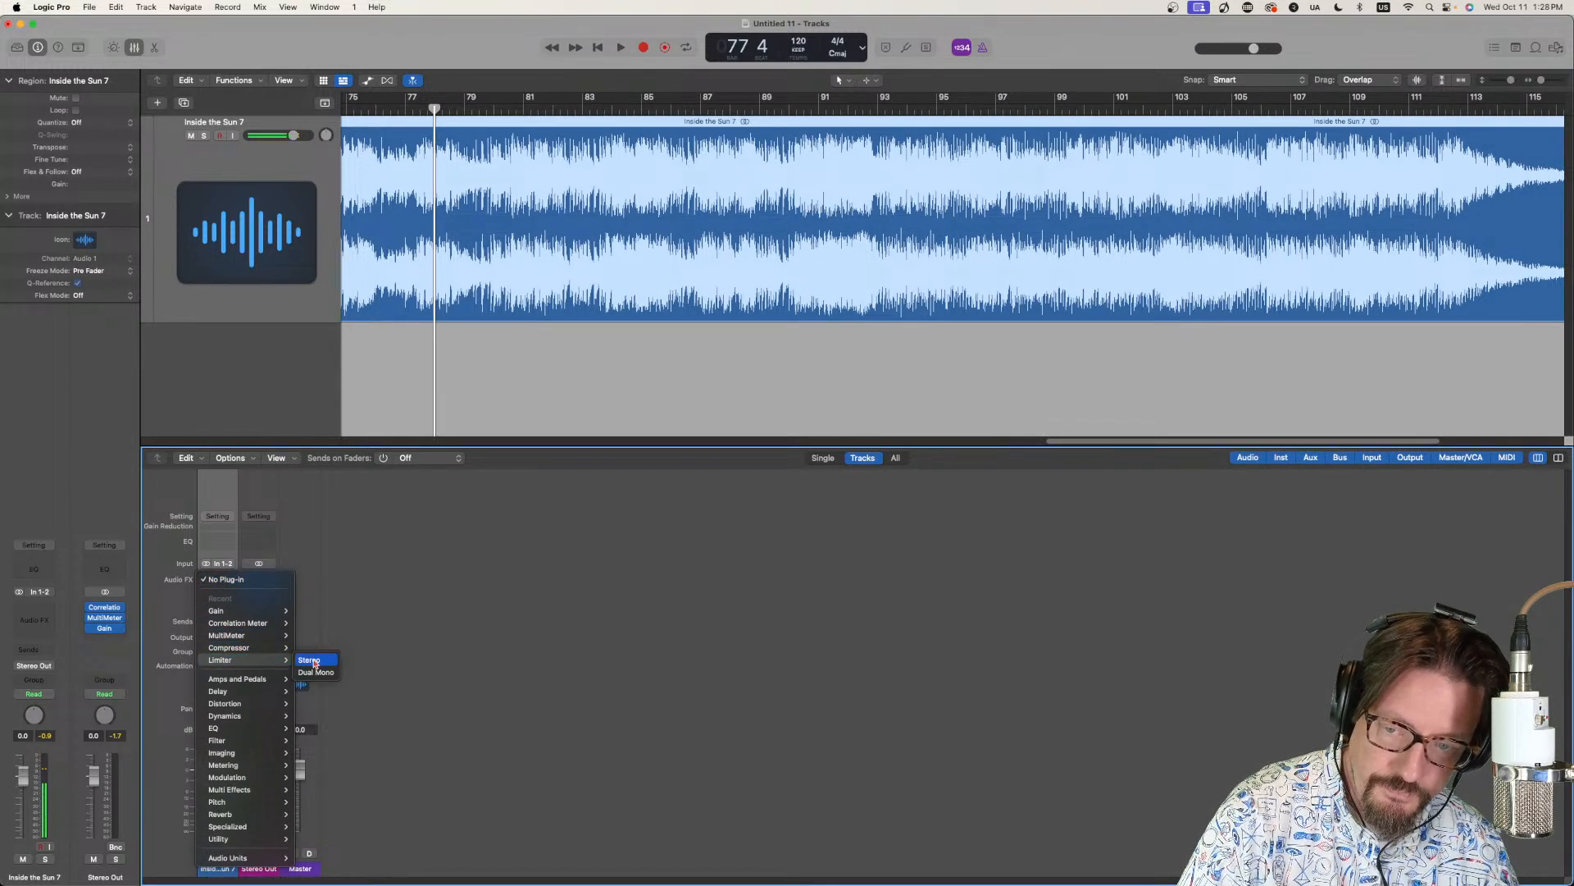
click(305, 661)
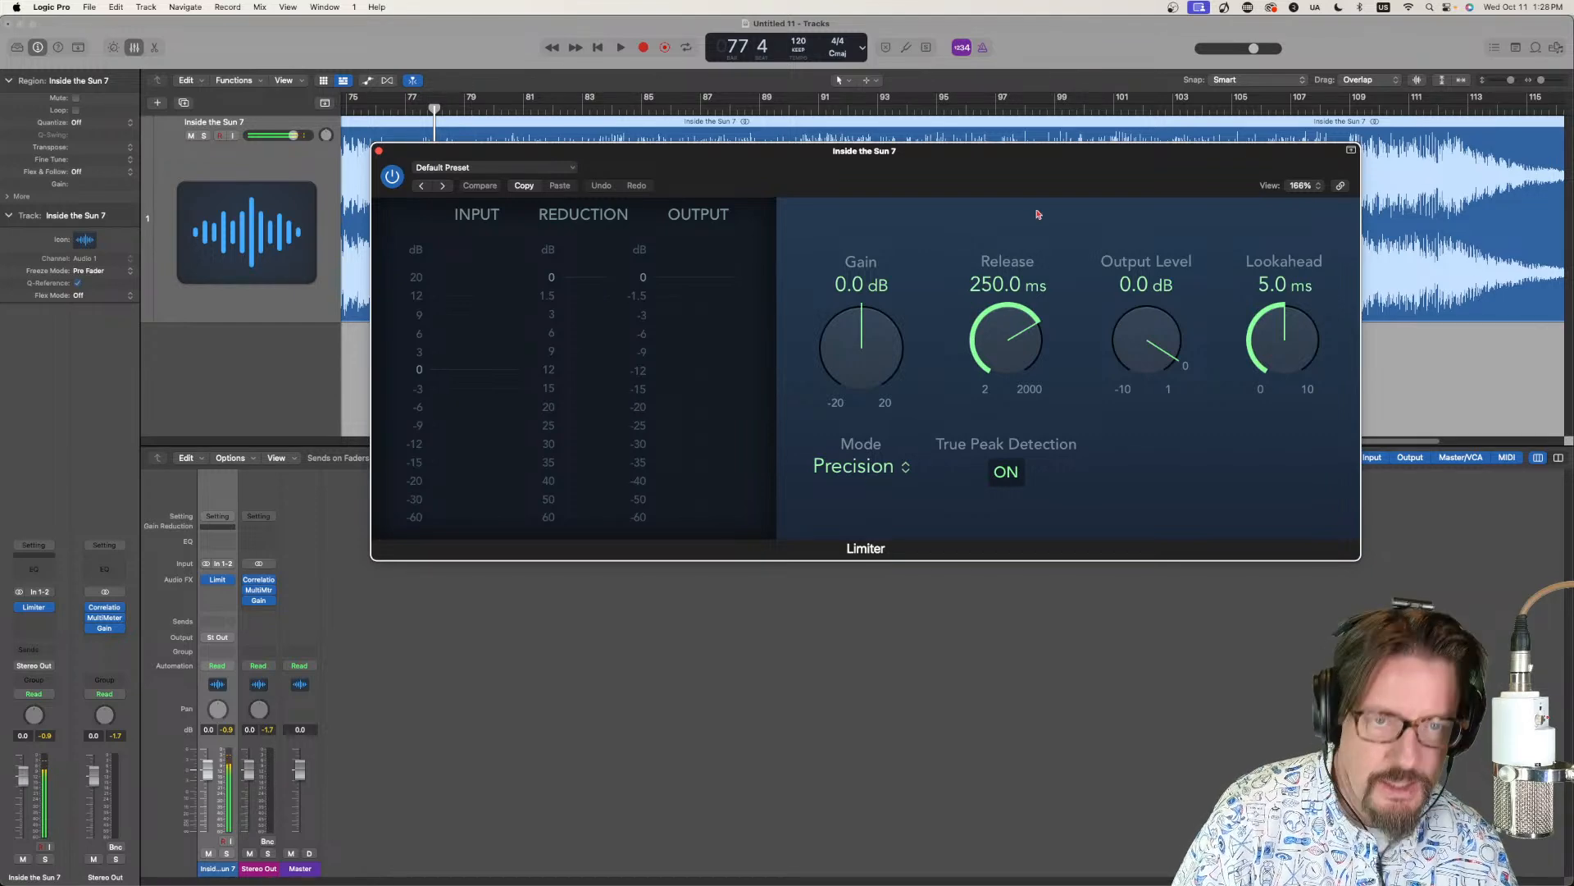
drag(953, 155, 920, 145)
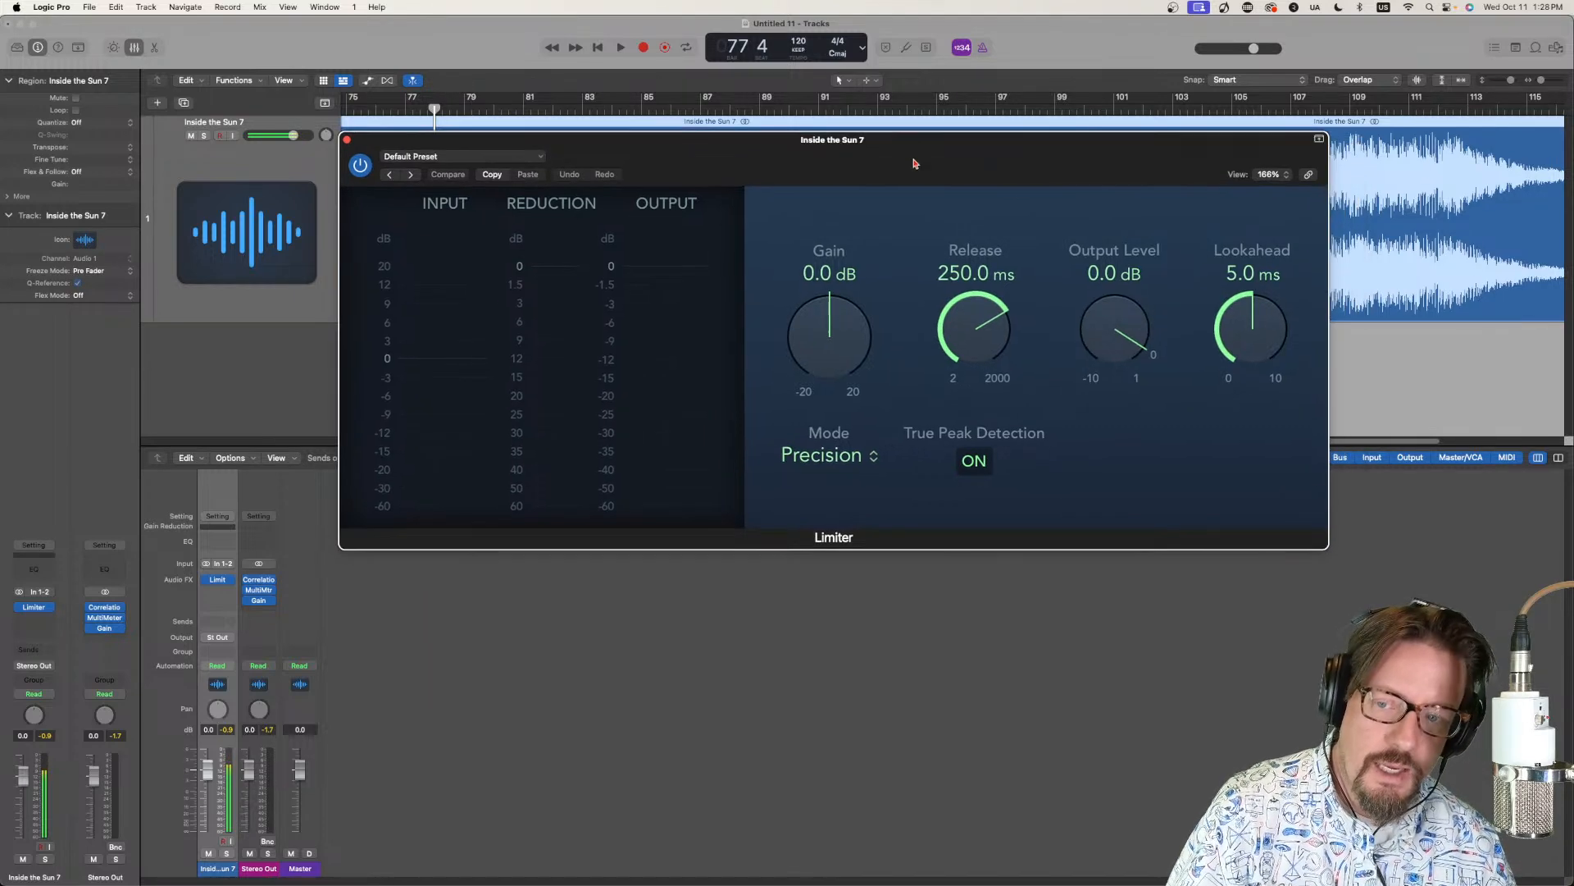
Open the Stereo Out MultiMeter, shrink the Limiter window to 115%, and arrange the two windows side by side.
click(259, 590)
drag(994, 189, 1440, 109)
drag(886, 139, 763, 318)
drag(1201, 723, 894, 617)
drag(730, 336, 738, 166)
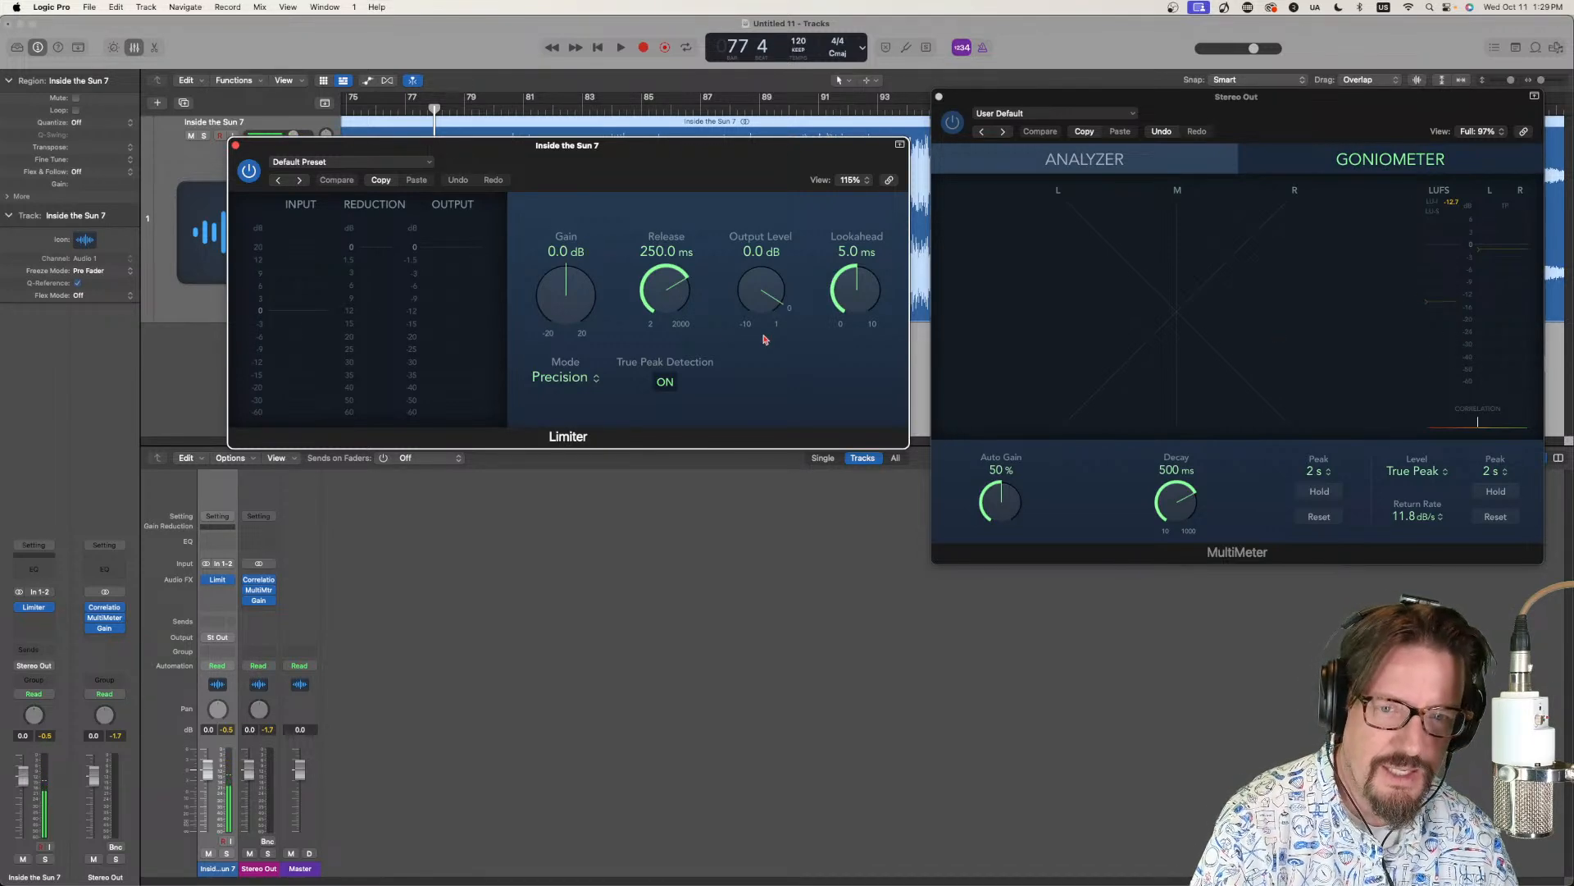
During playback, try the Limiter with an Output Level of about -4.7 dB and a Gain of about +2.3 dB.
key(space)
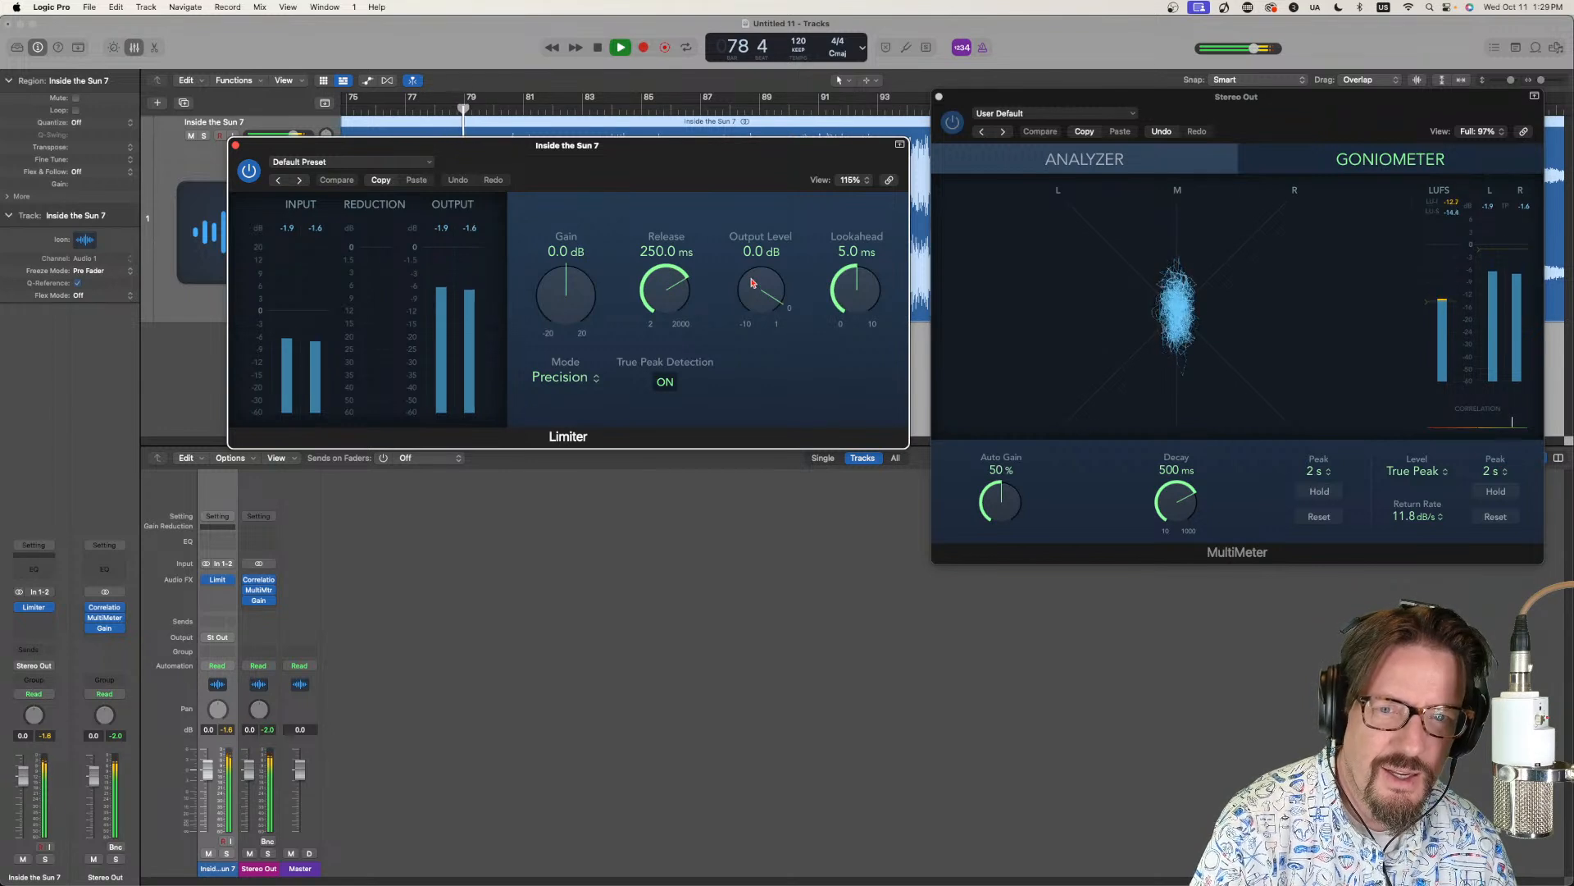
drag(761, 293, 754, 342)
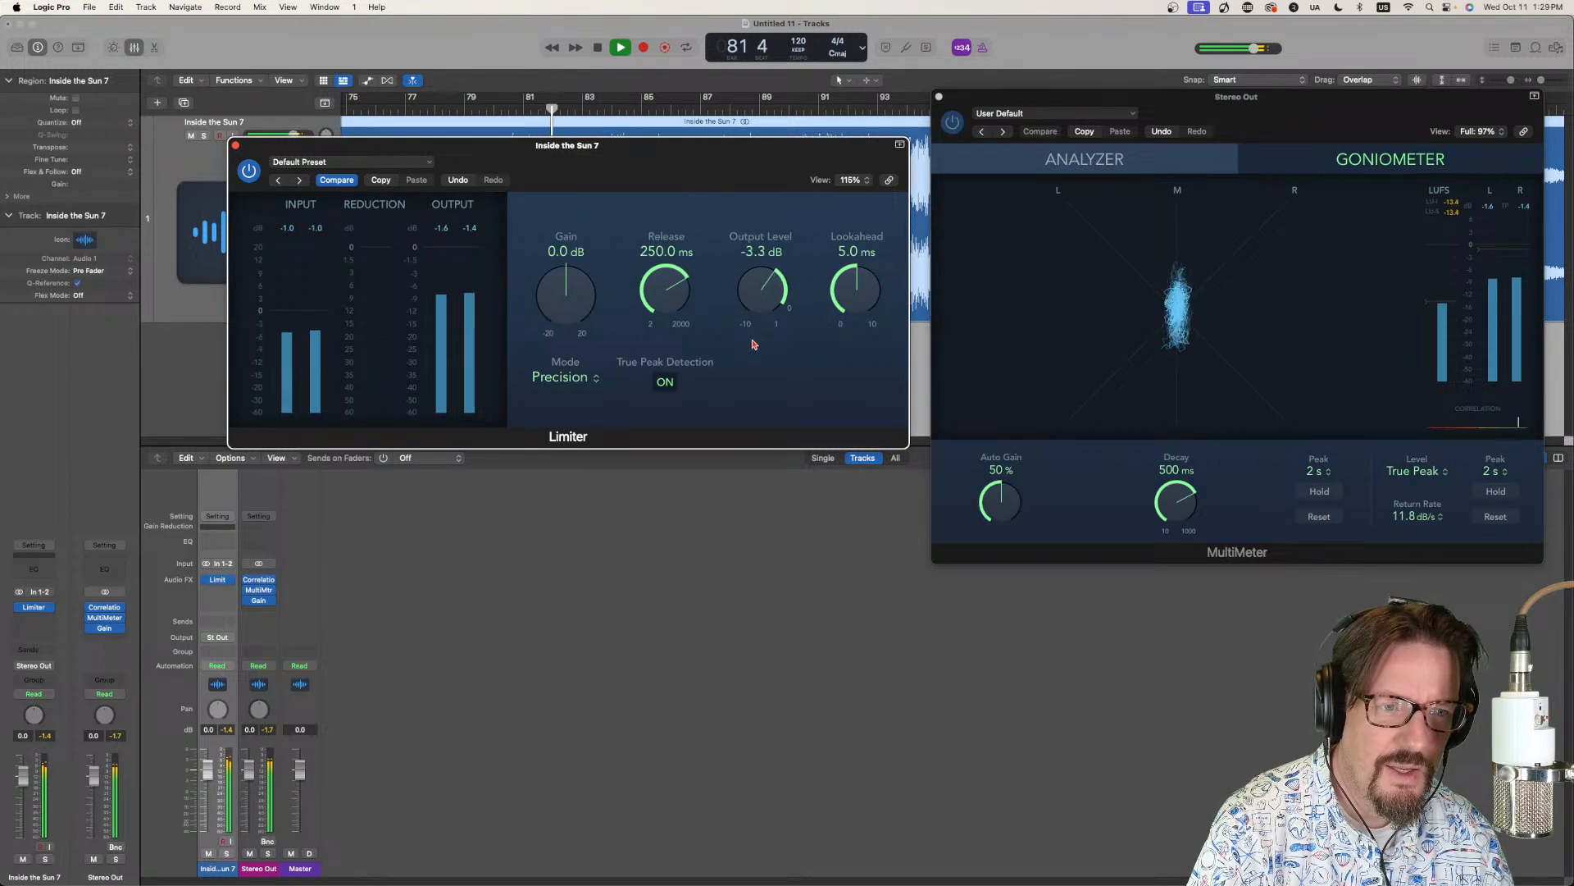
drag(544, 299, 557, 284)
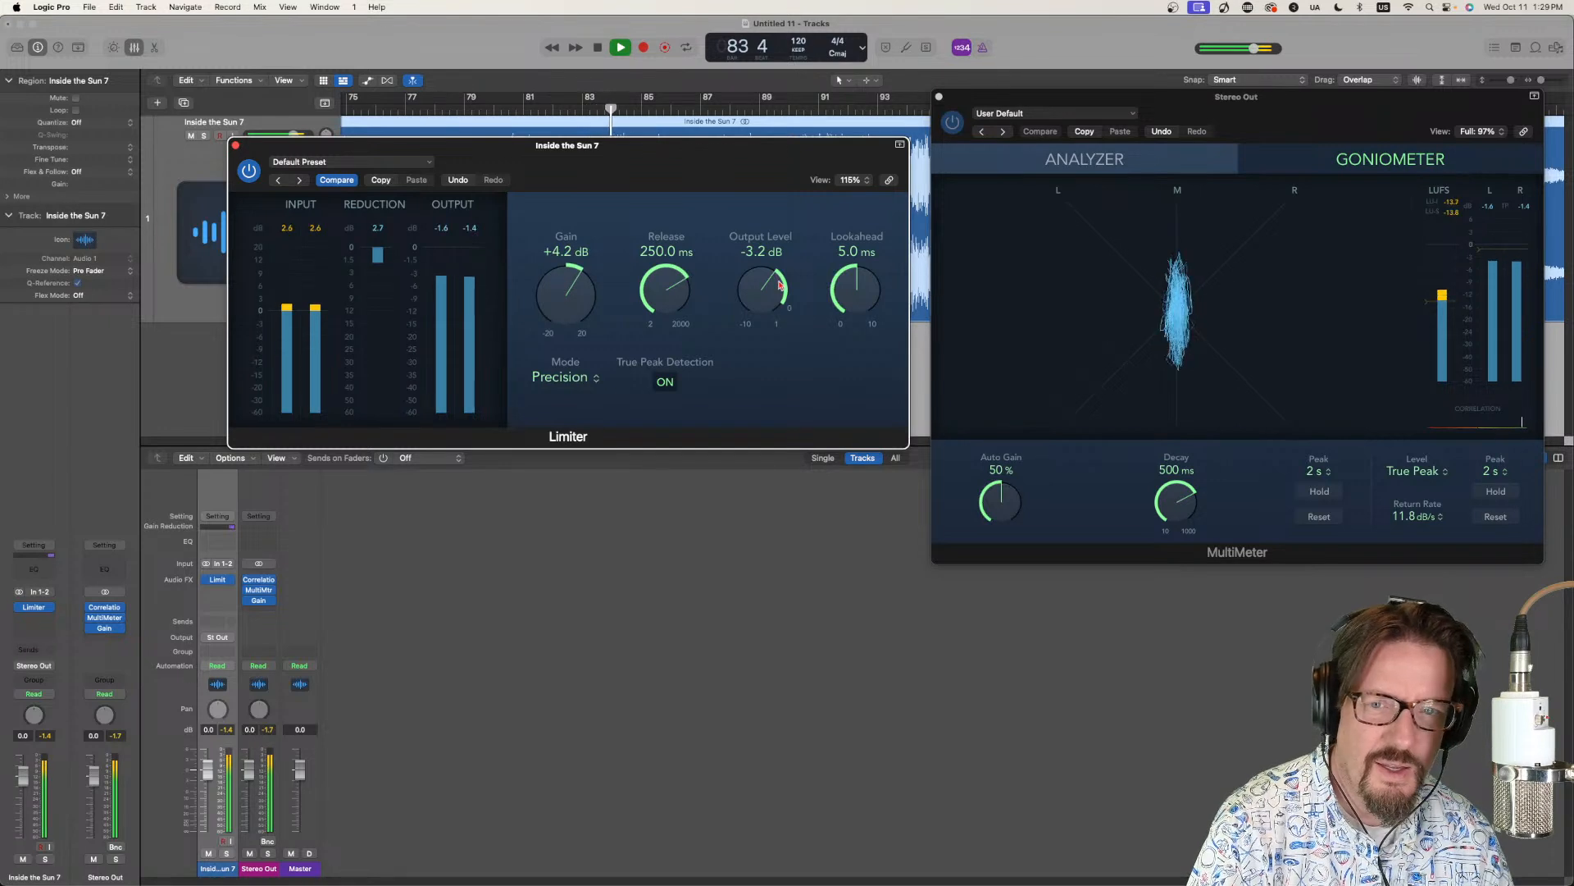
drag(779, 287, 755, 304)
drag(572, 292, 584, 300)
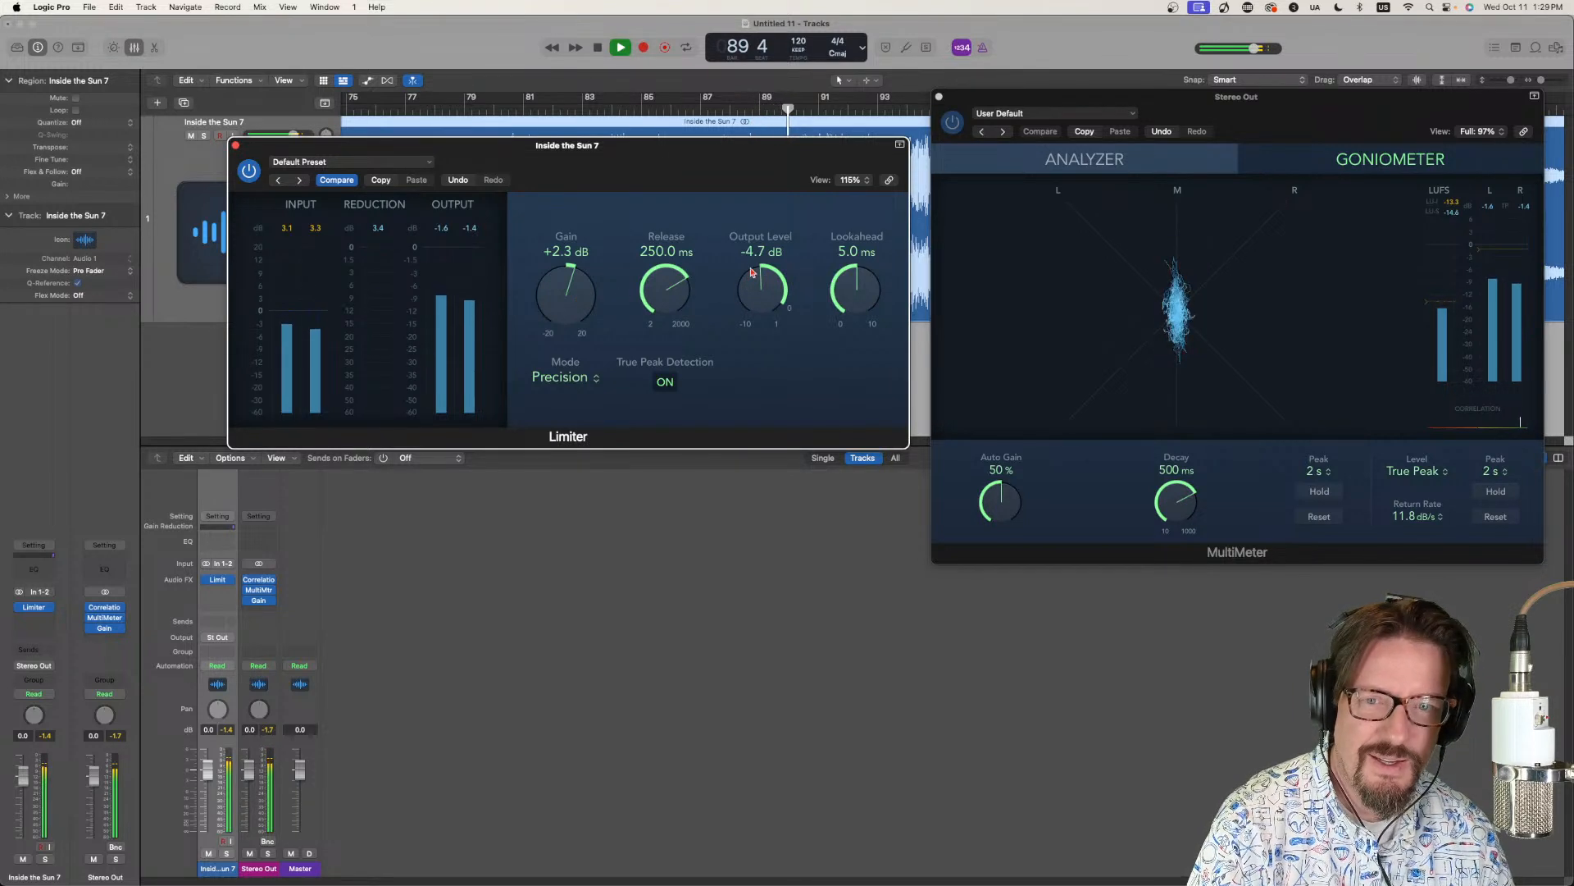
Push the Limiter's Gain to +20.0 dB with an Output Level of -6.4 dB to hear heavy limiting, and stop playback.
drag(758, 275, 763, 447)
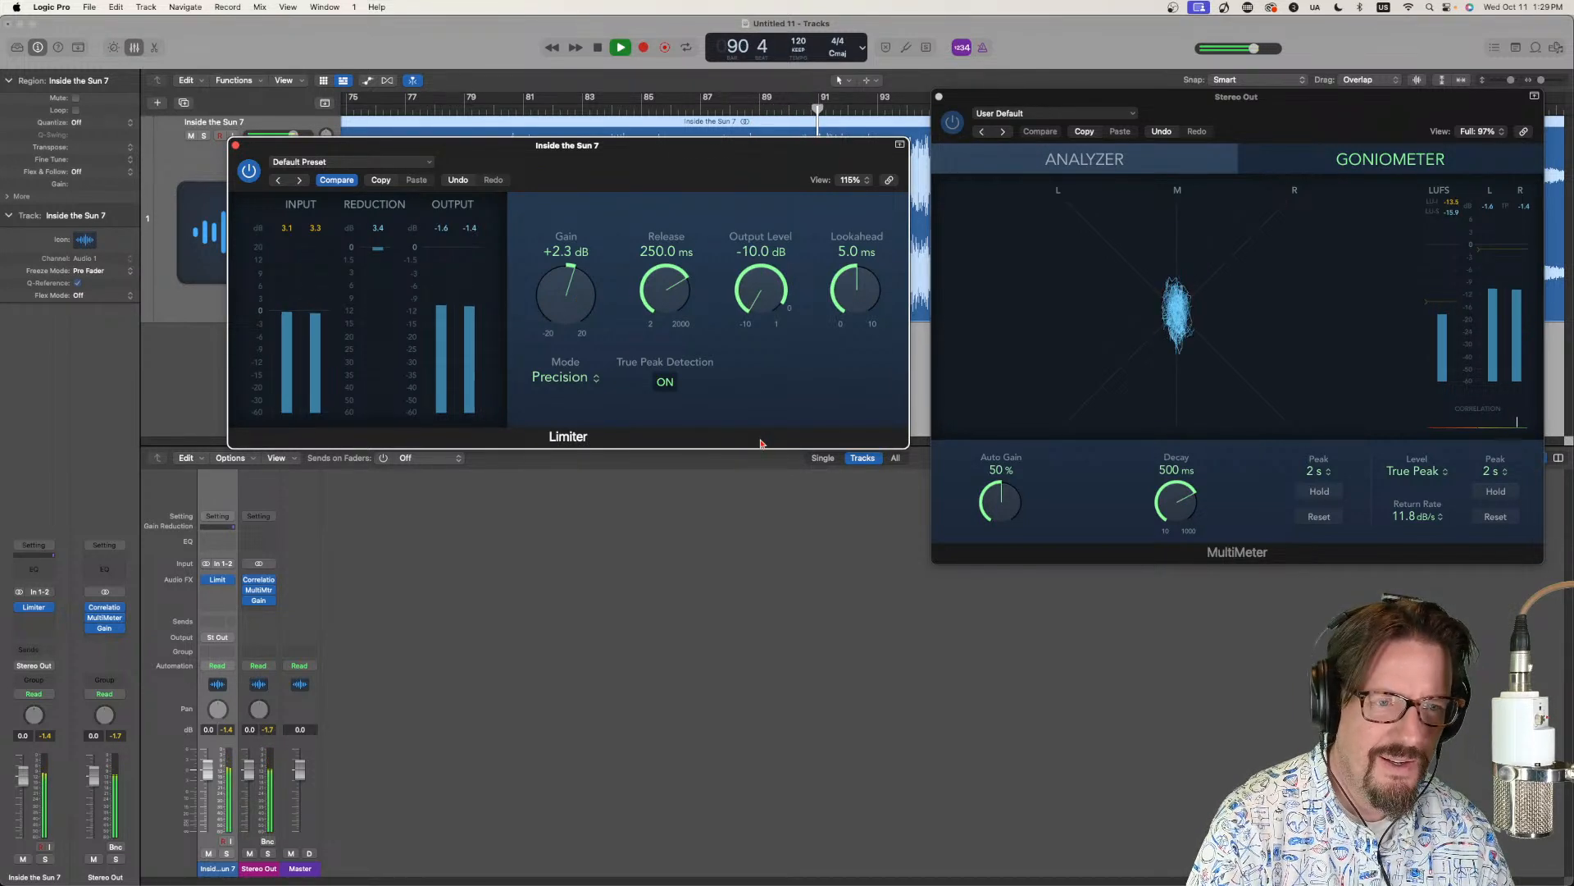
drag(566, 299, 565, 212)
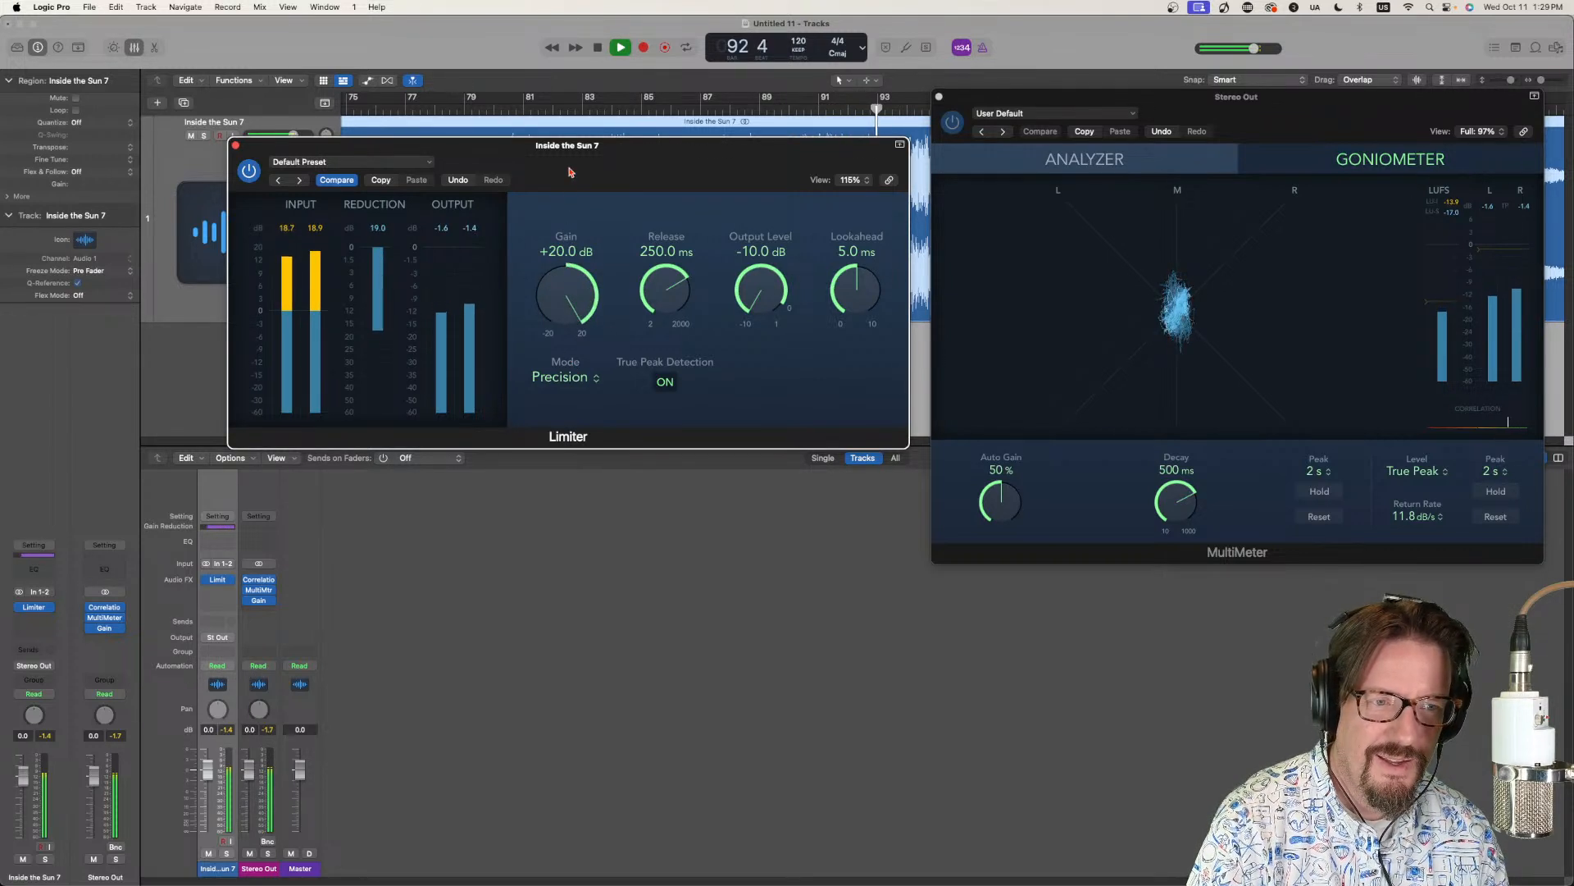
drag(755, 293, 748, 247)
drag(749, 243, 754, 281)
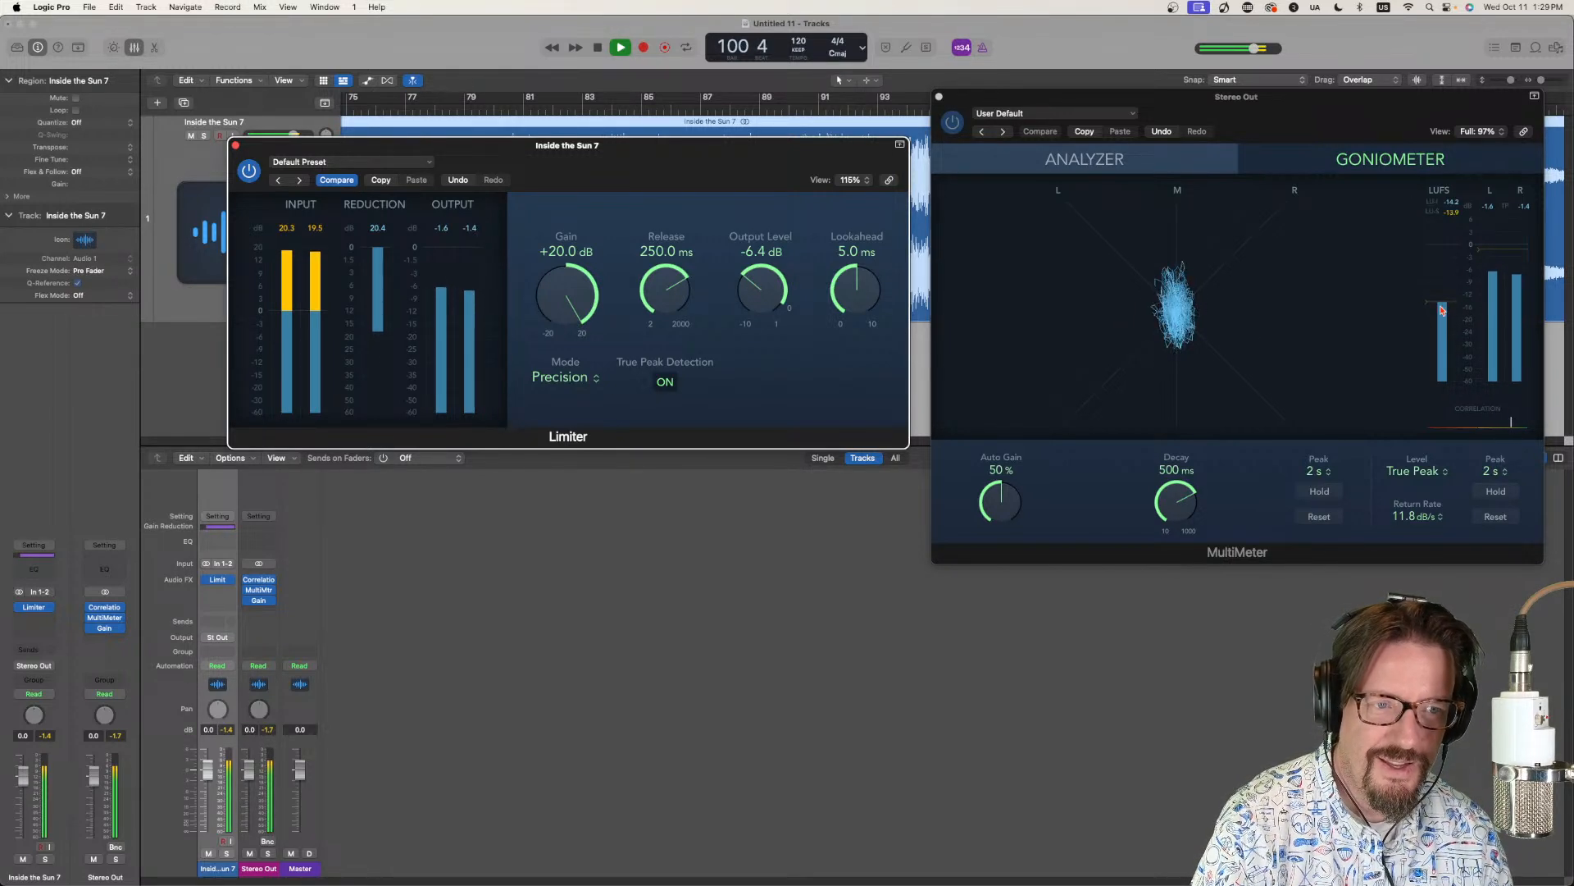
key(space)
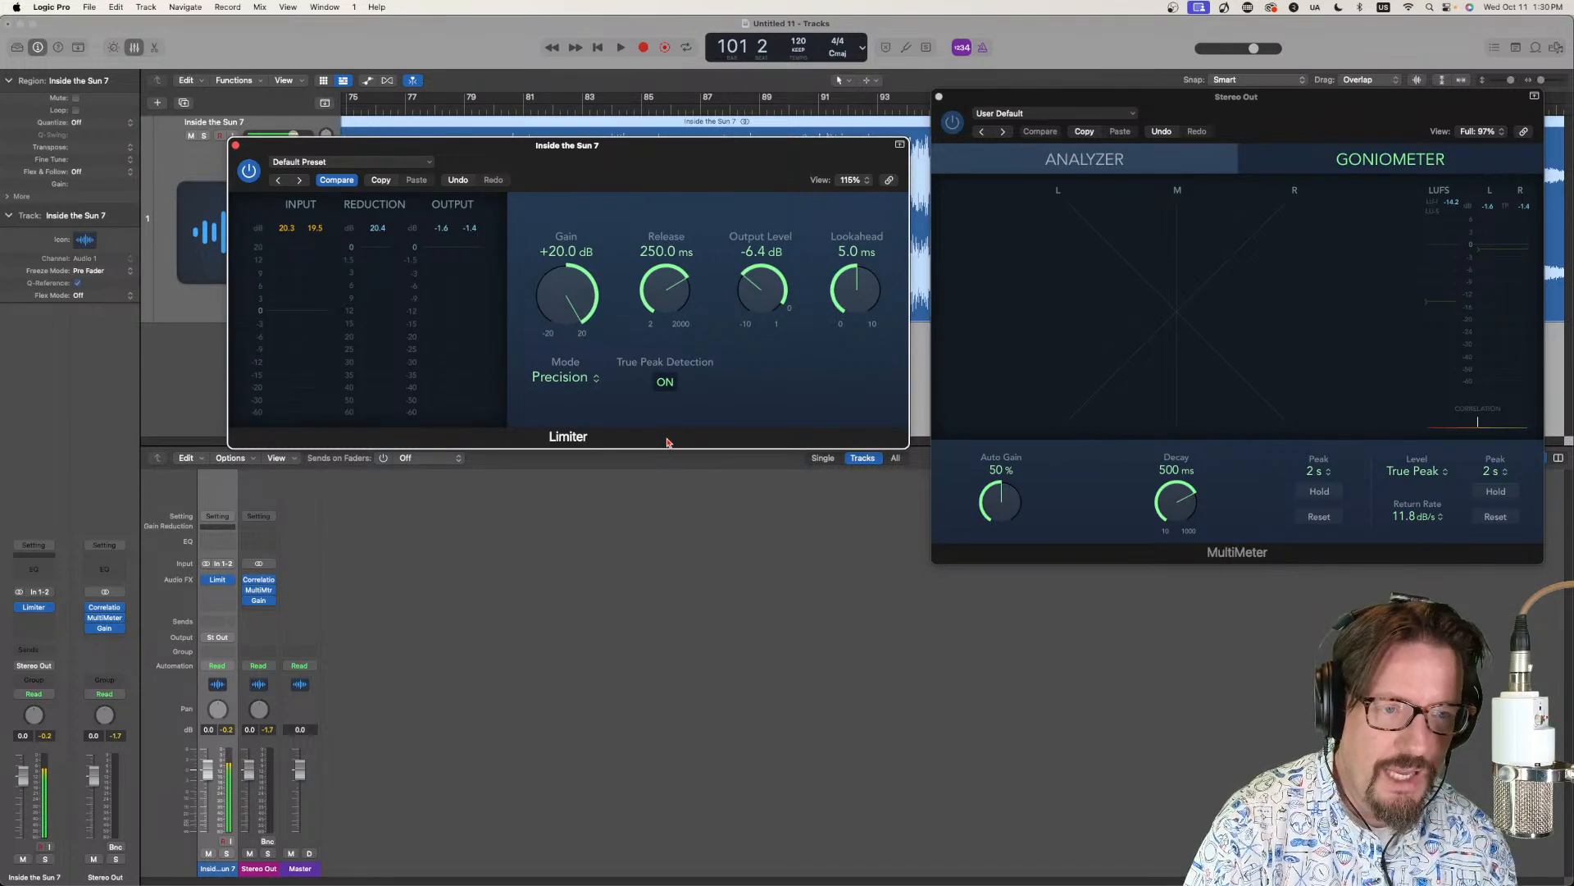
Switch the MultiMeter to the Analyzer and, while auditioning, set the Limiter's Gain to +1.1 dB and Output Level to -1.2 dB.
click(1074, 158)
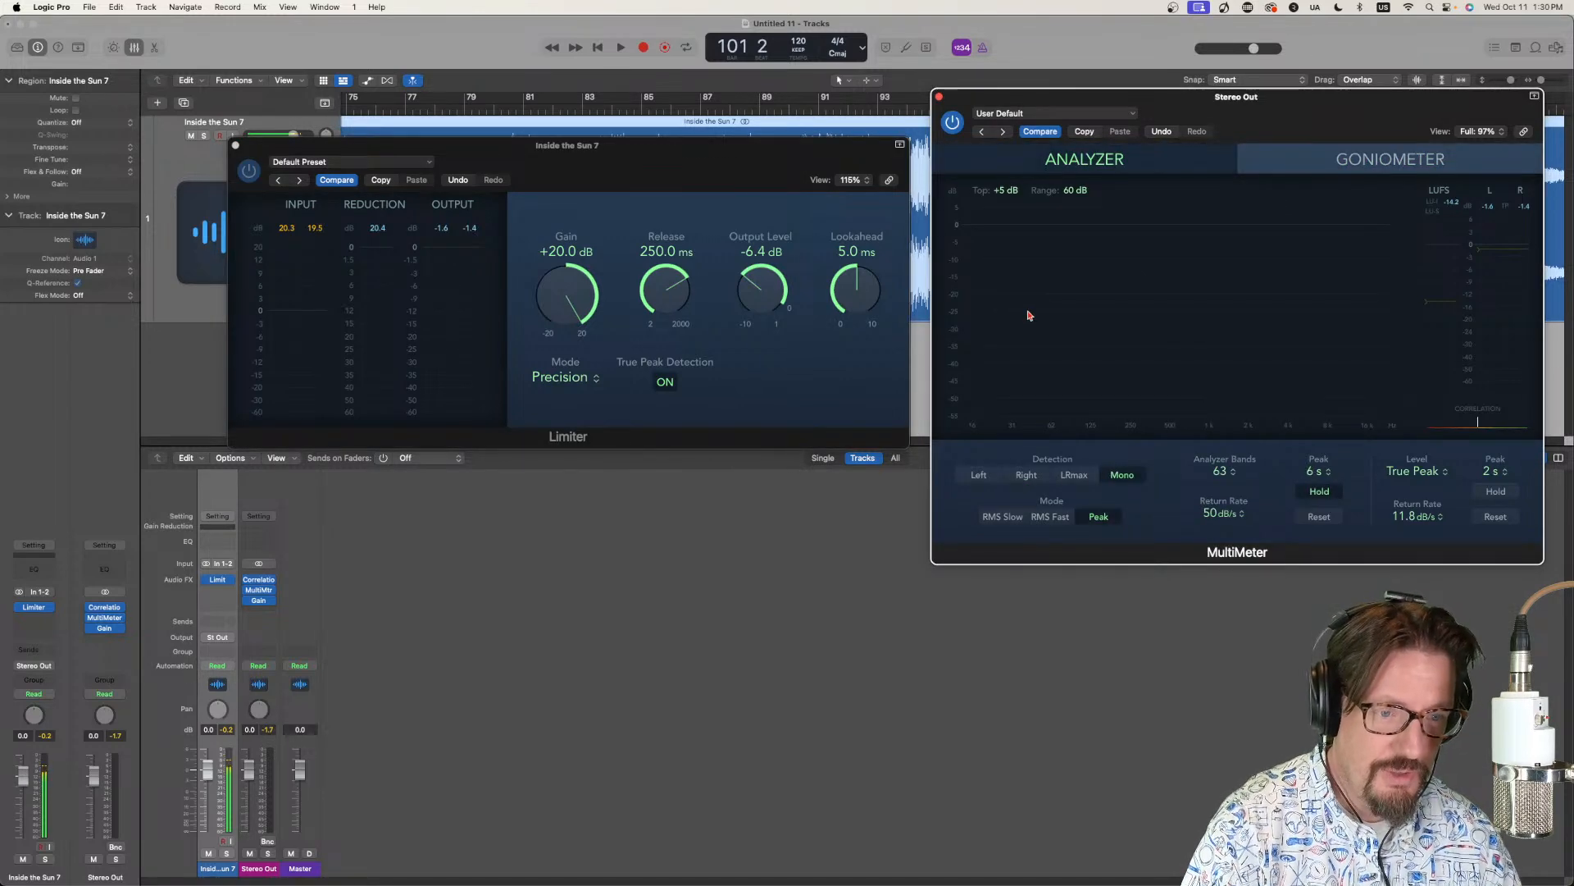
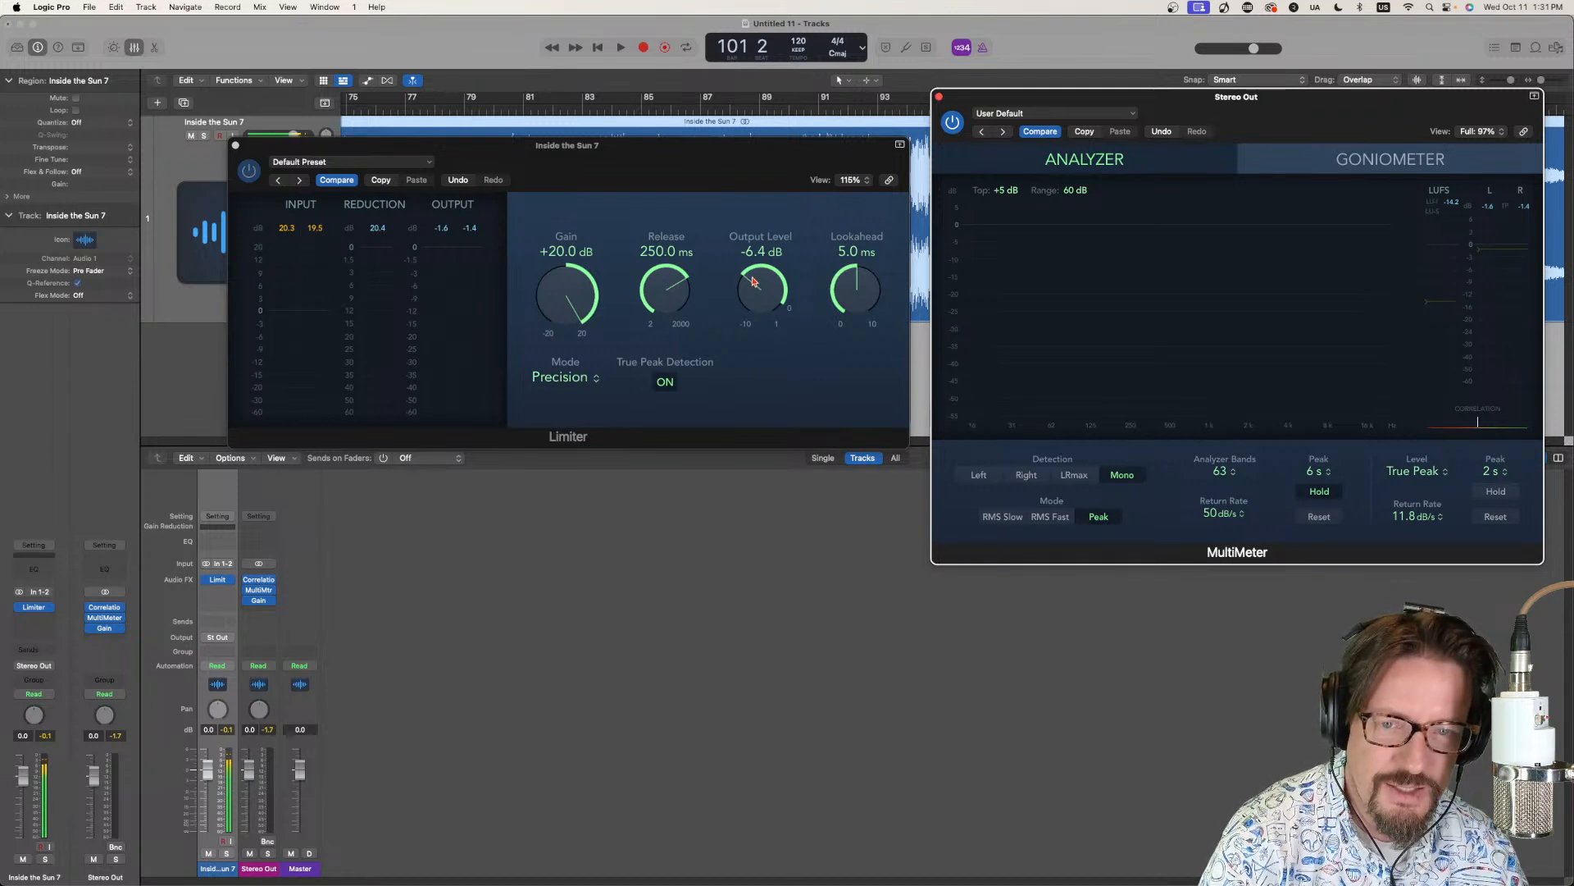
drag(555, 287, 591, 364)
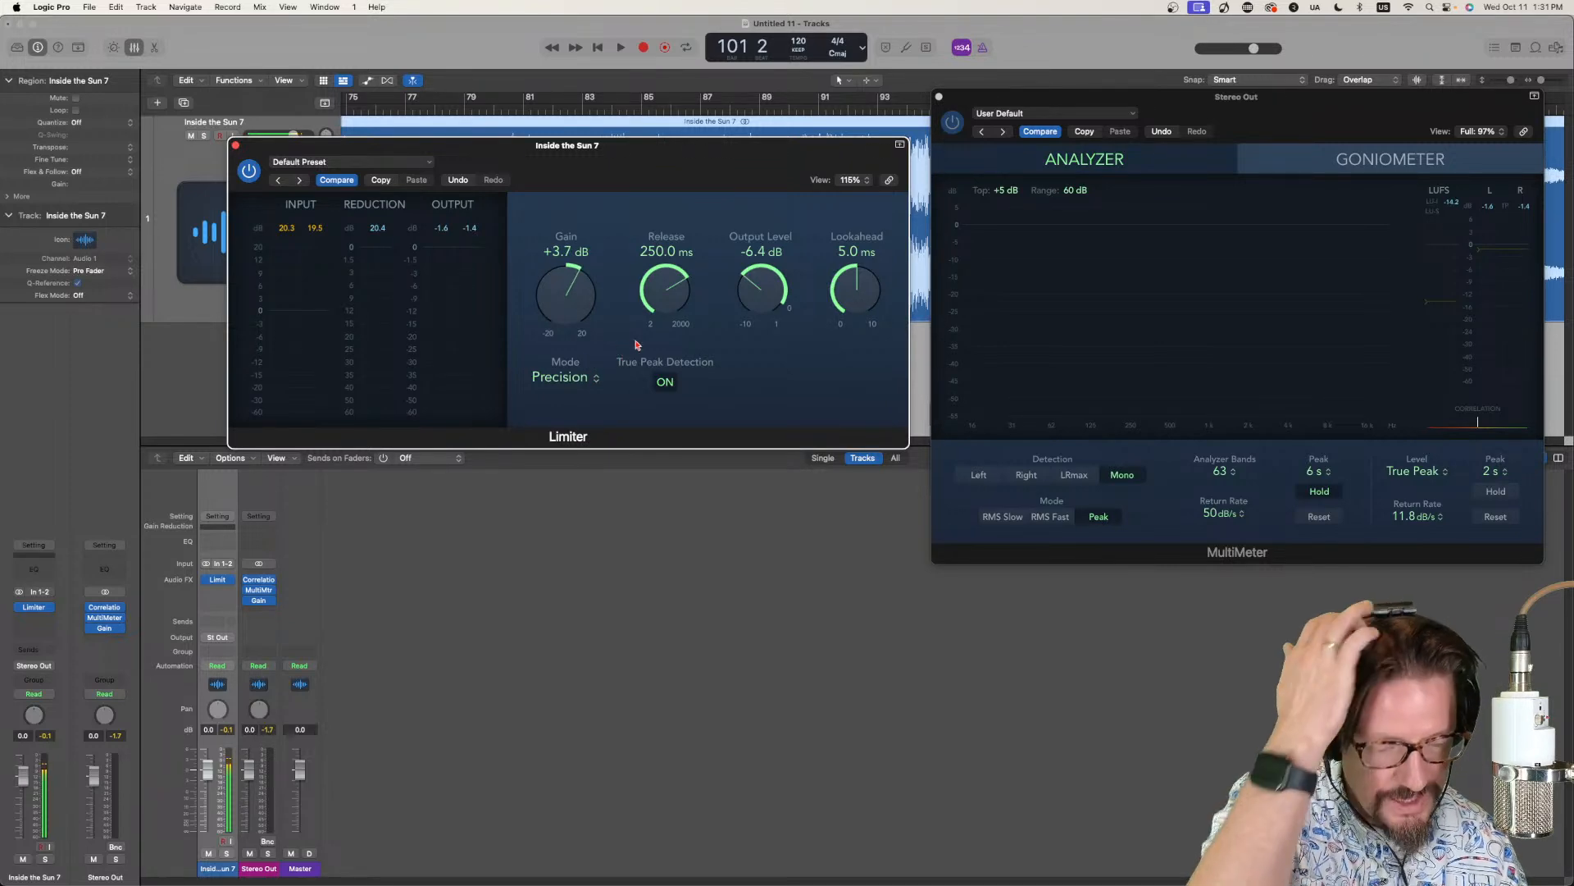
key(space)
drag(756, 289, 760, 231)
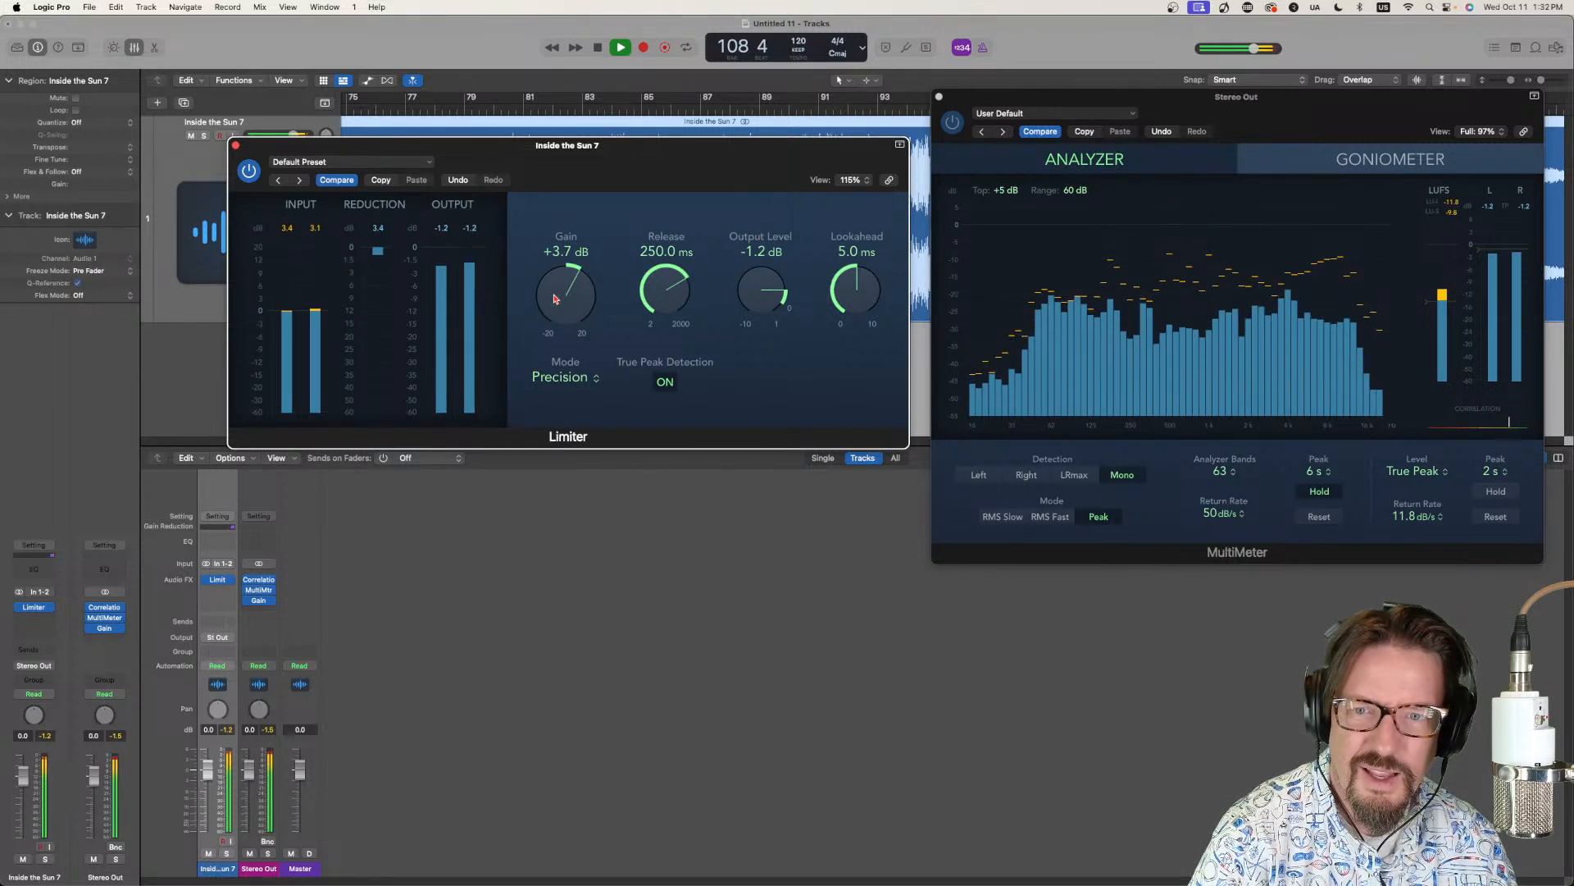
drag(553, 306, 559, 317)
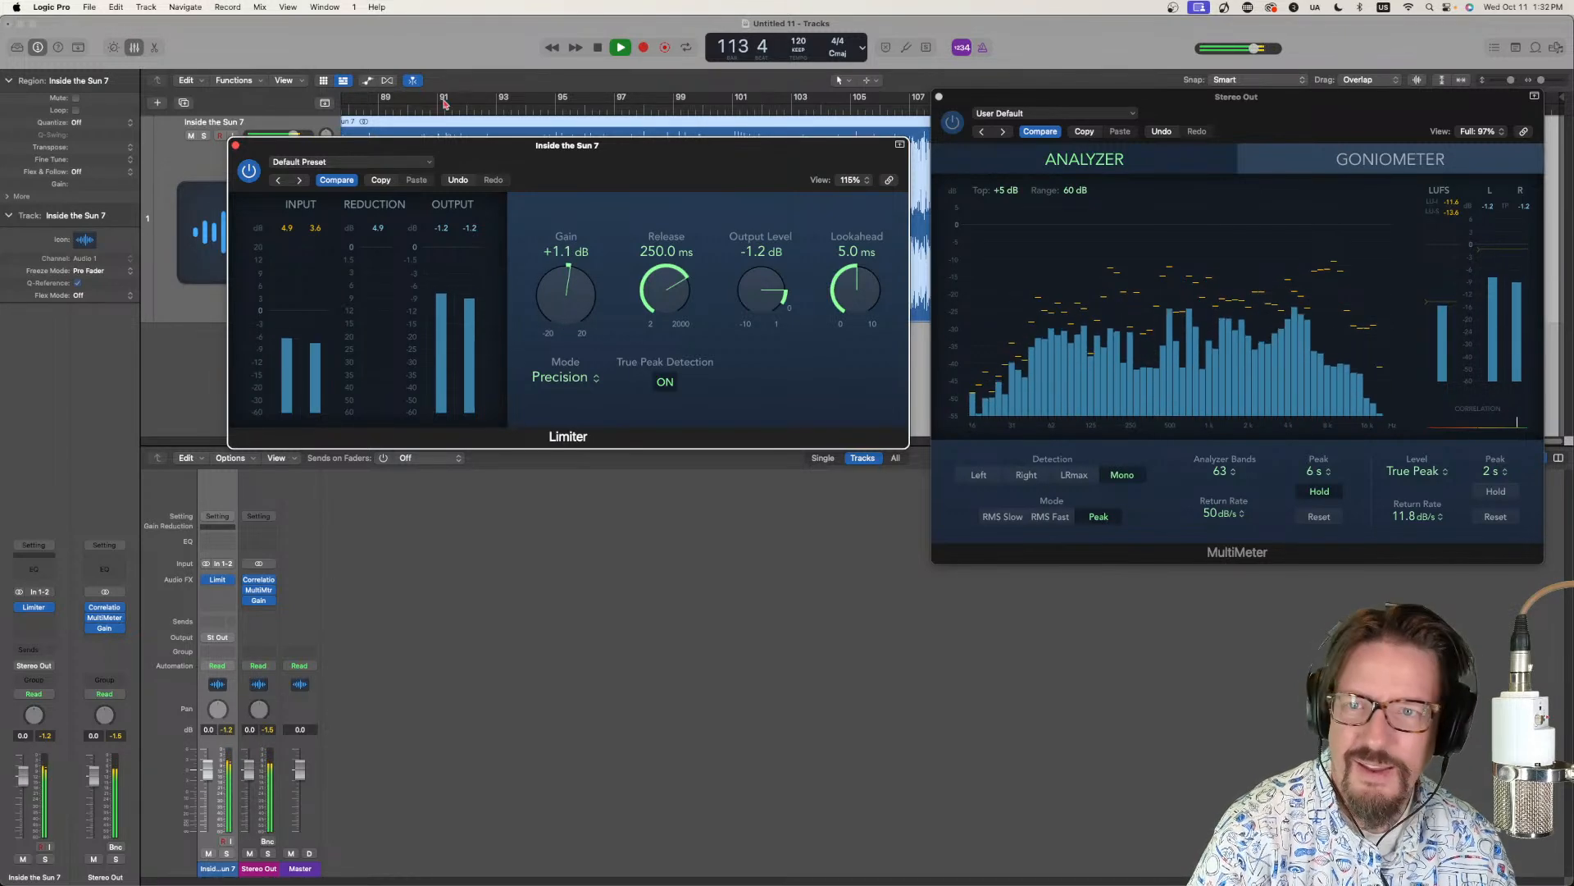
click(380, 100)
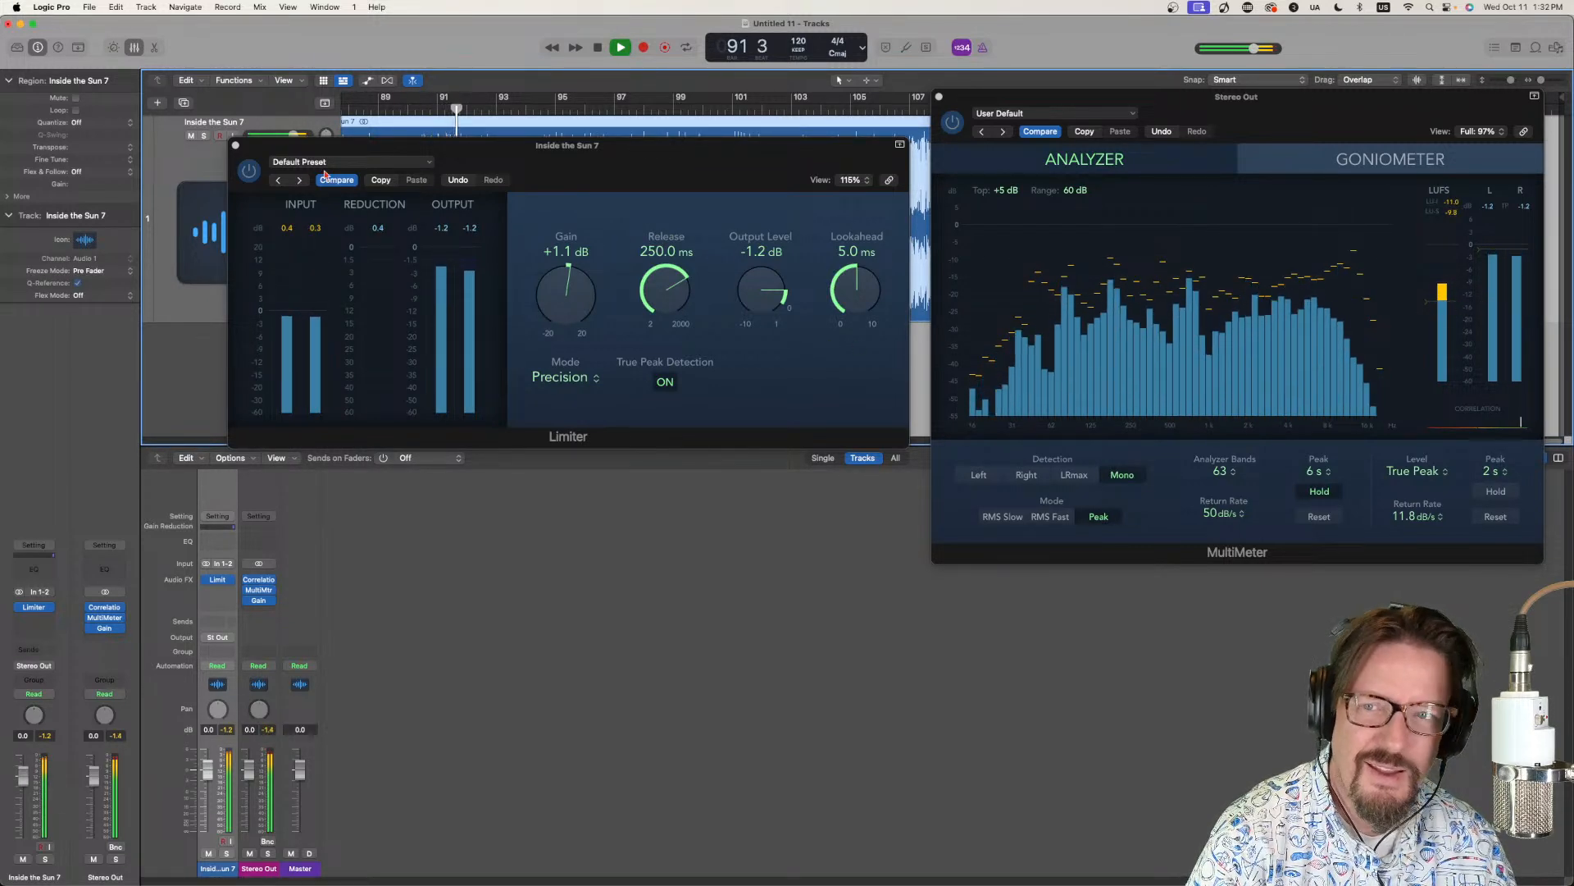
key(space)
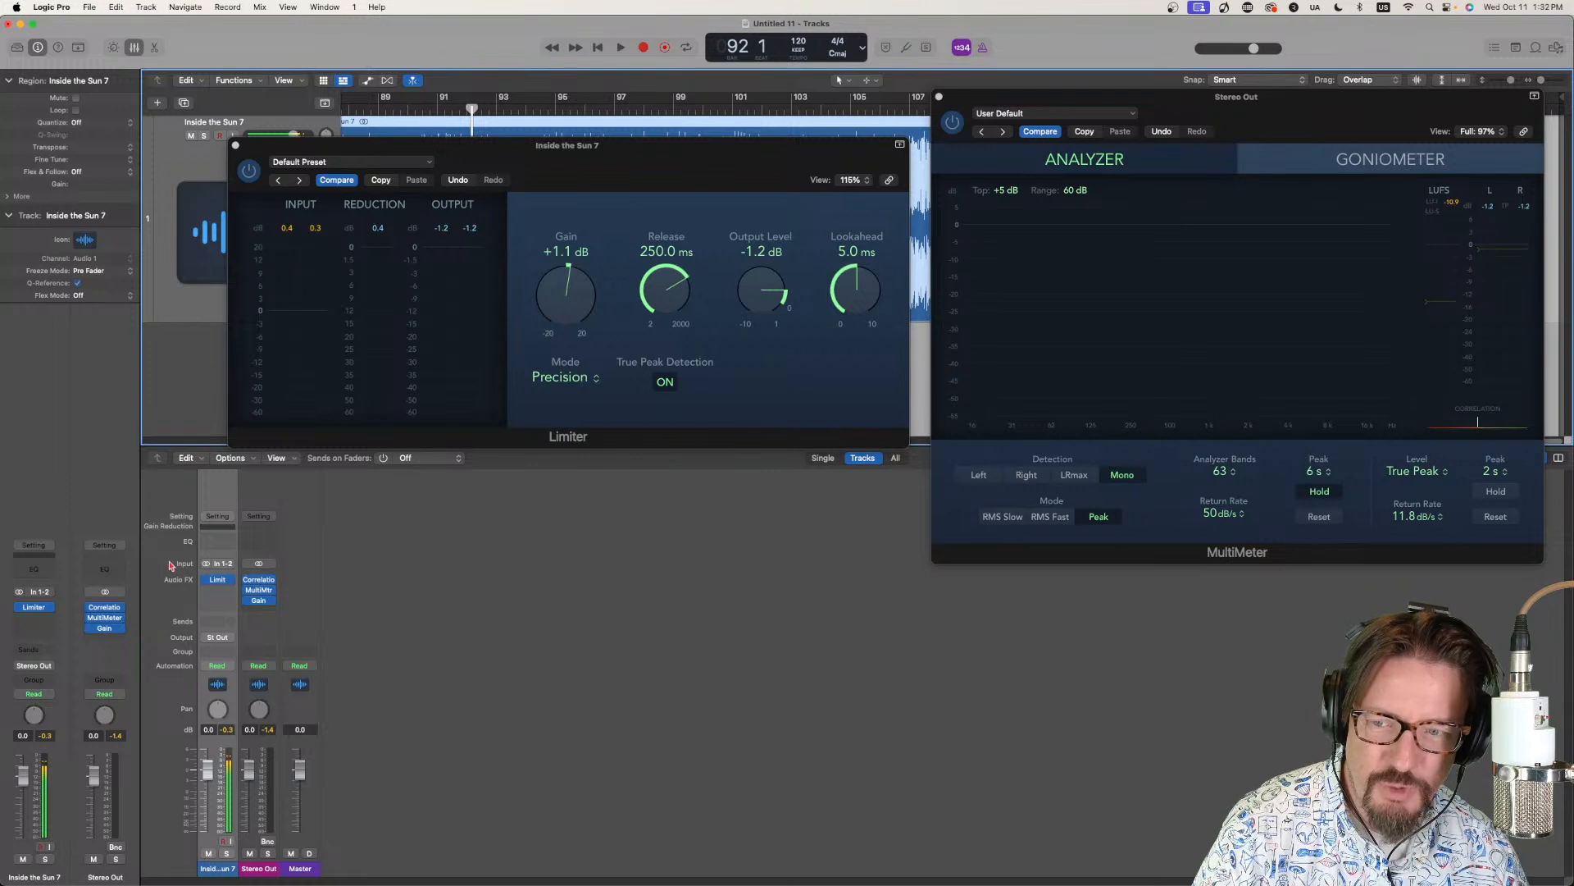
Insert a Compressor before the Limiter on the Inside the Sun 7 channel and place its window beside the MultiMeter.
click(221, 578)
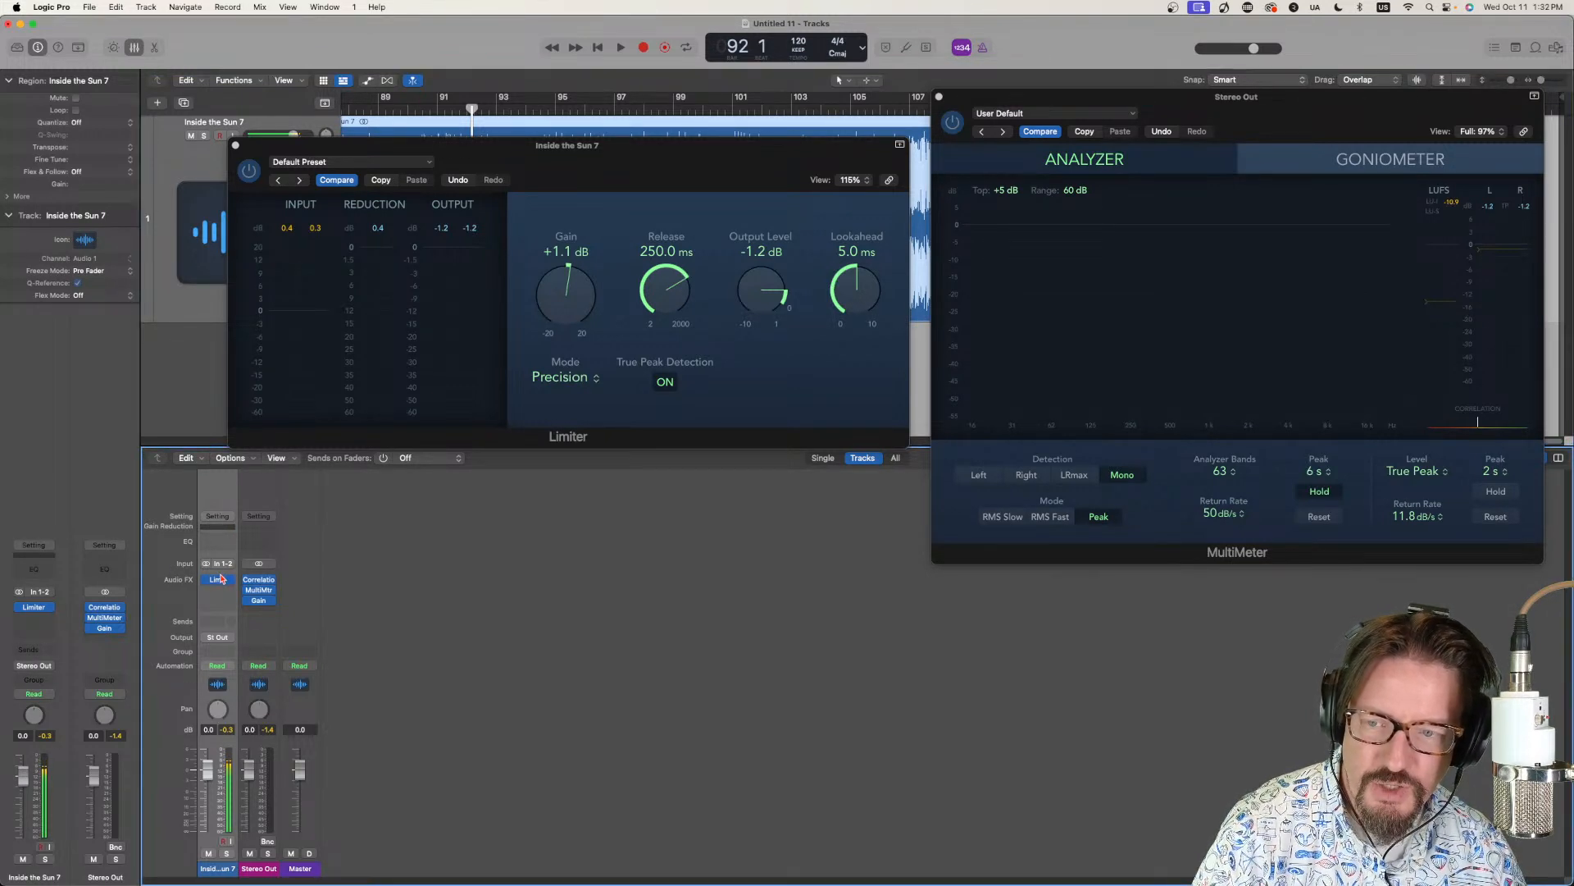
click(221, 578)
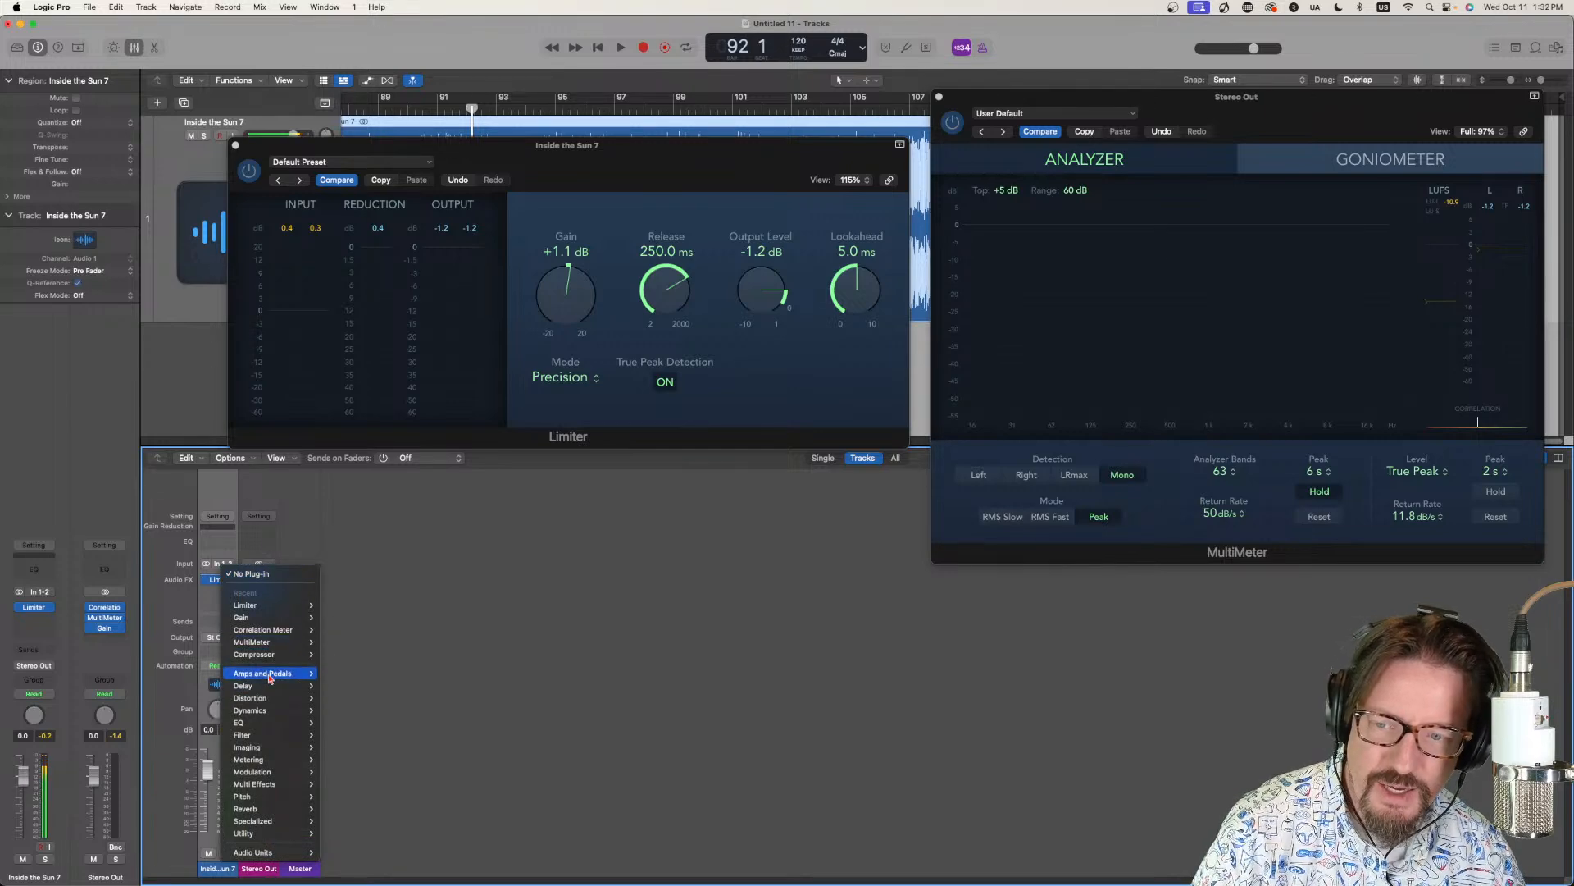
click(340, 655)
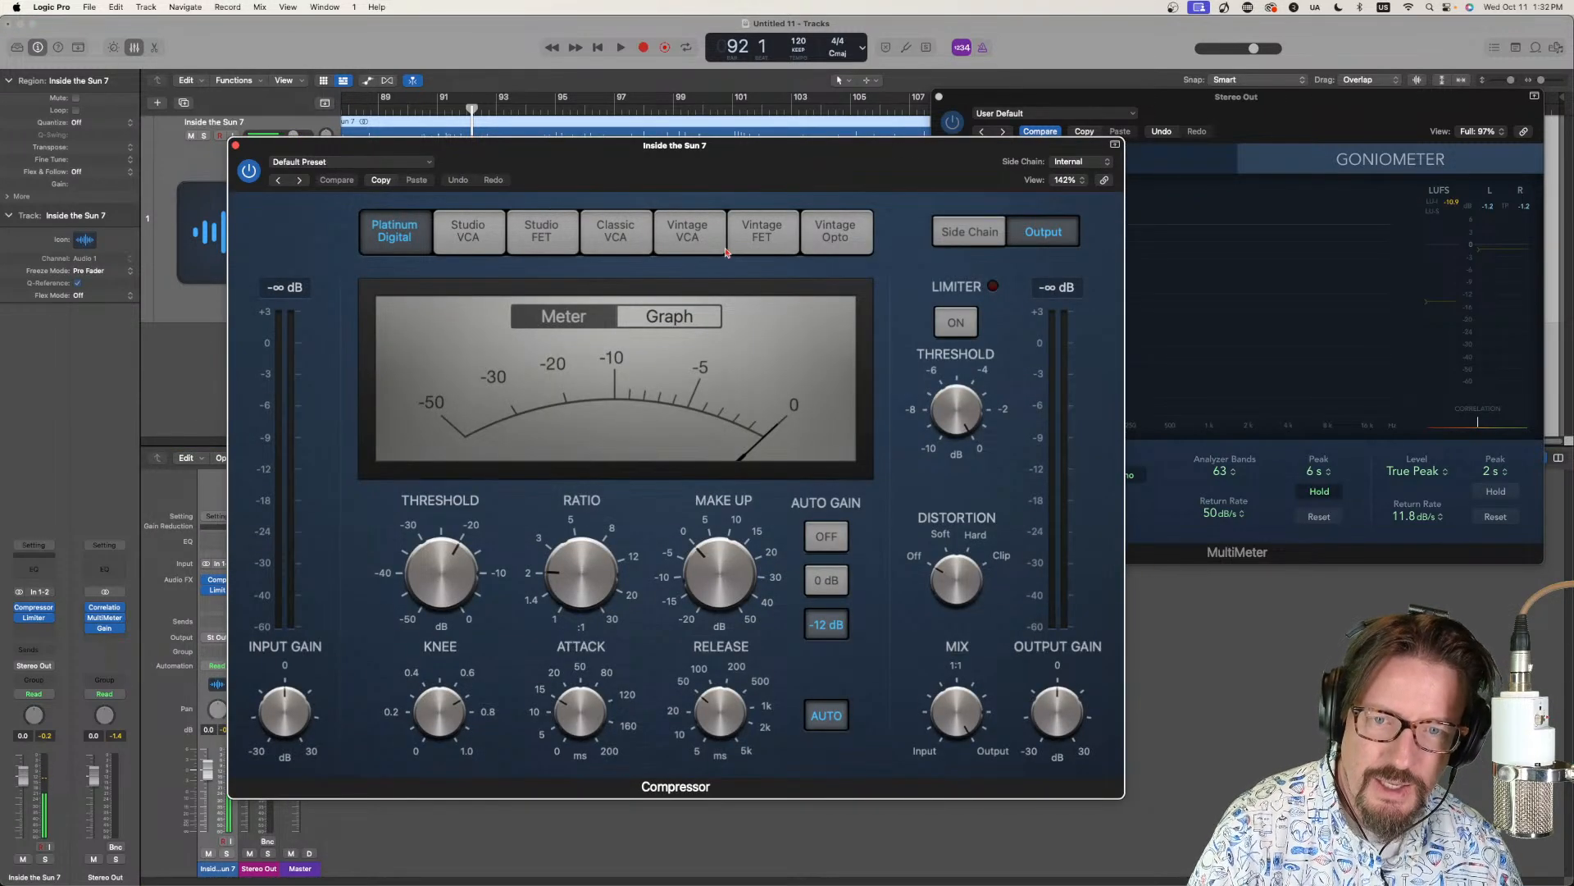
drag(969, 165, 774, 115)
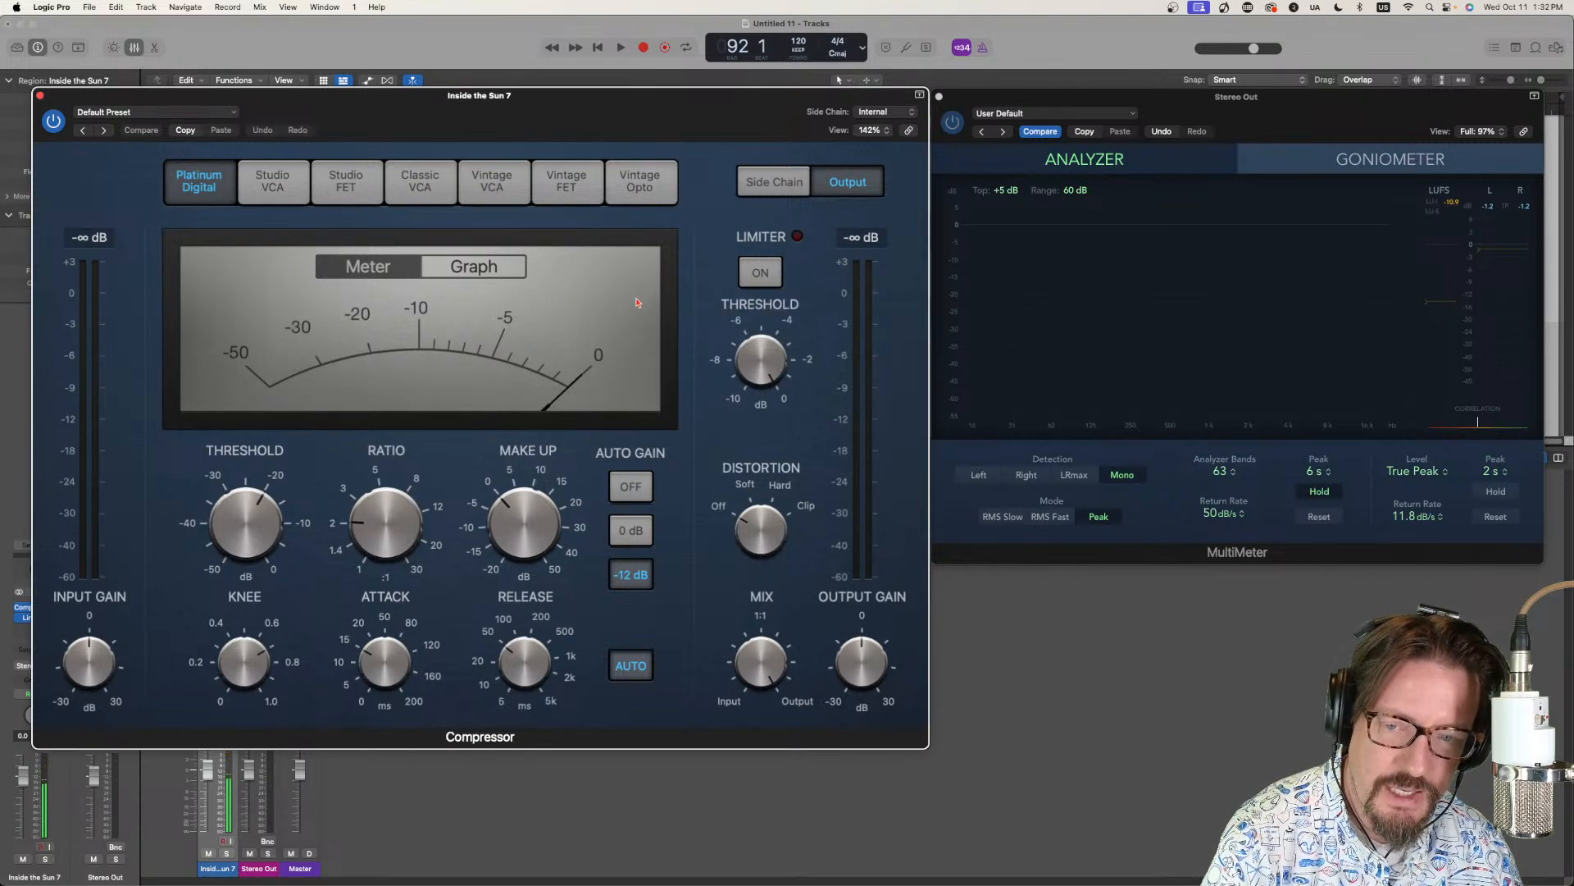
Switch the Compressor display to Graph and set its side chain detection to Peak.
click(511, 273)
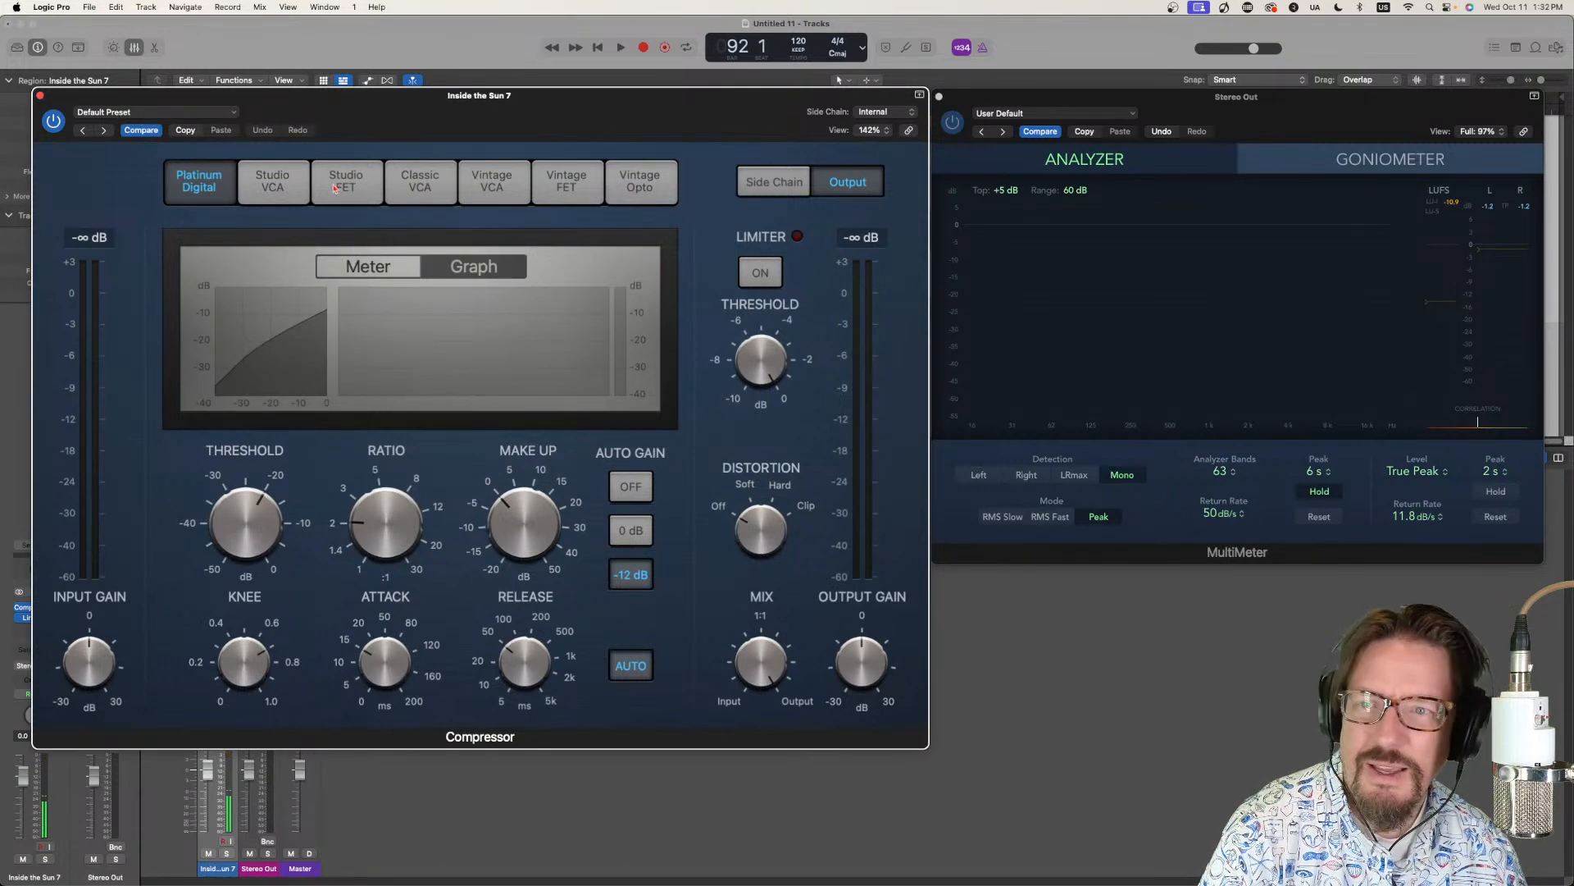
click(781, 187)
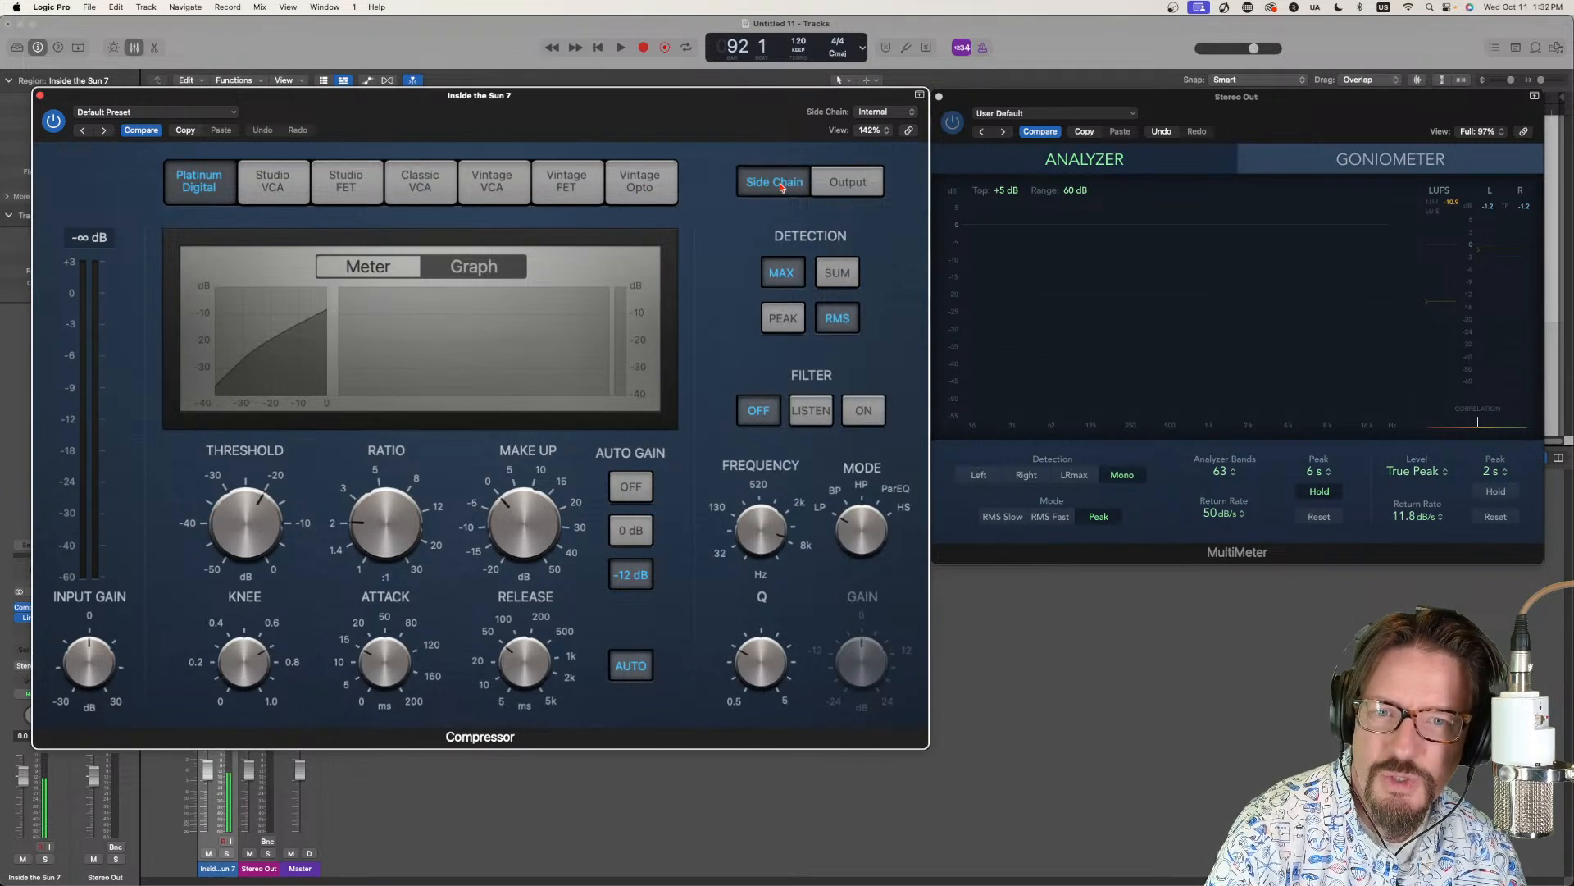
click(779, 319)
During playback, set the Compressor's Ratio to 1.4:1, raise the Threshold, set Knee to 0.7 and Attack to 29.0 ms, and adjust Release.
key(space)
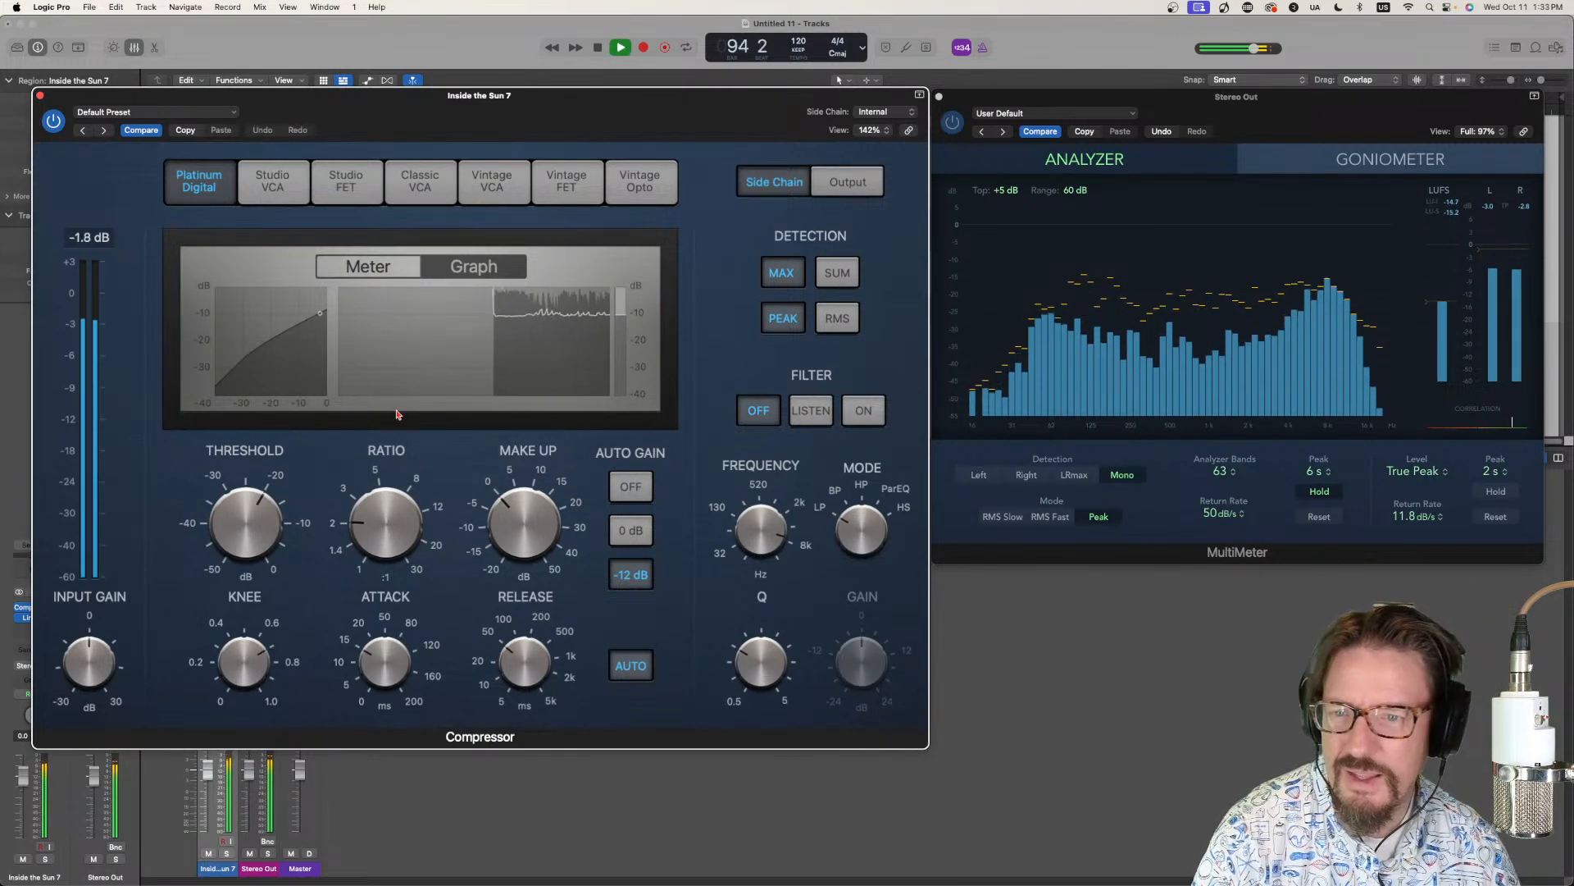
mouse_move(344, 520)
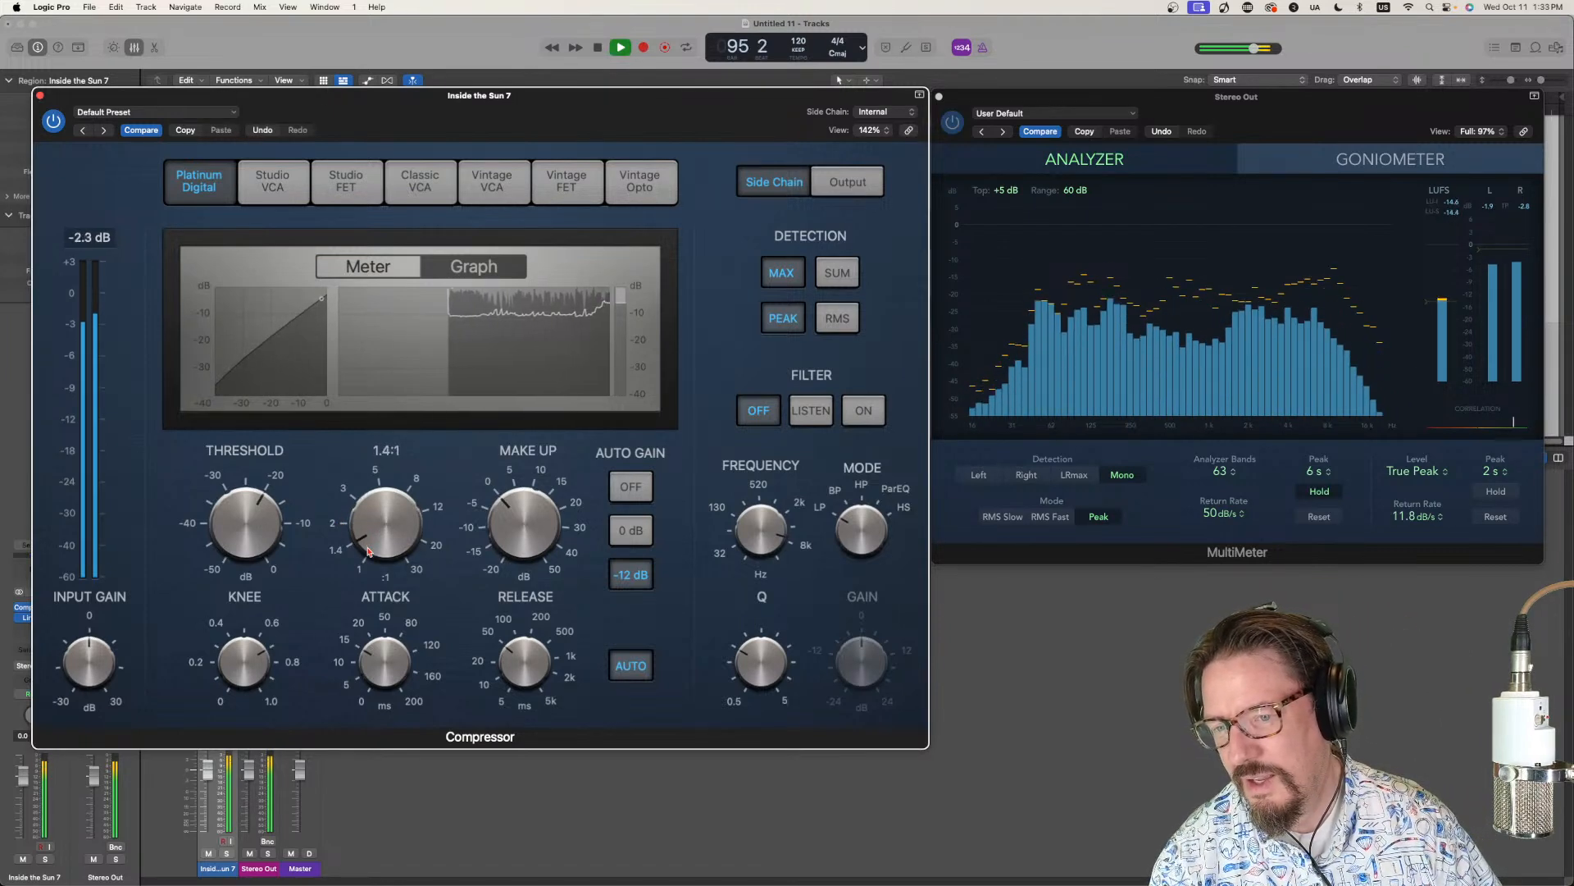
mouse_move(243, 523)
drag(241, 522, 241, 497)
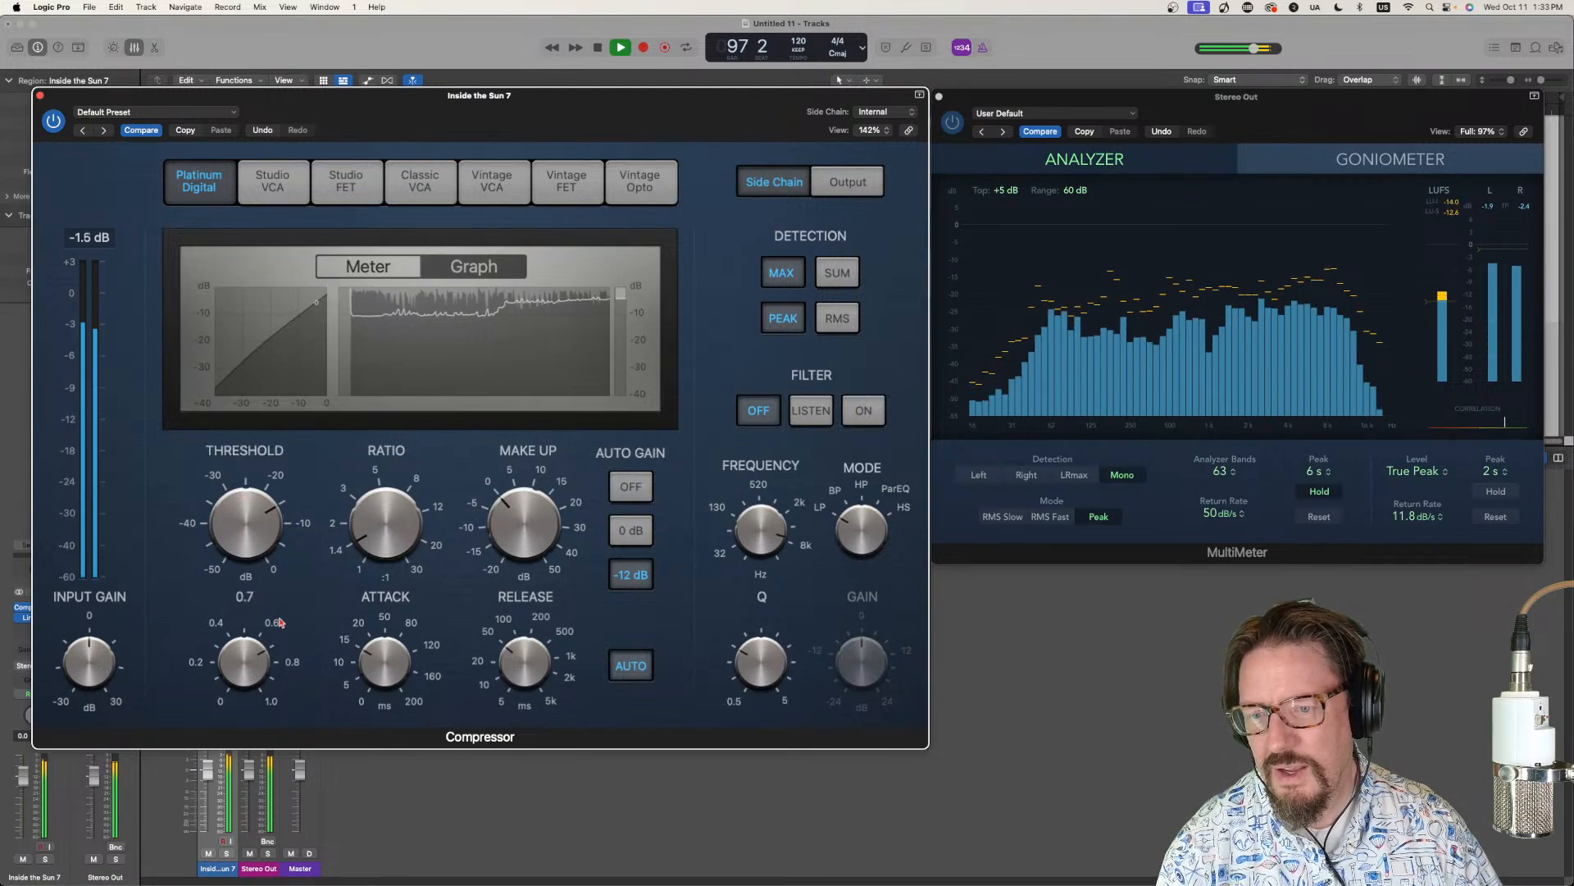
mouse_move(367, 656)
drag(367, 656, 373, 629)
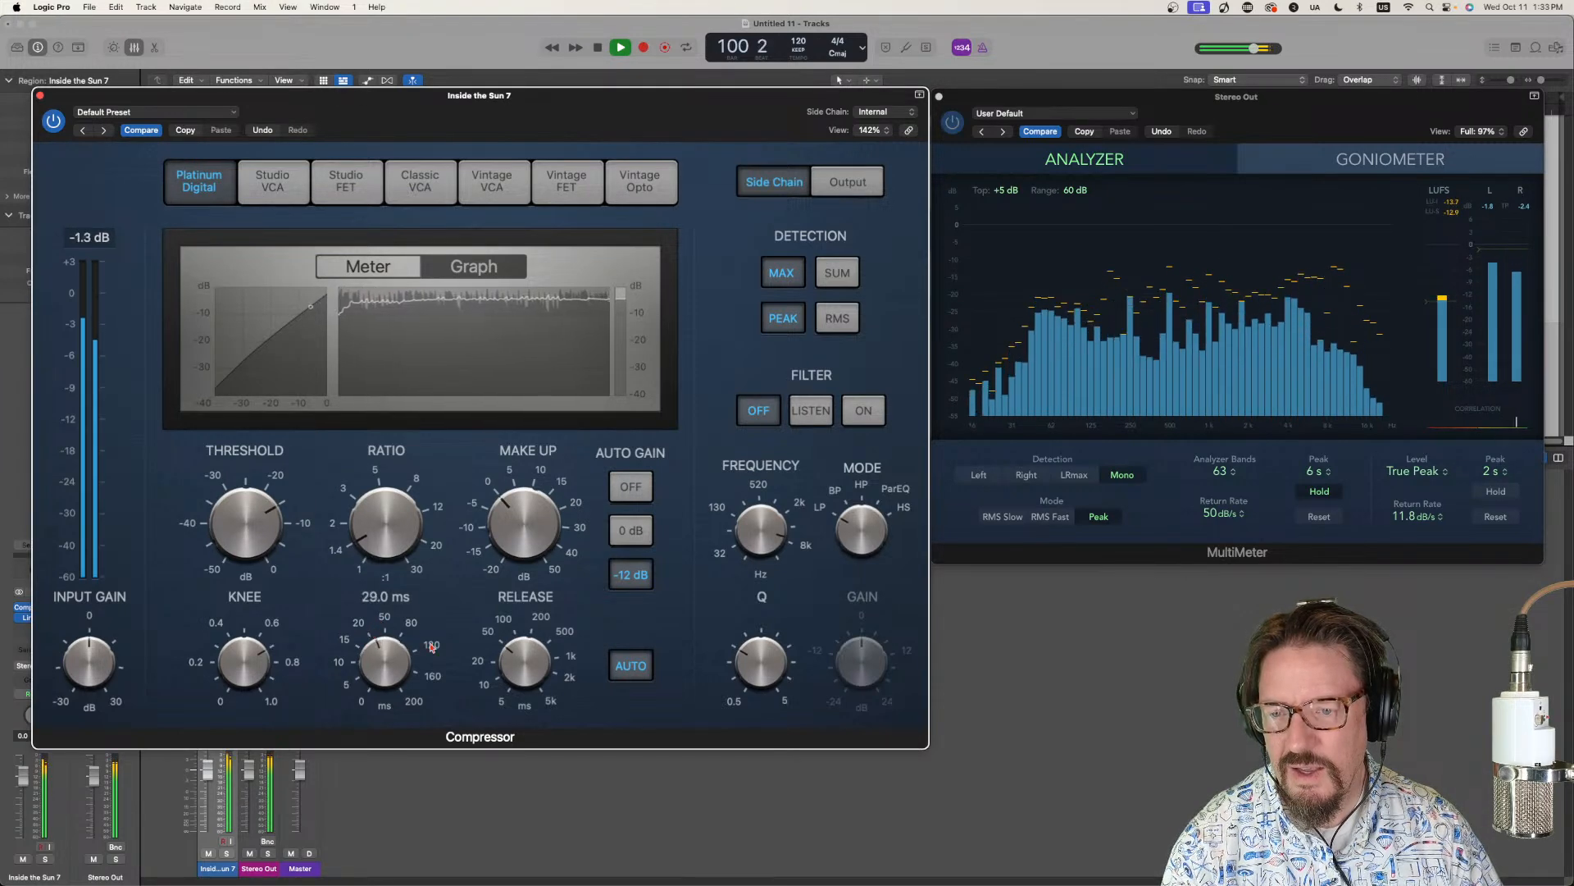
drag(507, 643, 506, 640)
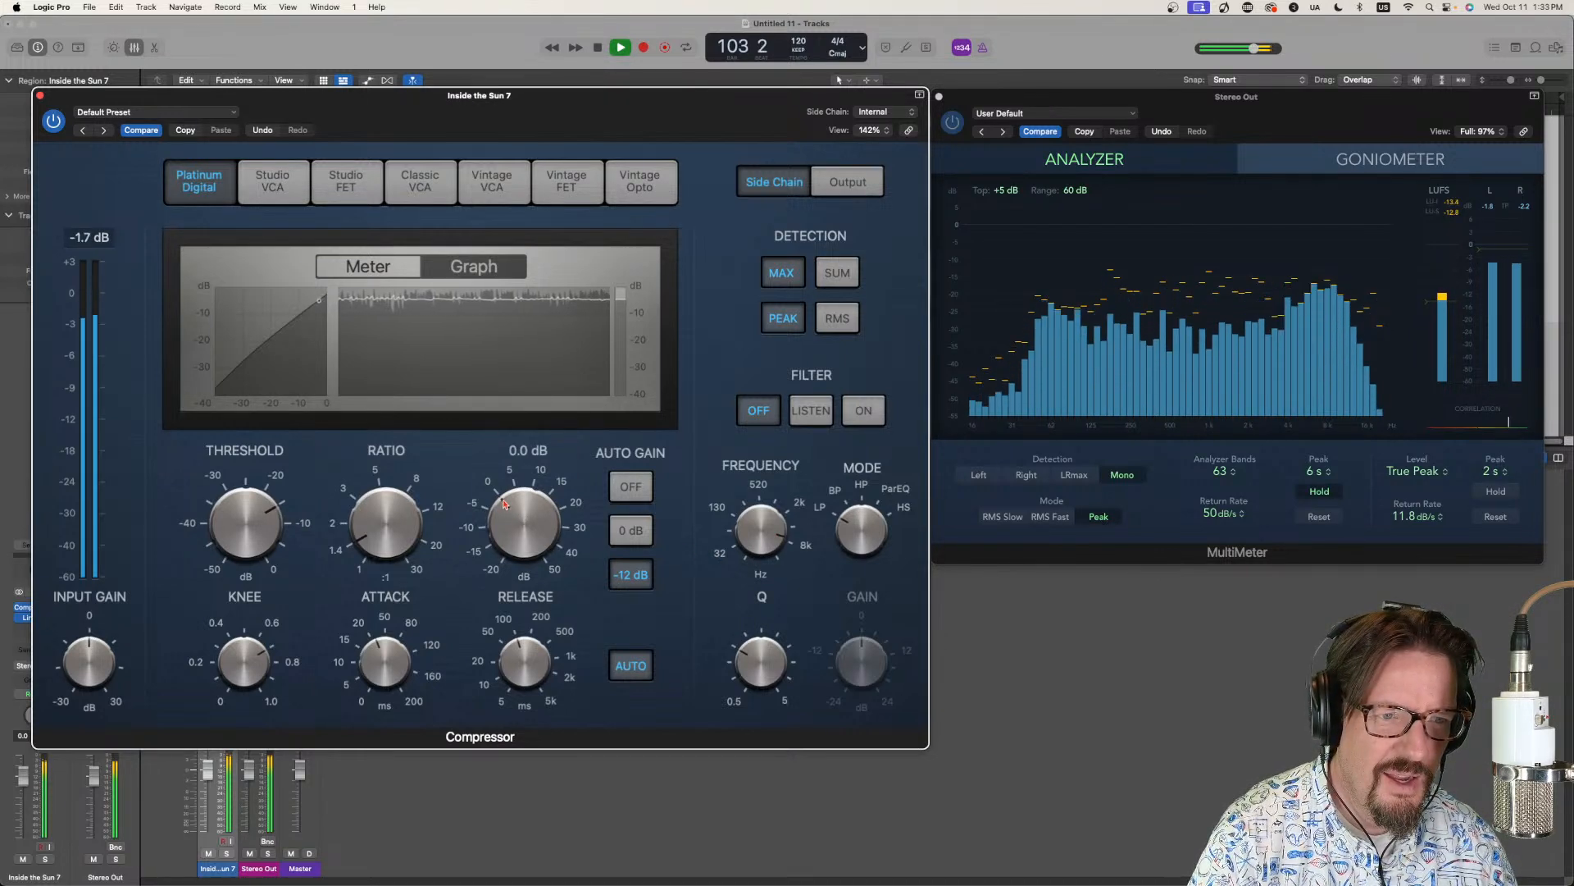
Try the Compressor's Make Up gain at 2.0 dB and lower it again while listening.
scroll(505, 504, down, 1)
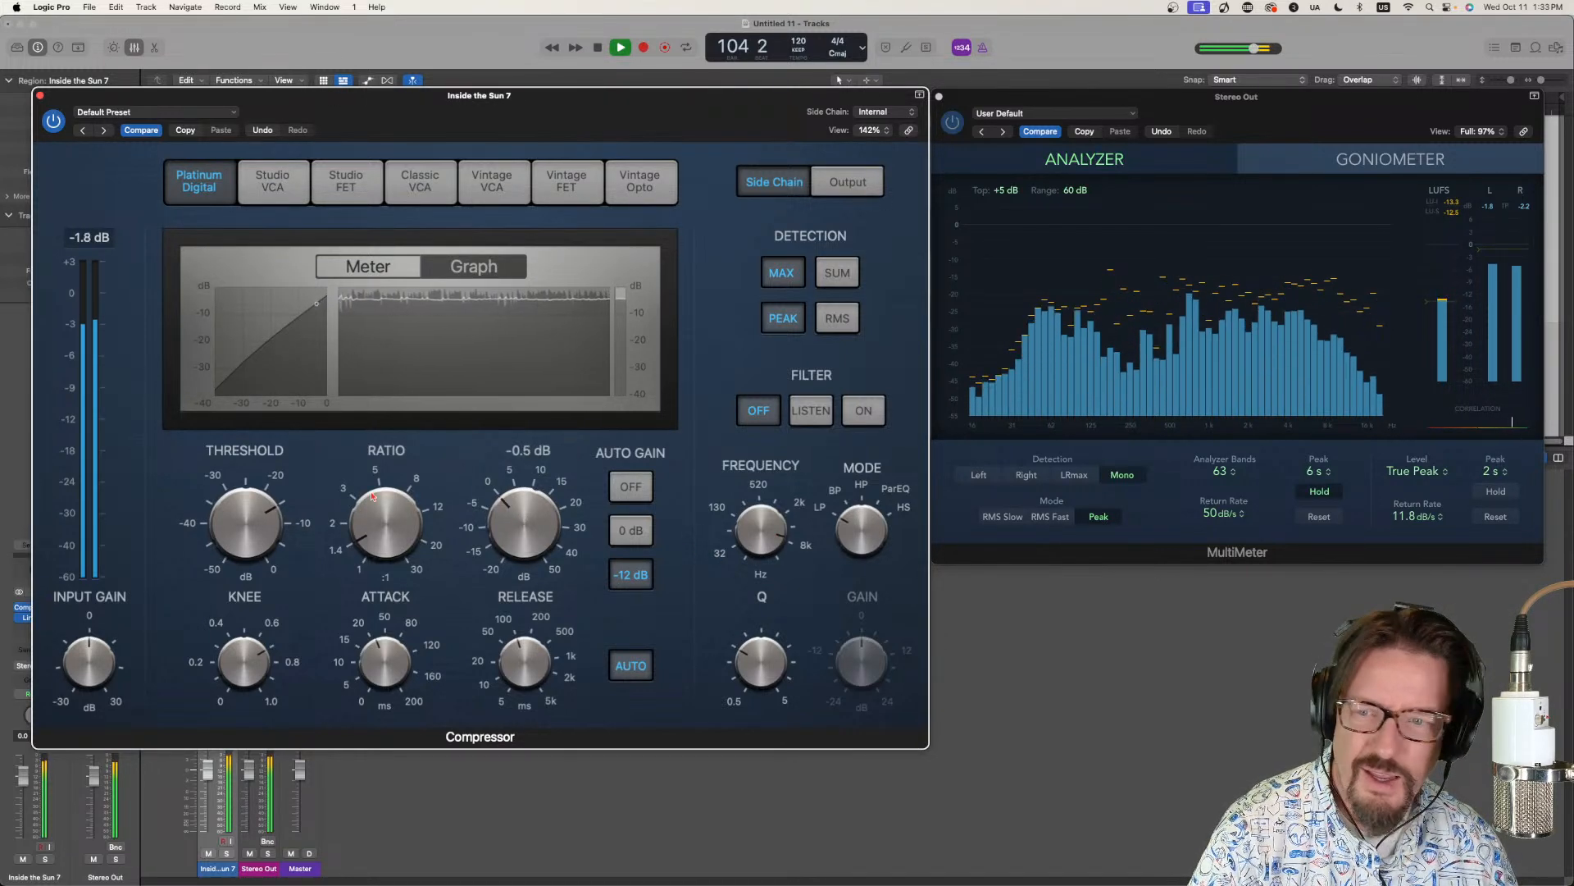
scroll(494, 508, up, 4)
scroll(494, 508, up, 1)
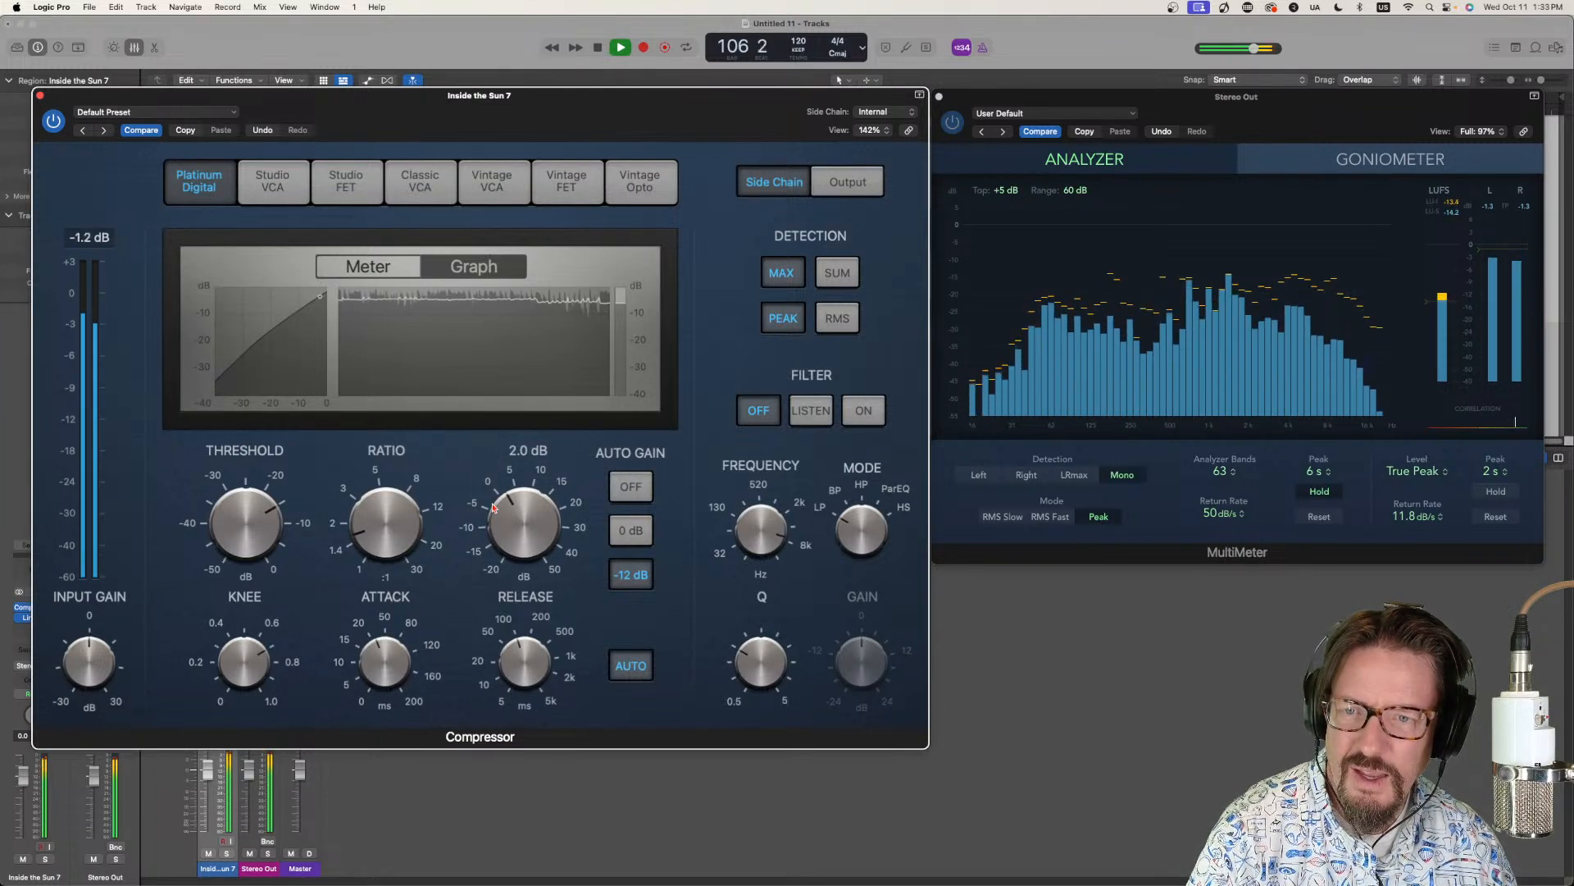
scroll(494, 509, down, 6)
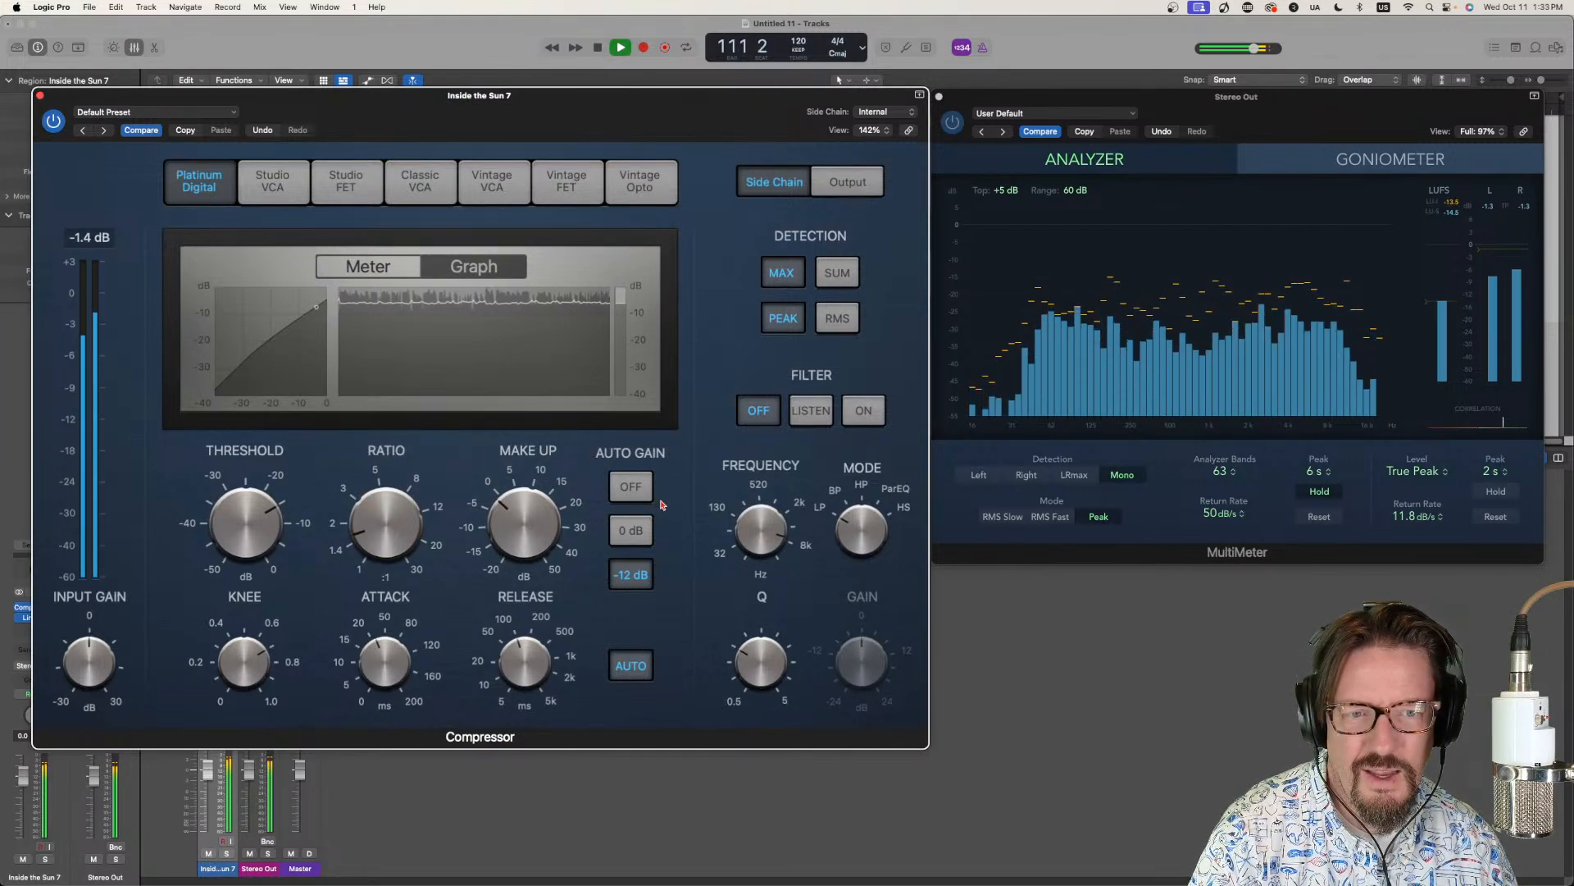
Close the Compressor and continue playback from about bar 27 of the track.
click(39, 96)
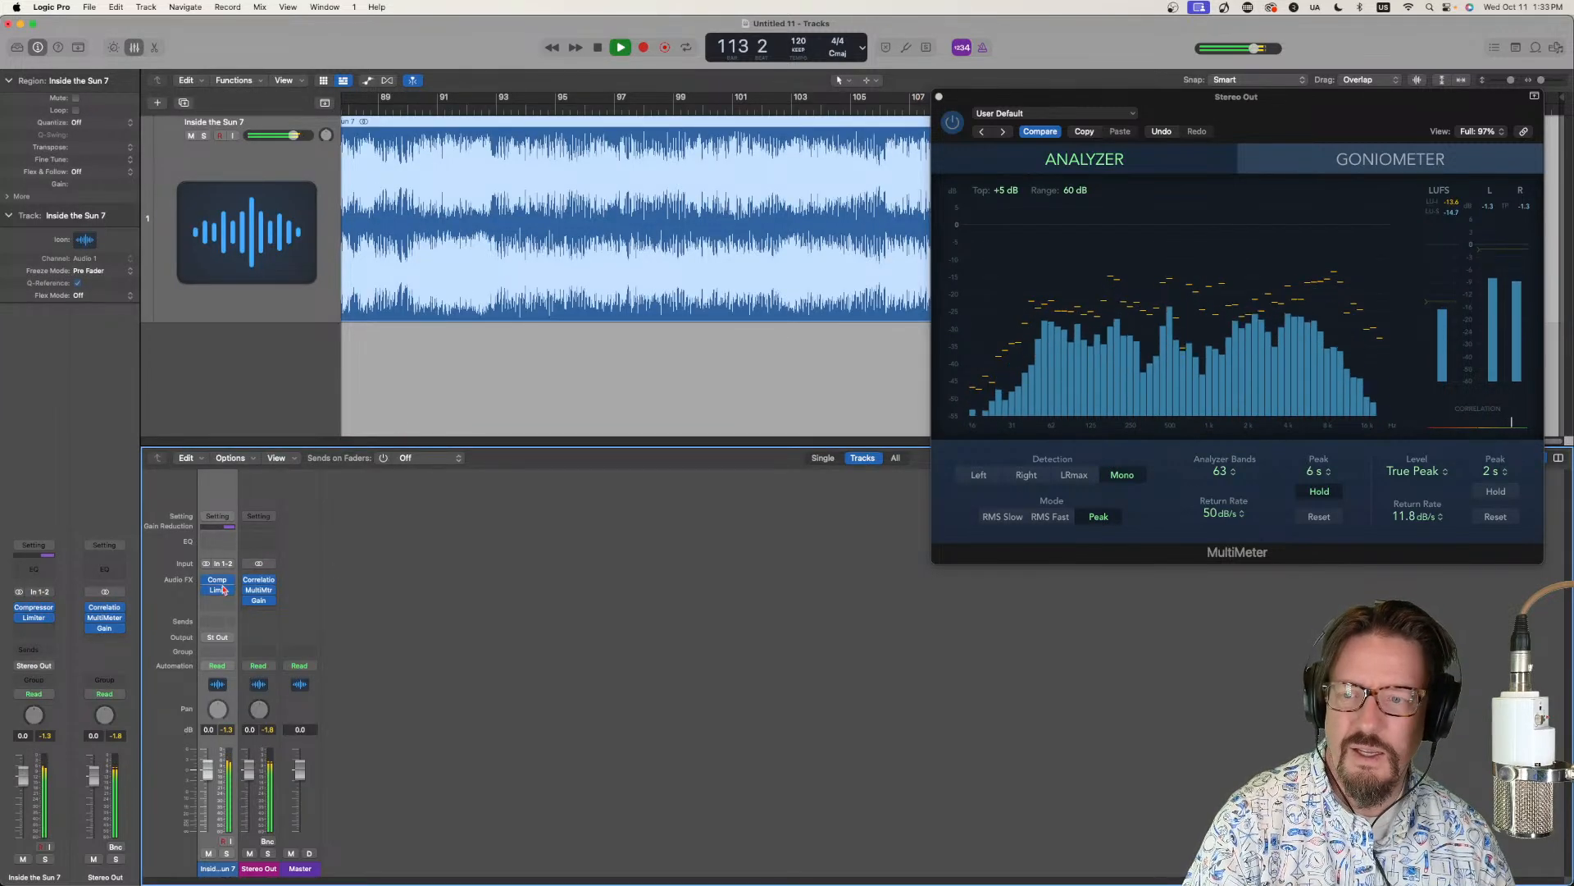
click(364, 112)
scroll(481, 161, left, 10)
scroll(435, 151, left, 12)
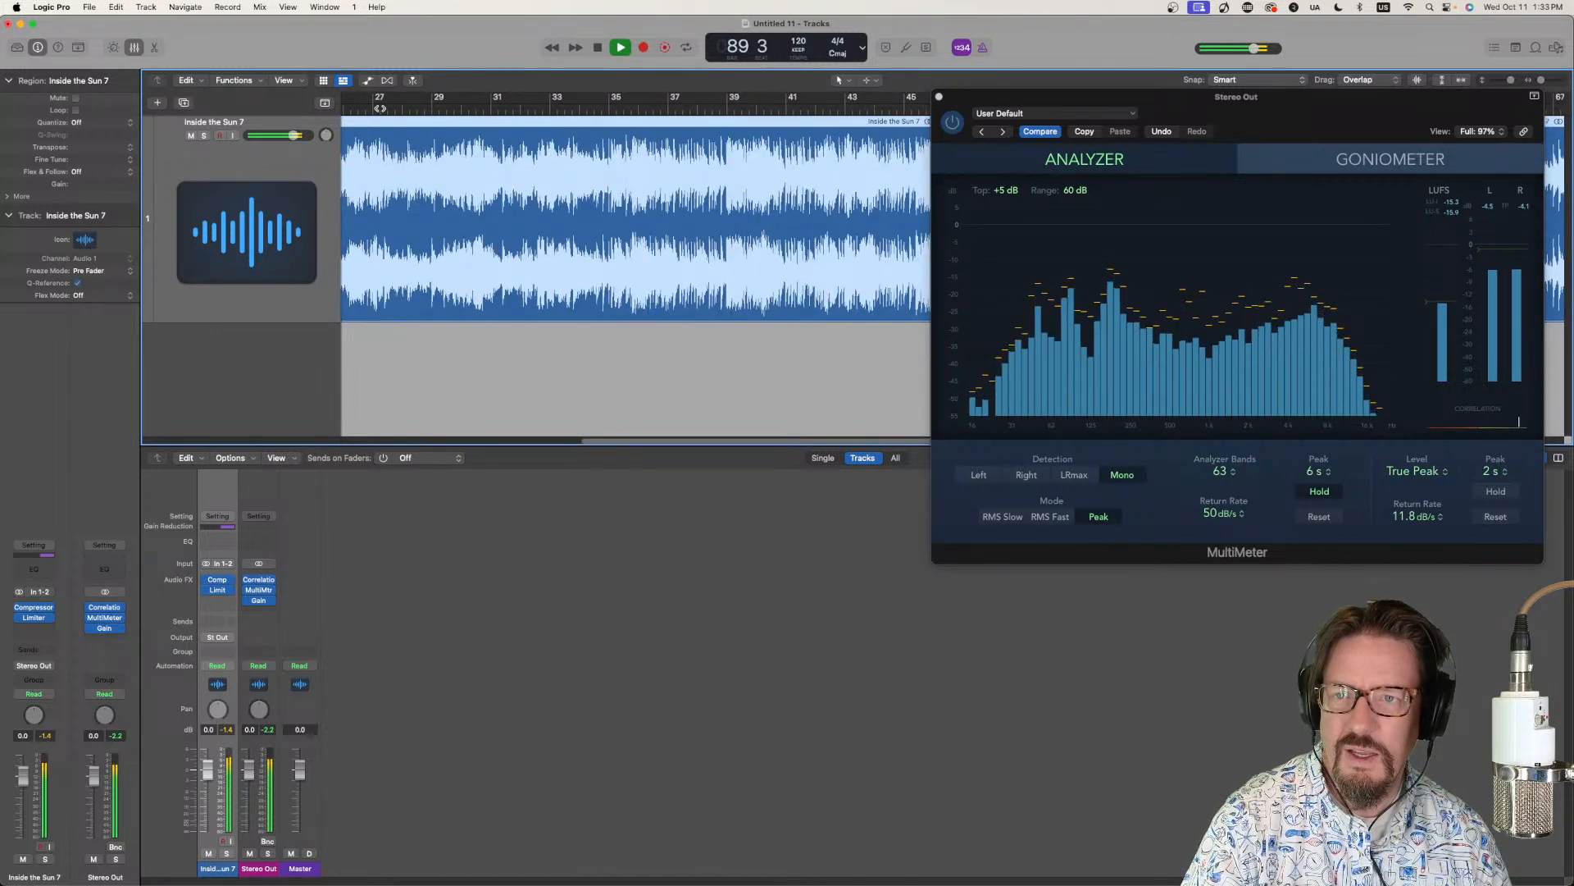
click(382, 108)
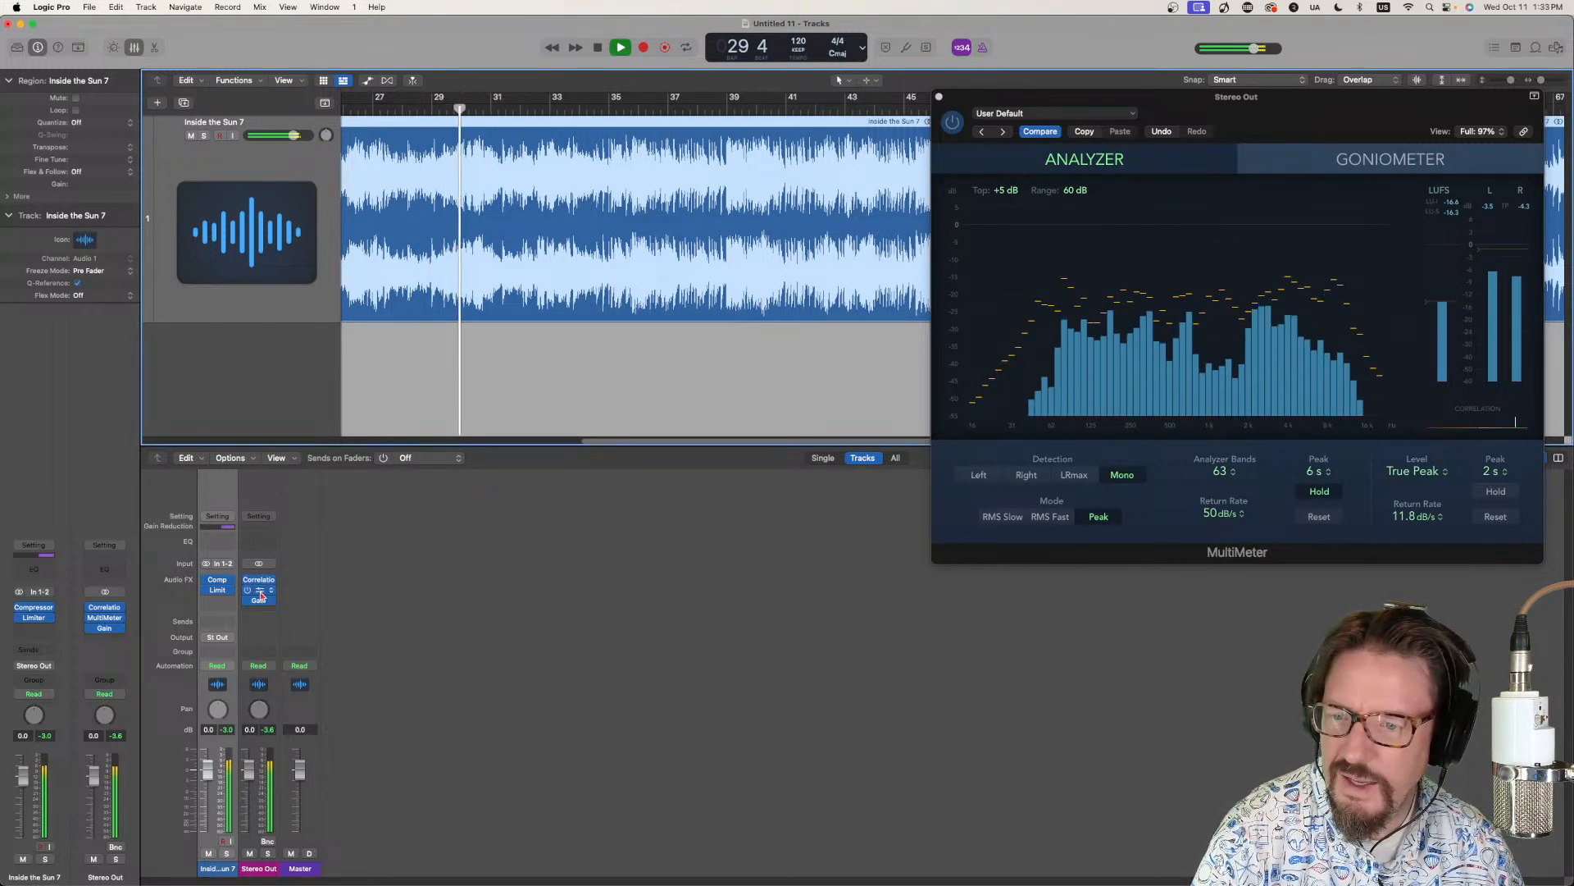
Reopen the channel's Limiter and set its Output Level to -1.0 dB and Gain to +3.6 dB.
click(219, 592)
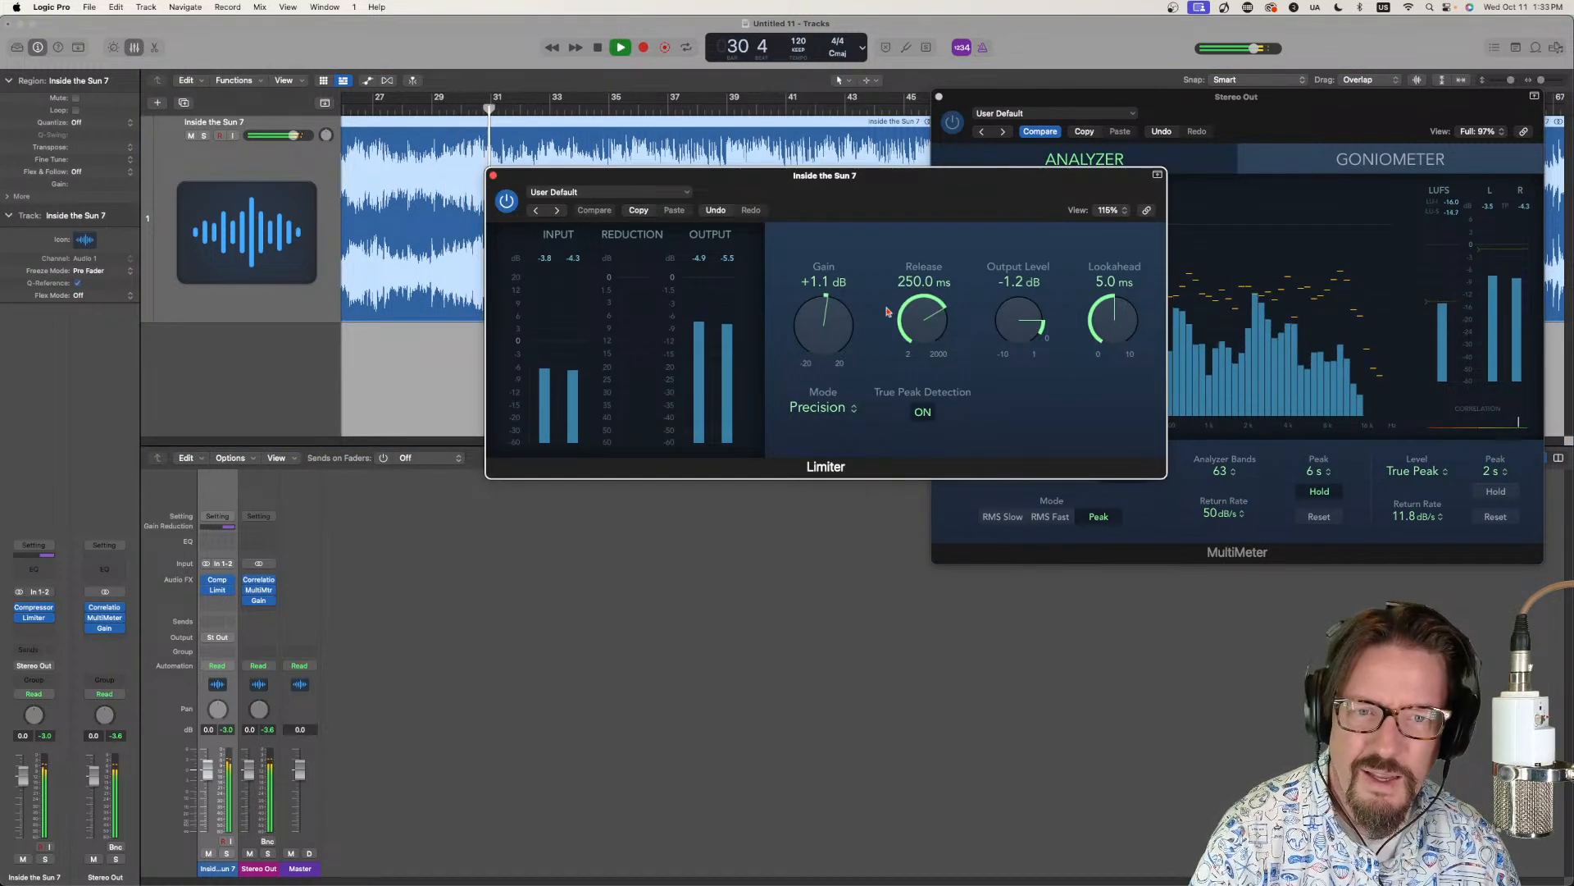
drag(1007, 328, 1003, 323)
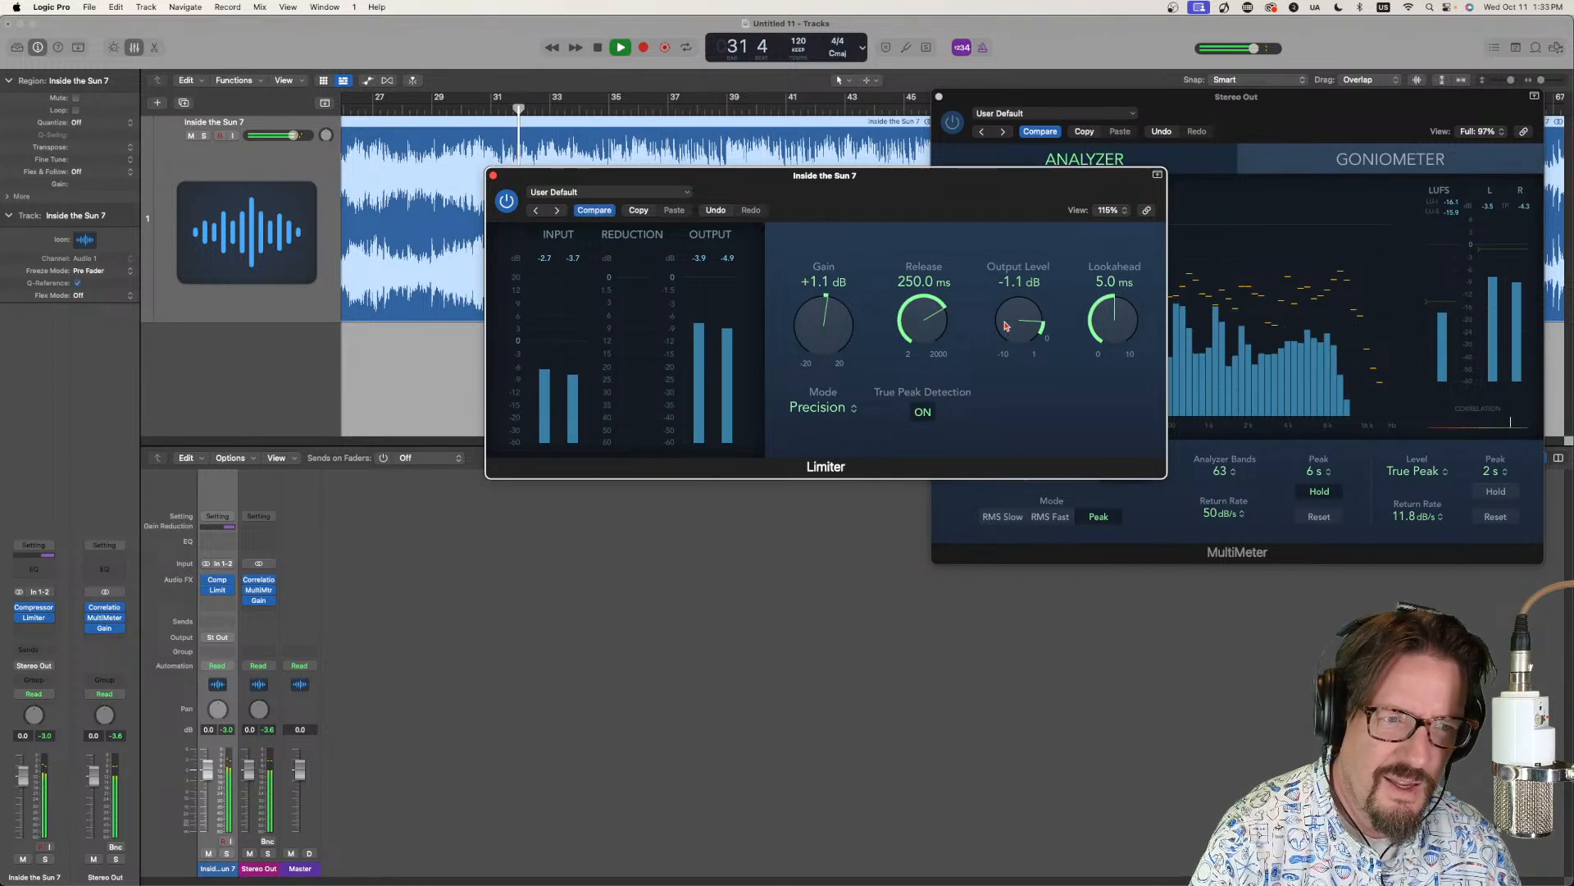
drag(827, 336, 824, 323)
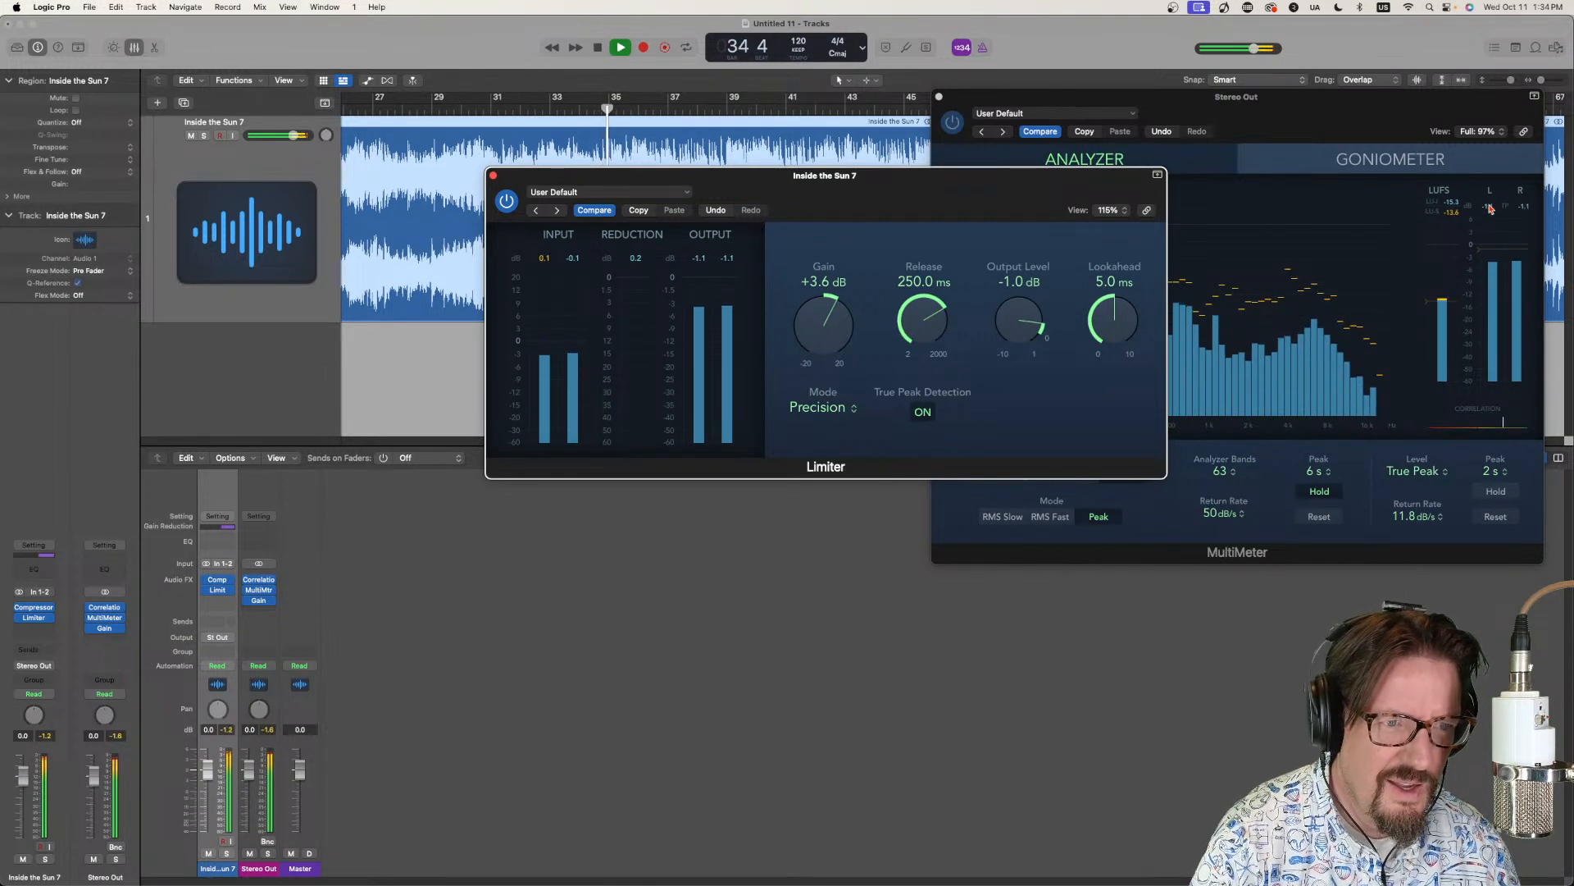
Lower the Limiter's Gain to +2.4 dB while checking the MultiMeter, and stop playback and close the Limiter.
click(1274, 388)
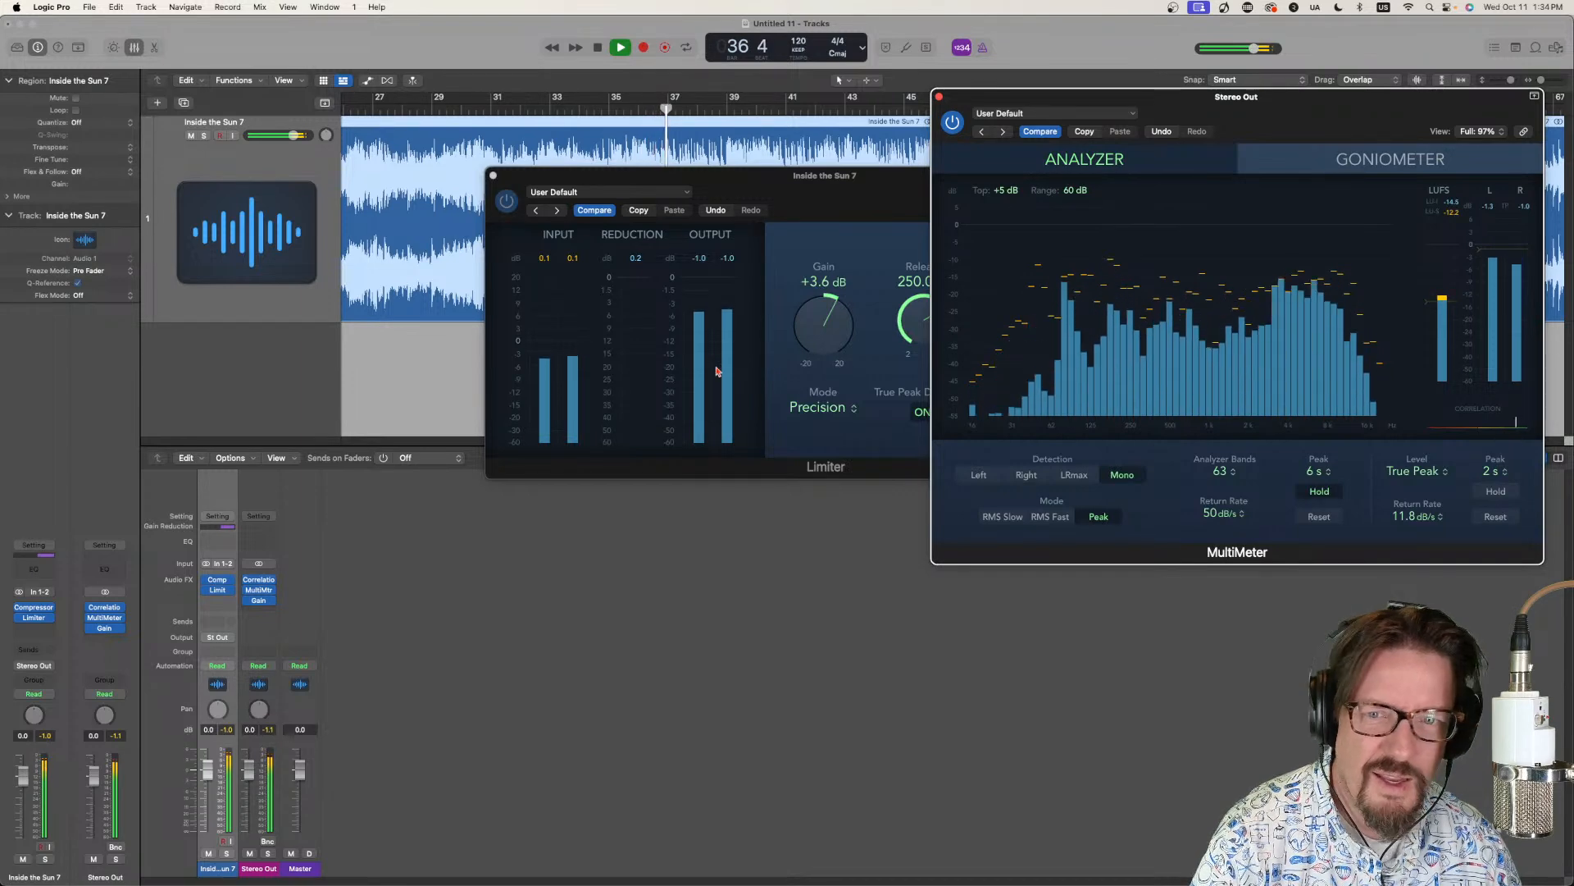
drag(827, 311, 831, 320)
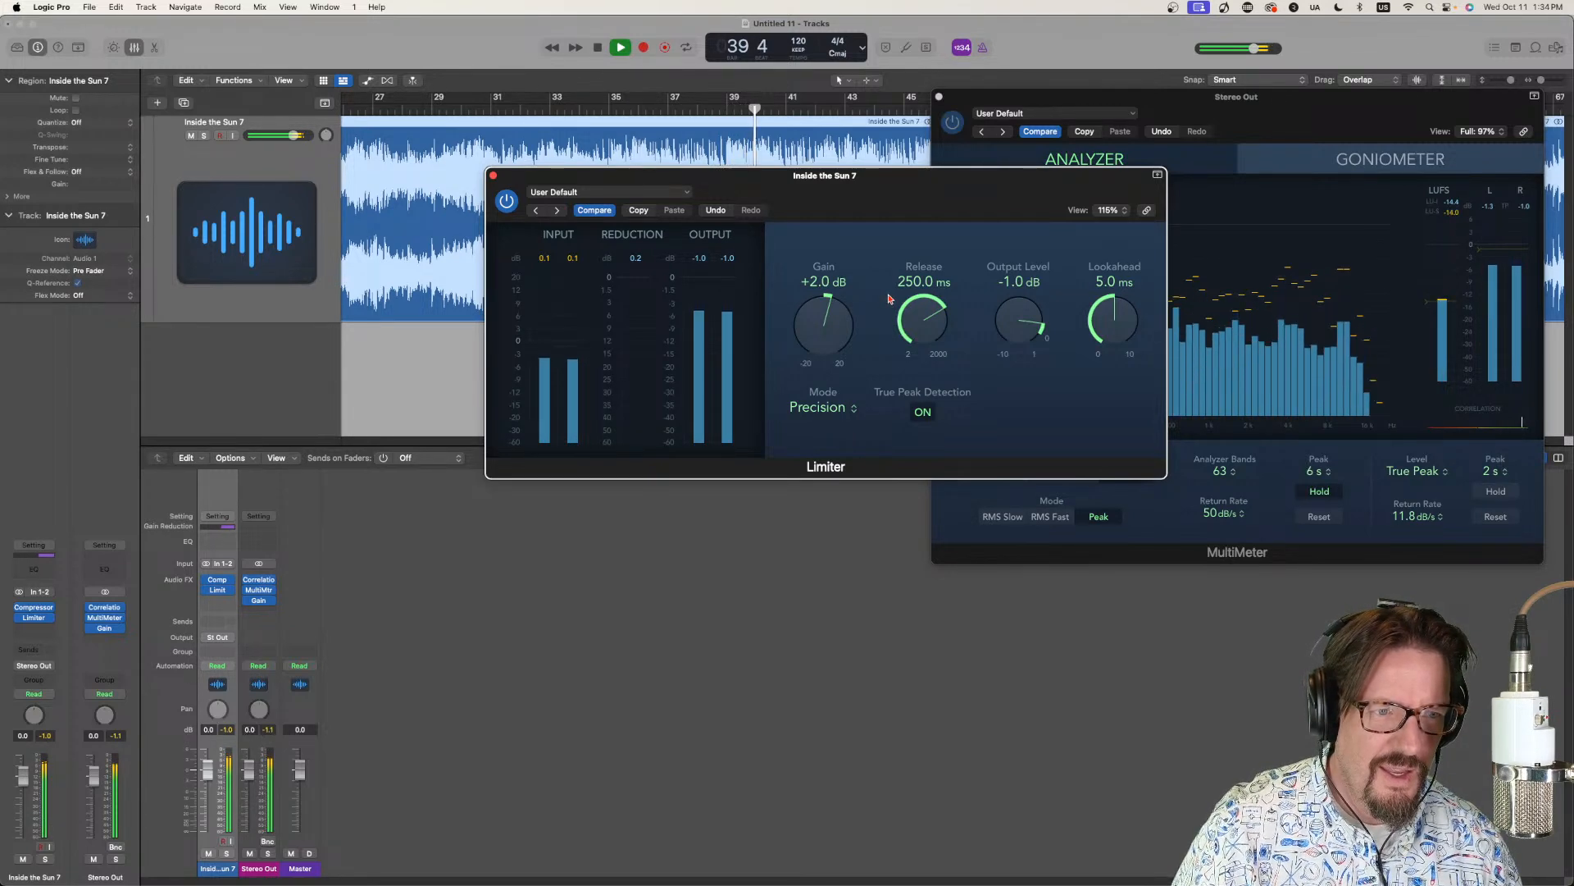
click(1260, 229)
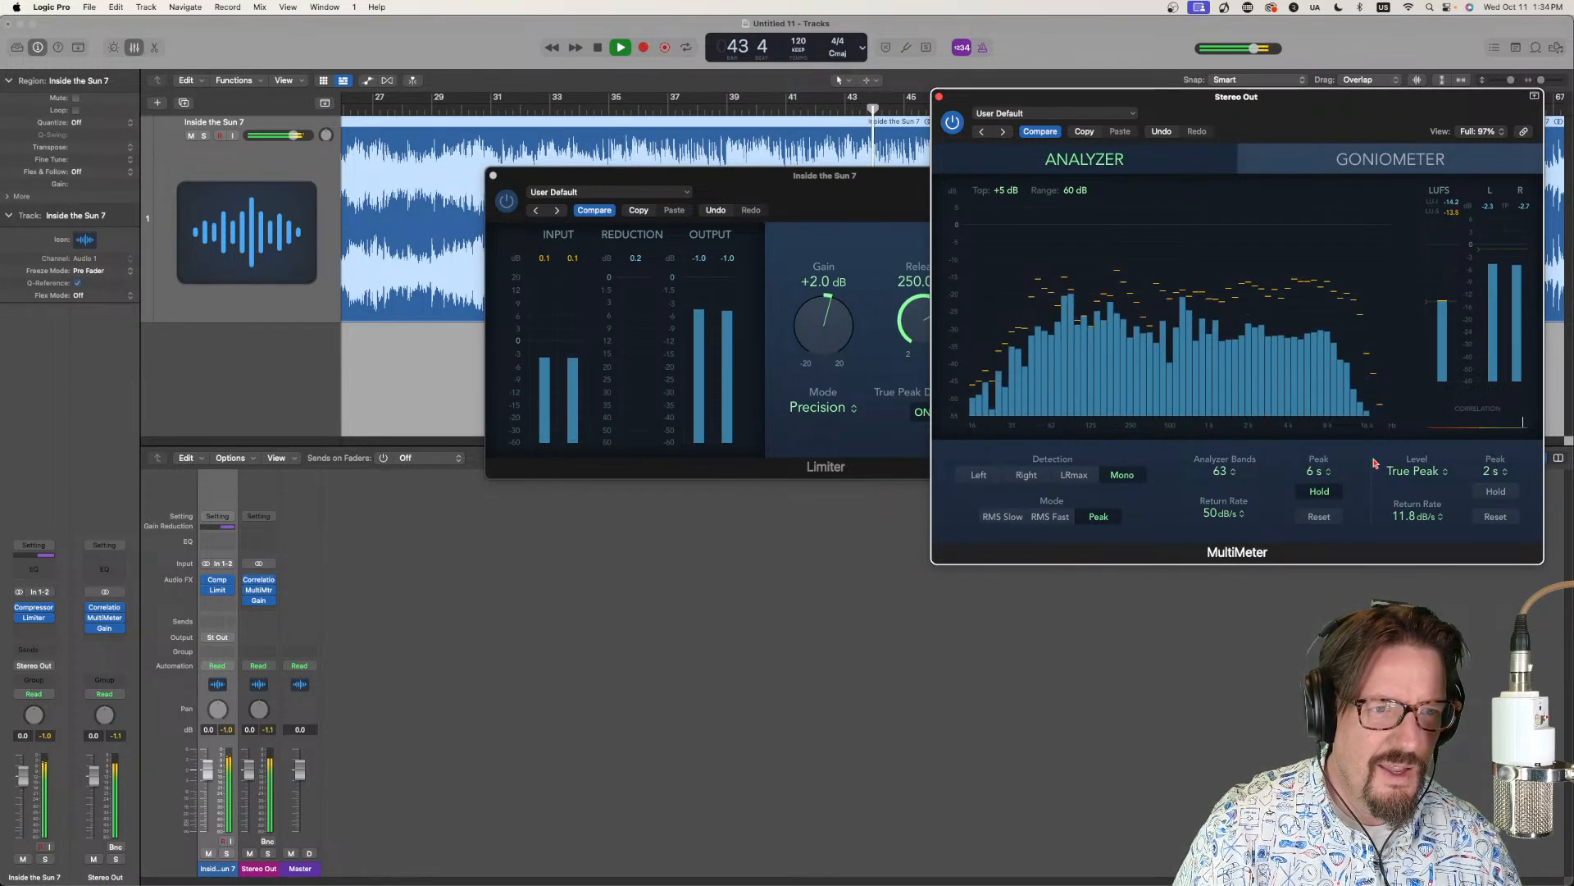
drag(827, 344, 827, 339)
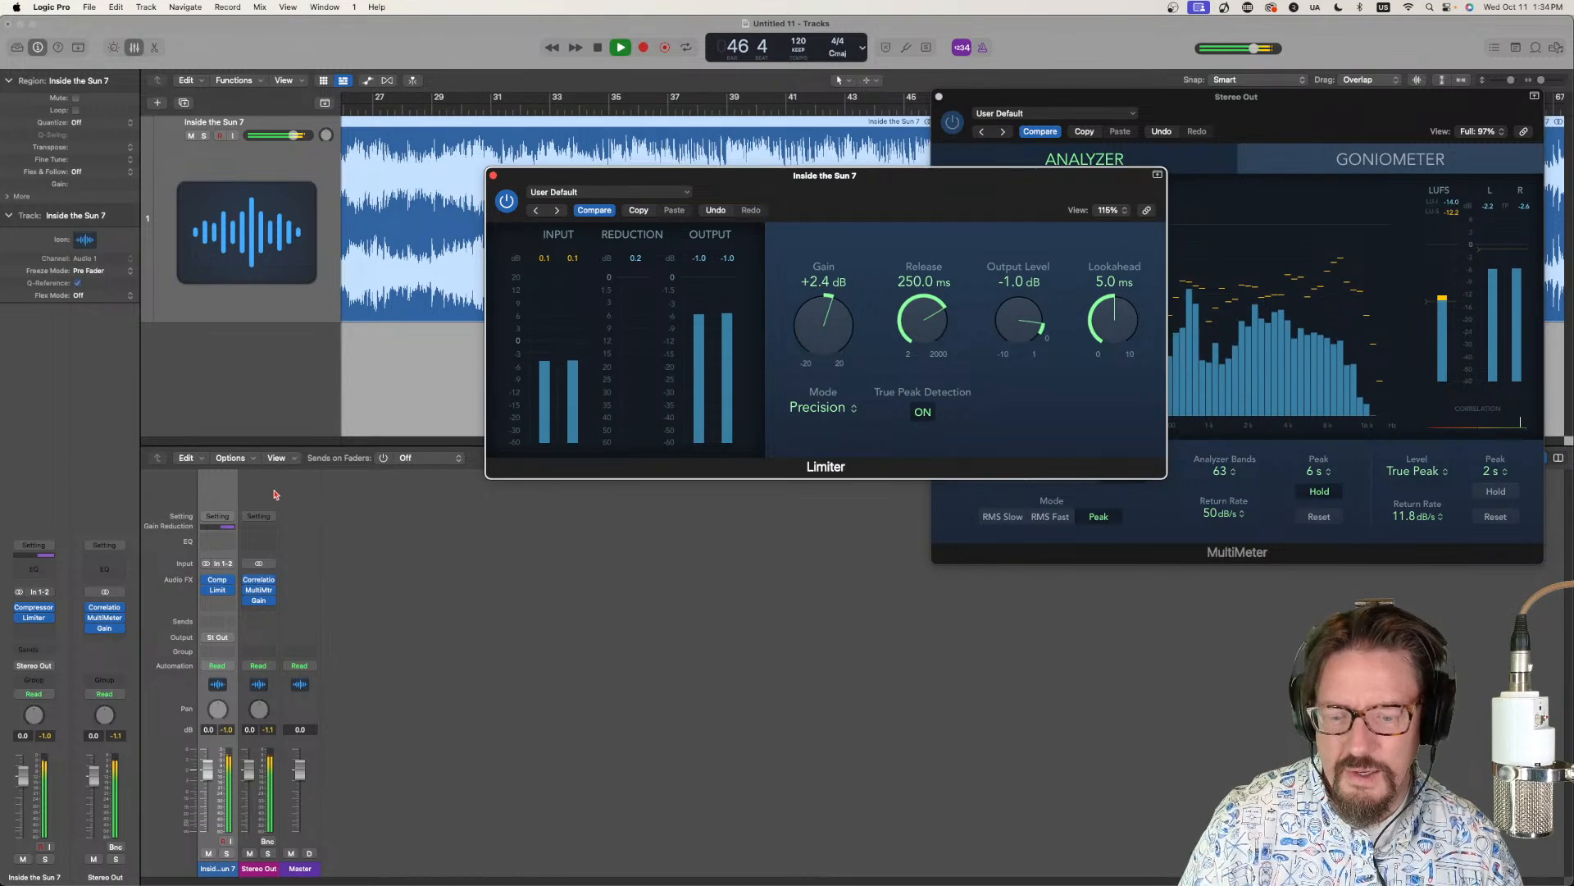
key(space)
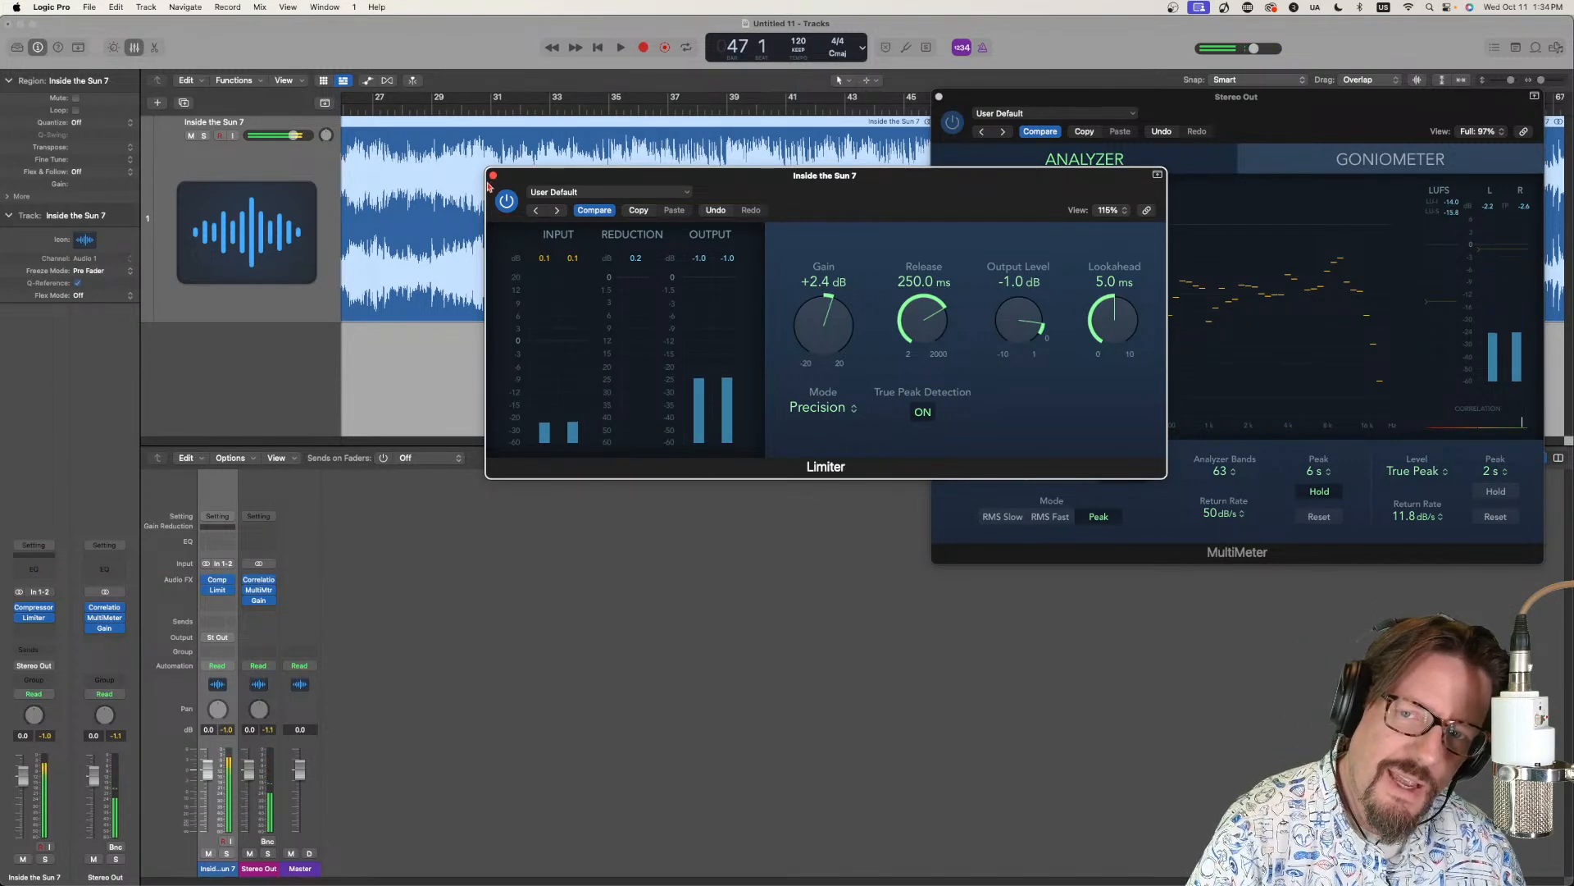
click(493, 176)
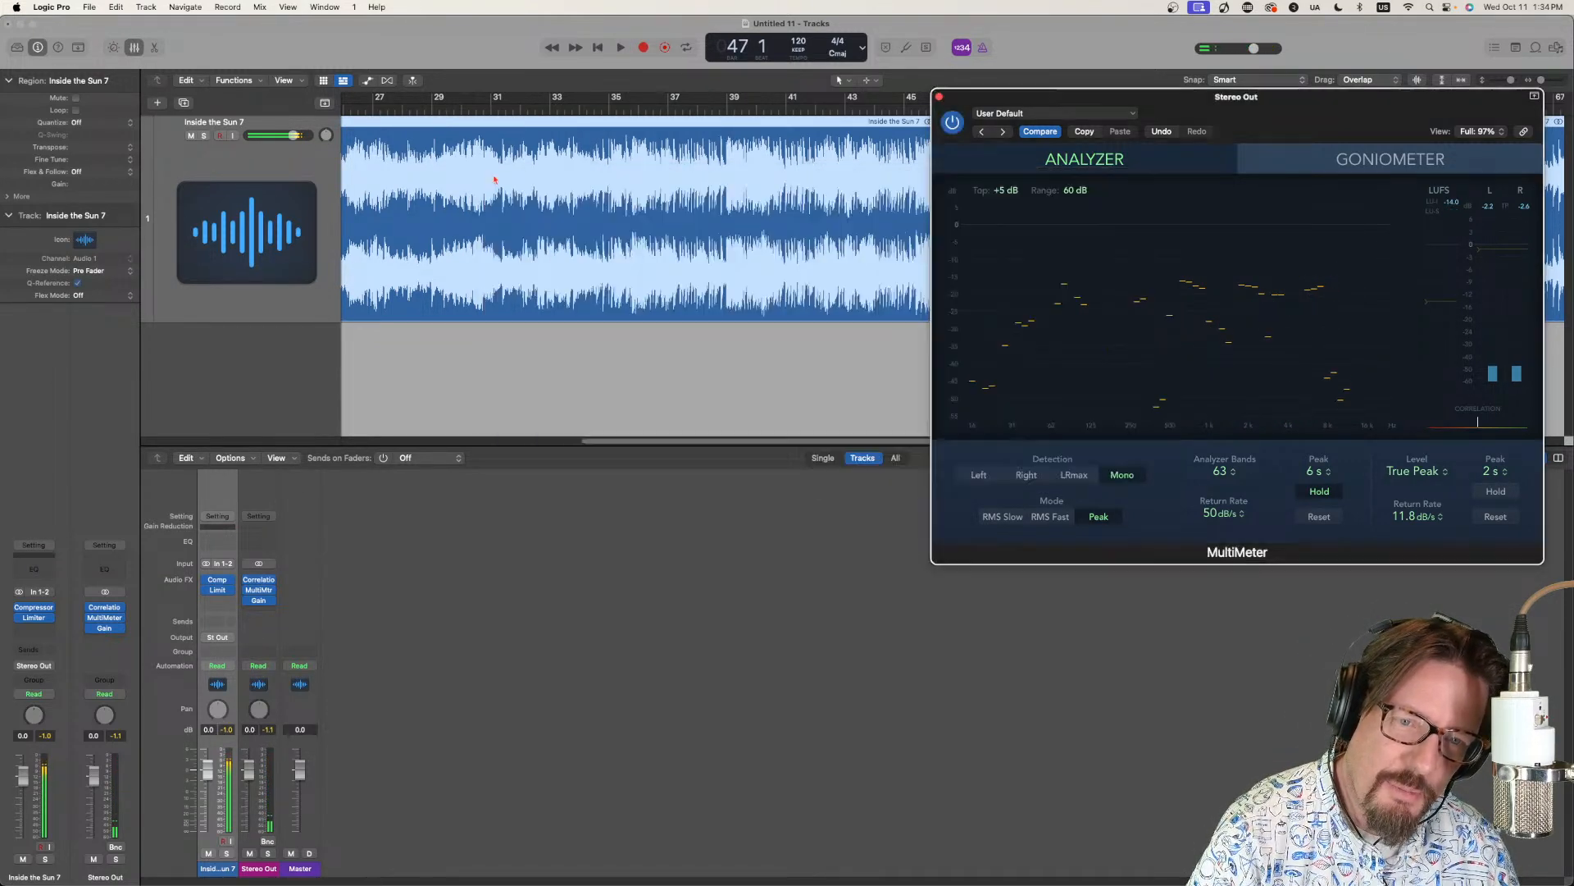
Review the MultiMeter's level detection options without changing them and close the MultiMeter.
drag(954, 96, 562, 173)
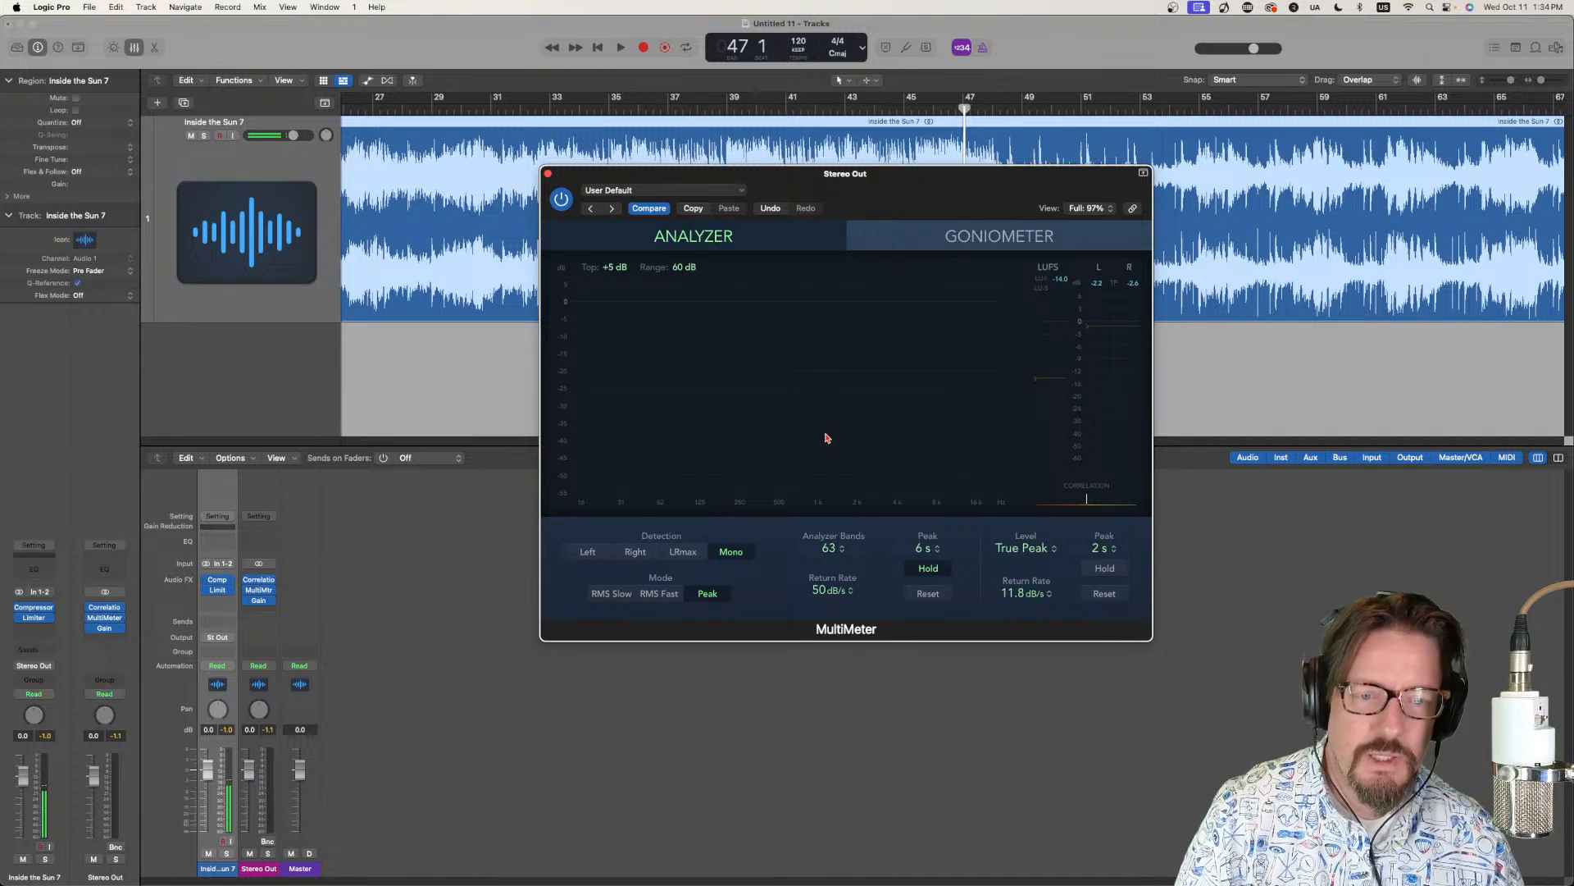
click(1030, 550)
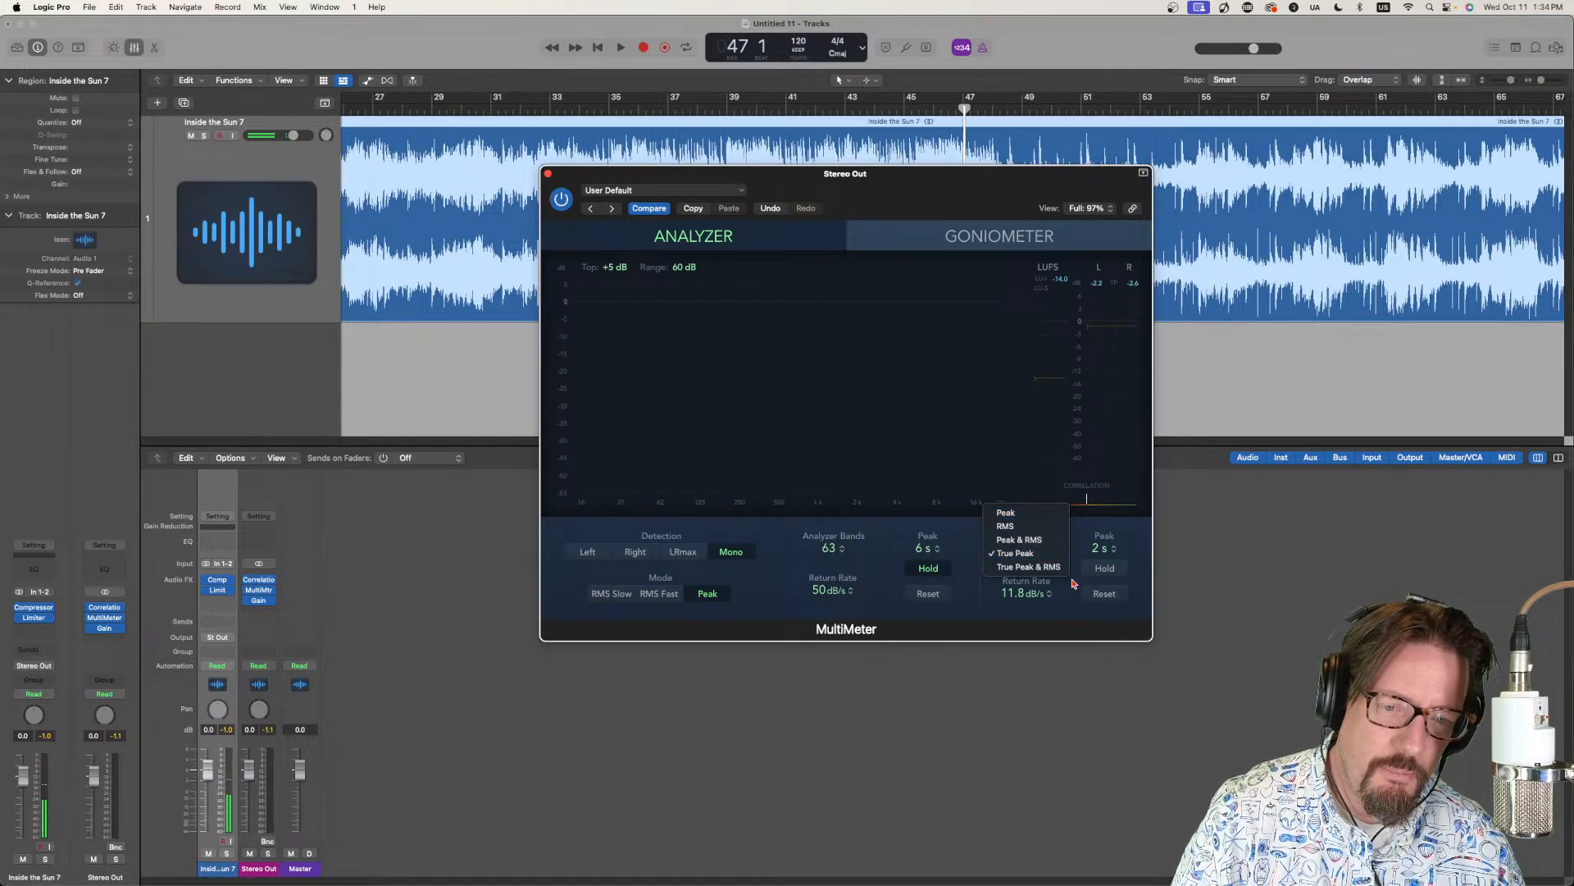
click(1068, 606)
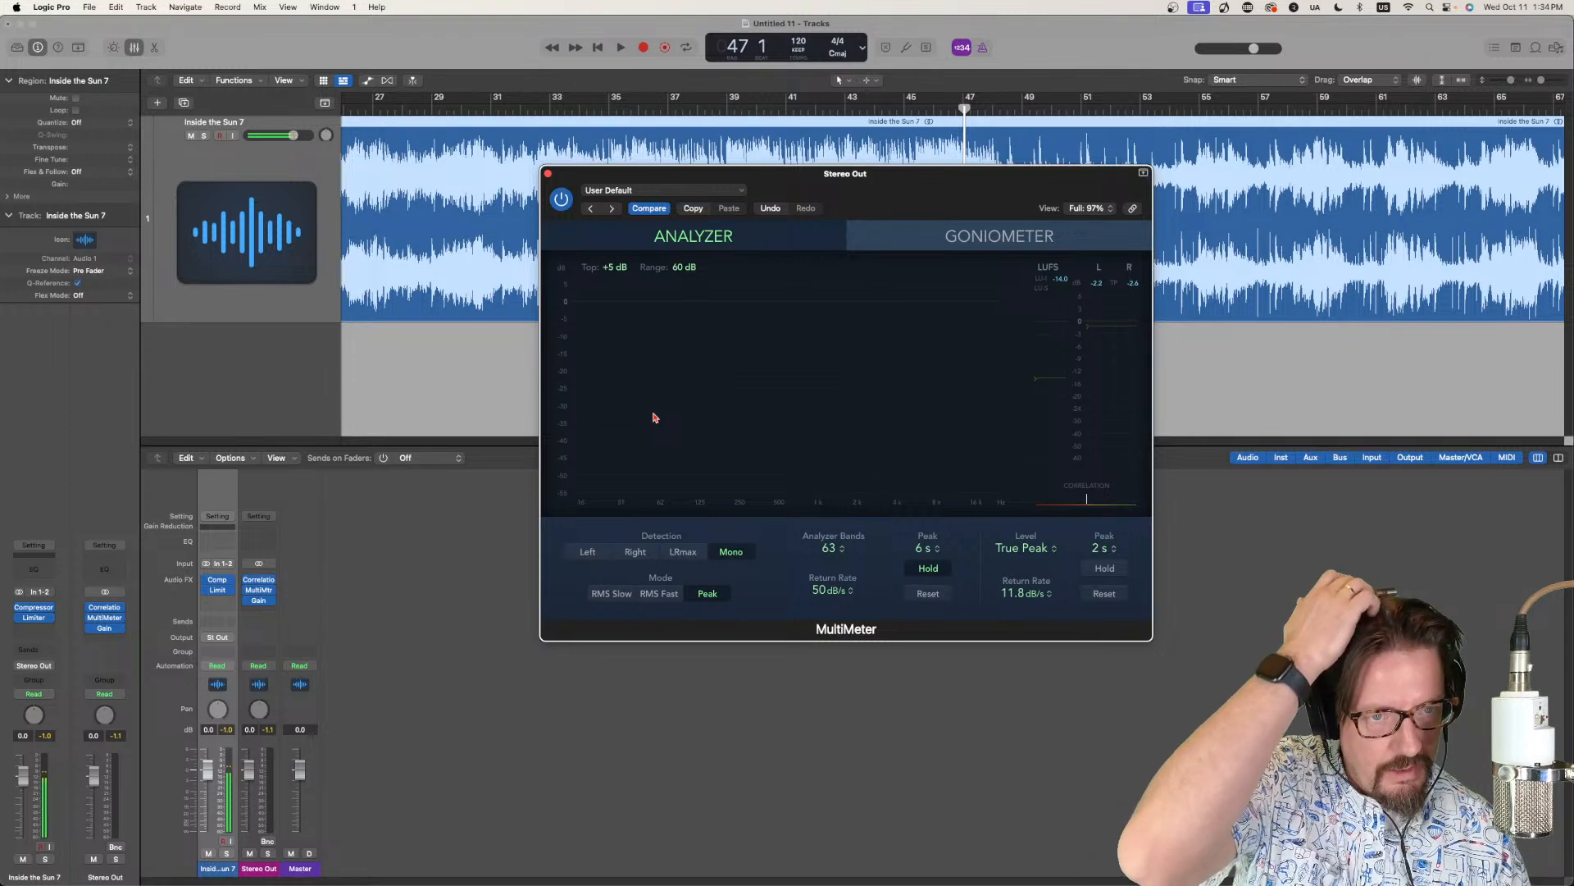
click(548, 176)
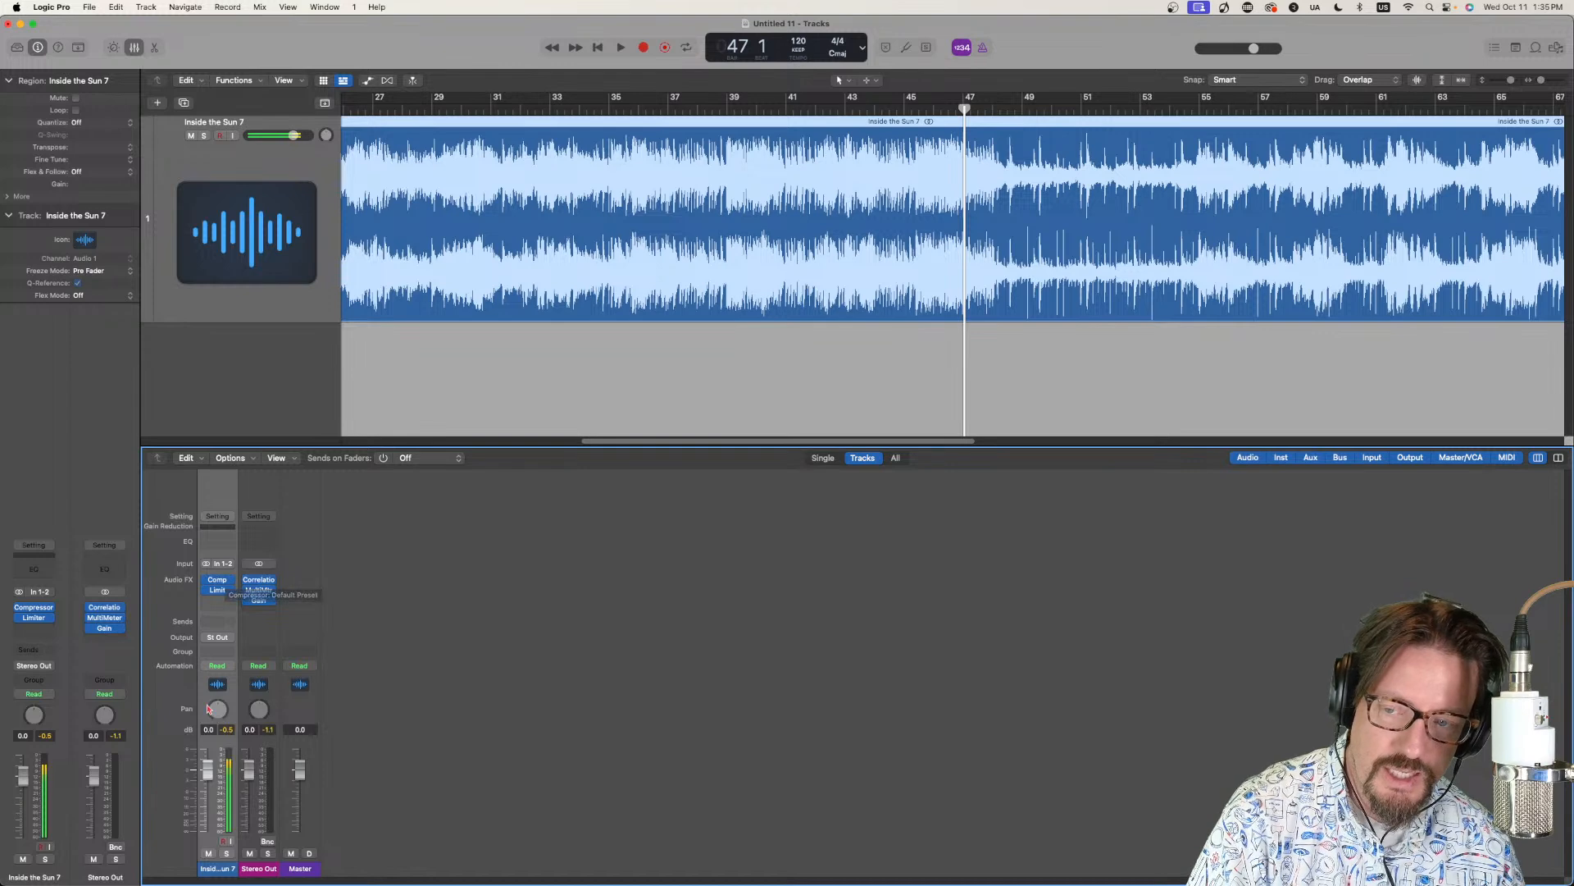
Insert a stereo Linear Phase EQ ahead of the Compressor on the Inside the Sun 7 channel and enlarge its window to 174%.
click(42, 607)
mouse_move(90, 751)
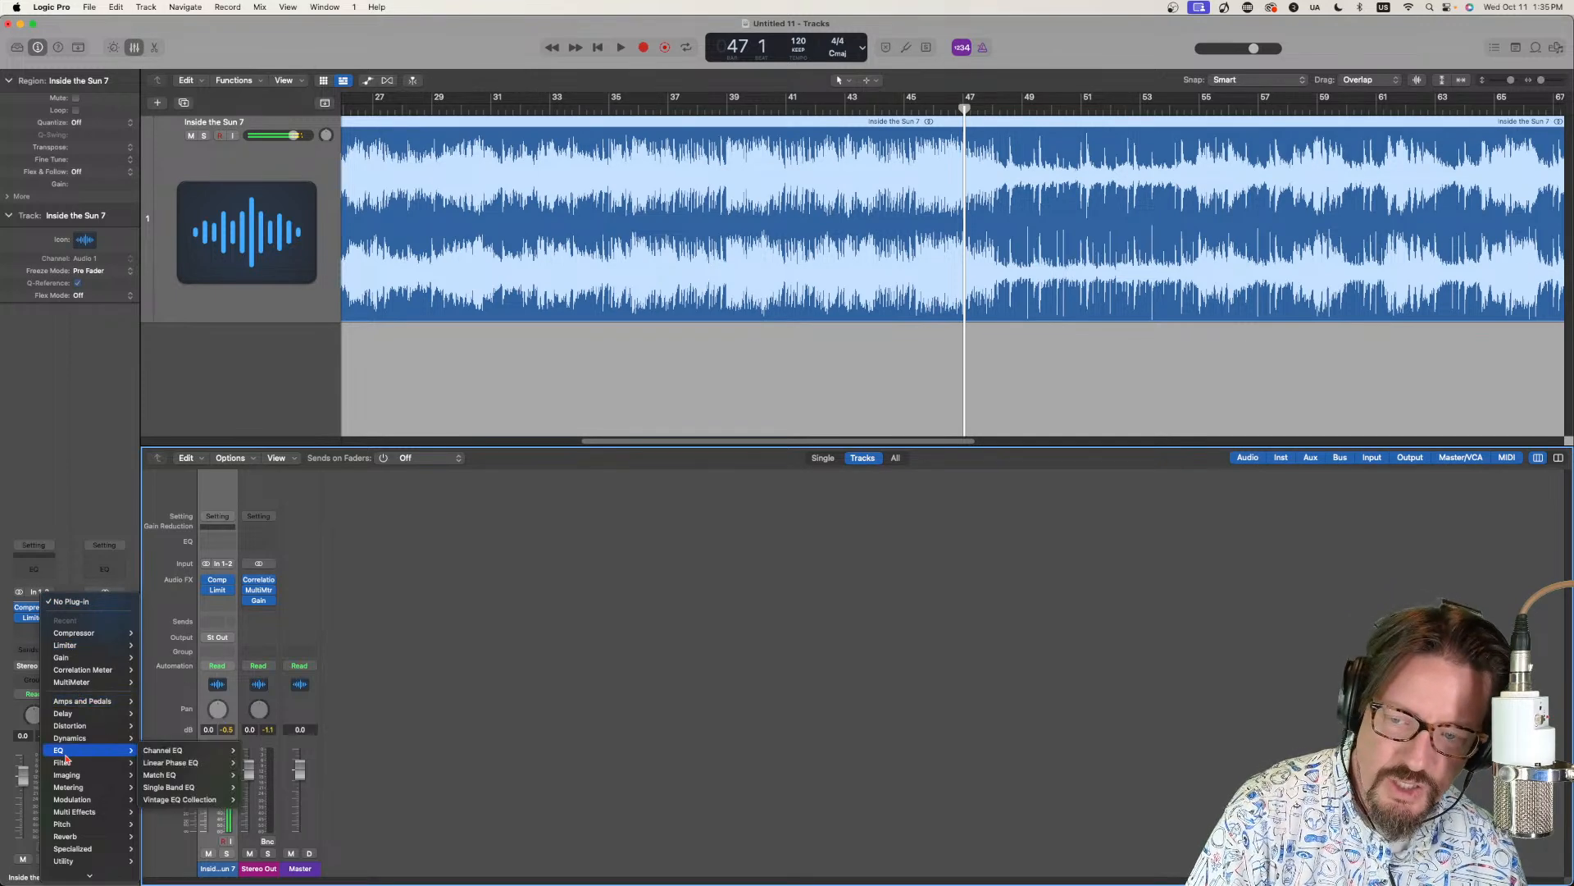
mouse_move(204, 753)
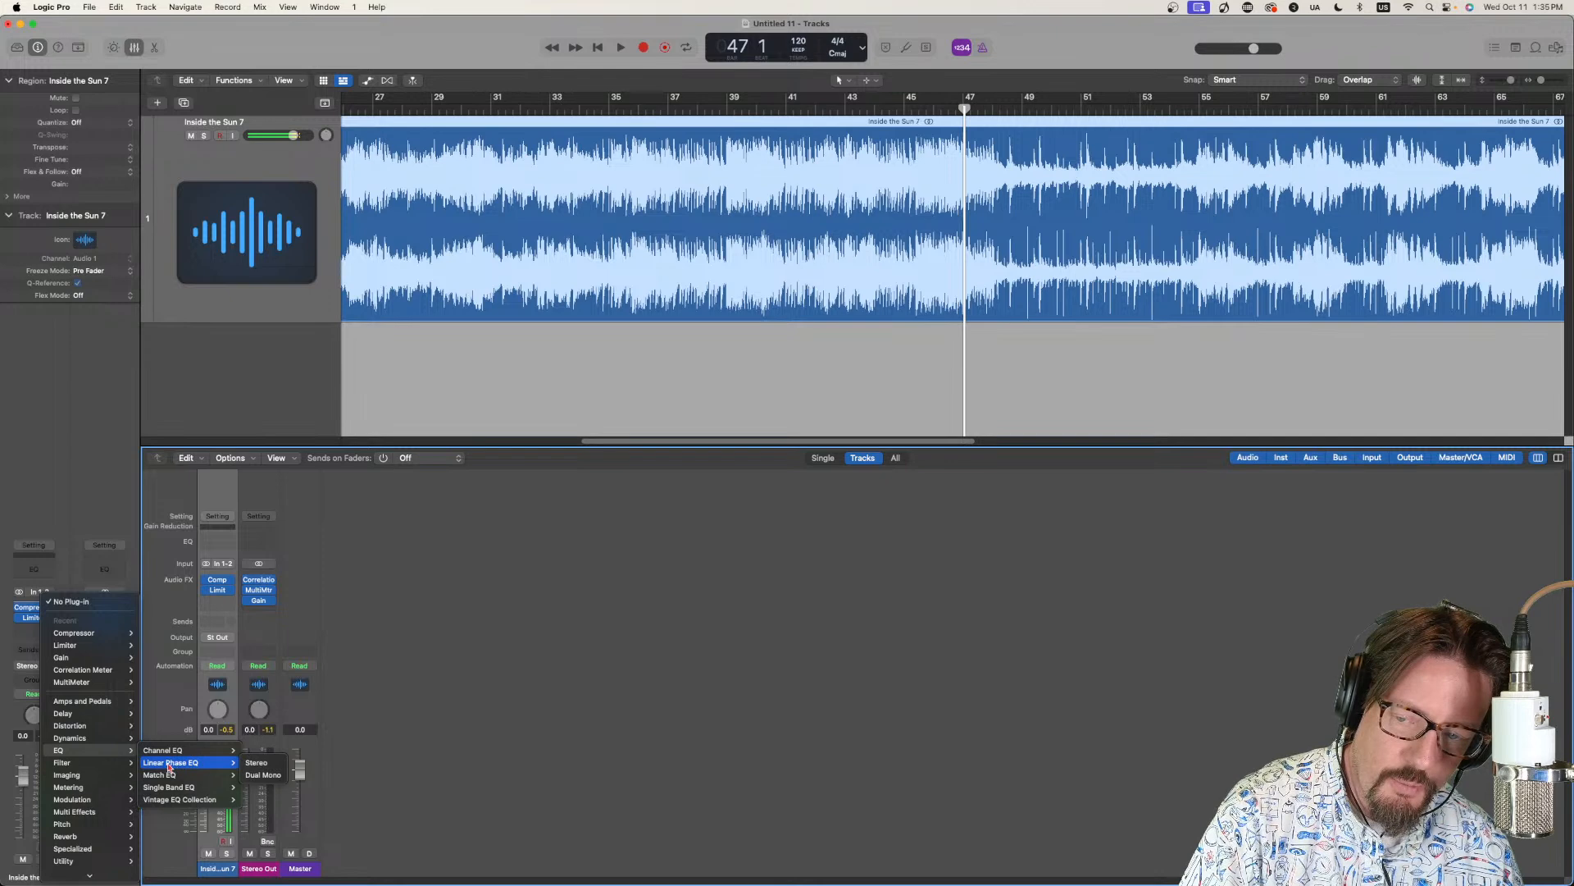
click(262, 767)
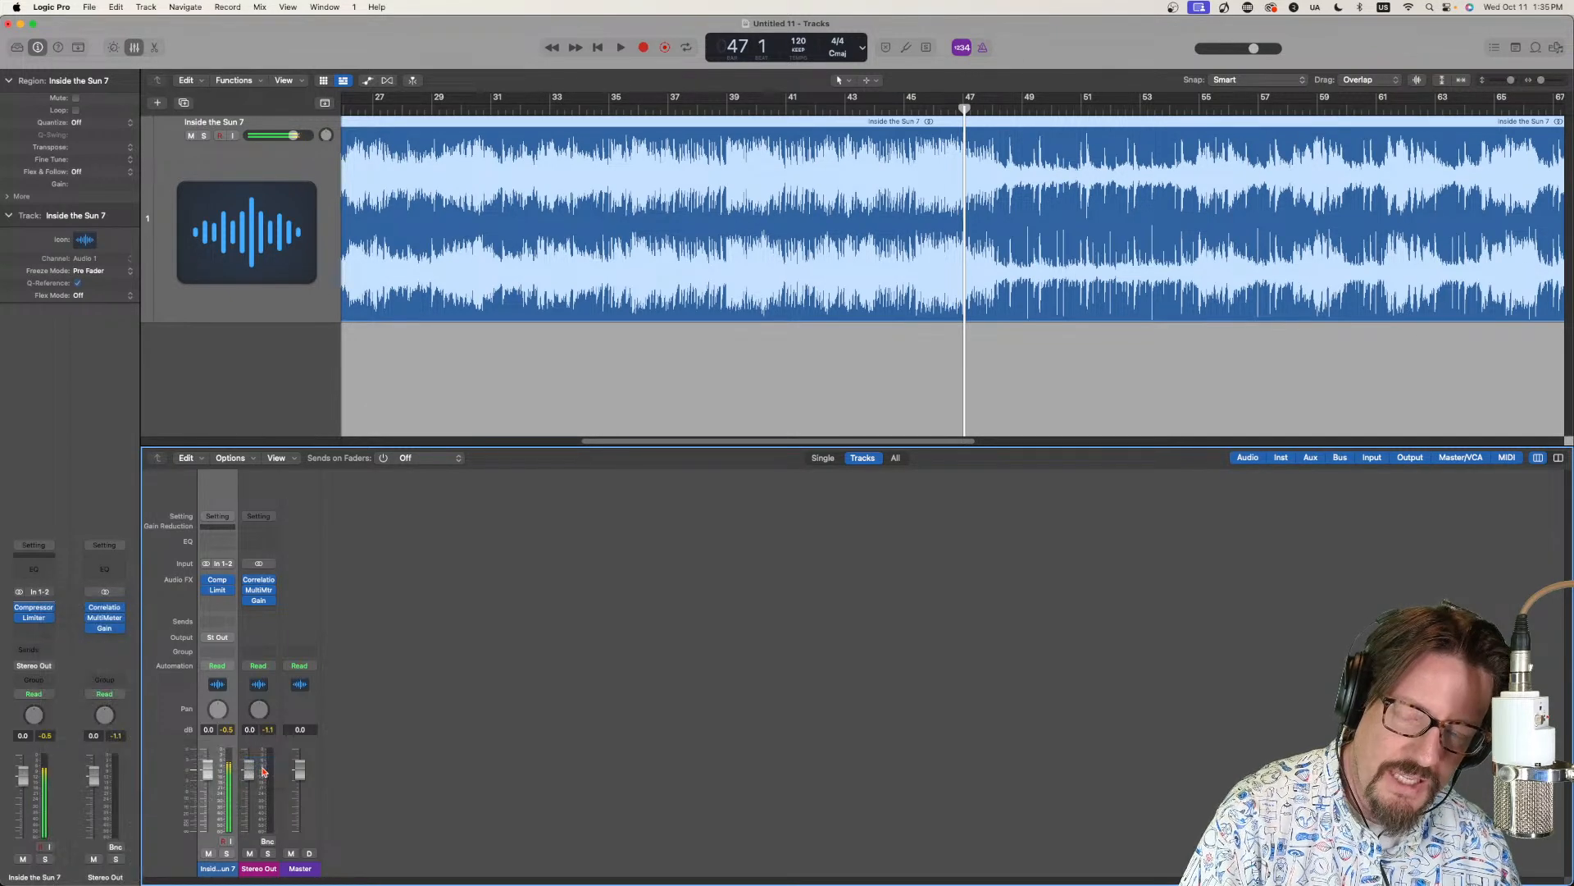
drag(677, 135, 567, 113)
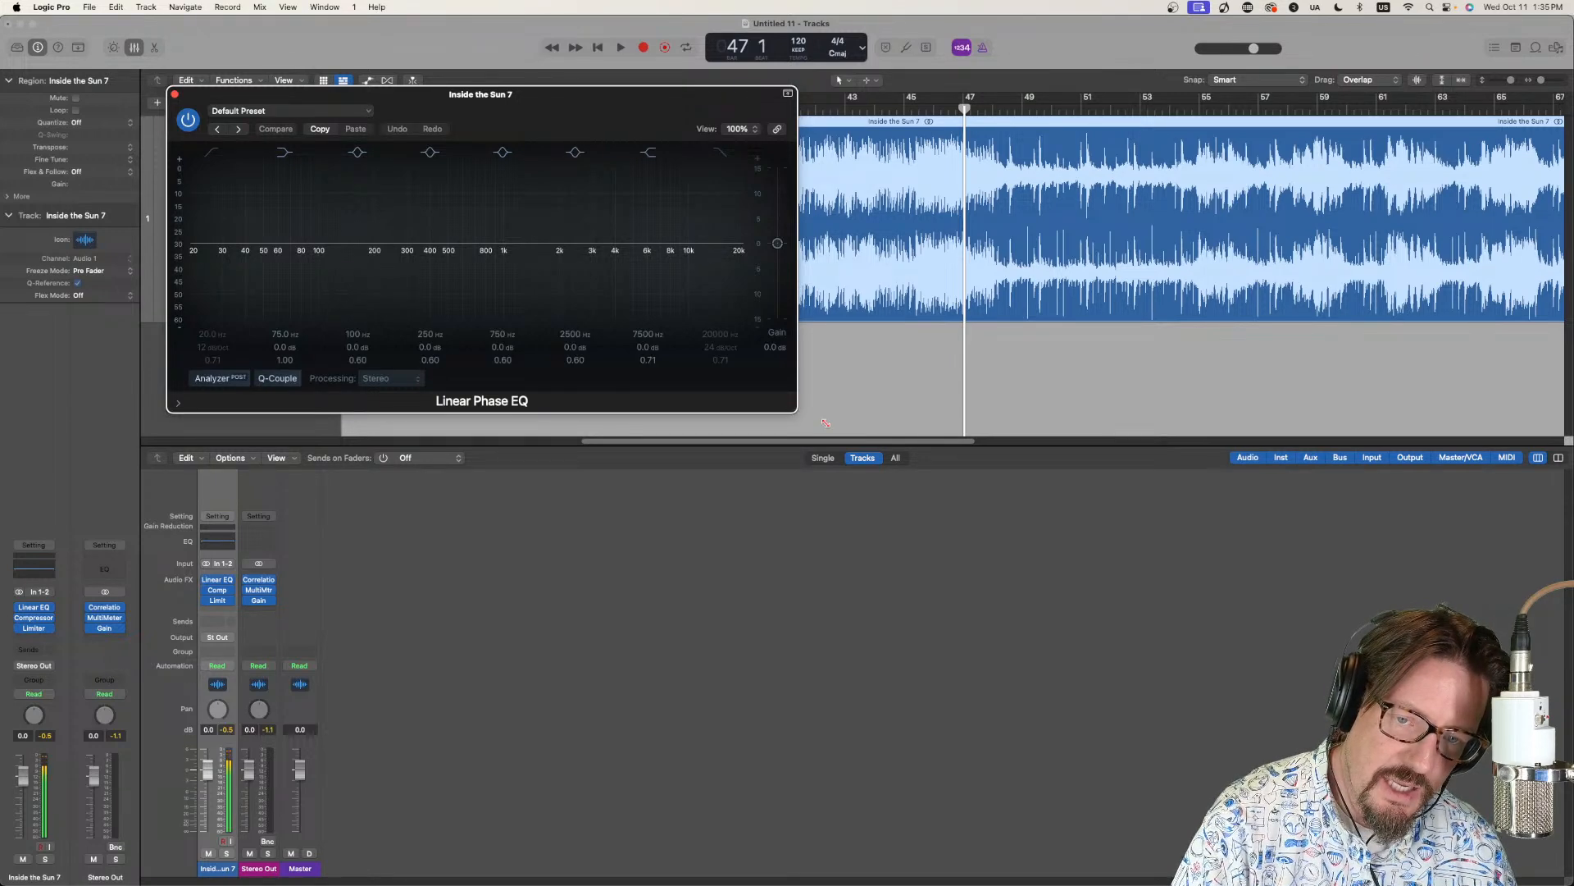
drag(794, 410, 1264, 597)
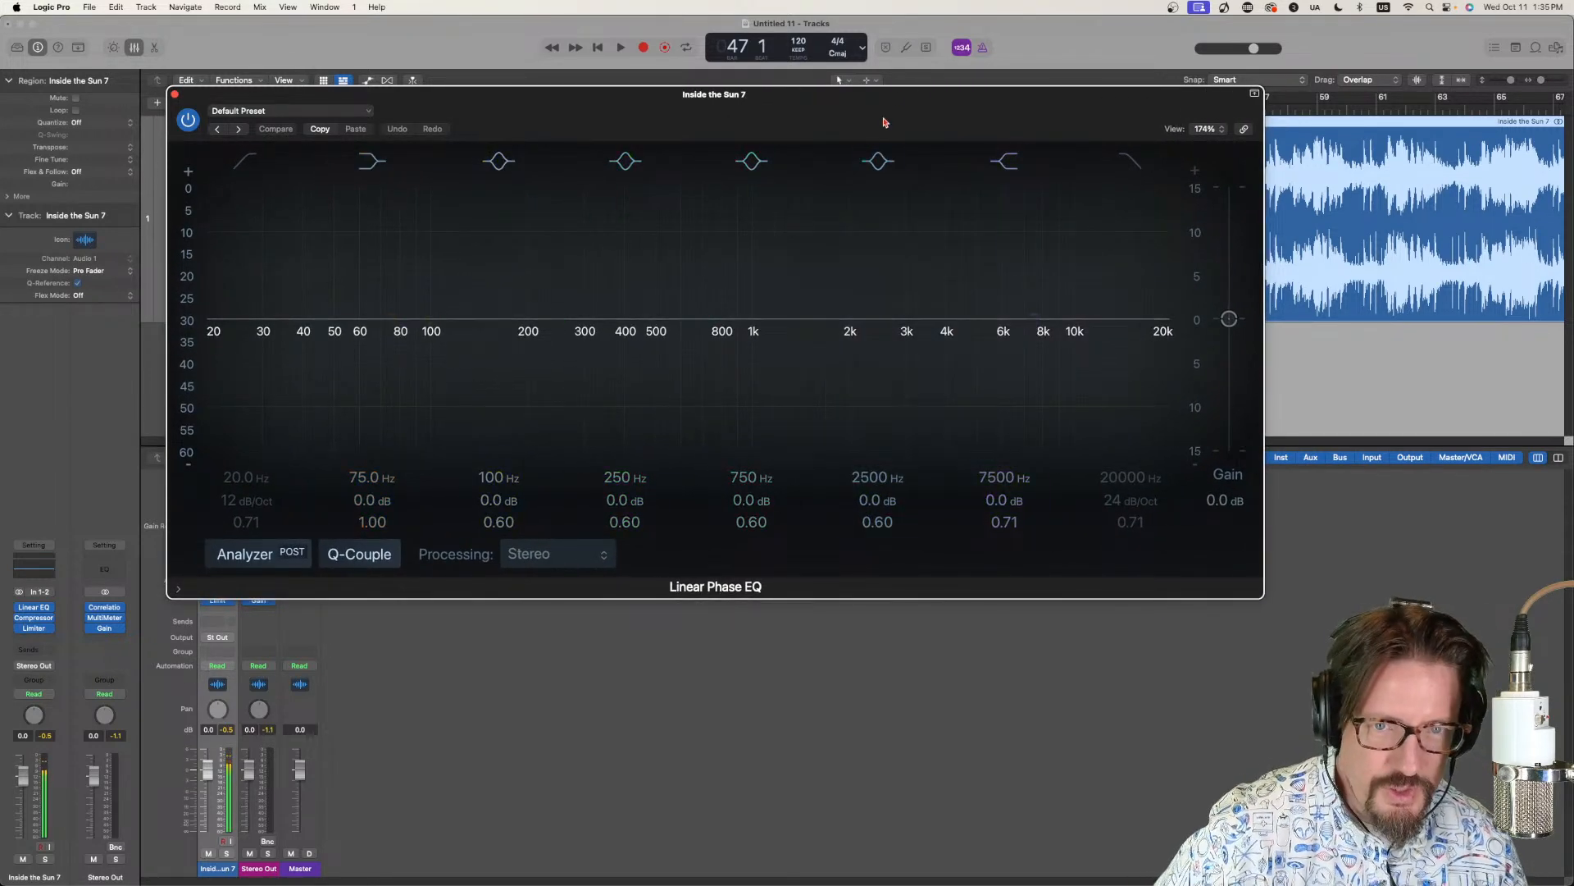
drag(897, 101, 882, 142)
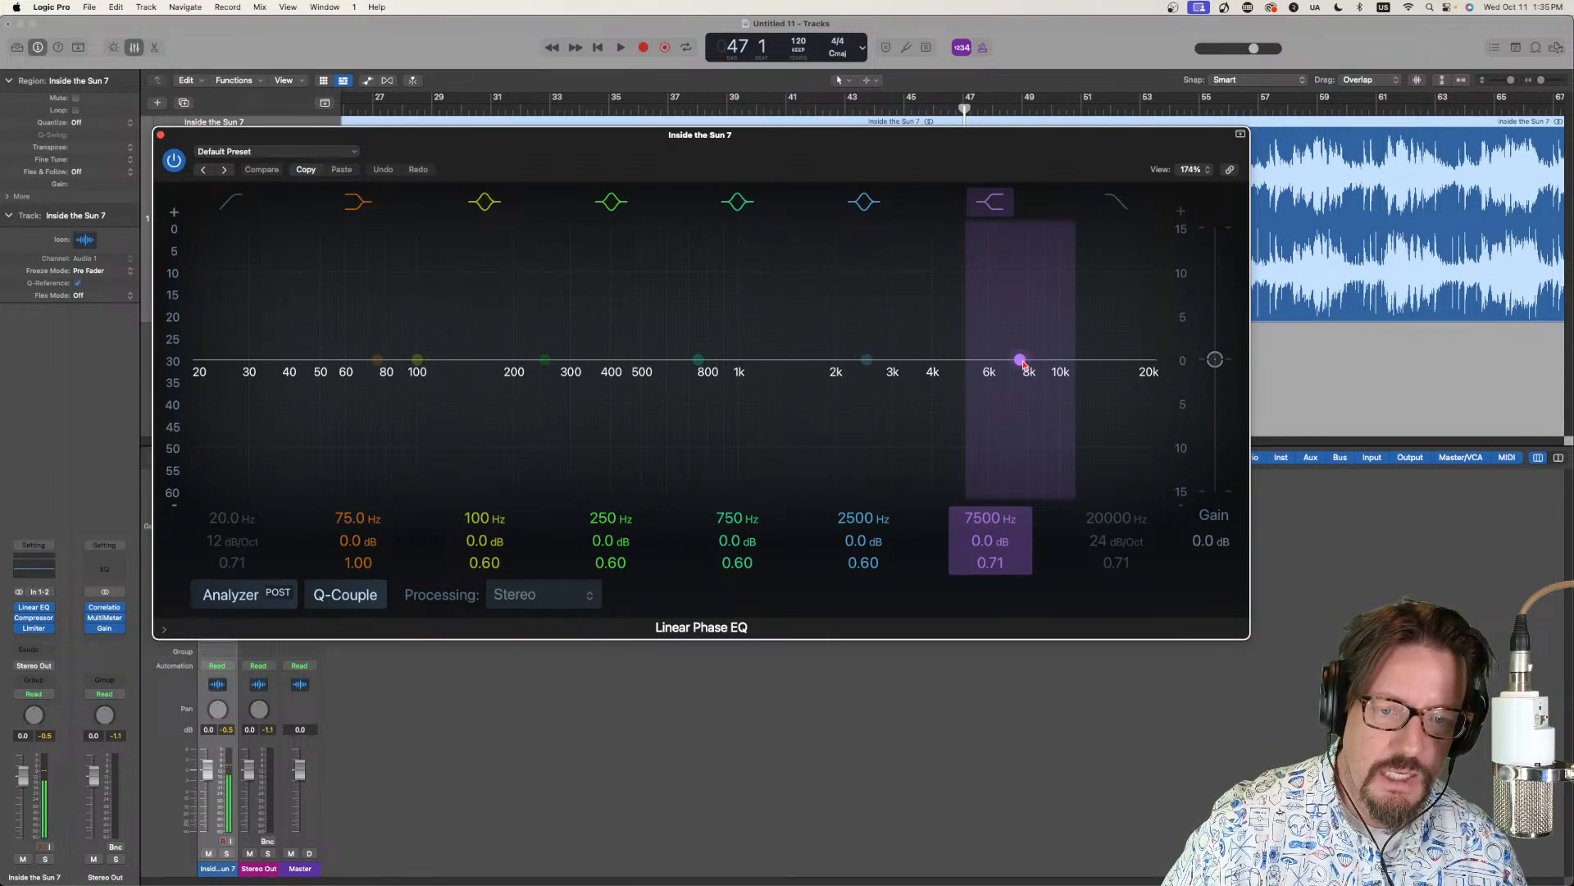
During playback, set the EQ's high shelf to 1780 Hz at +2.0 dB, a bell to 272 Hz at -1.3 dB, and enable the 20 Hz low cut.
drag(1020, 359, 933, 346)
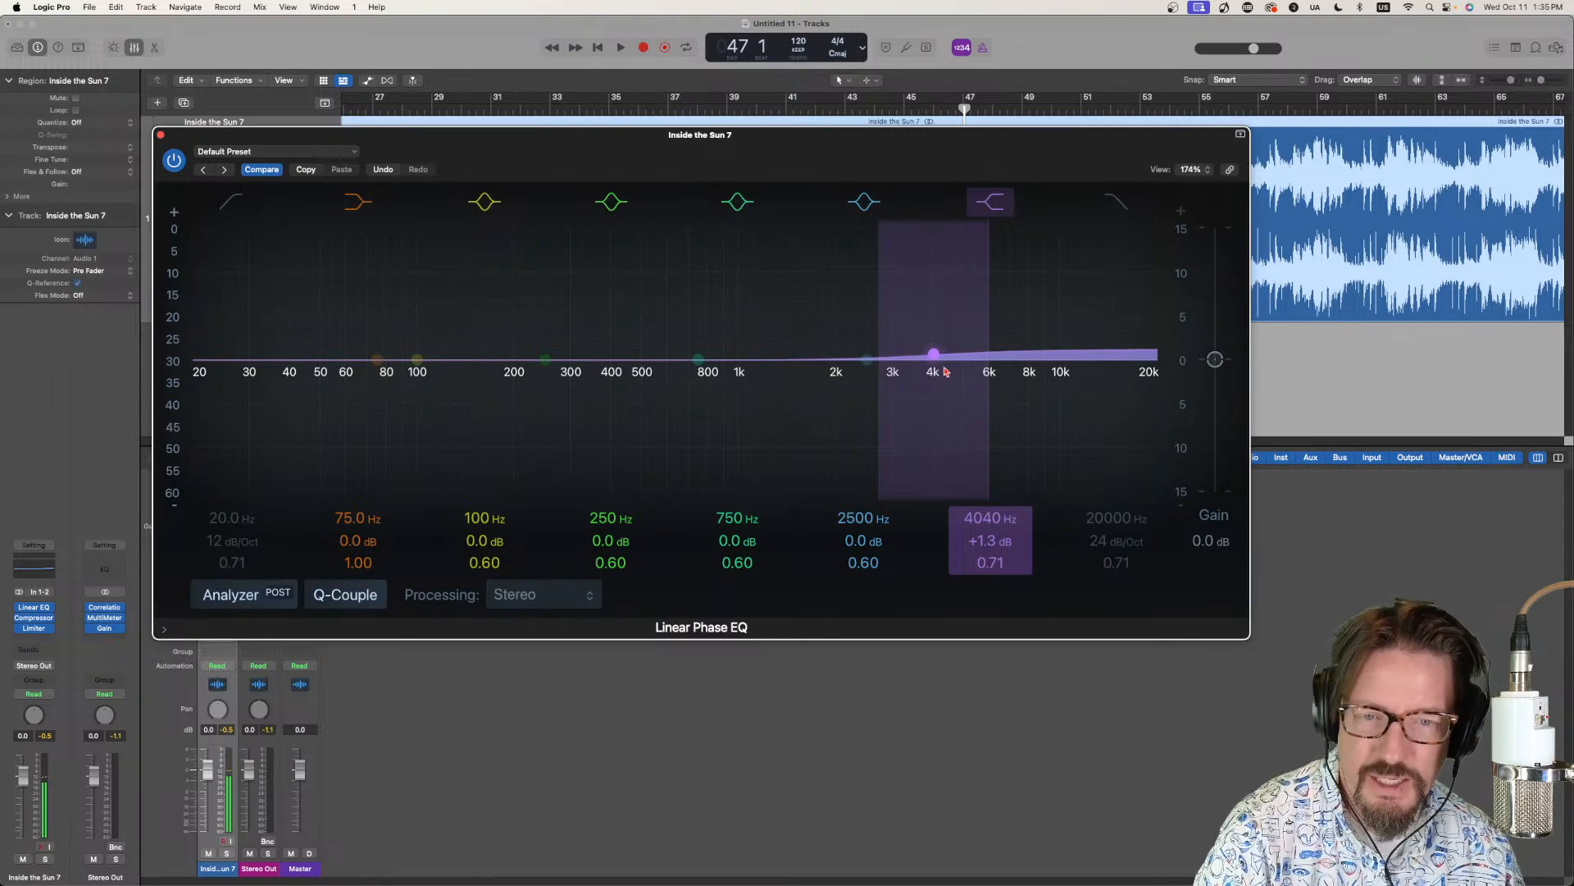
key(space)
drag(934, 355, 810, 351)
mouse_move(545, 359)
mouse_down()
mouse_move(514, 361)
mouse_move(601, 376)
mouse_move(535, 374)
mouse_move(558, 376)
mouse_up()
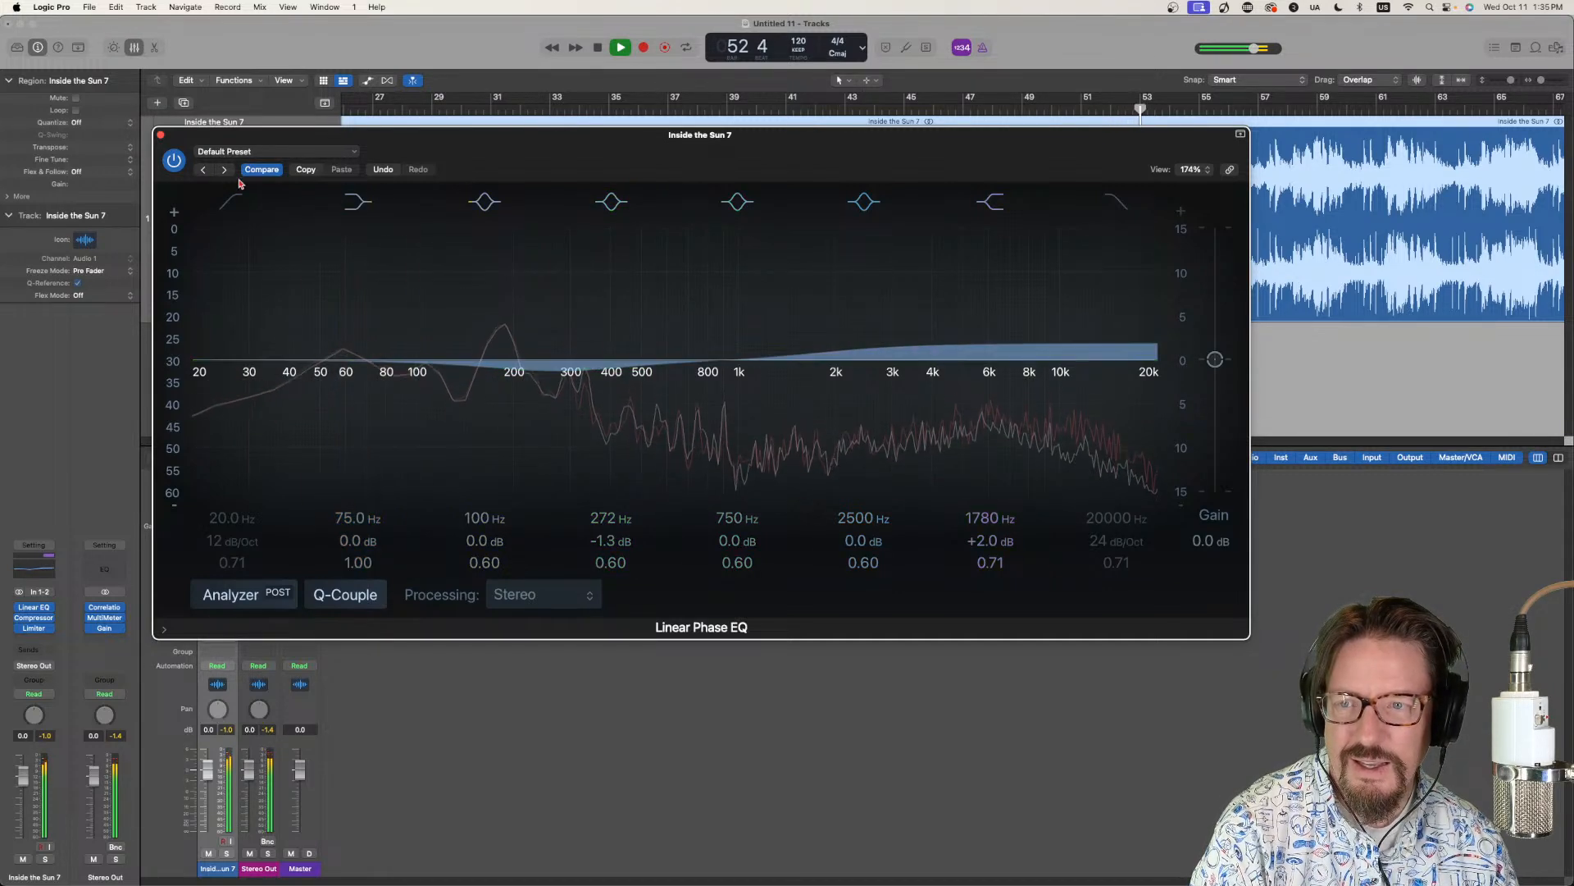
click(232, 202)
mouse_move(209, 369)
mouse_down()
mouse_move(1096, 345)
mouse_move(1080, 309)
mouse_move(205, 364)
mouse_up()
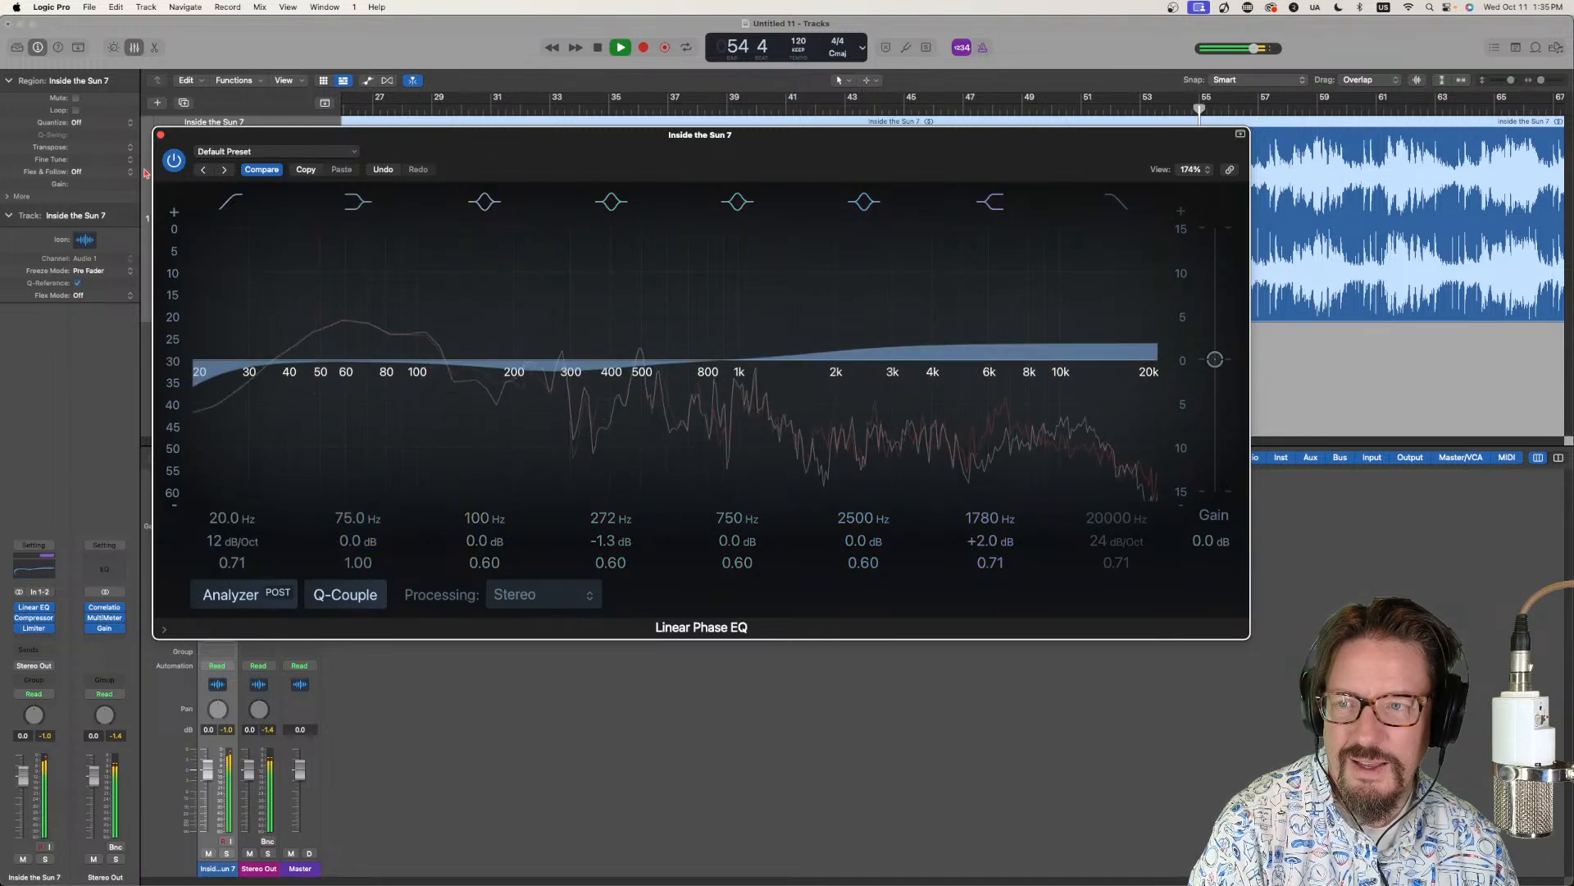
Bypass the Linear Phase EQ, stop playback and close the EQ window.
click(174, 160)
key(space)
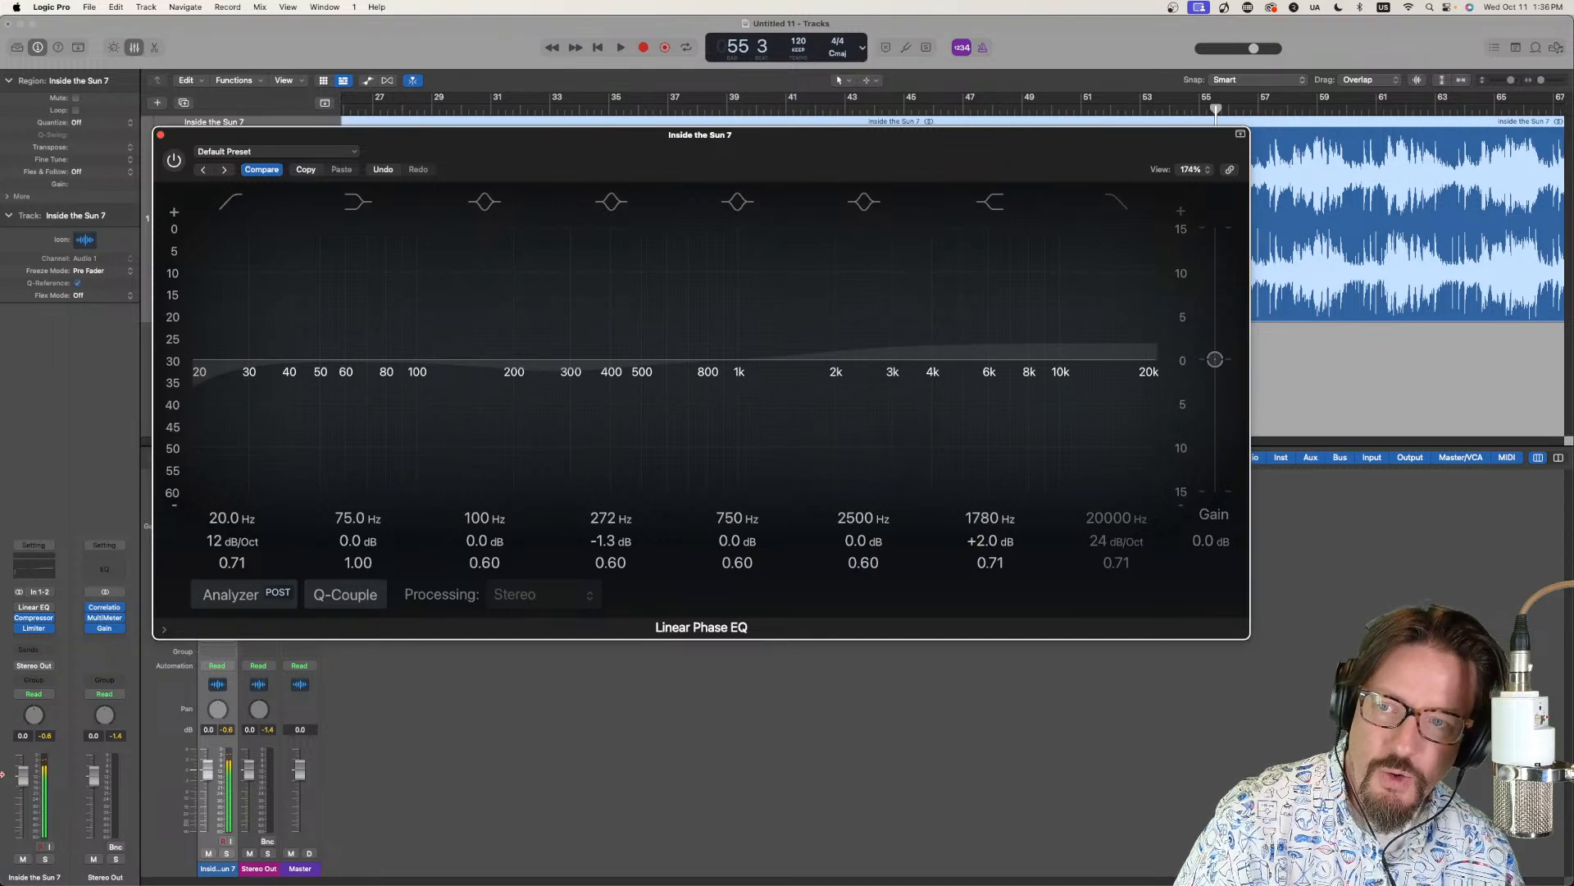
click(160, 135)
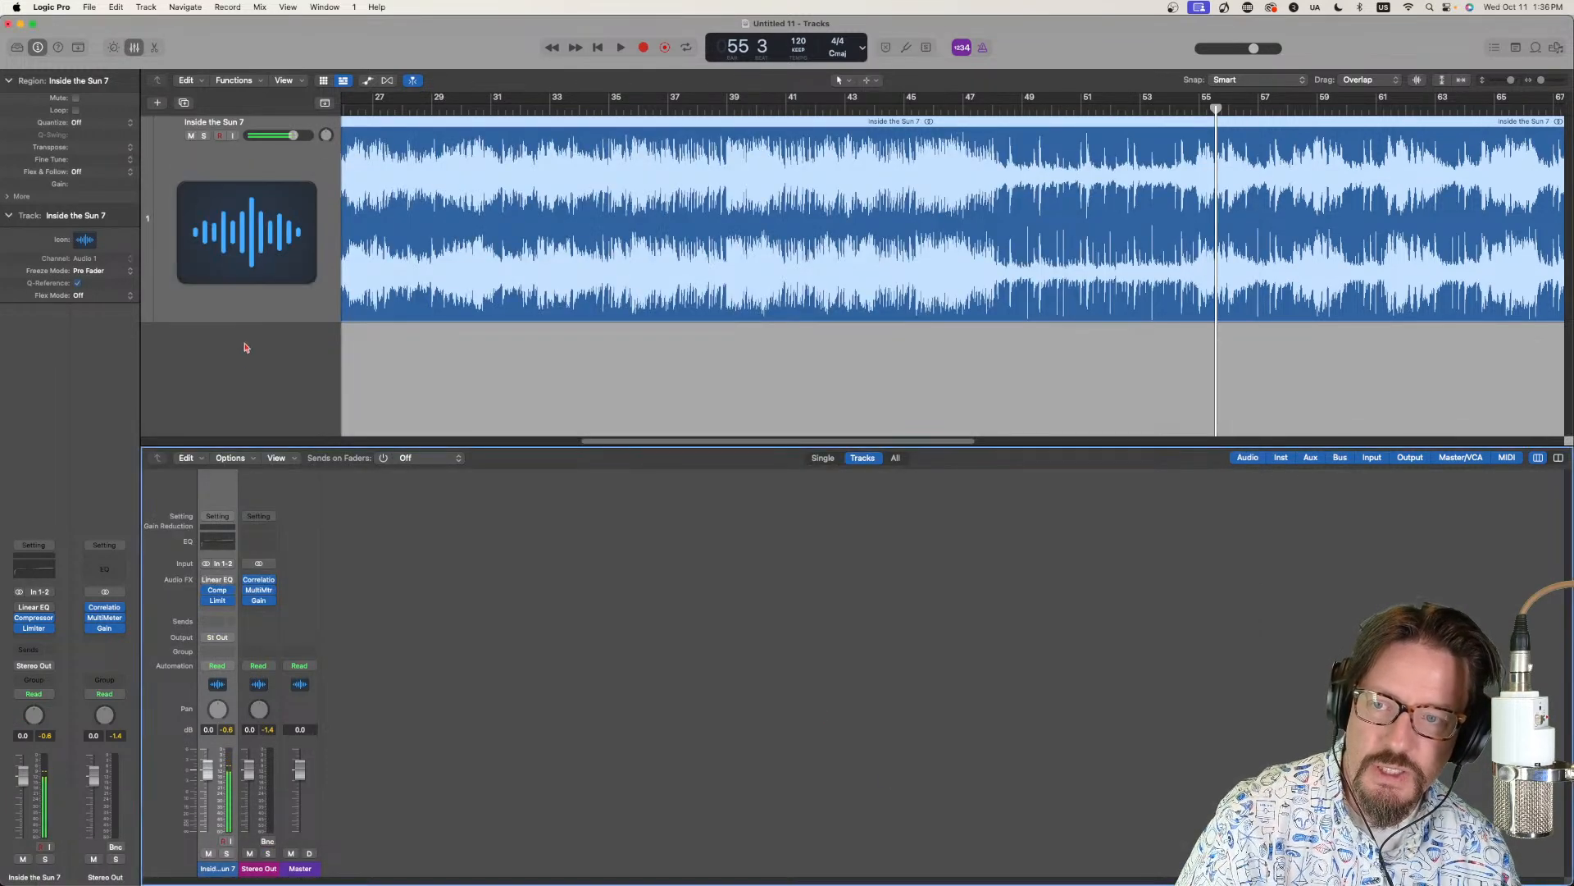
Insert a Match EQ ahead of the Linear Phase EQ on the Inside the Sun 7 channel and reposition its window.
click(230, 580)
mouse_move(260, 726)
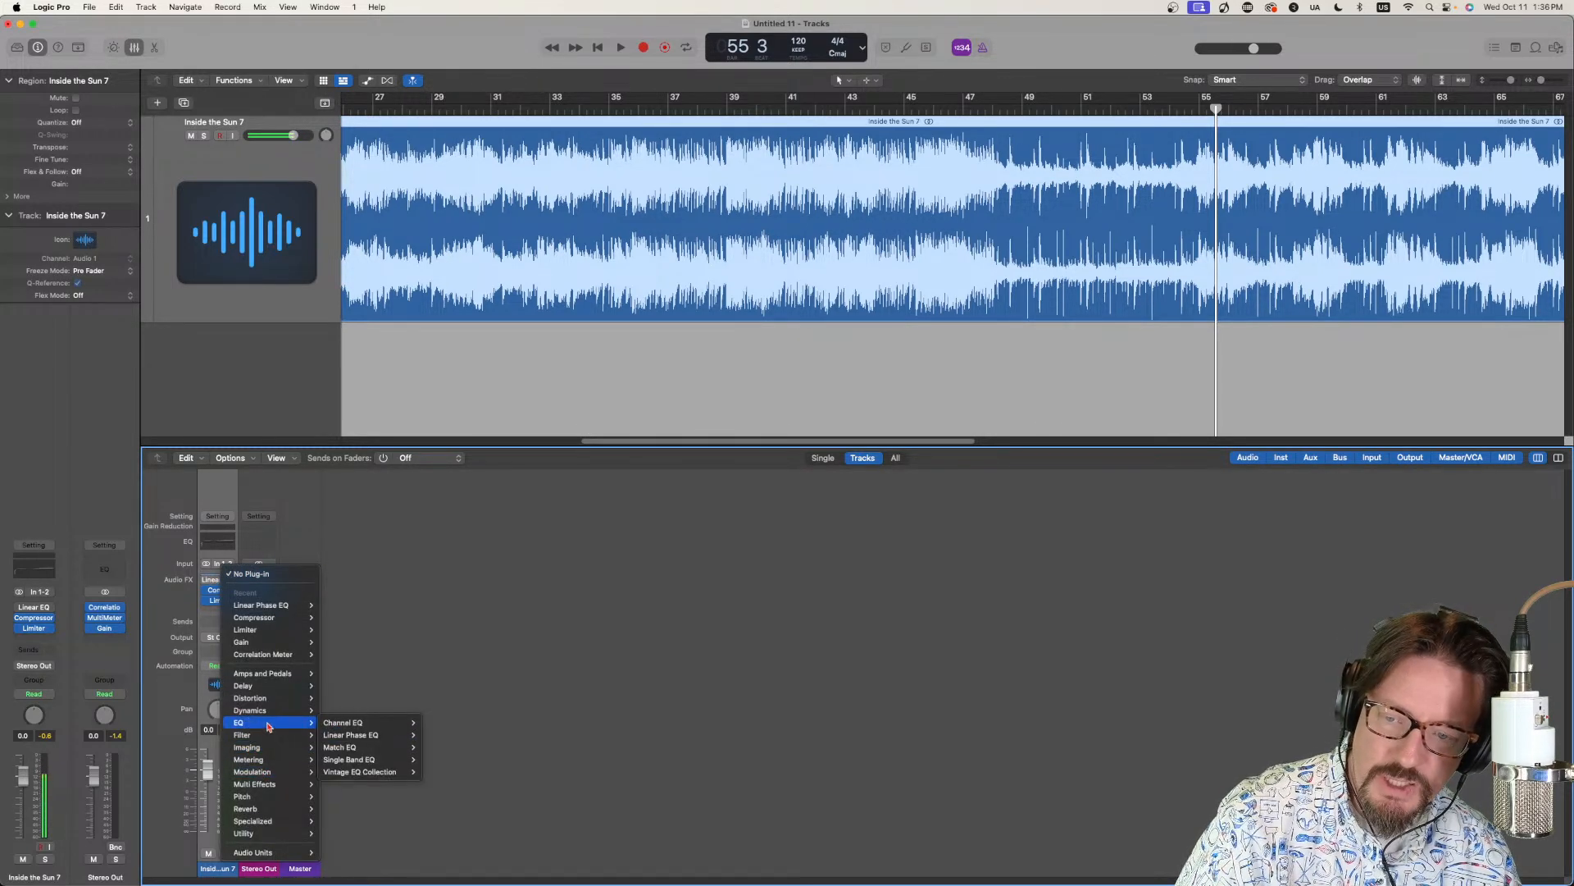
mouse_move(378, 747)
click(436, 748)
drag(1089, 210, 902, 252)
Learn the Match EQ's Current spectrum while playing the track from about bar 35 to bar 43.
click(622, 109)
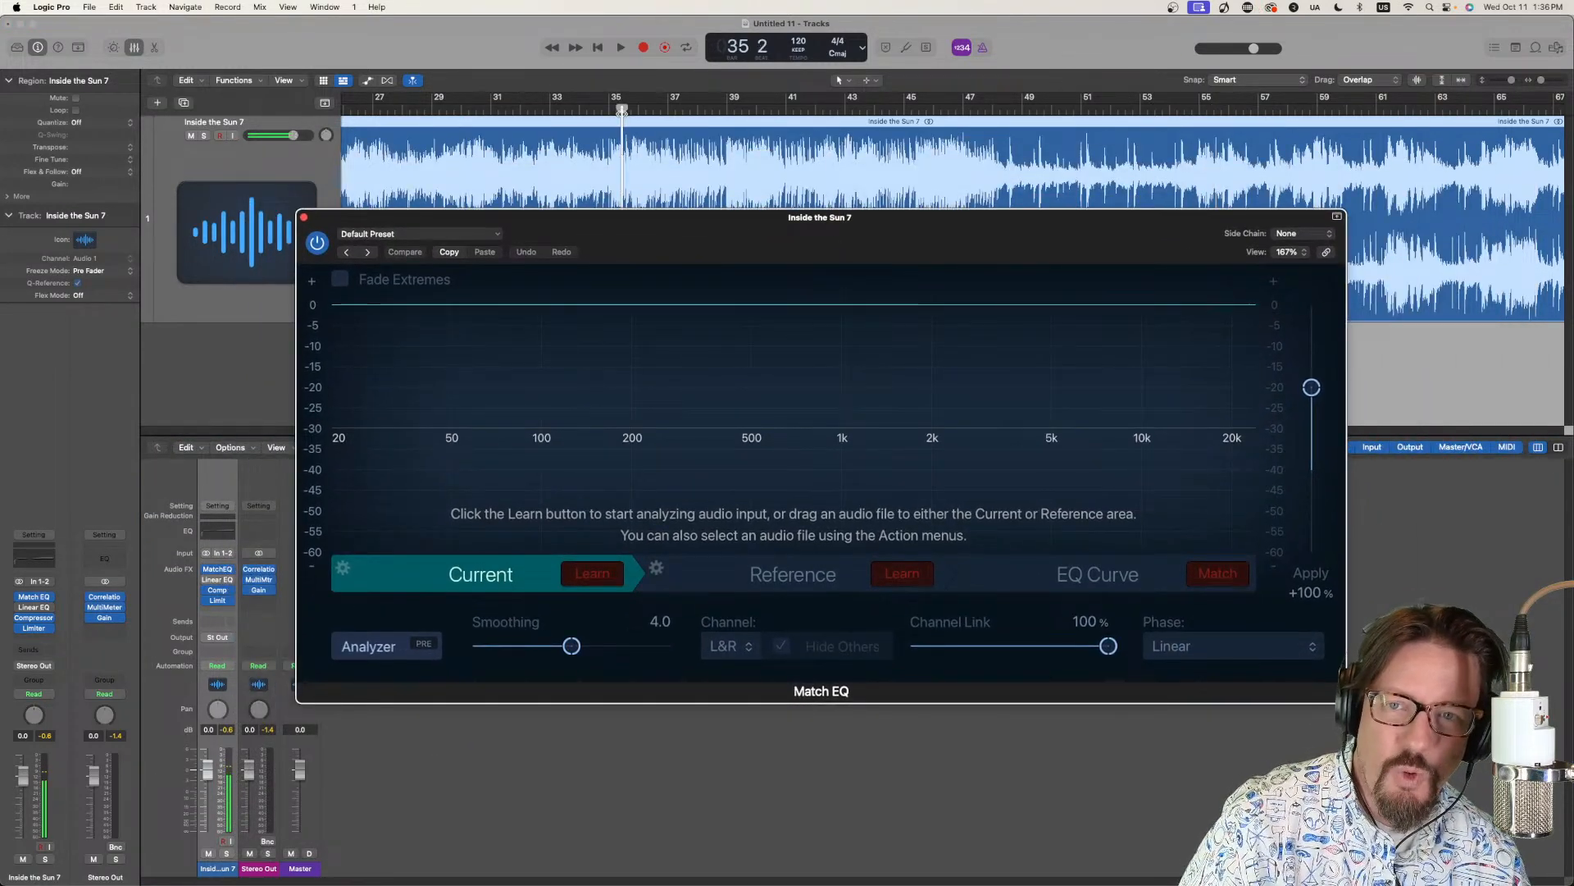
click(592, 574)
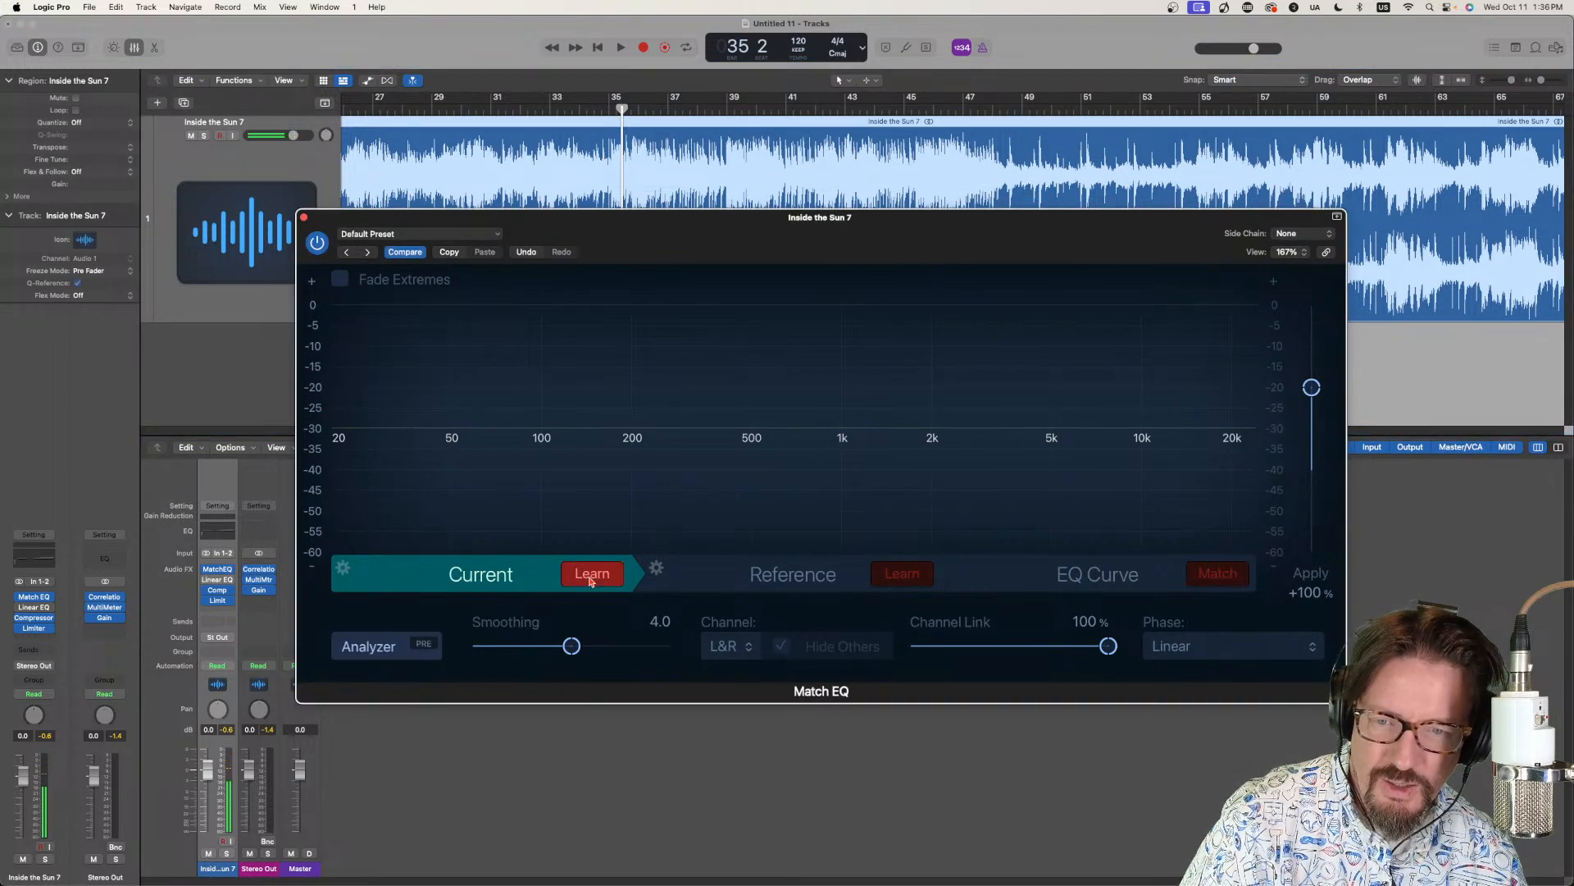
key(space)
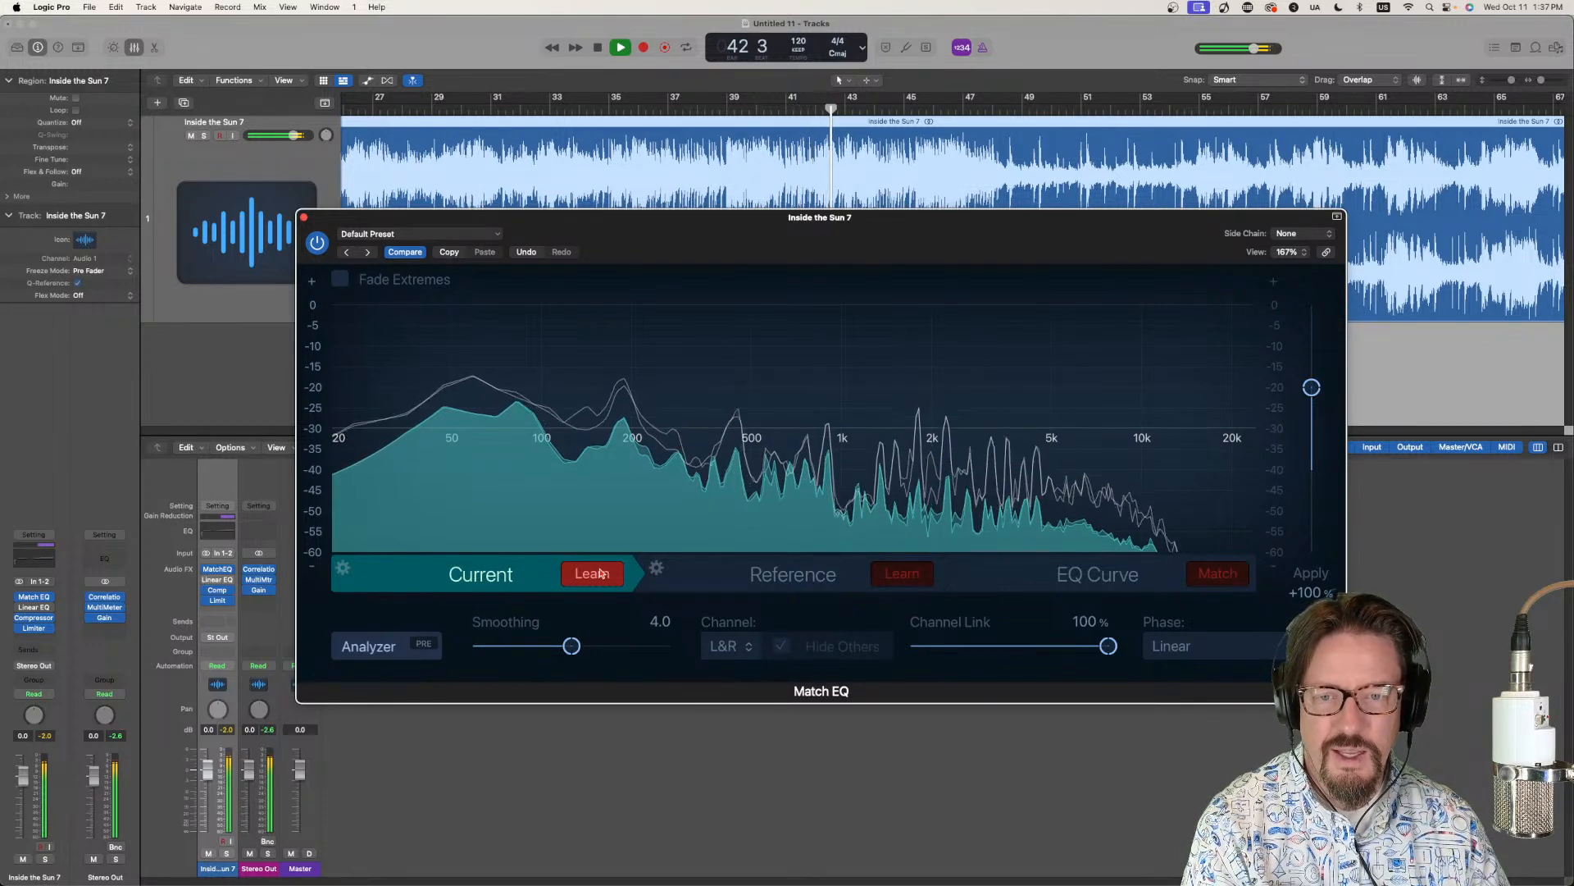
key(space)
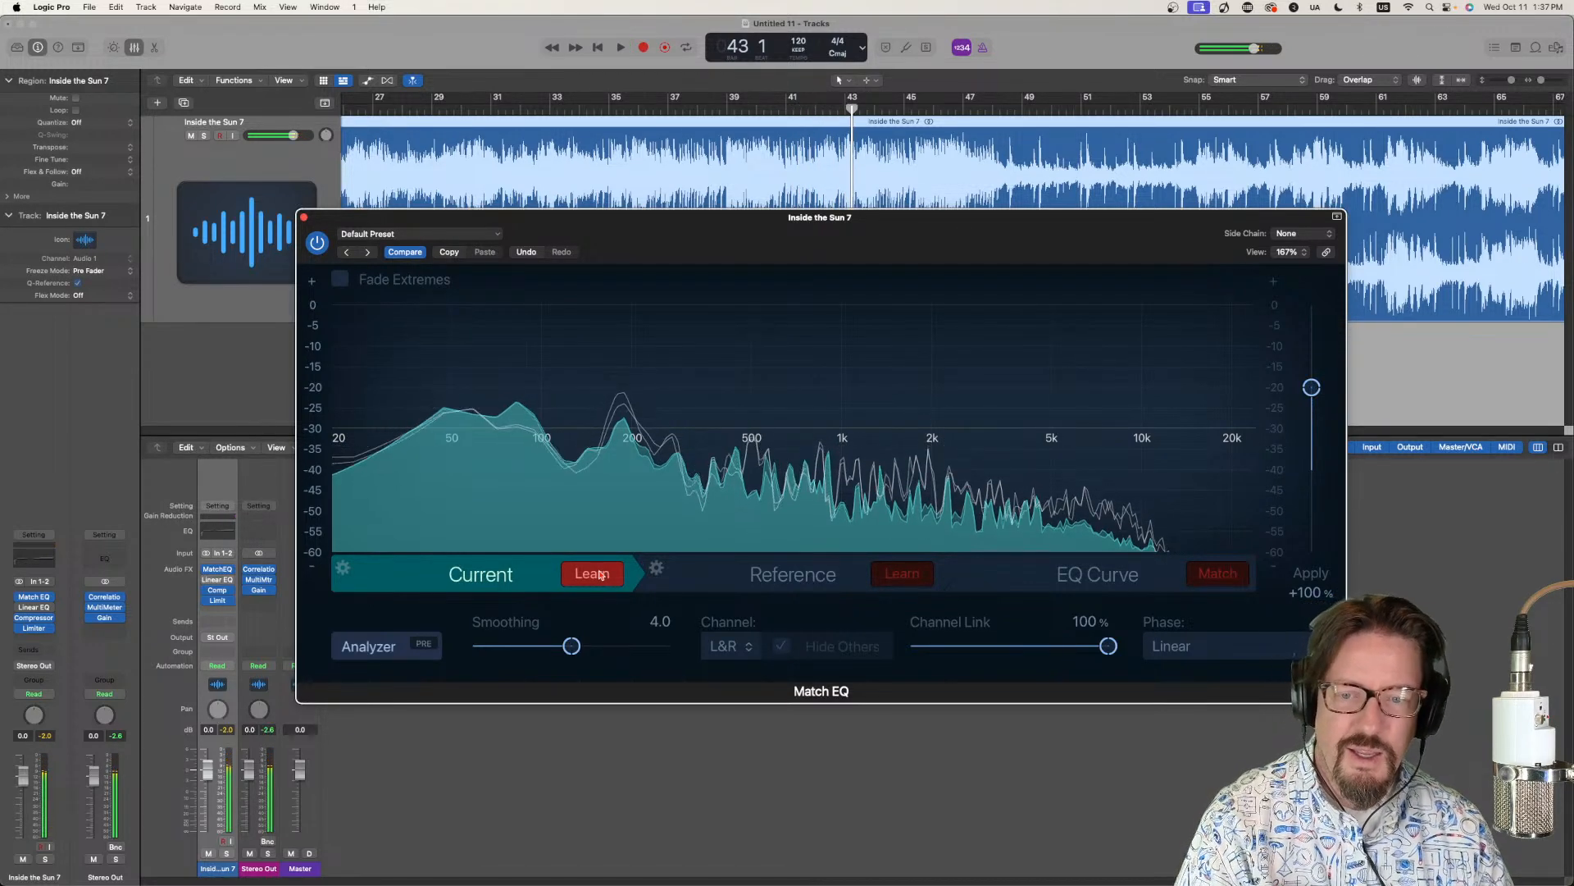
click(601, 574)
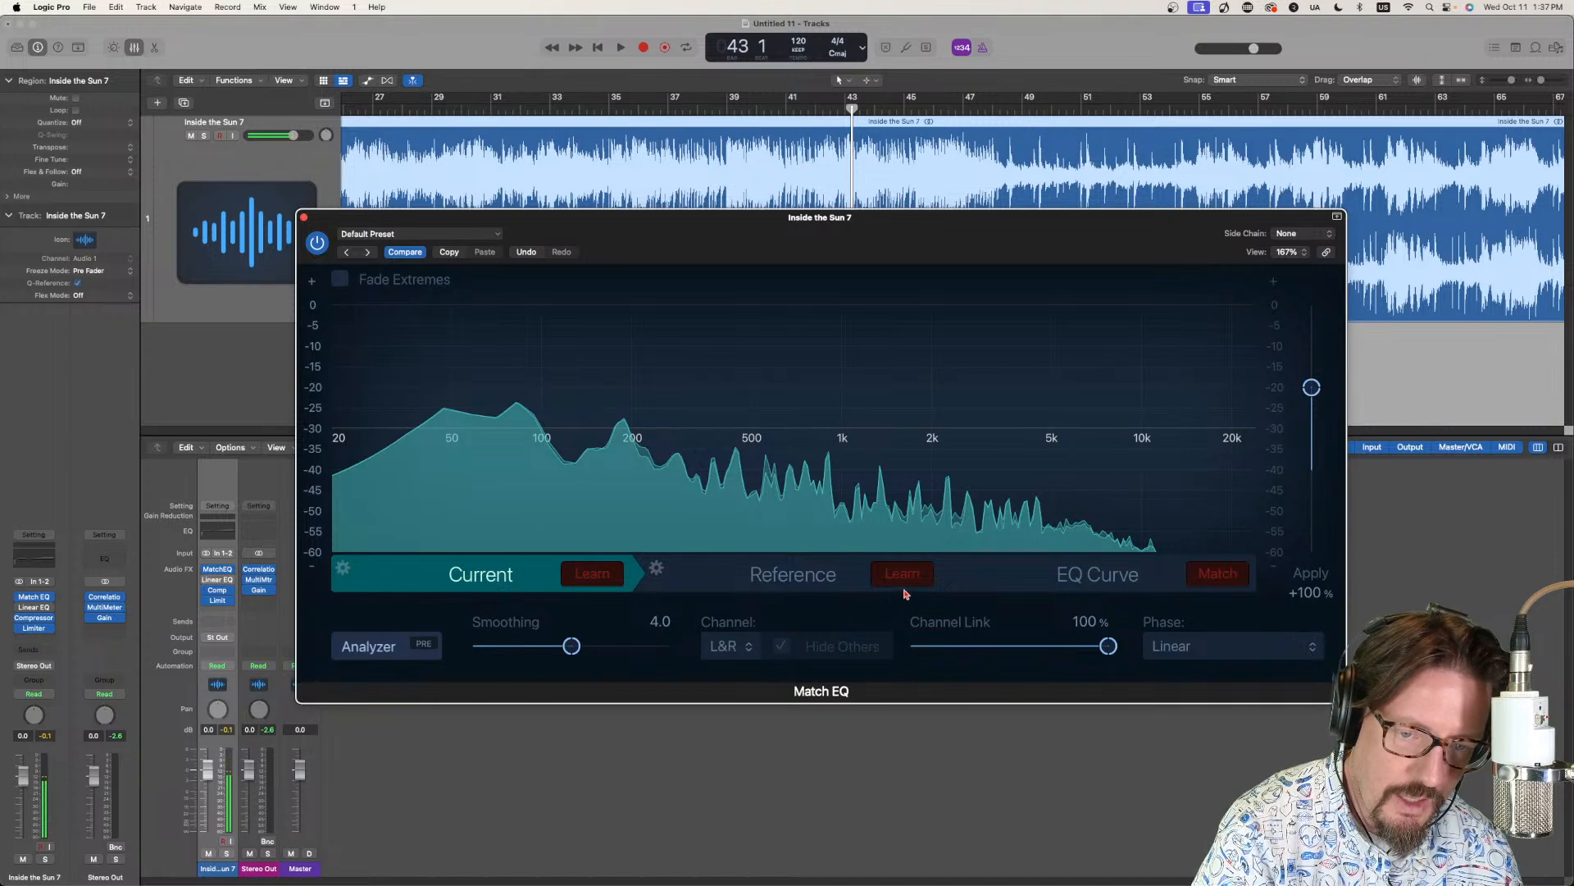
Generate the Match EQ's Reference spectrum from an audio file.
click(814, 581)
click(657, 569)
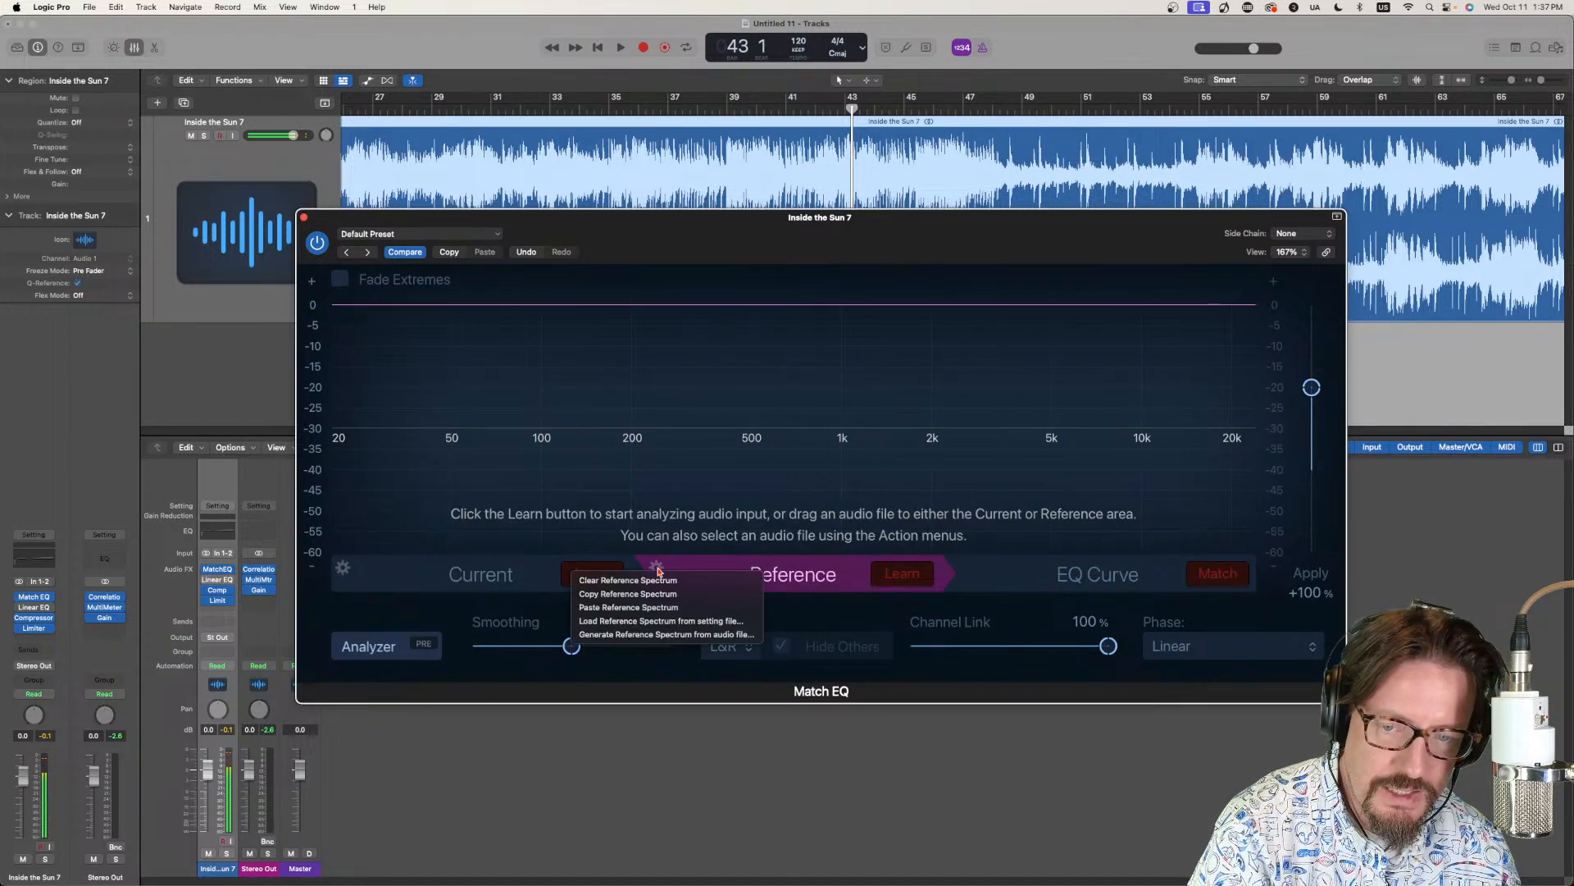
click(645, 635)
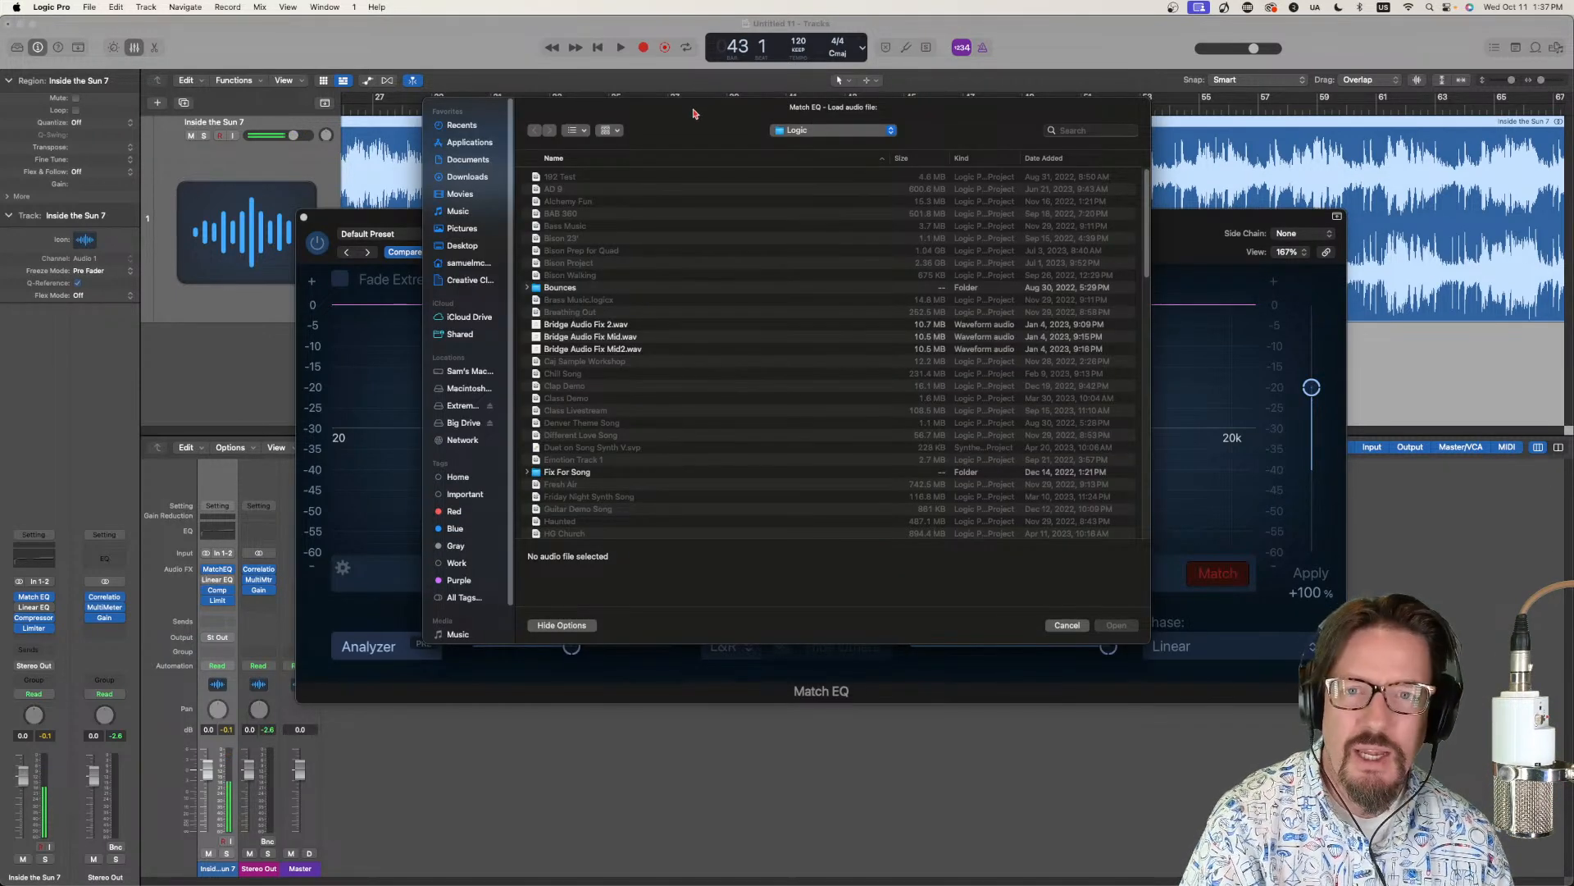
key(Escape)
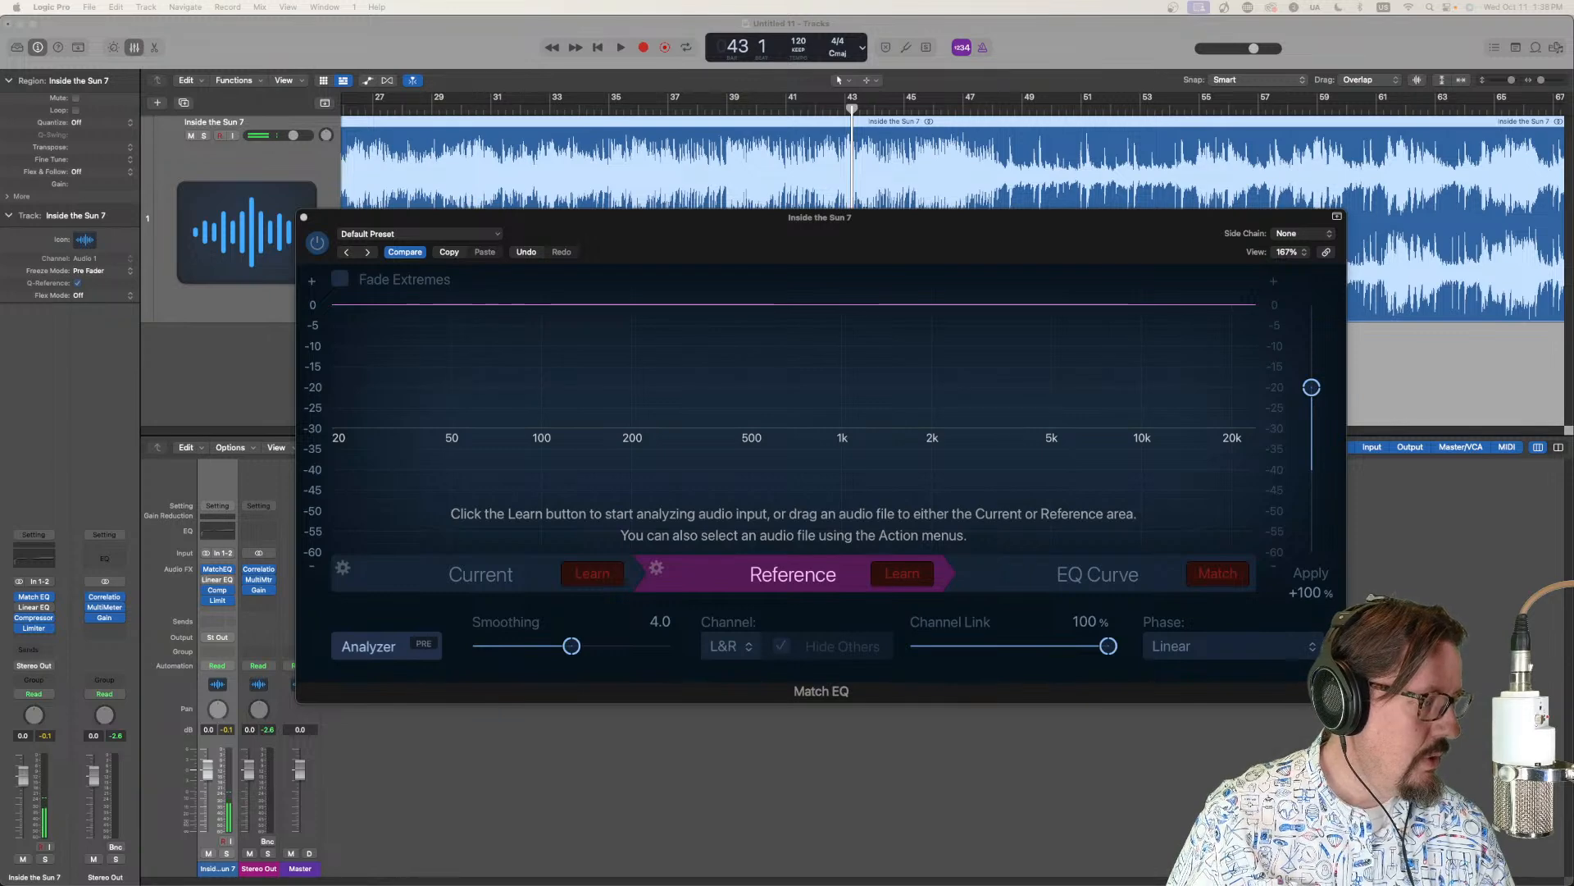
key(Return)
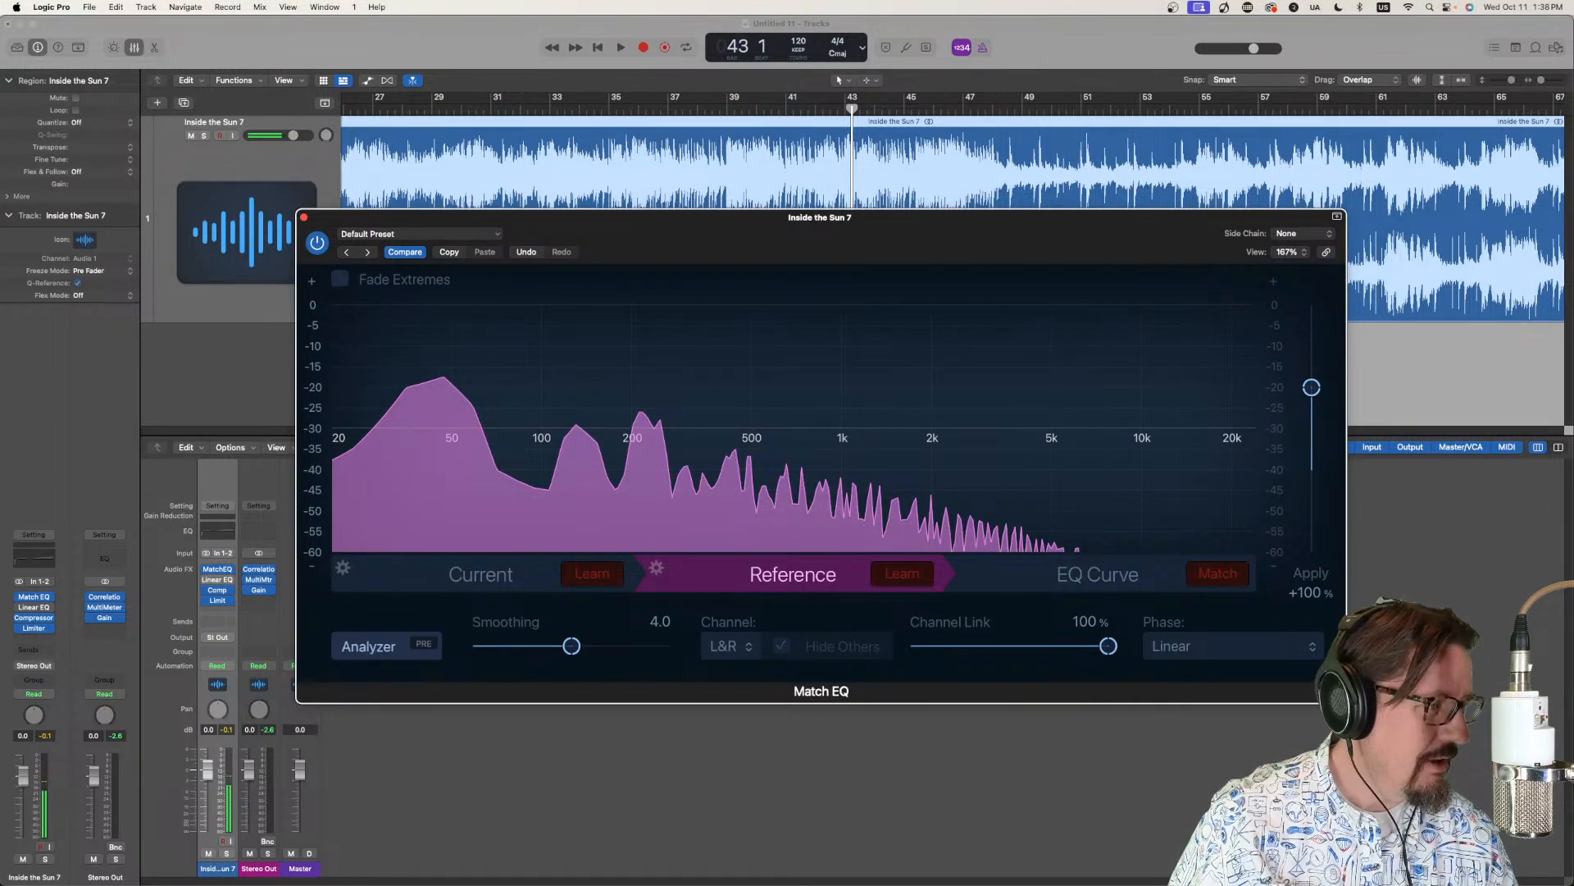
Replace the Match EQ's Reference spectrum with one generated from a different audio file.
click(656, 569)
click(672, 635)
drag(988, 110, 2, 114)
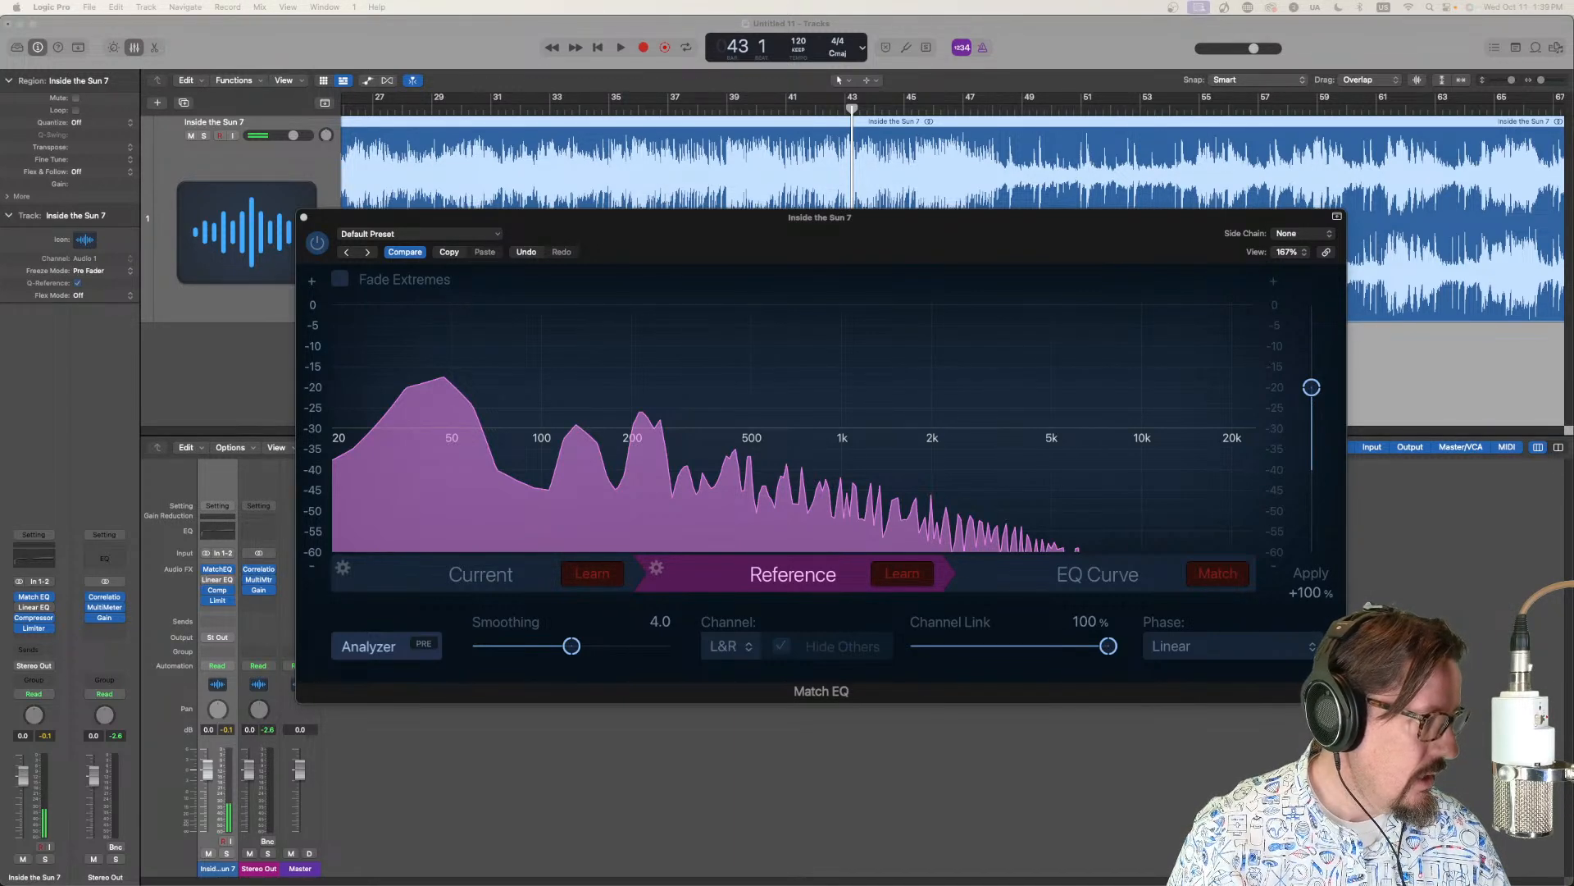
key(Return)
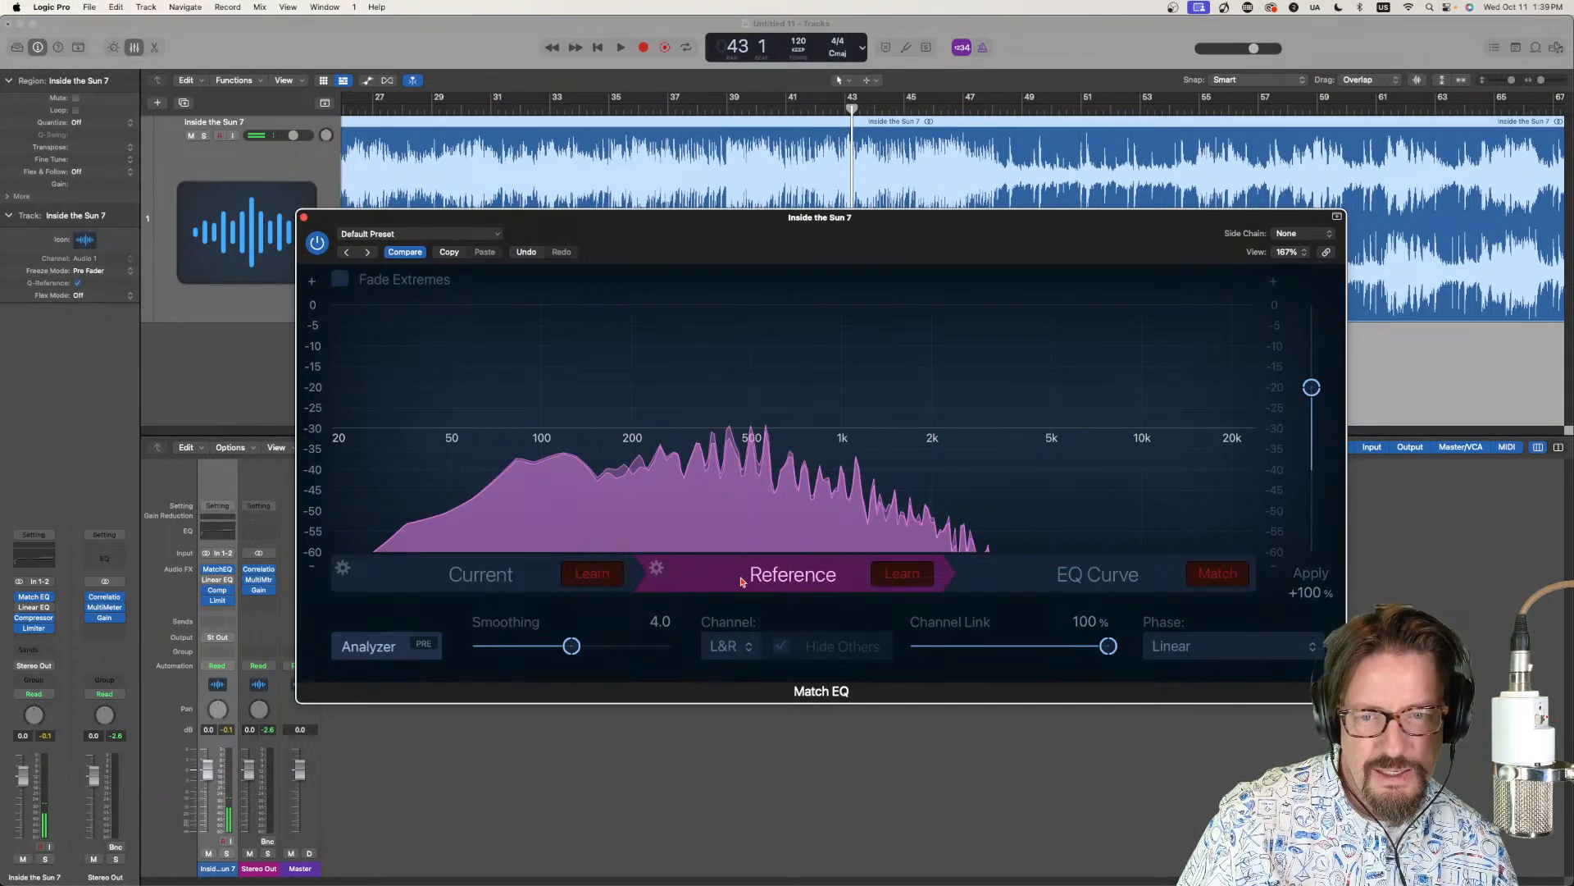
Compare the Match EQ's Current spectrum with its Reference spectrum by switching between the two.
click(480, 579)
click(742, 583)
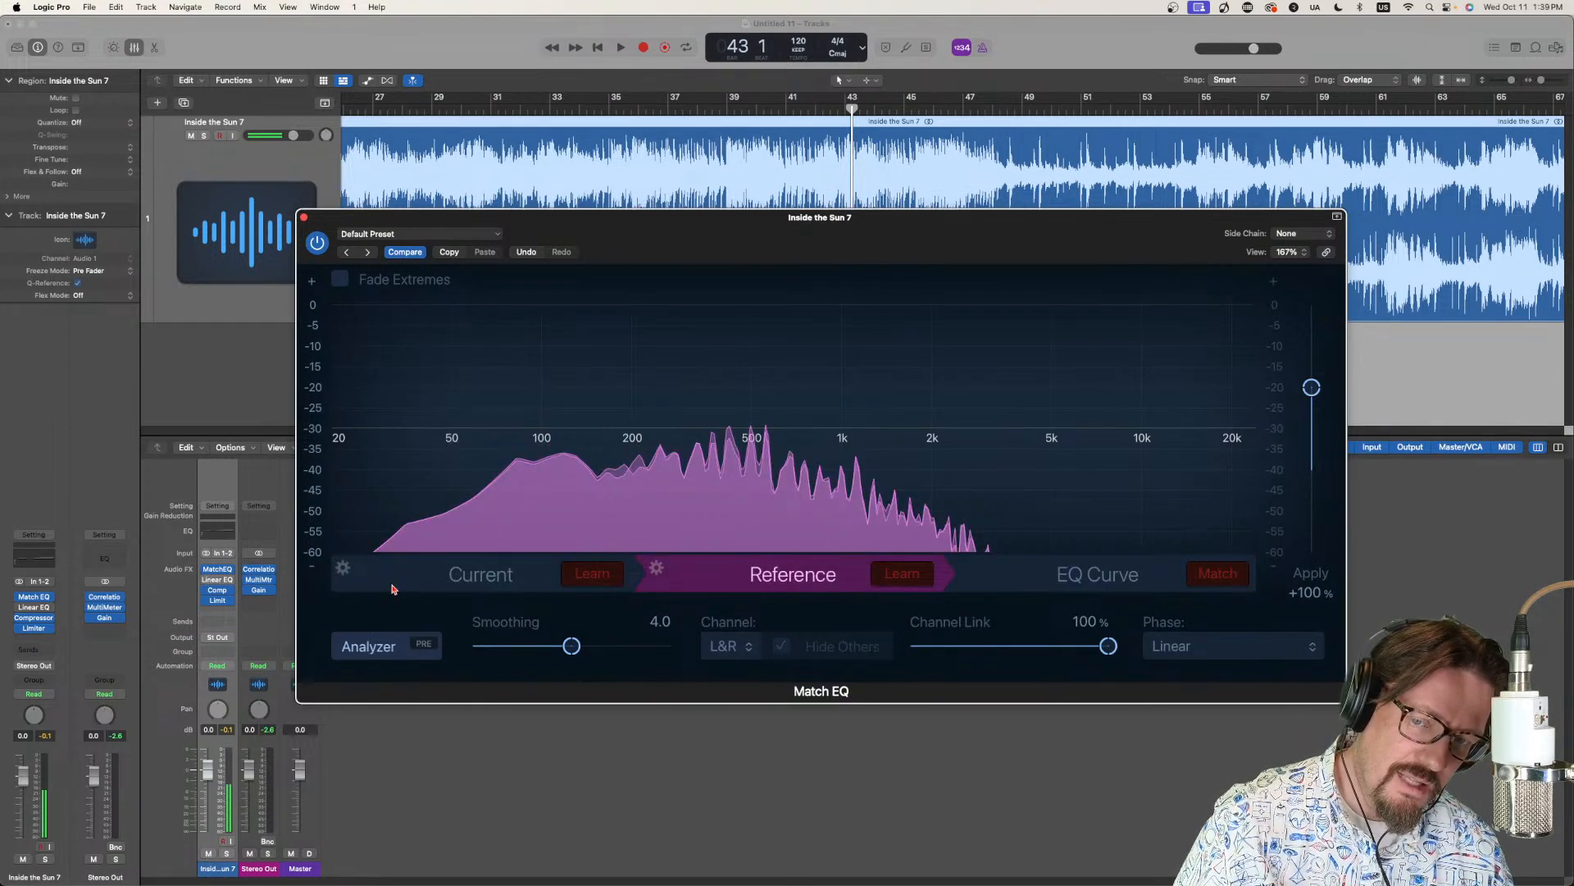
click(481, 584)
click(849, 587)
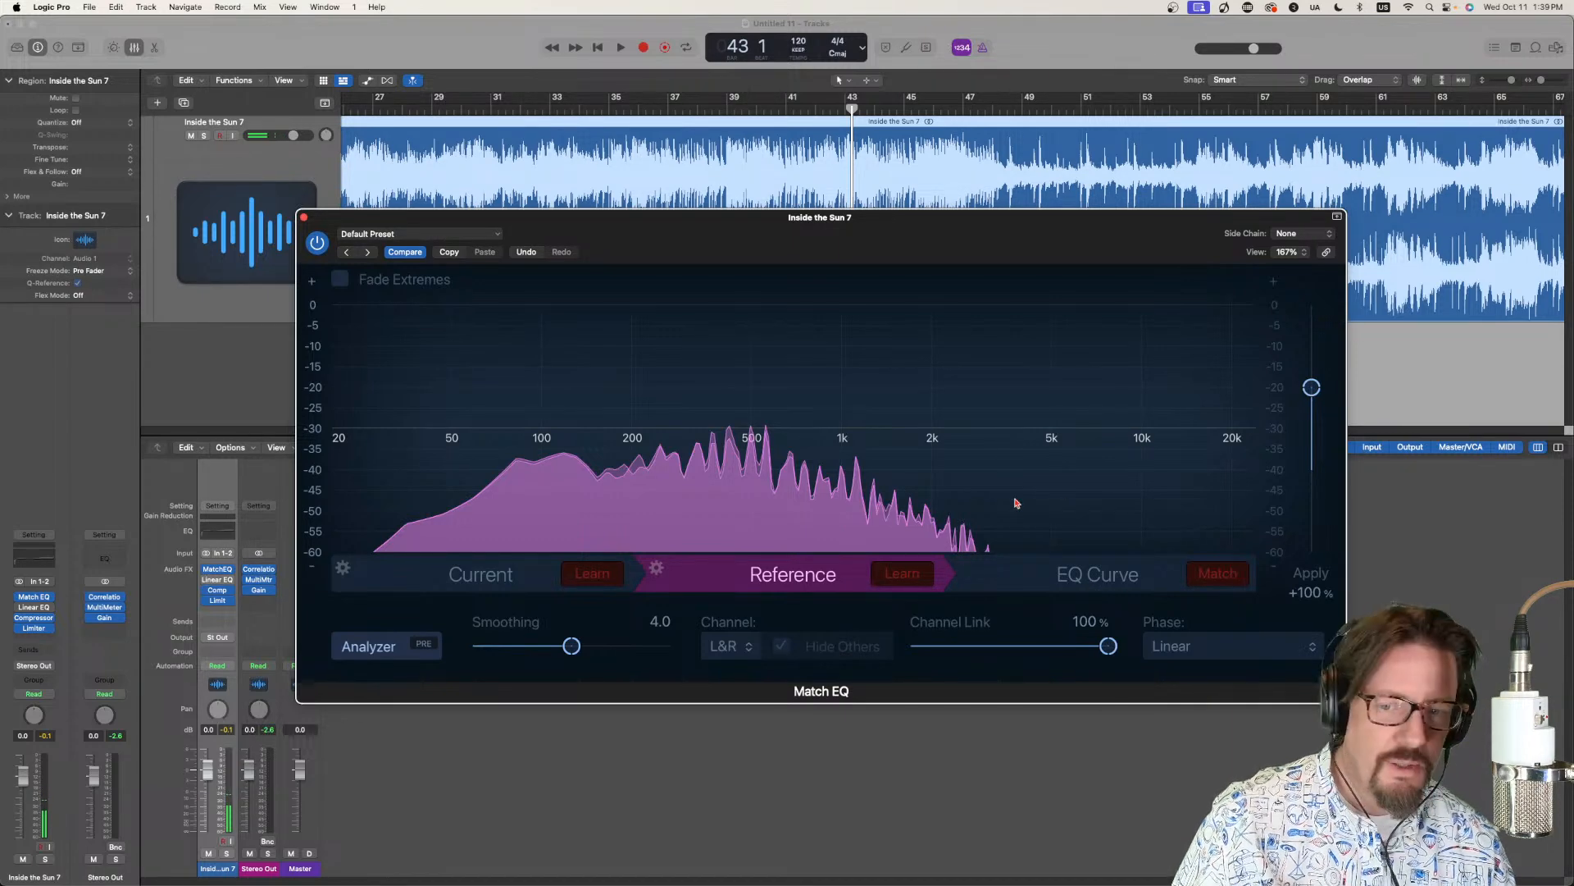
Replace the Match EQ's Reference spectrum with one generated from another audio file, and match the EQ curve to it.
click(658, 570)
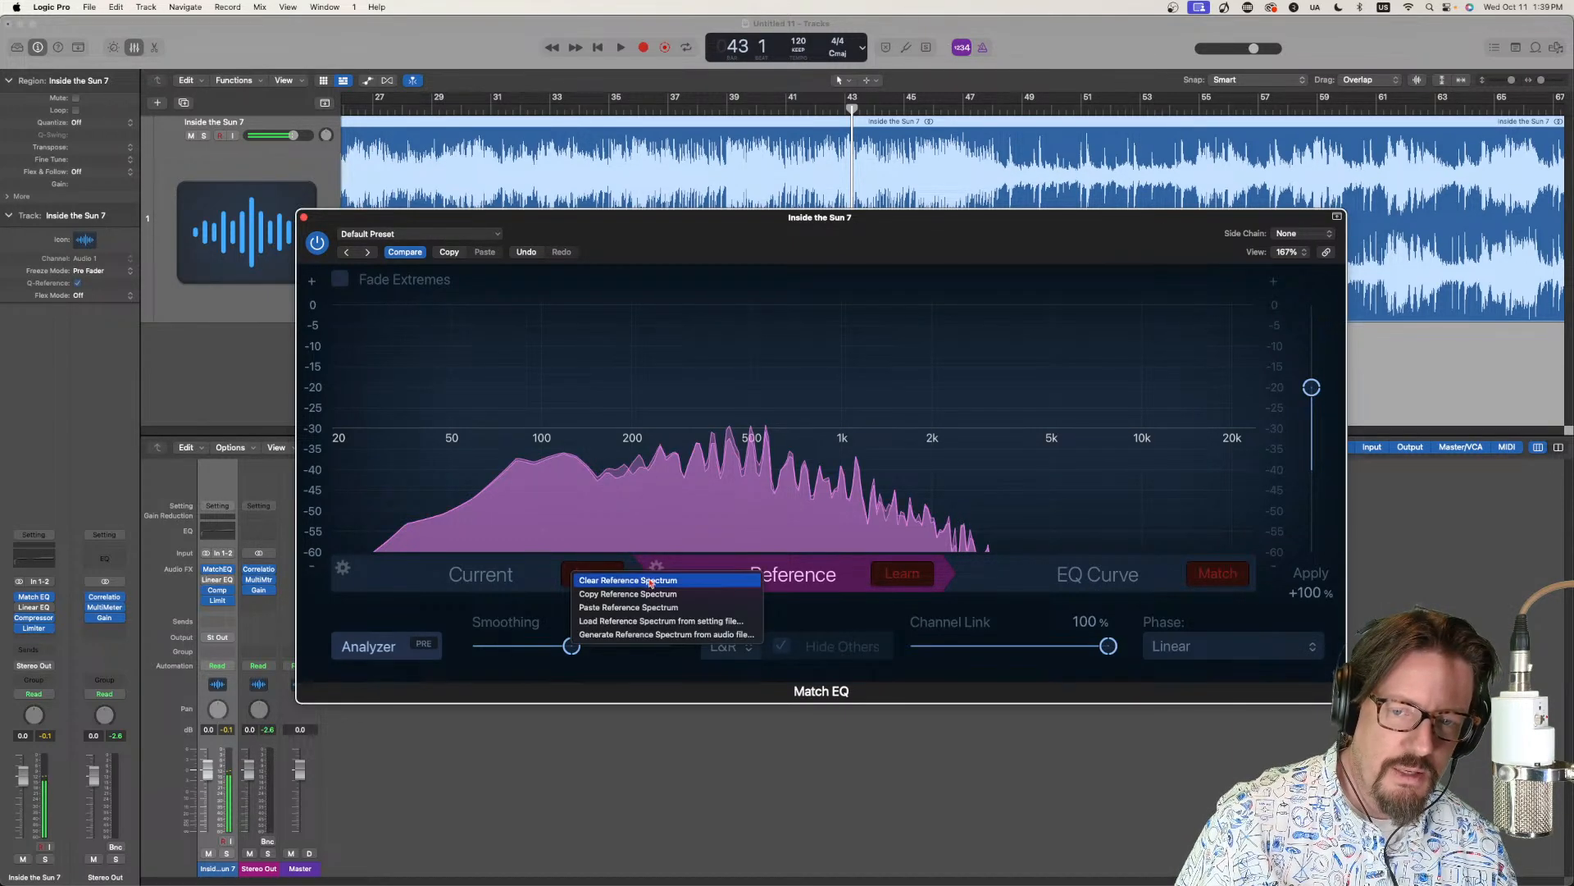
click(660, 634)
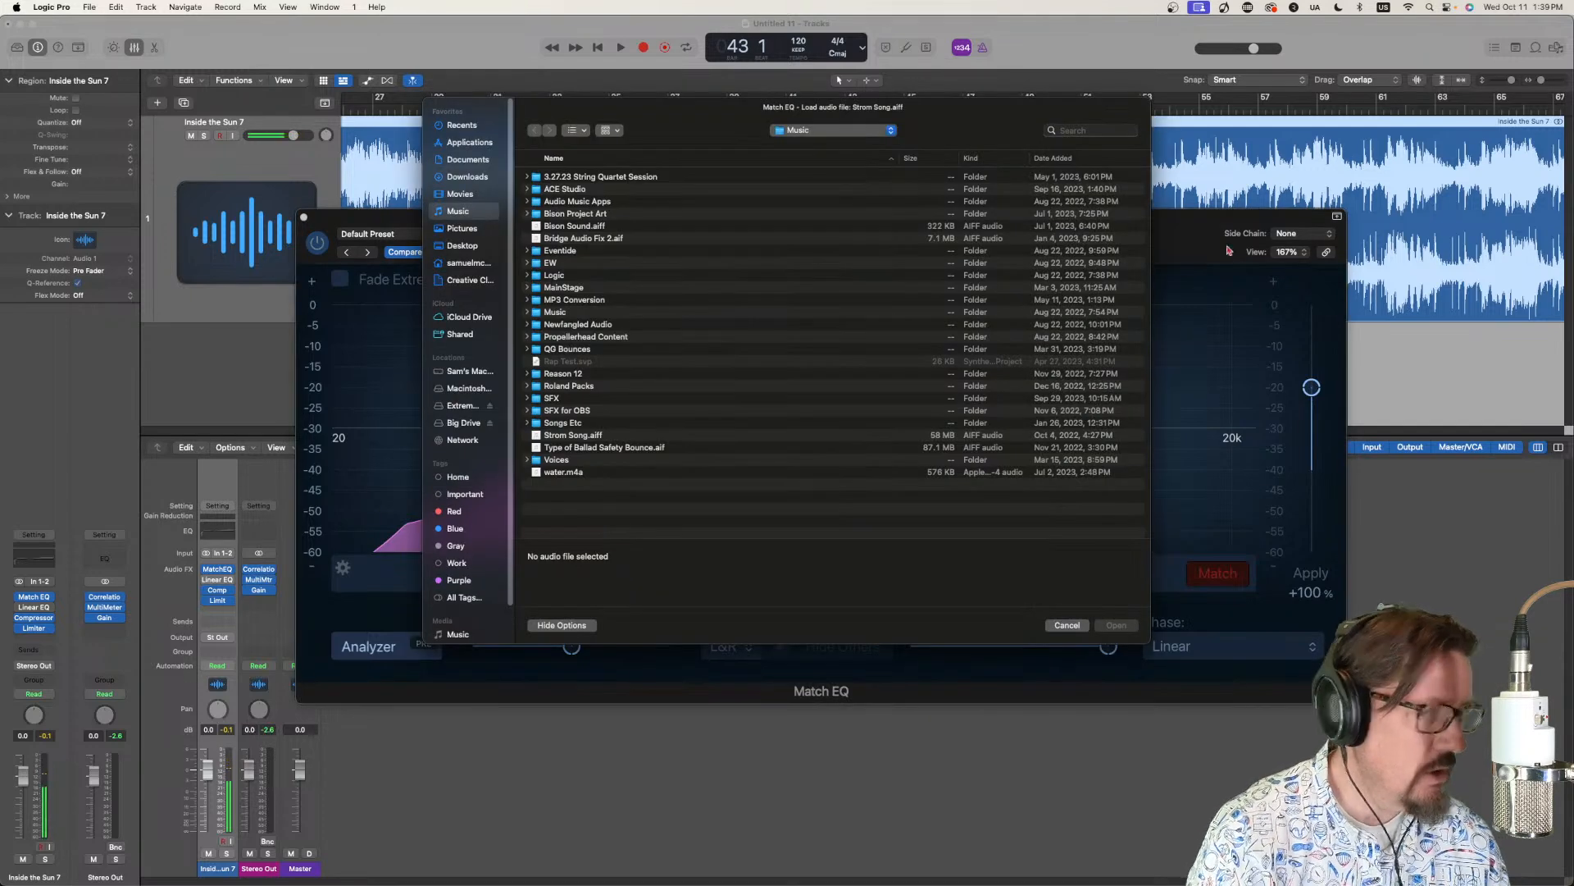
key(Escape)
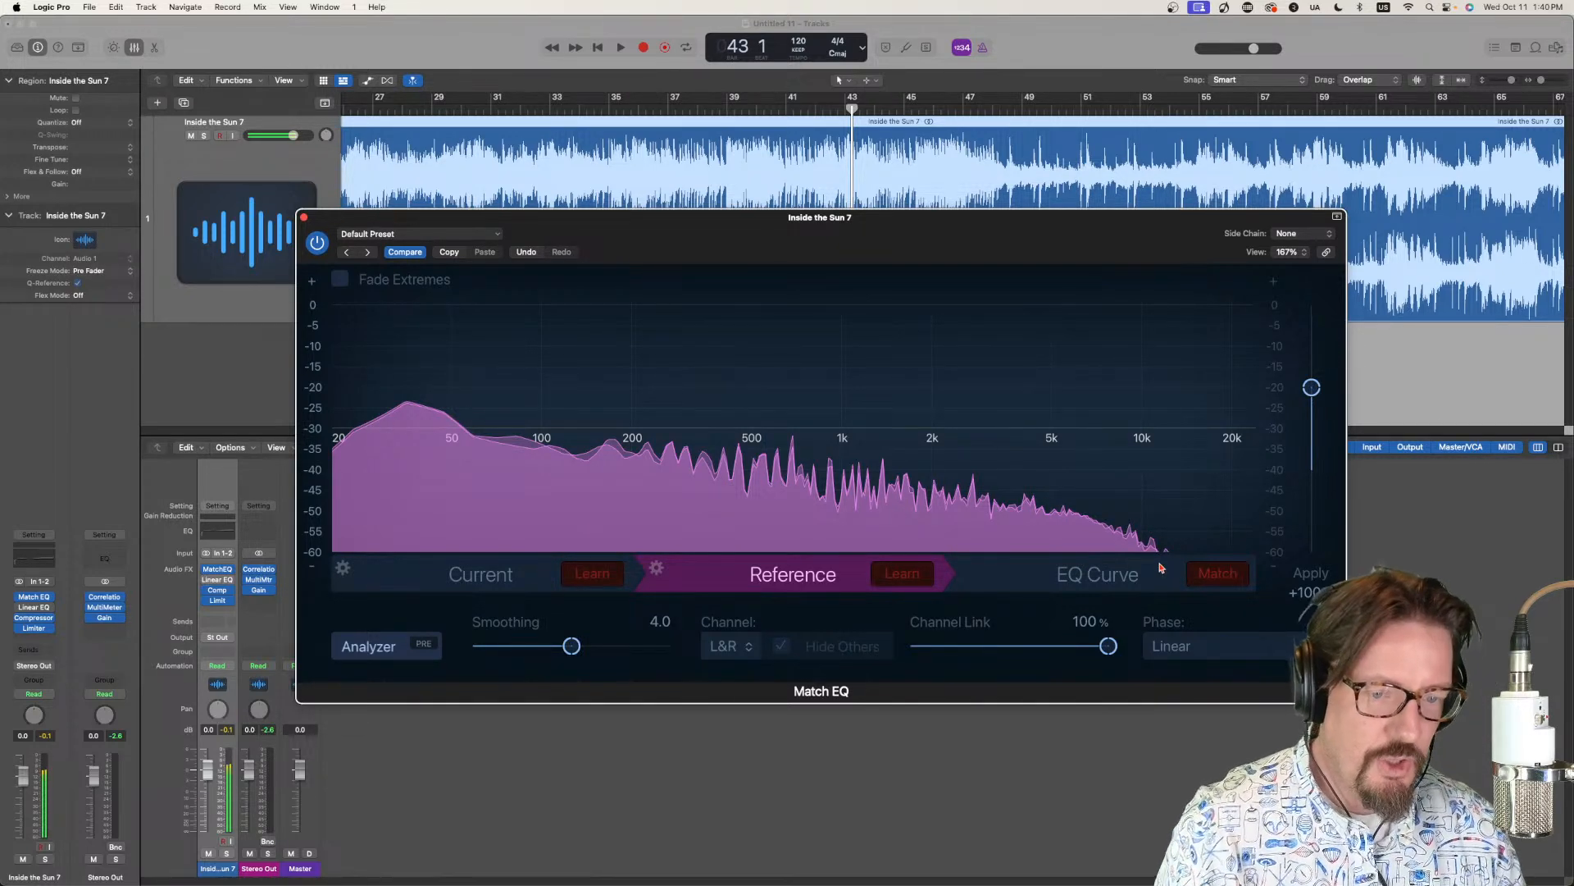
click(1043, 585)
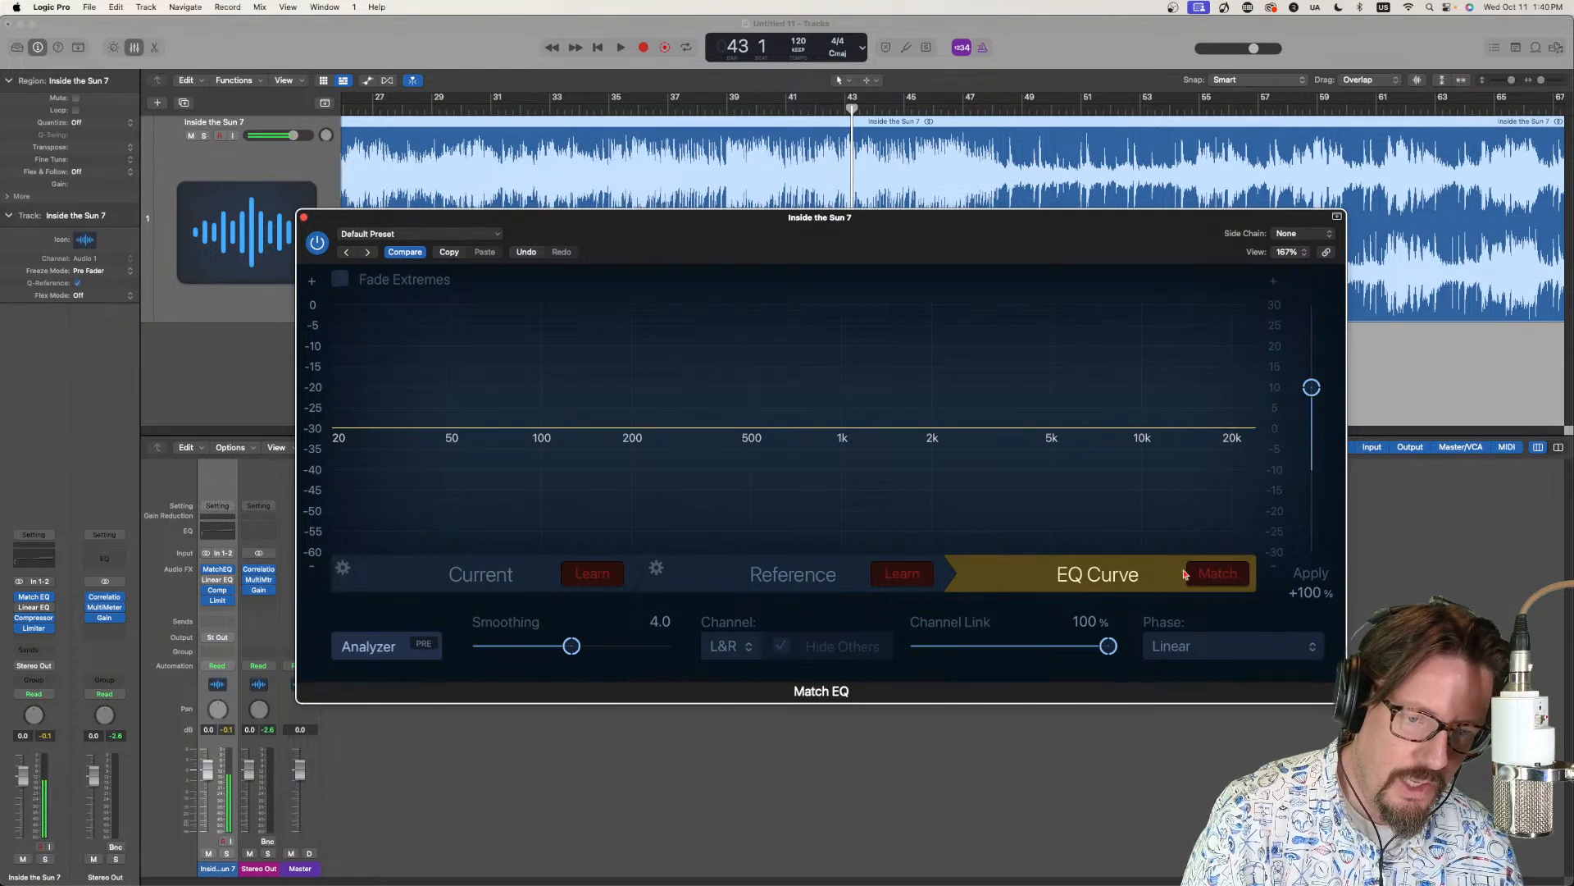
click(1212, 575)
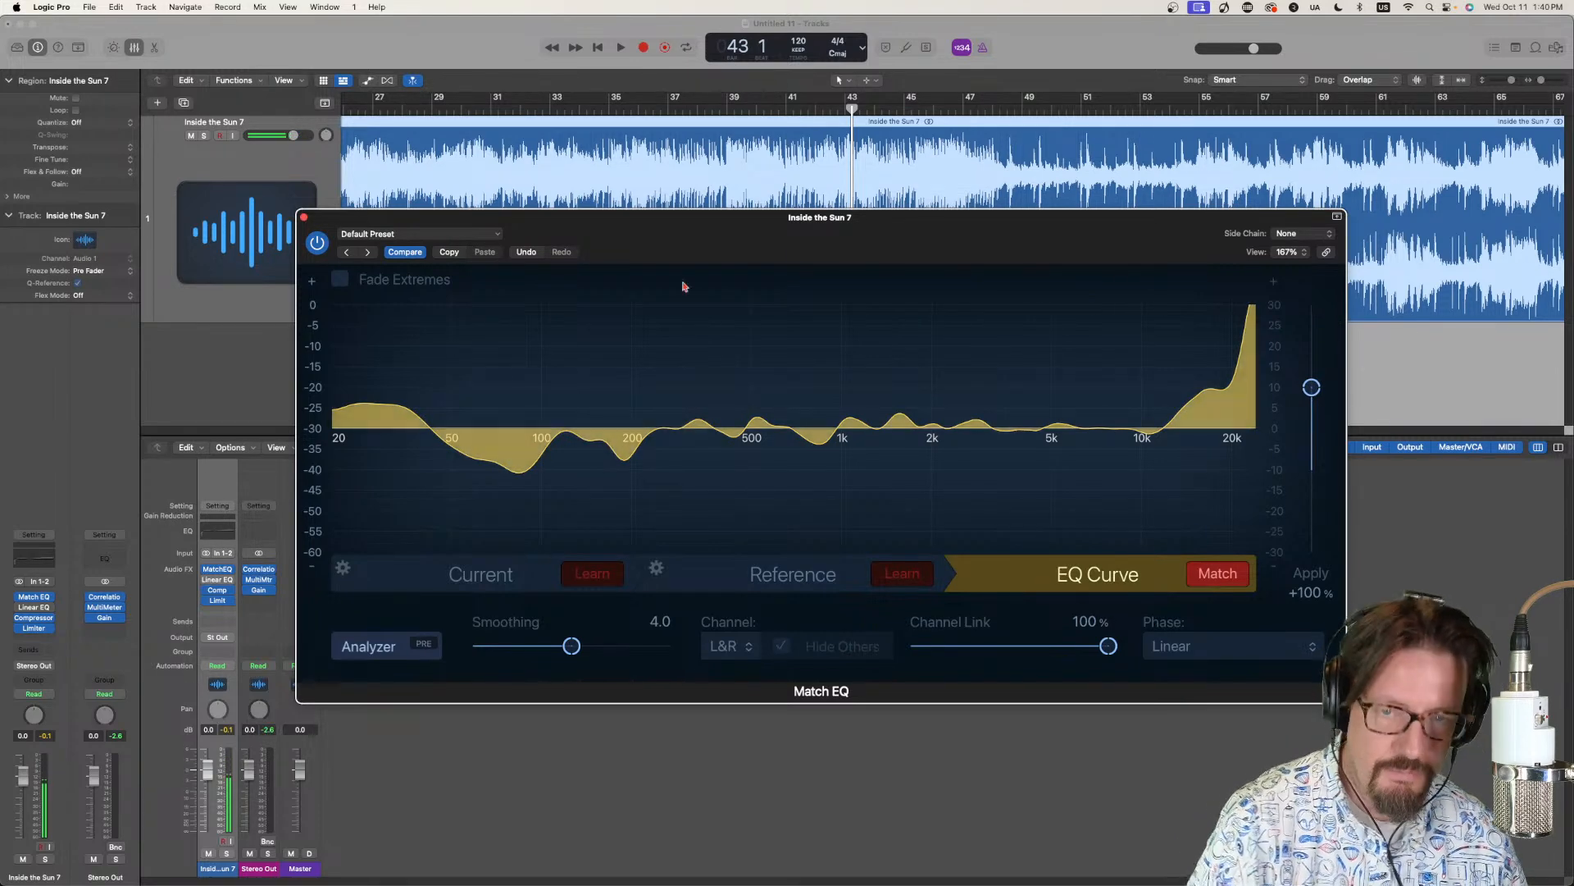
Play the track from about bar 28, bypass the limiter, and compare the sound with the Match EQ off and on.
click(423, 113)
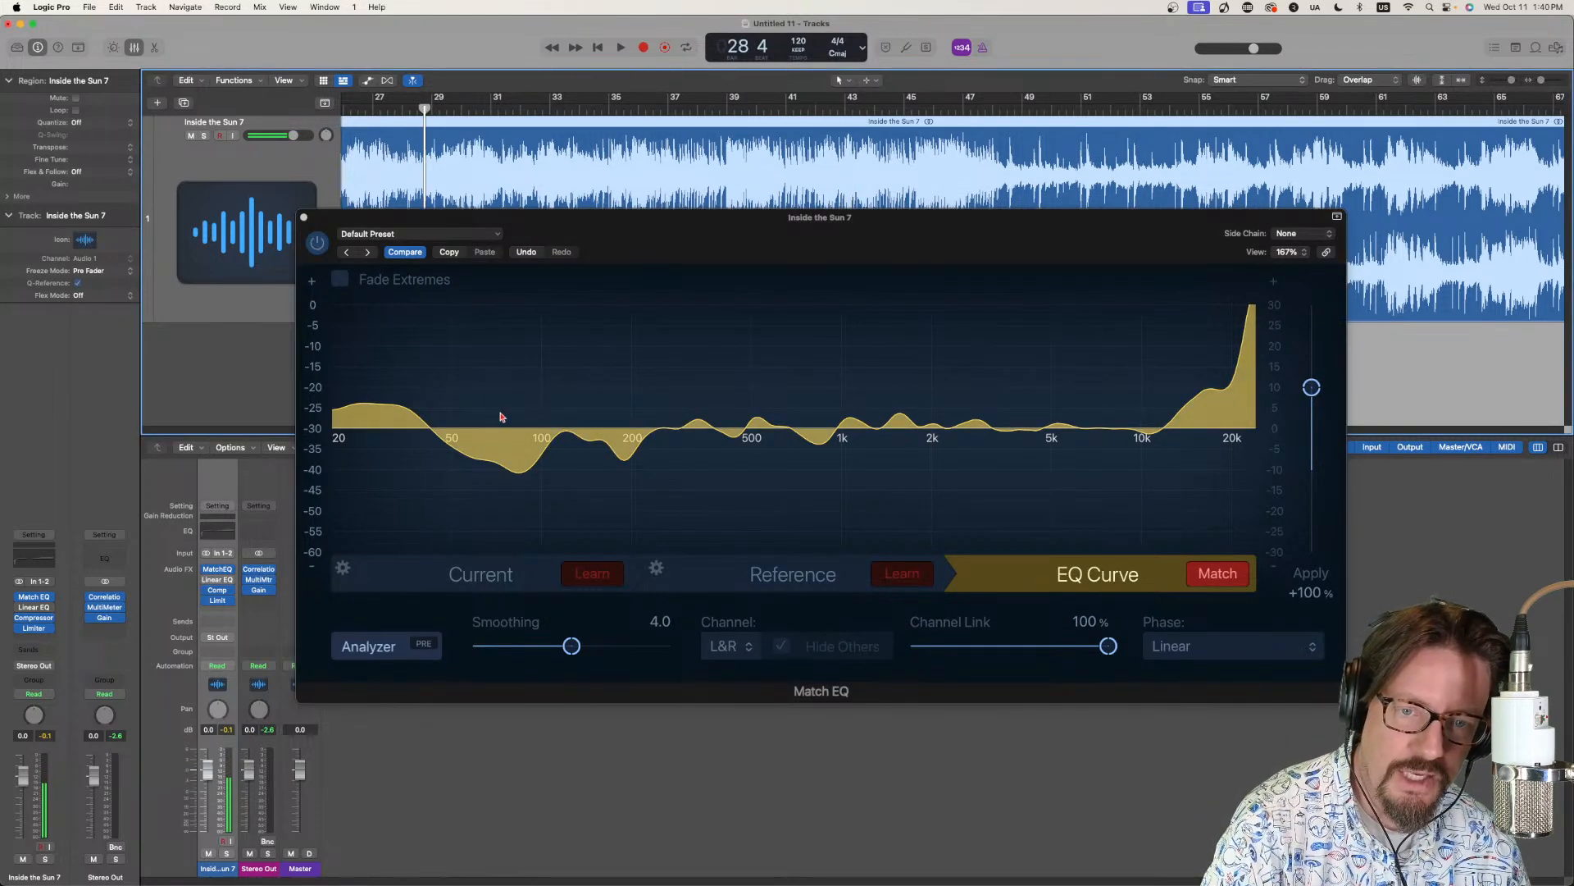
key(space)
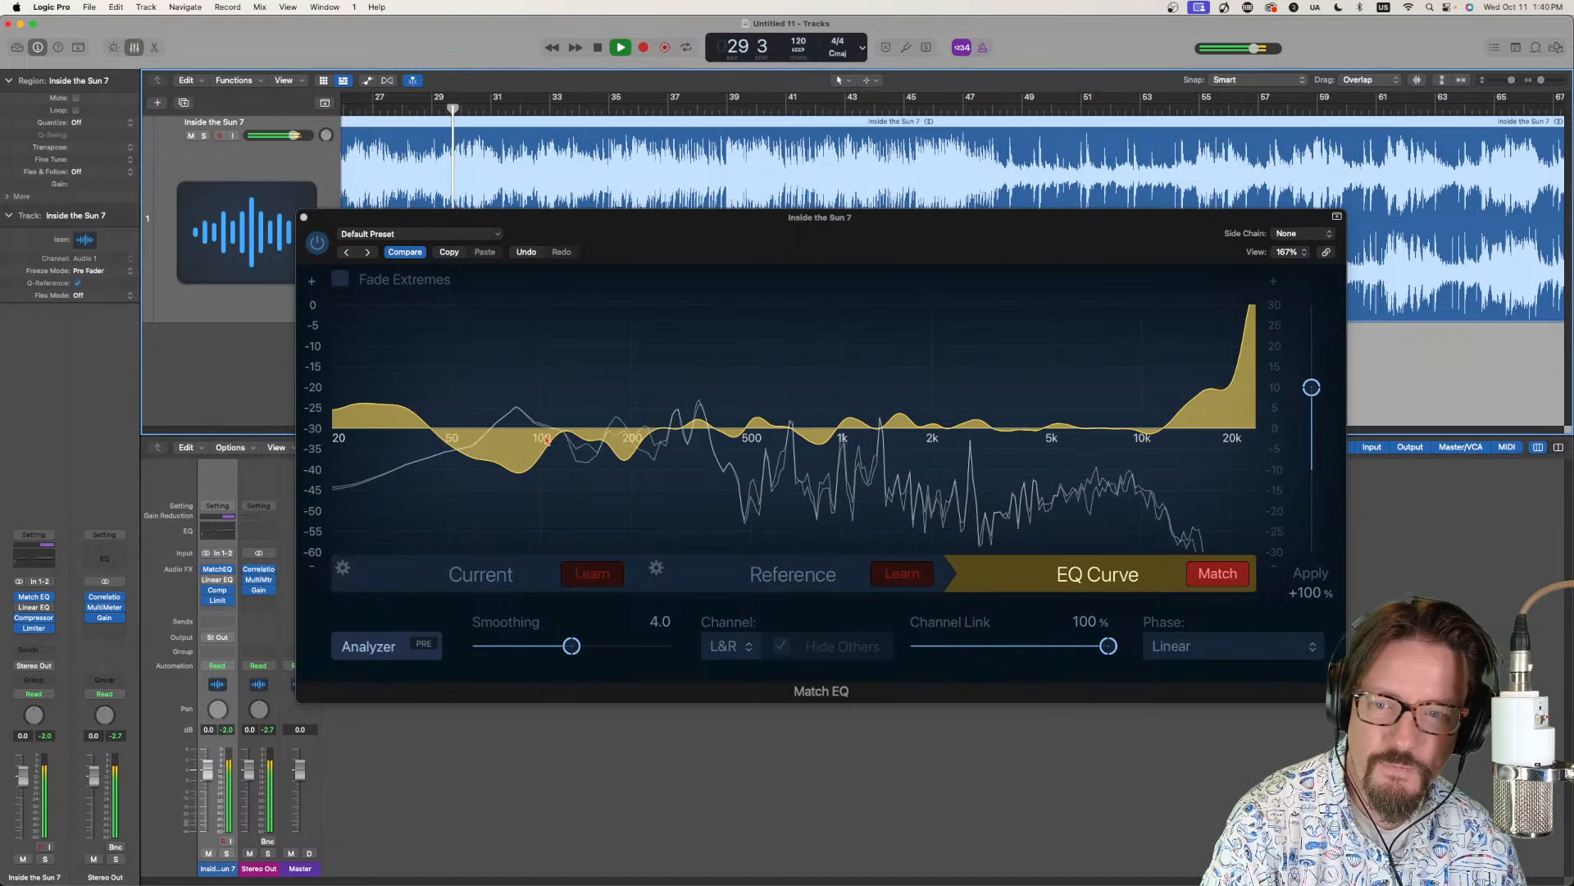
click(207, 600)
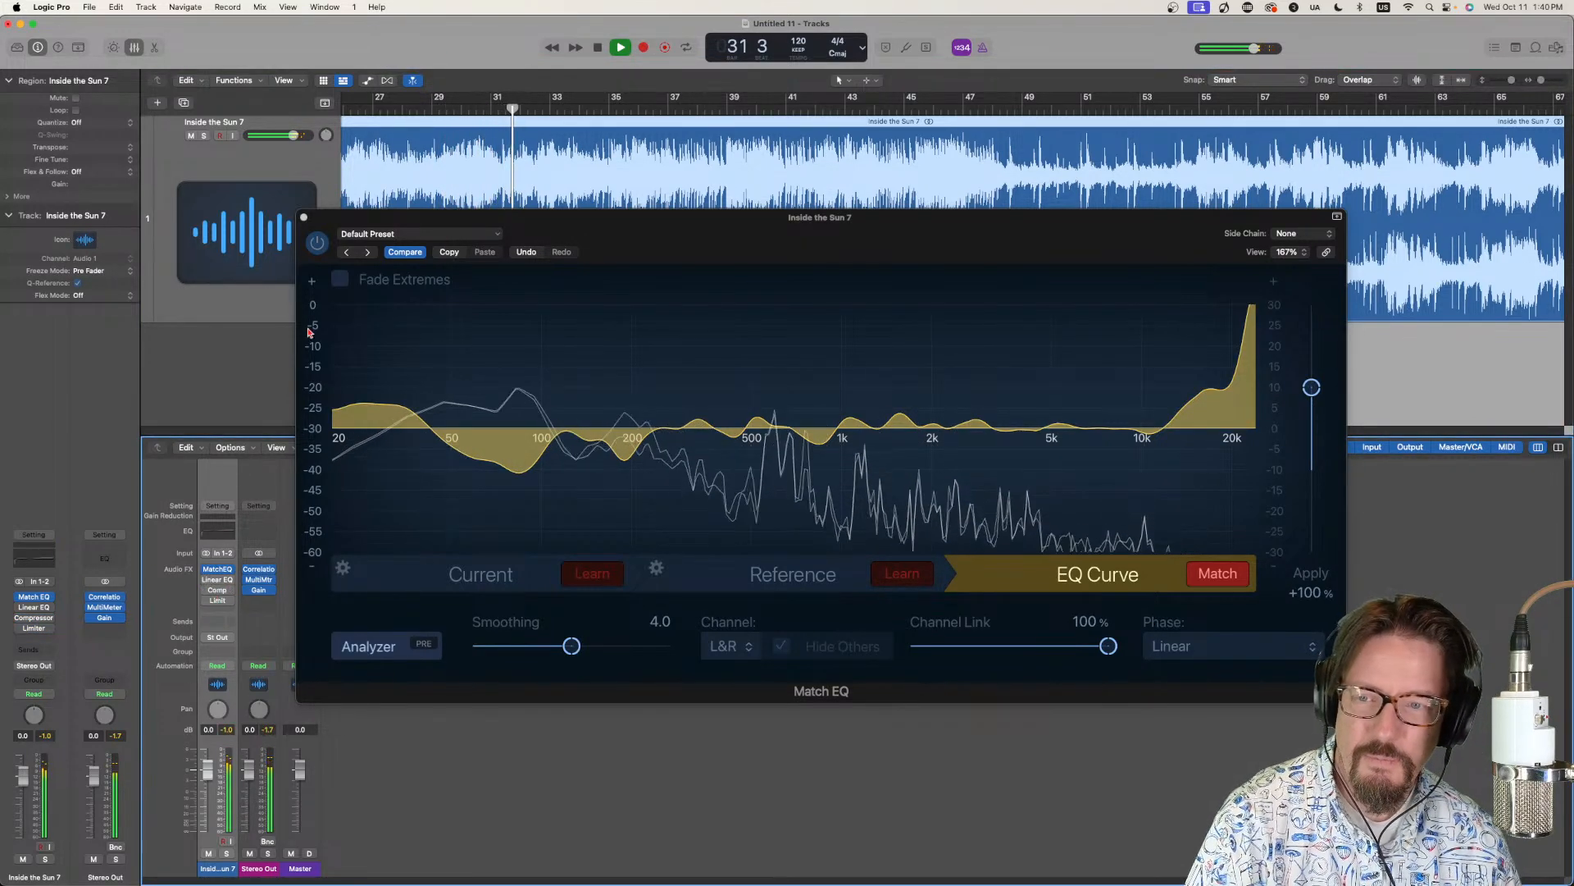
click(319, 248)
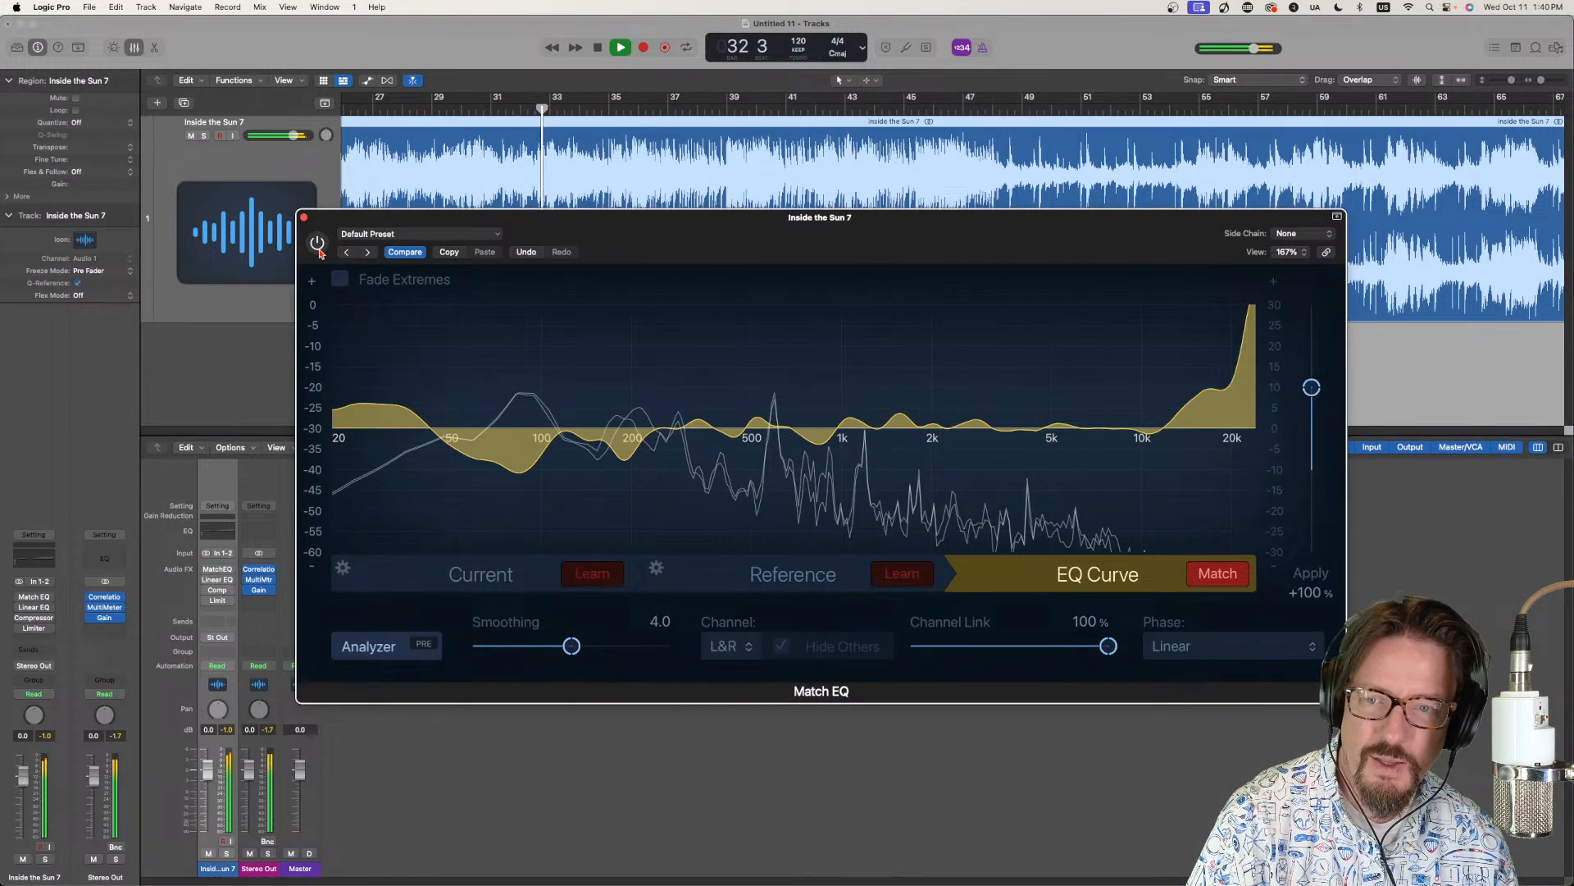
click(319, 248)
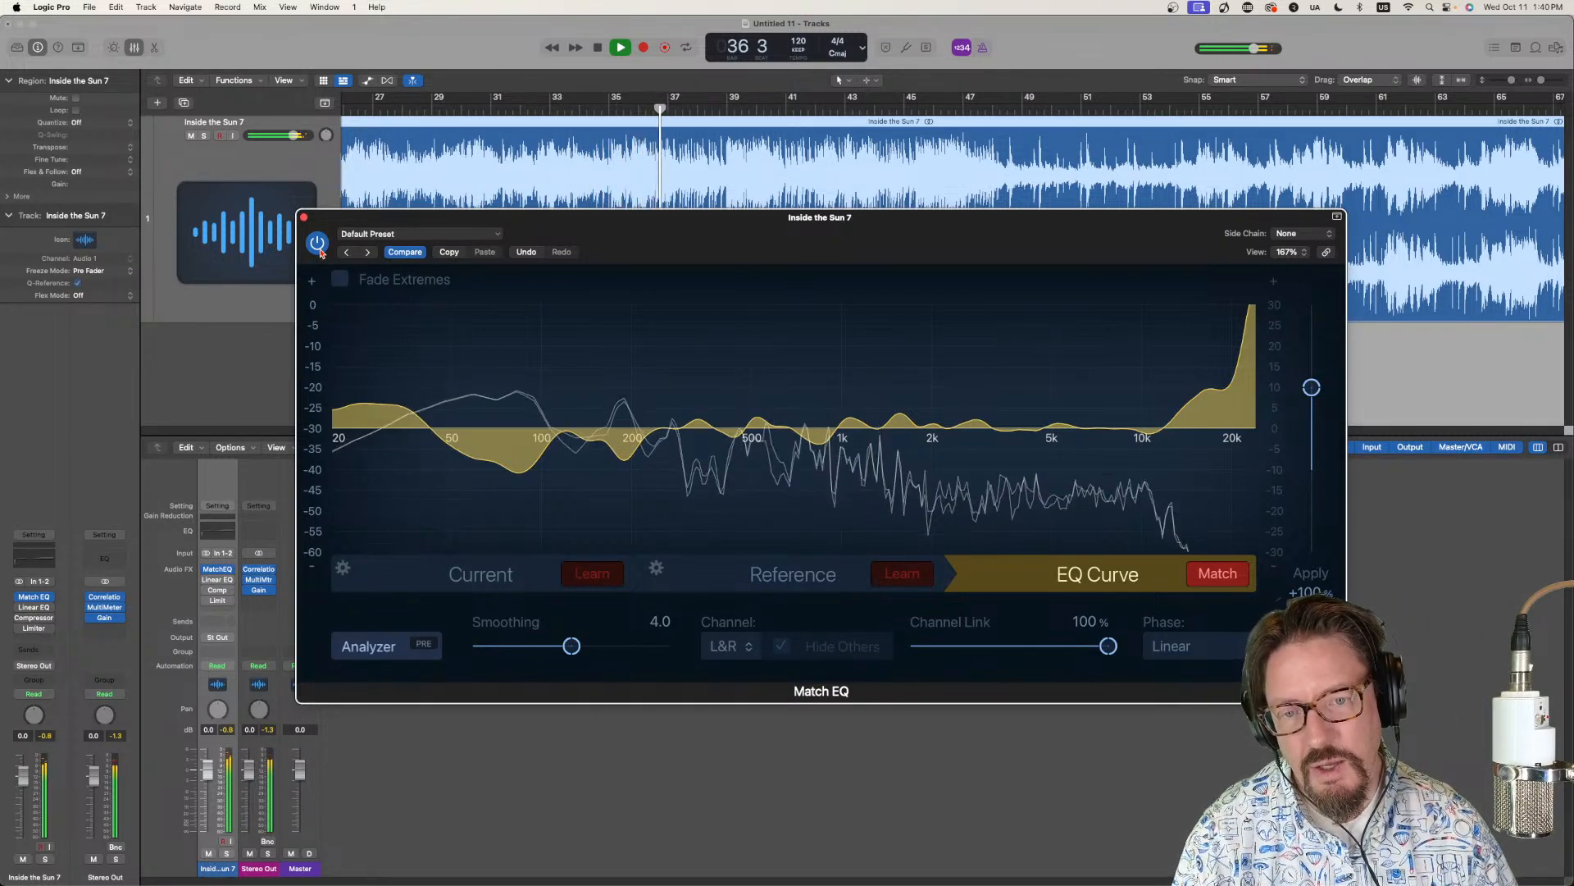
Try the Match EQ's Smoothing at 0.0, return it to 4.0, and set Channel Link to 50%.
drag(572, 645, 469, 645)
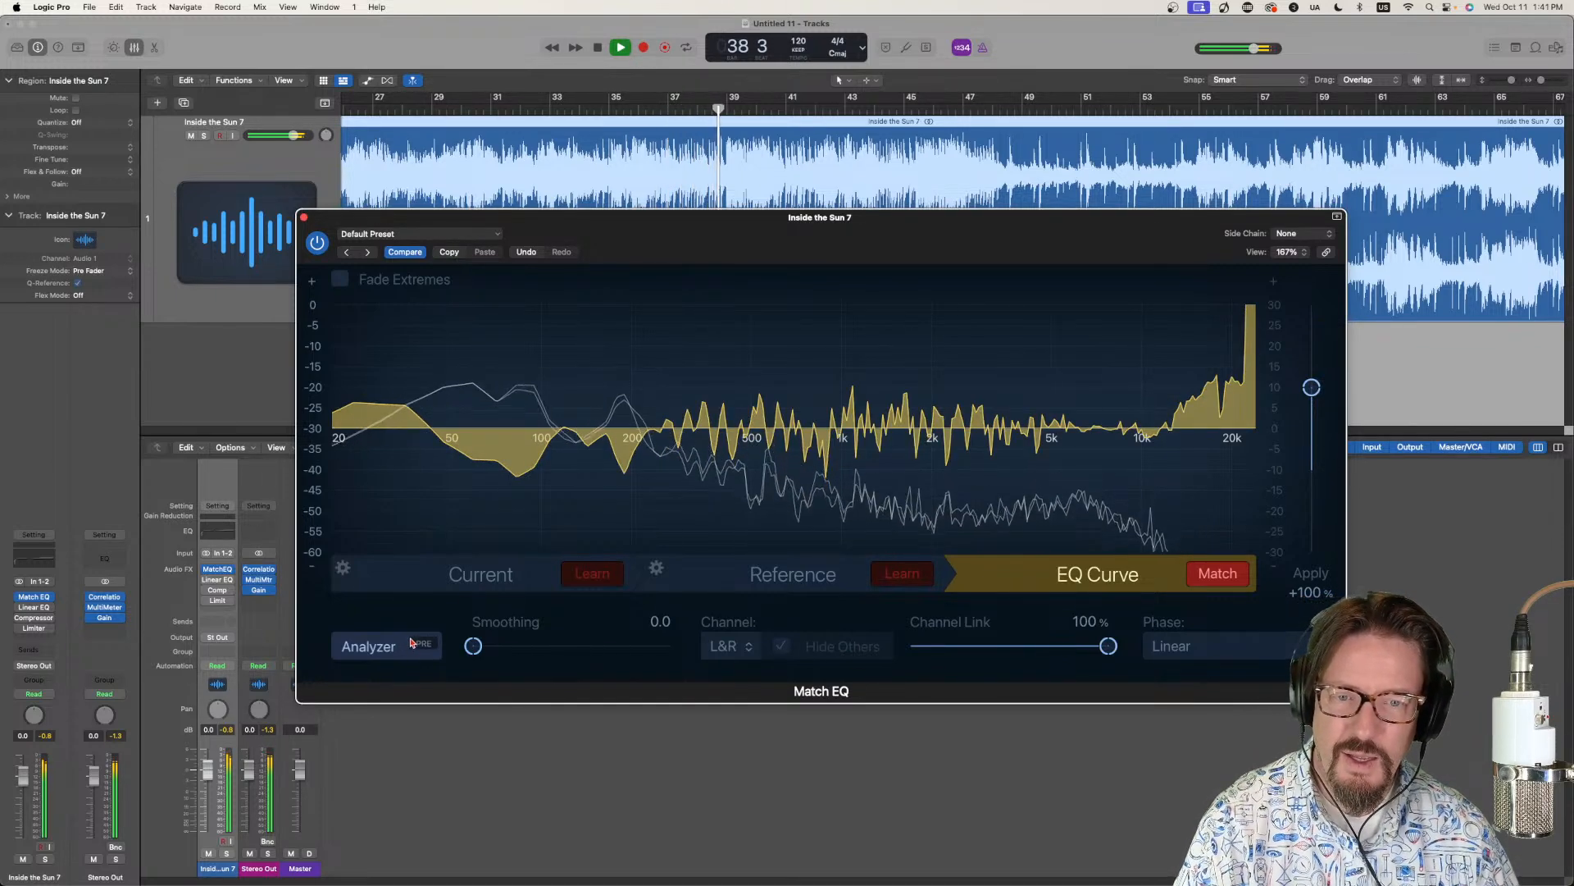
drag(473, 645, 587, 645)
drag(1107, 645, 1024, 661)
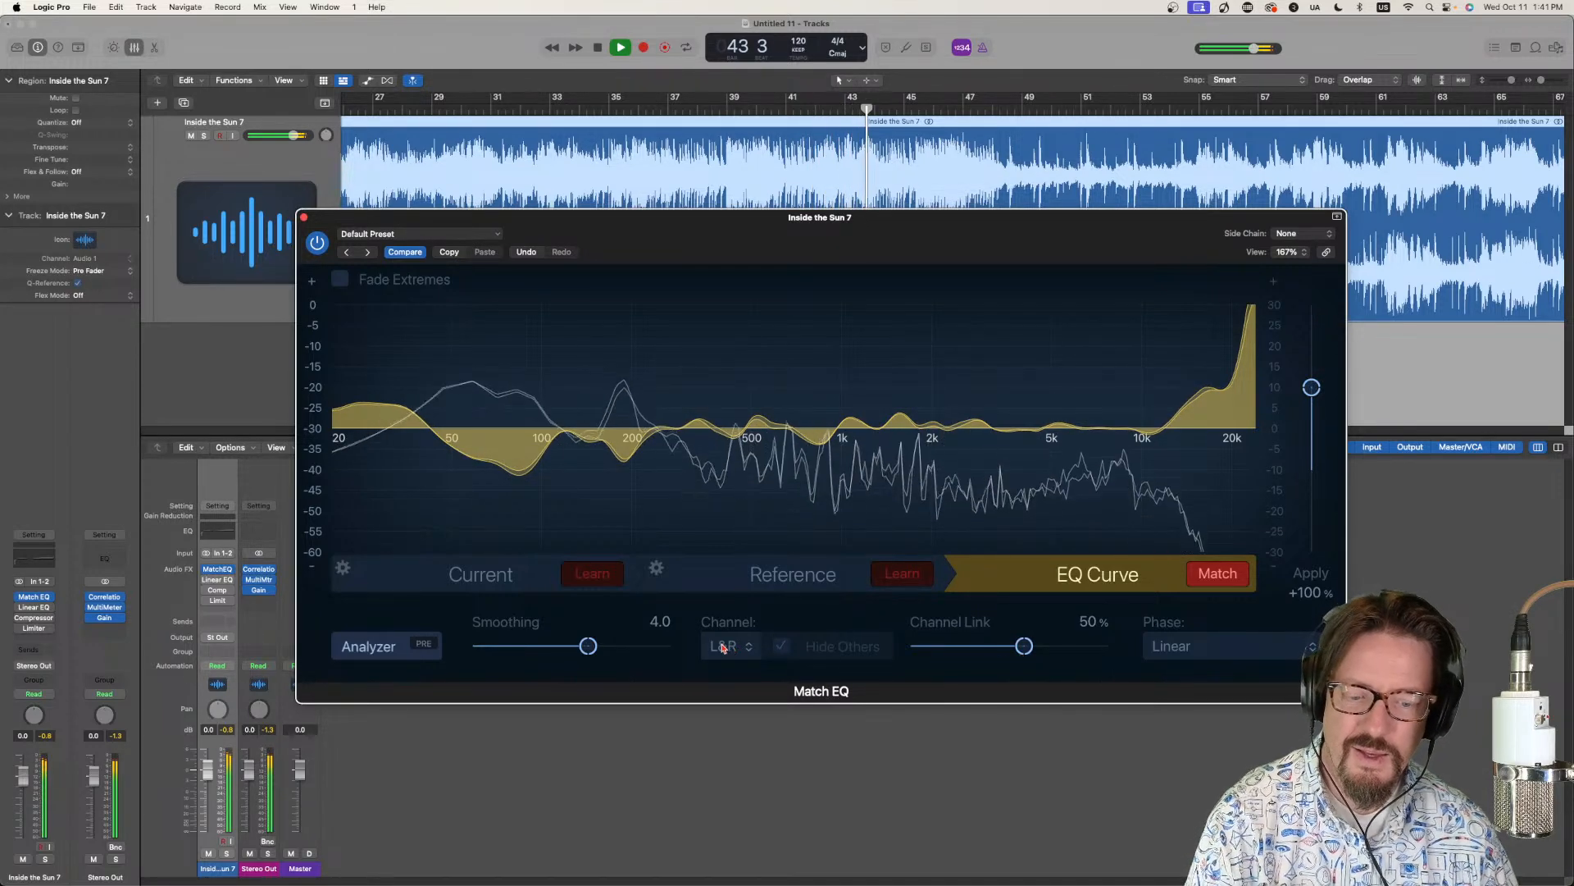
key(space)
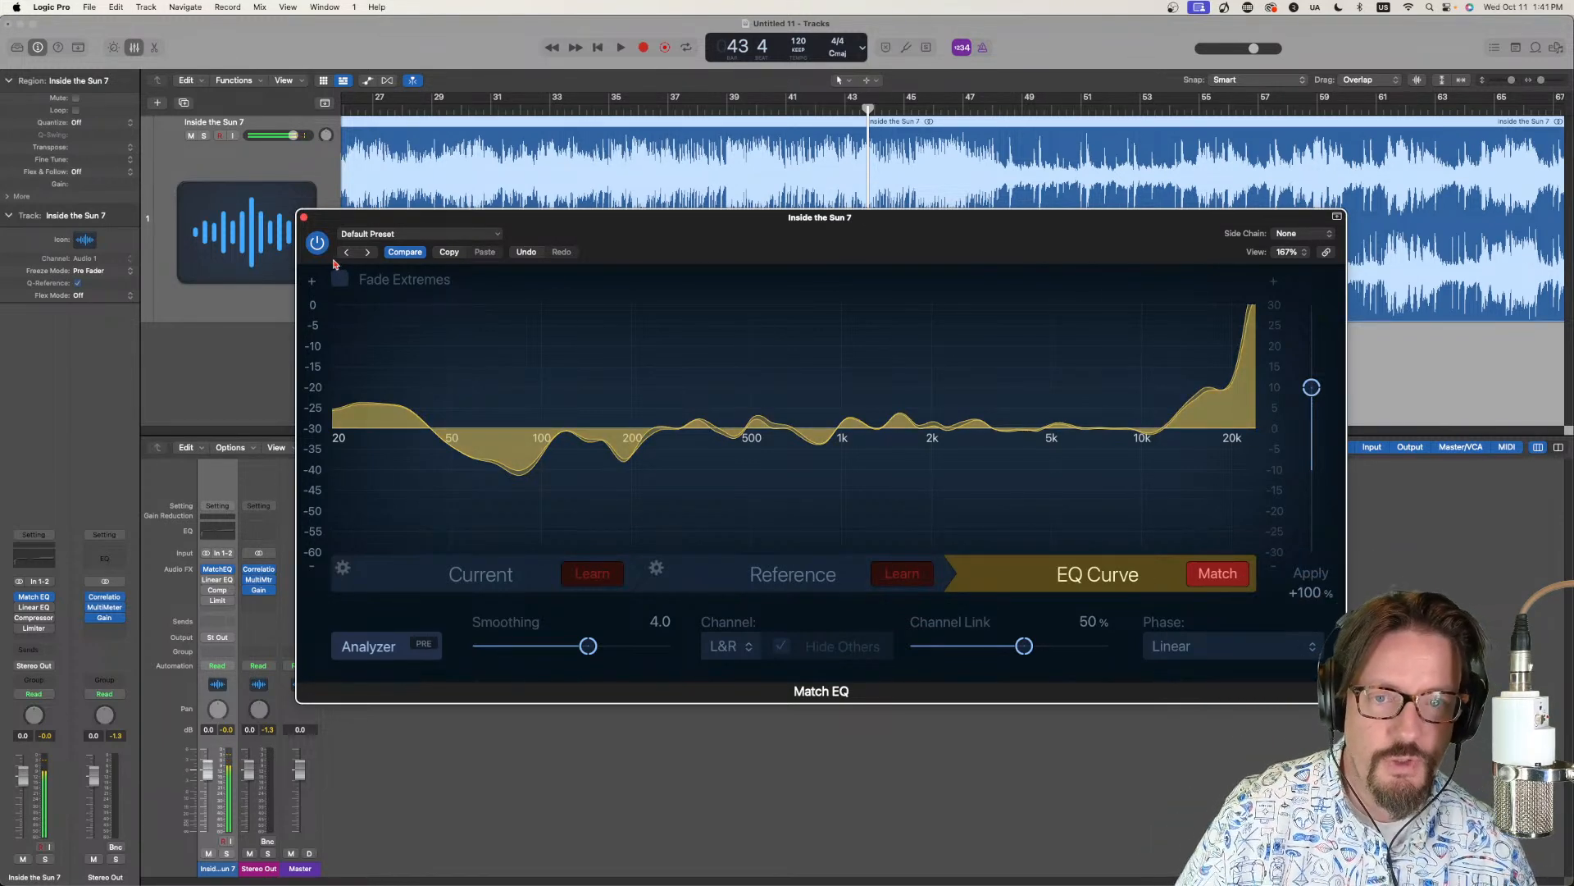
click(303, 219)
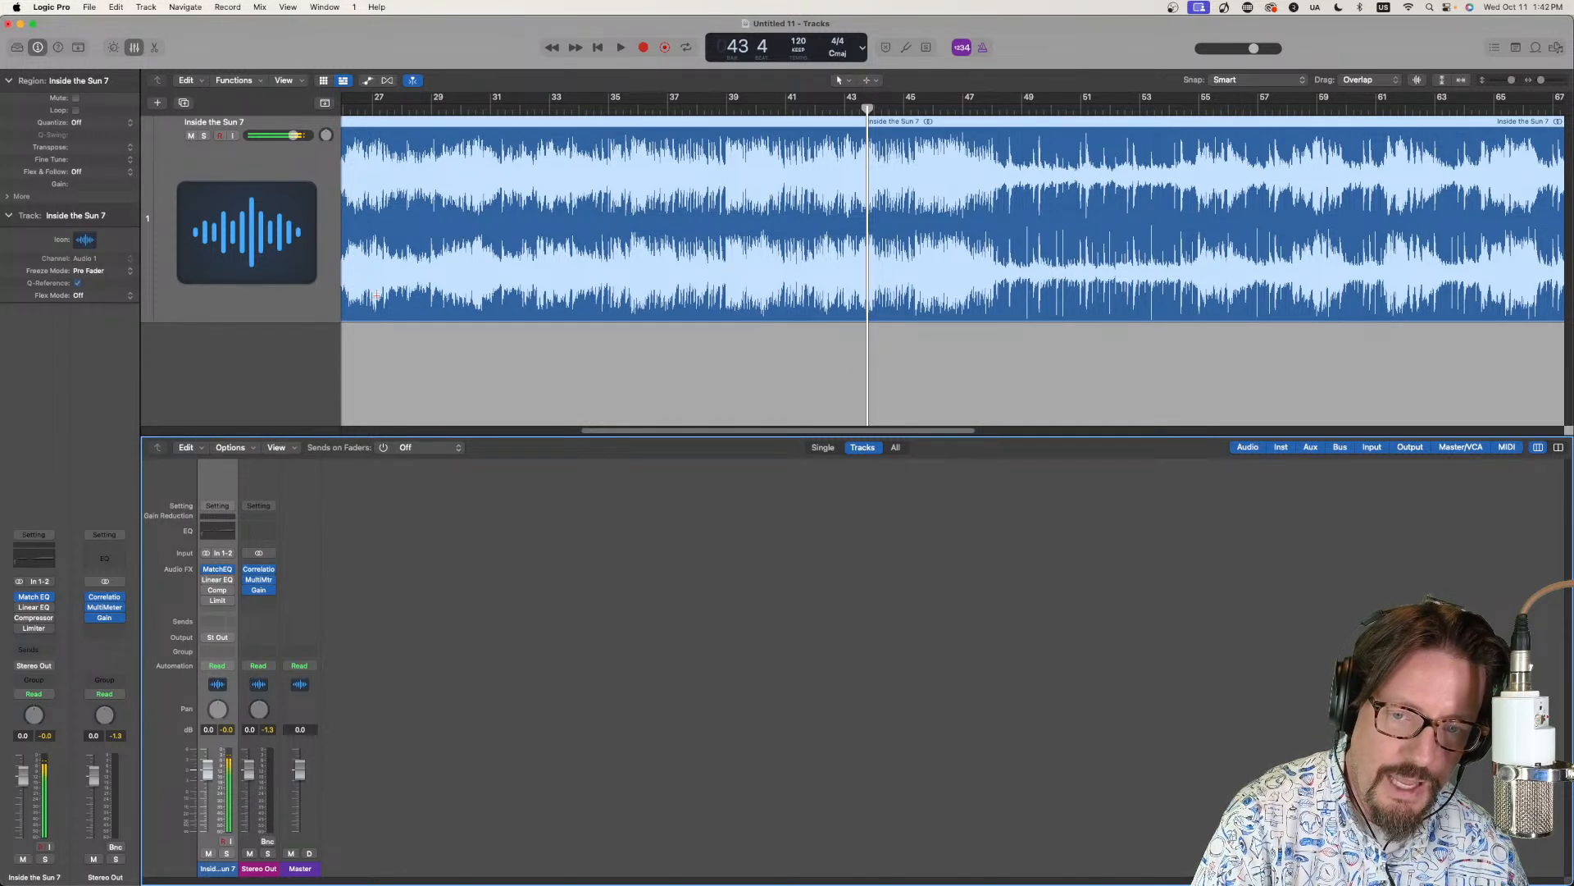
Play briefly from bar 1 and examine the start of the Inside the Sun 7 waveform up close.
scroll(439, 328, left, 10)
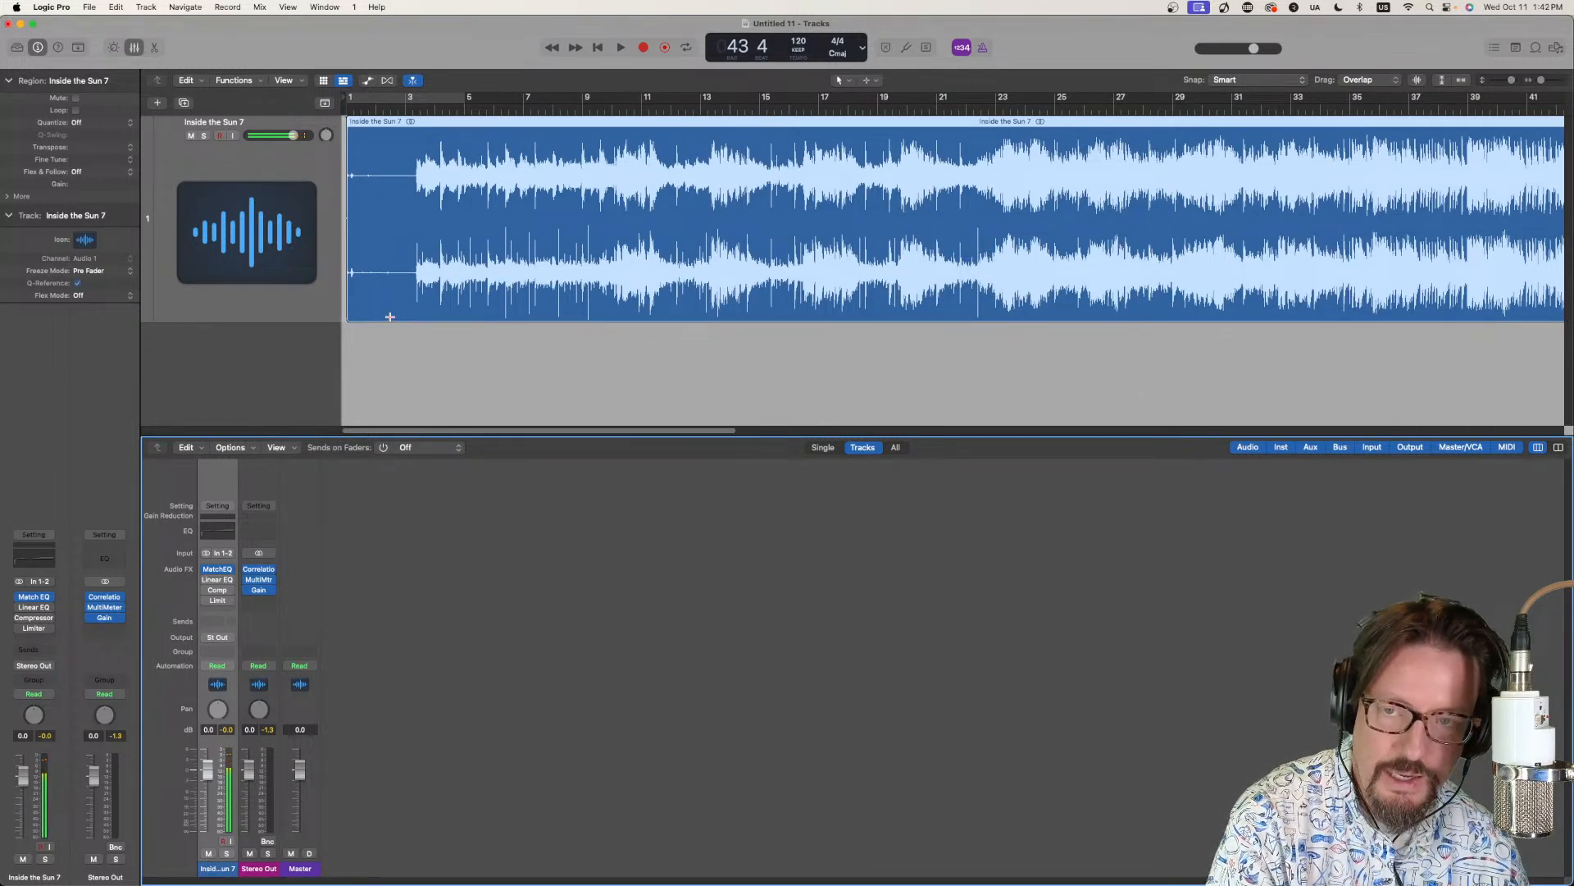
scroll(389, 316, down, 8)
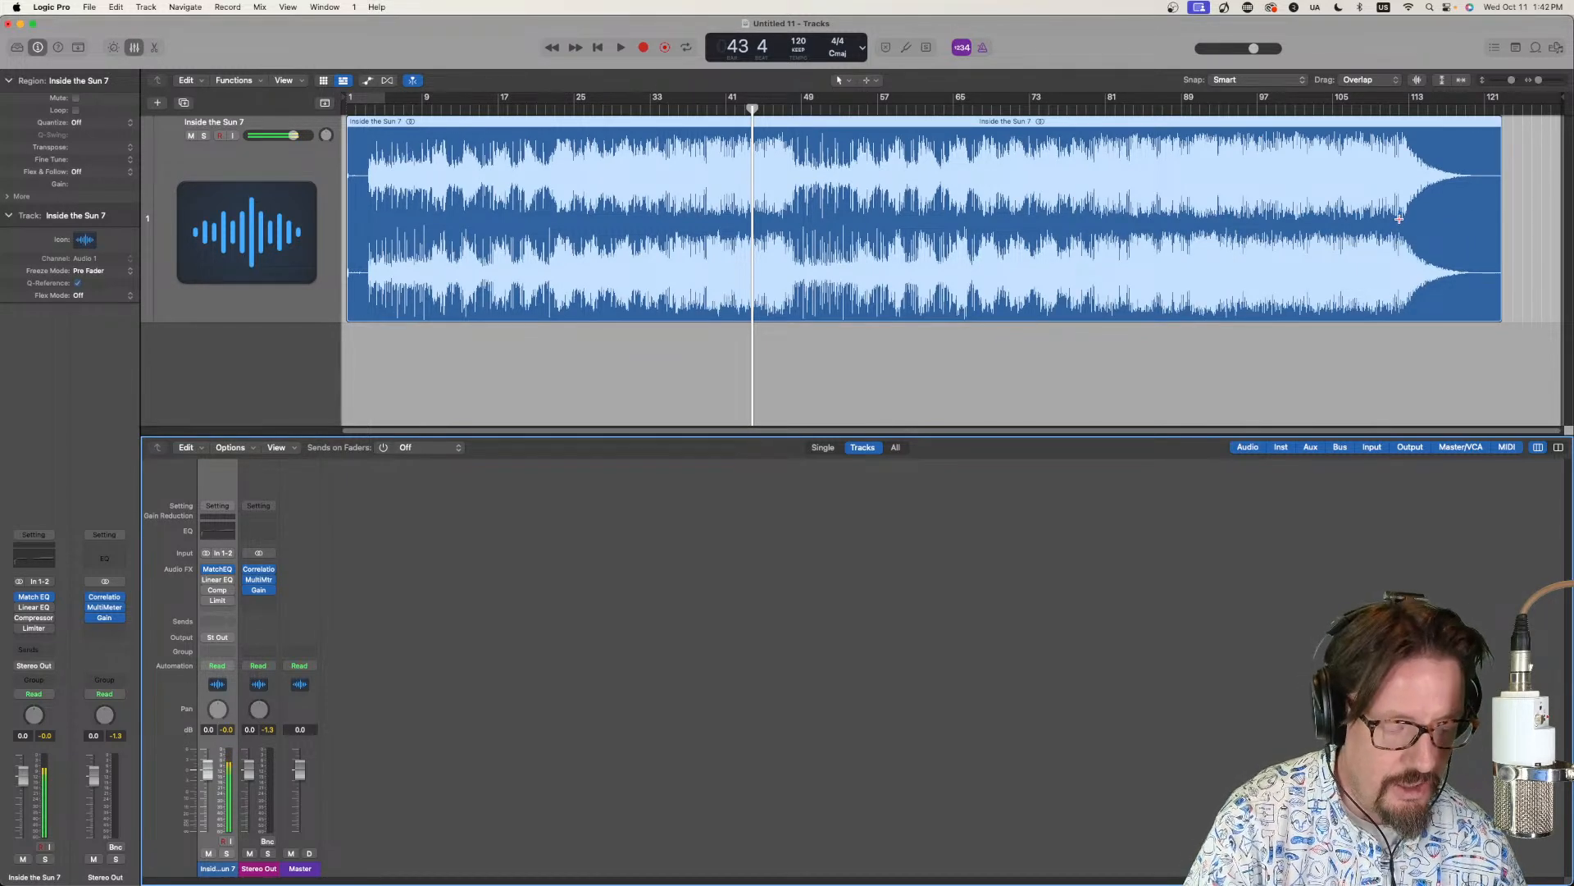
click(349, 105)
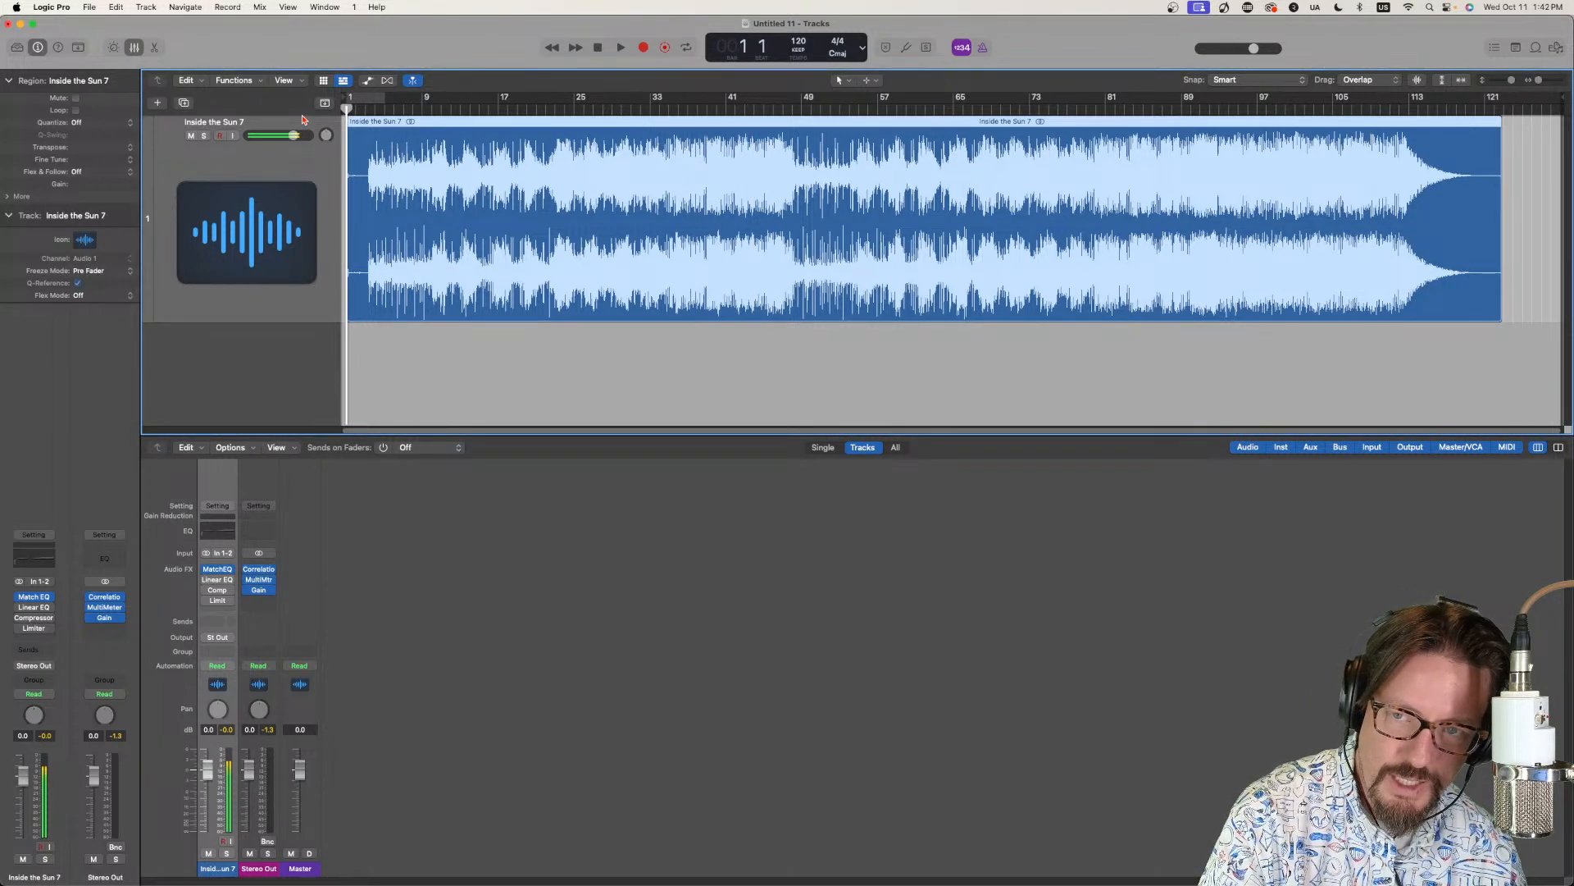
key(space)
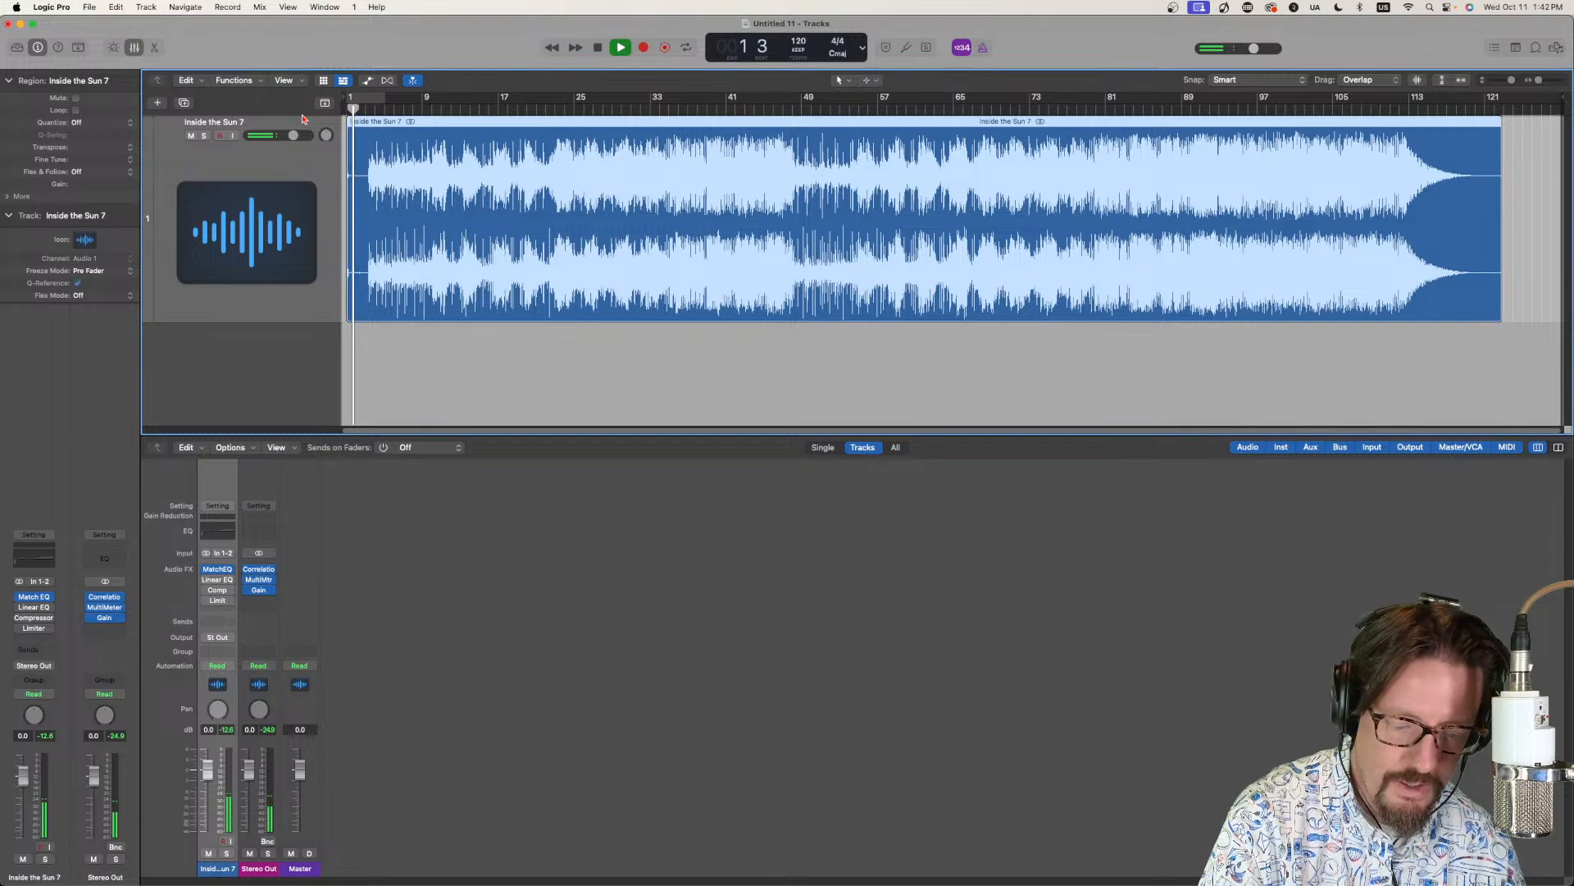
key(super+Right)
key(super+Right)
key(super+Right)
key(super+Right)
key(super+Right)
key(super+Right)
key(super+Right)
key(super+Right)
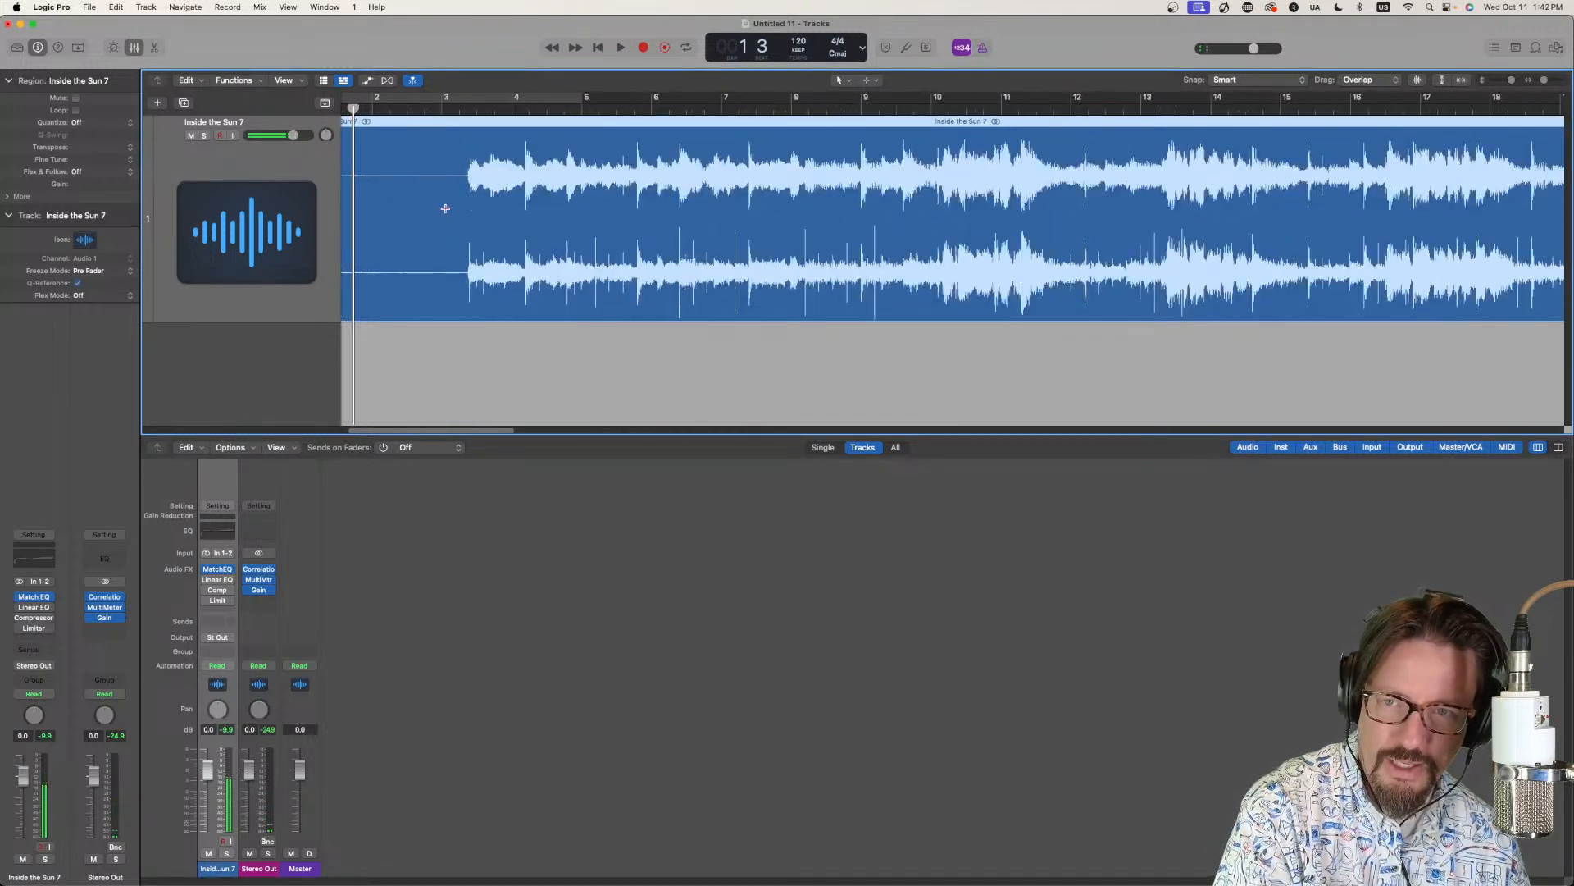
Listen to the quiet first bar again from bar 1 to check for noise before the music enters.
scroll(446, 208, left, 3)
drag(359, 109, 288, 100)
key(space)
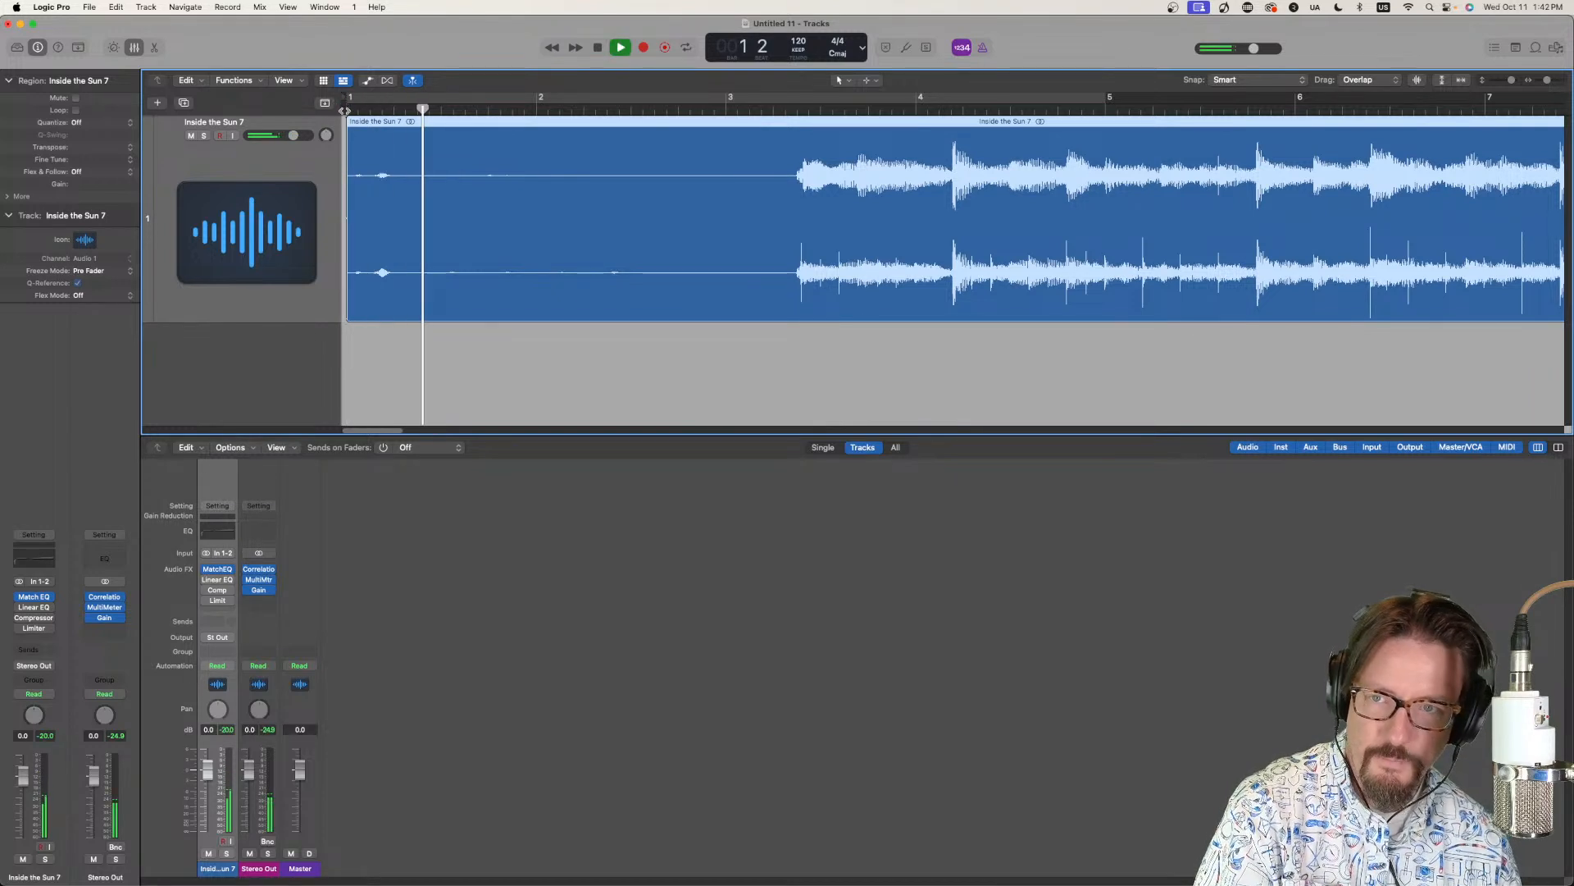
key(space)
mouse_move(347, 123)
mouse_down()
mouse_move(591, 164)
mouse_move(350, 129)
mouse_up()
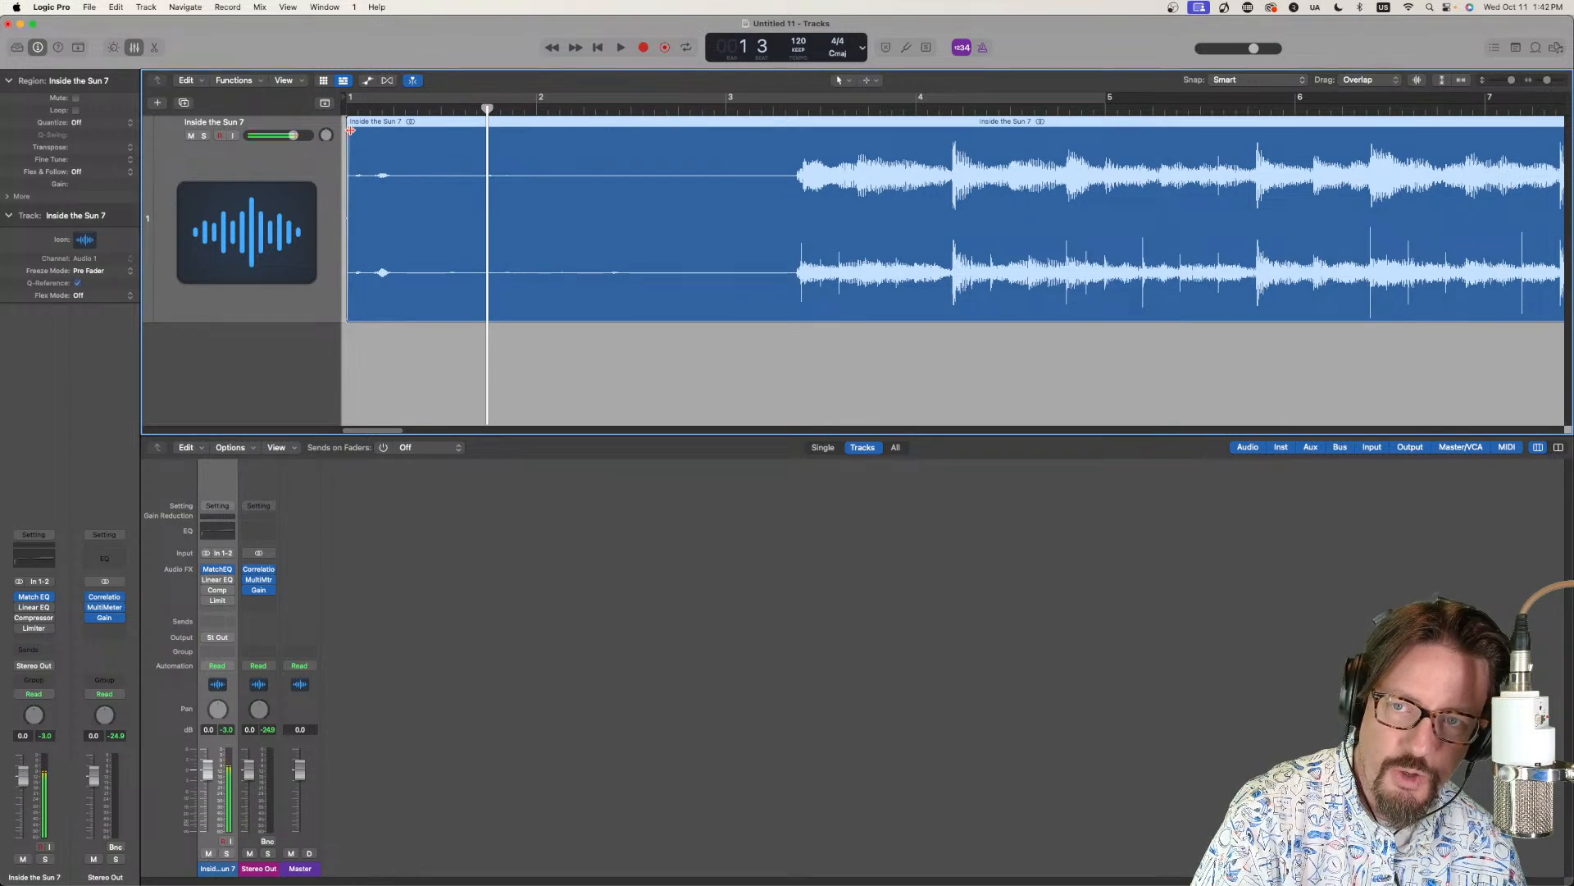
click(351, 110)
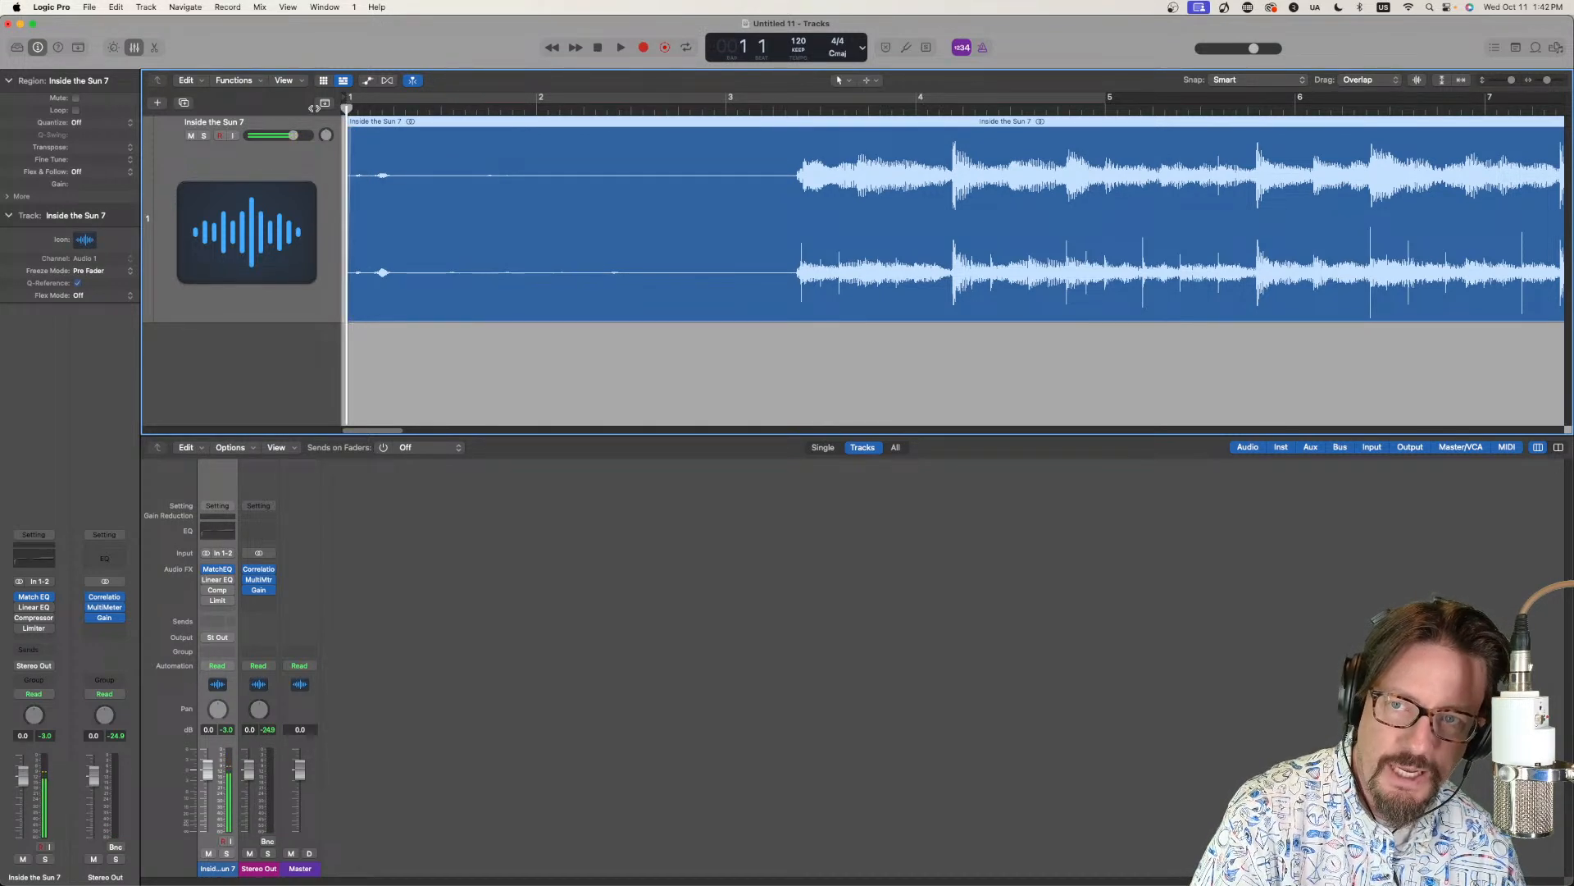
key(space)
key(space)
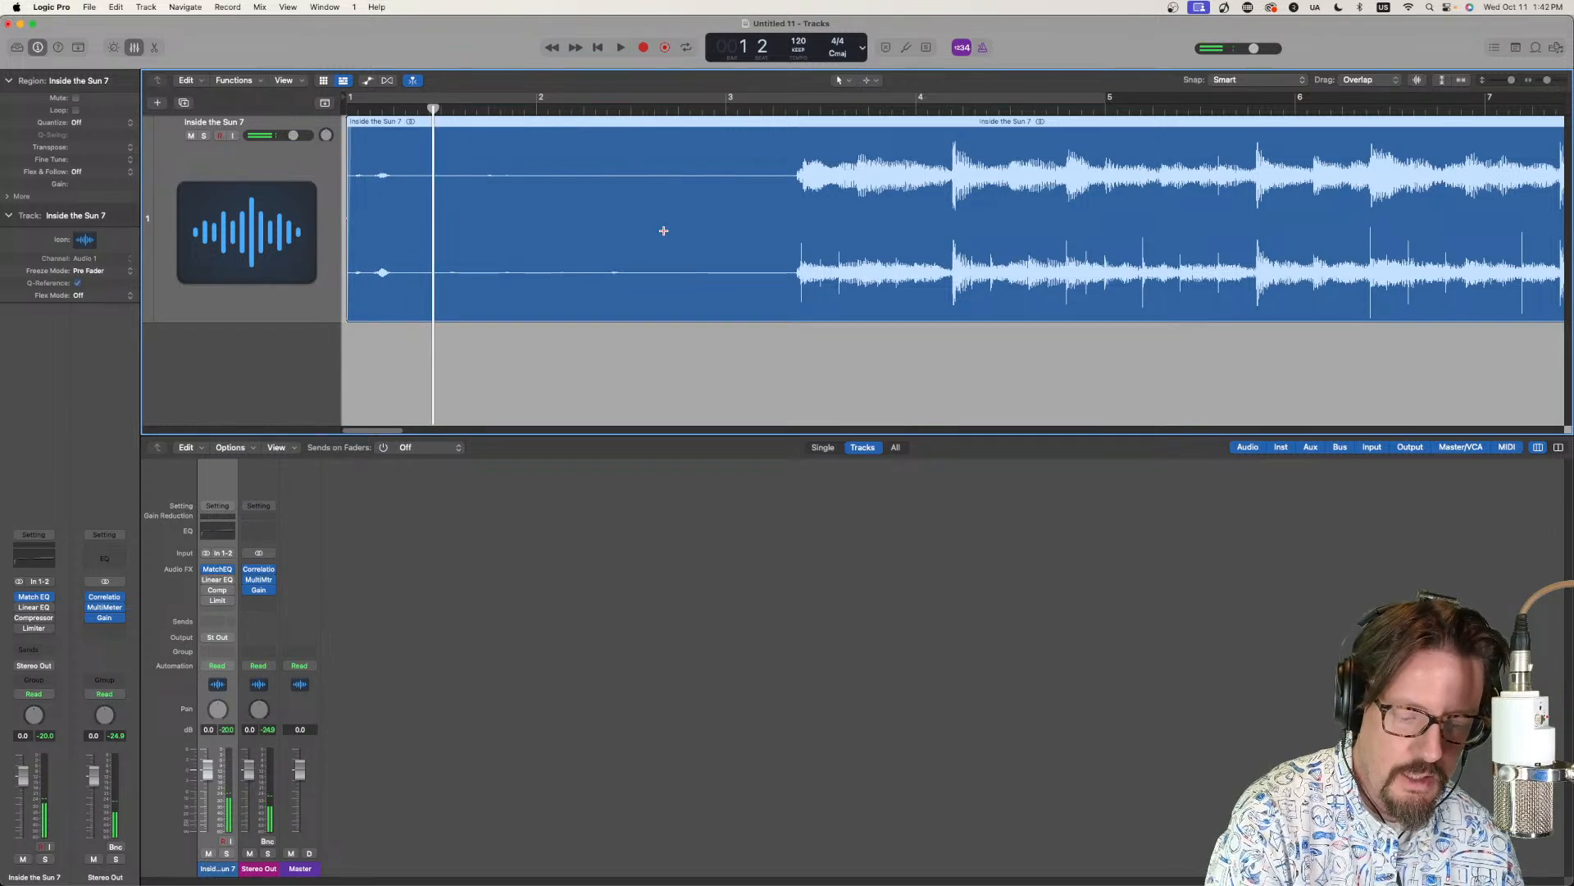
Play the end of the track through its fade-out to about bar 123 to check the ending.
scroll(752, 240, down, 8)
scroll(752, 240, right, 15)
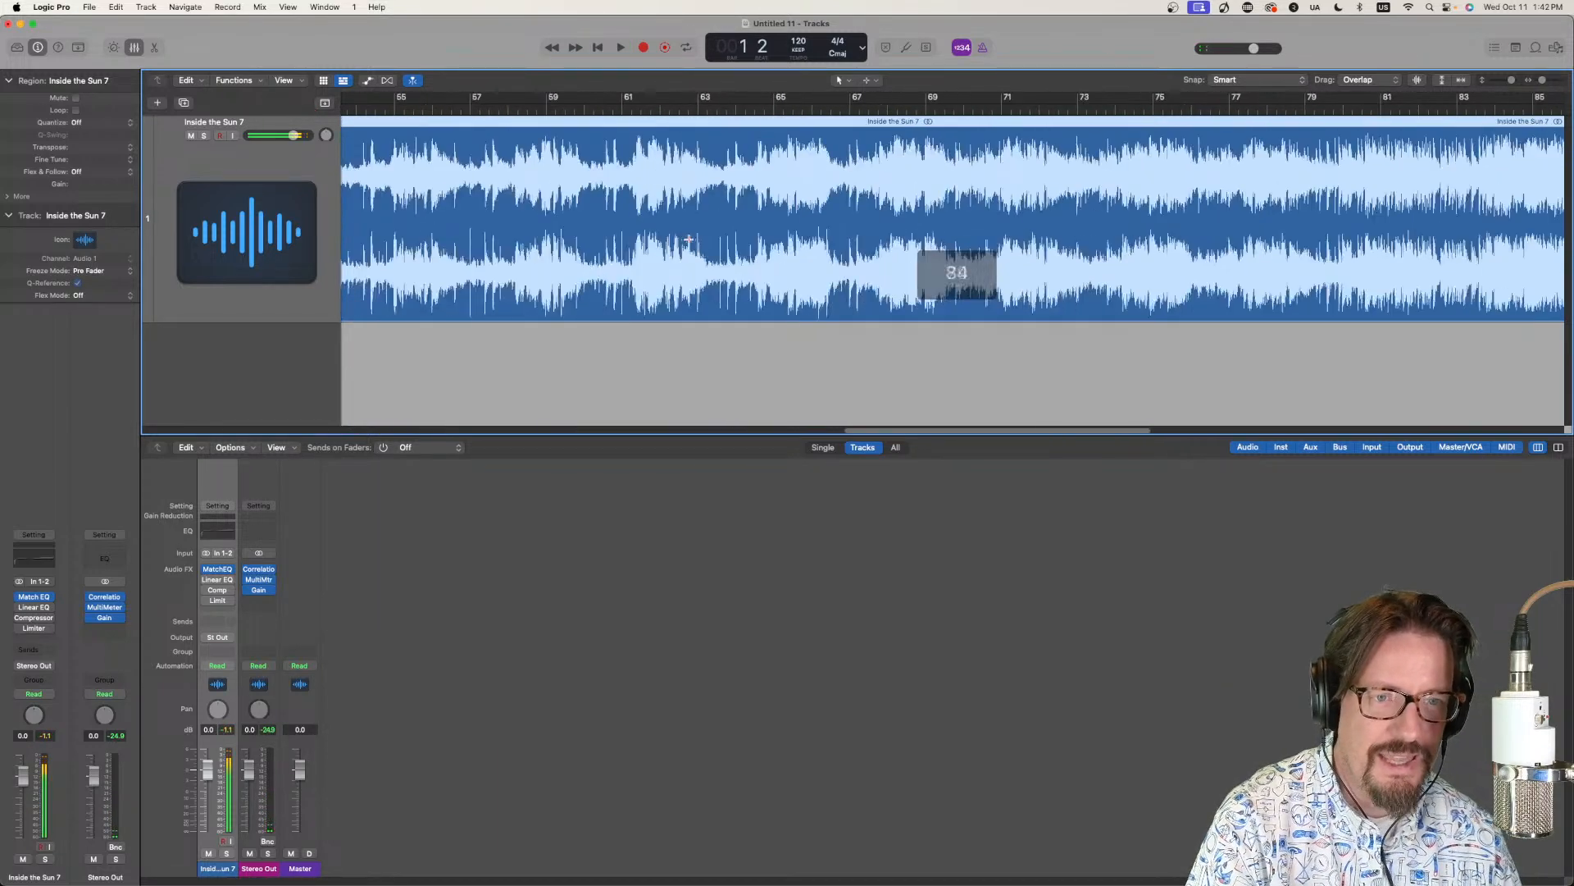
click(975, 109)
key(space)
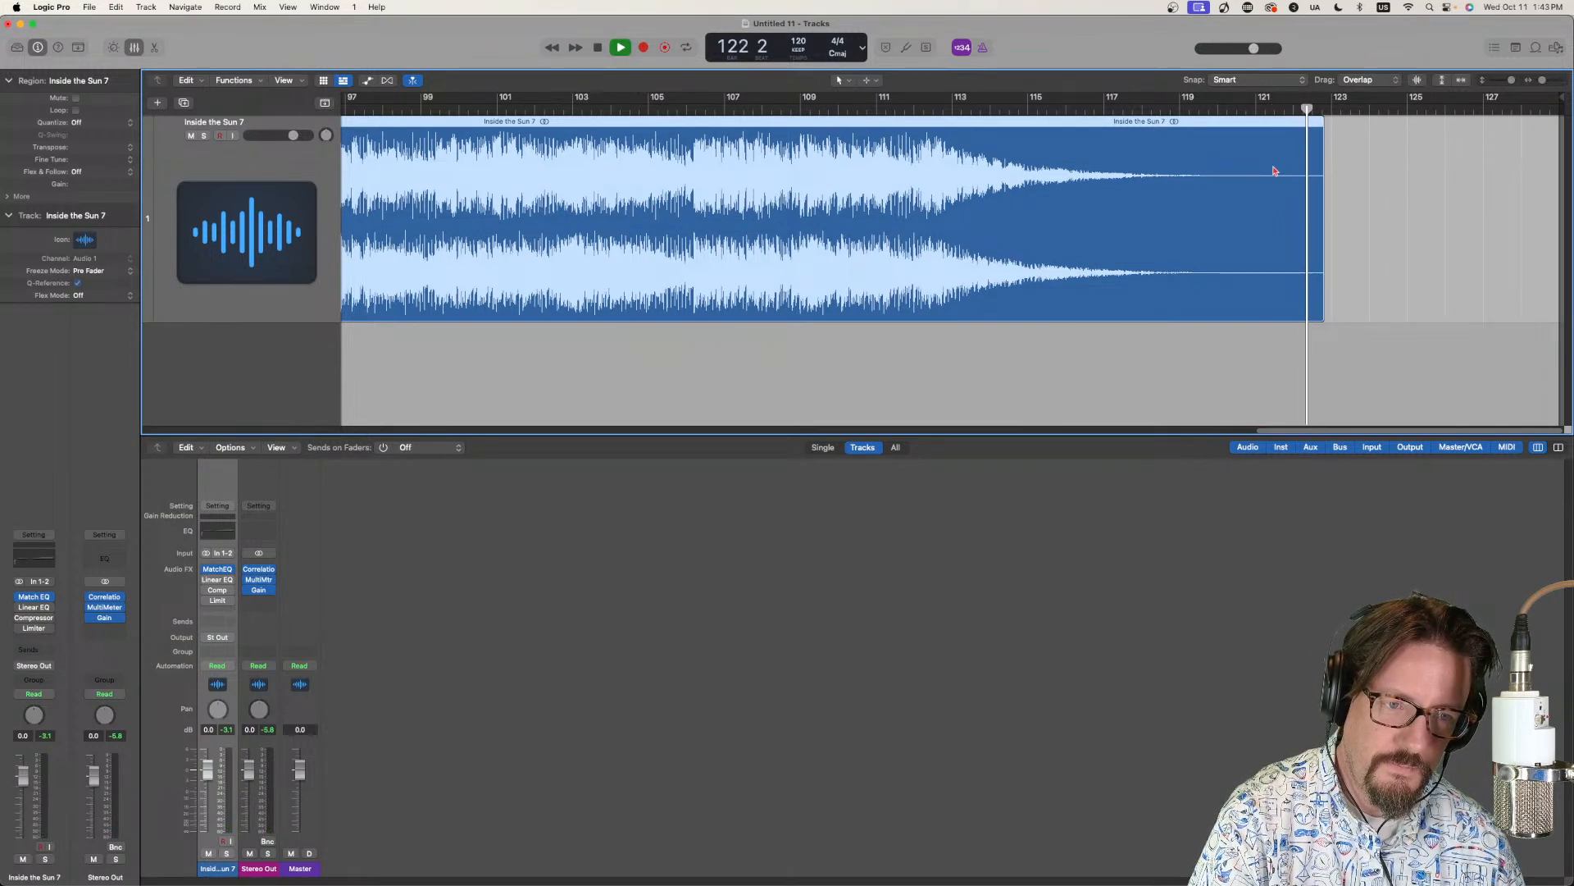
key(space)
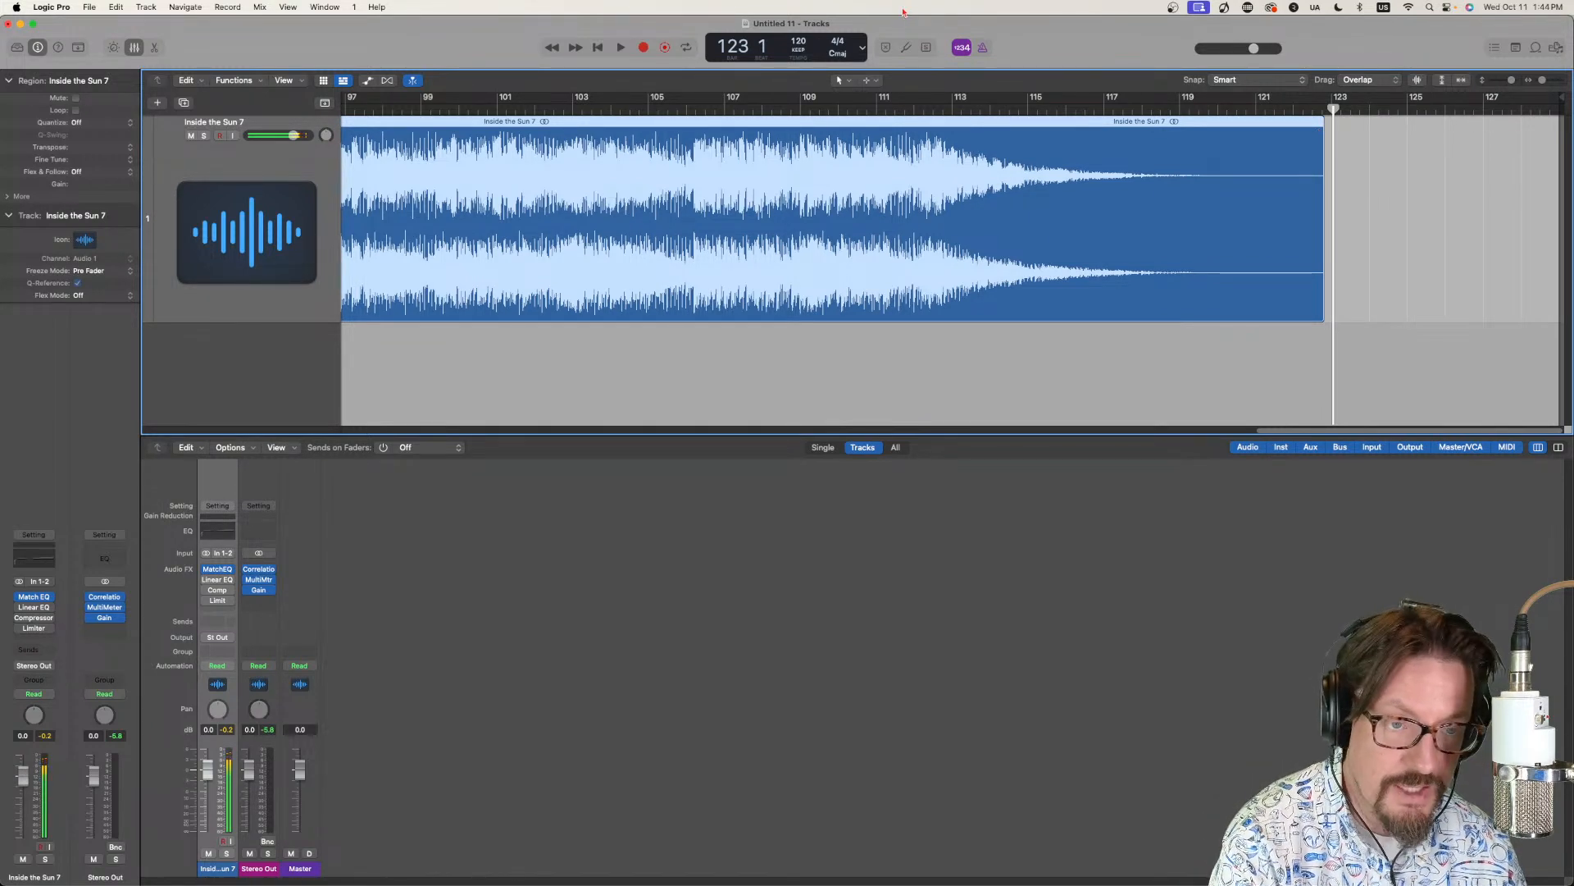
Open the bounce settings for Output 1-2 and set the Burn to CD/DVD mode to CDDA.
key(z)
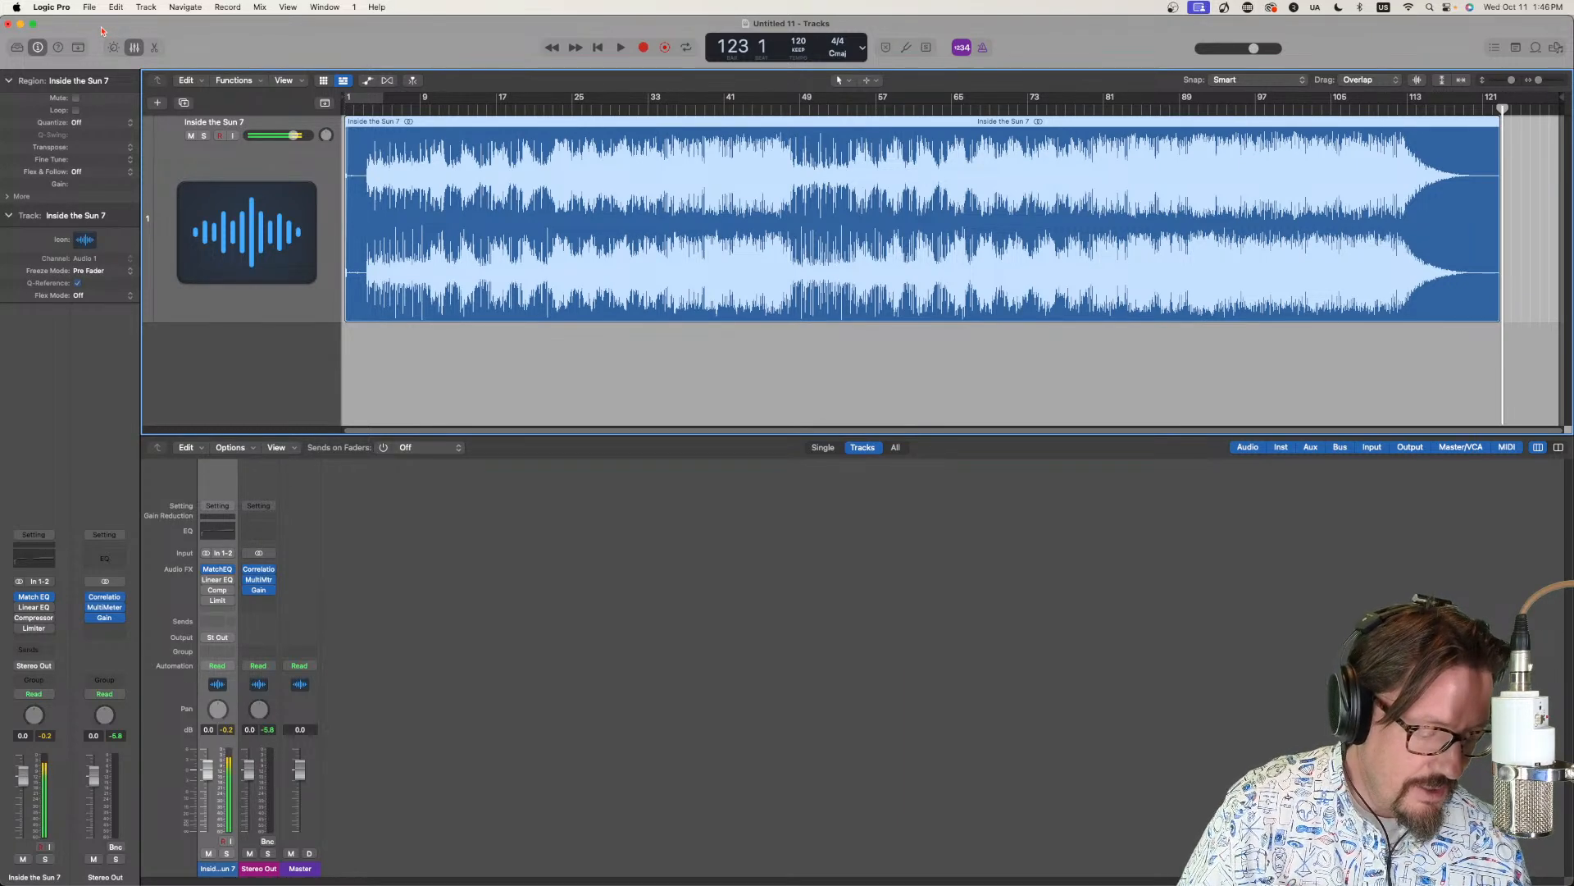
click(33, 7)
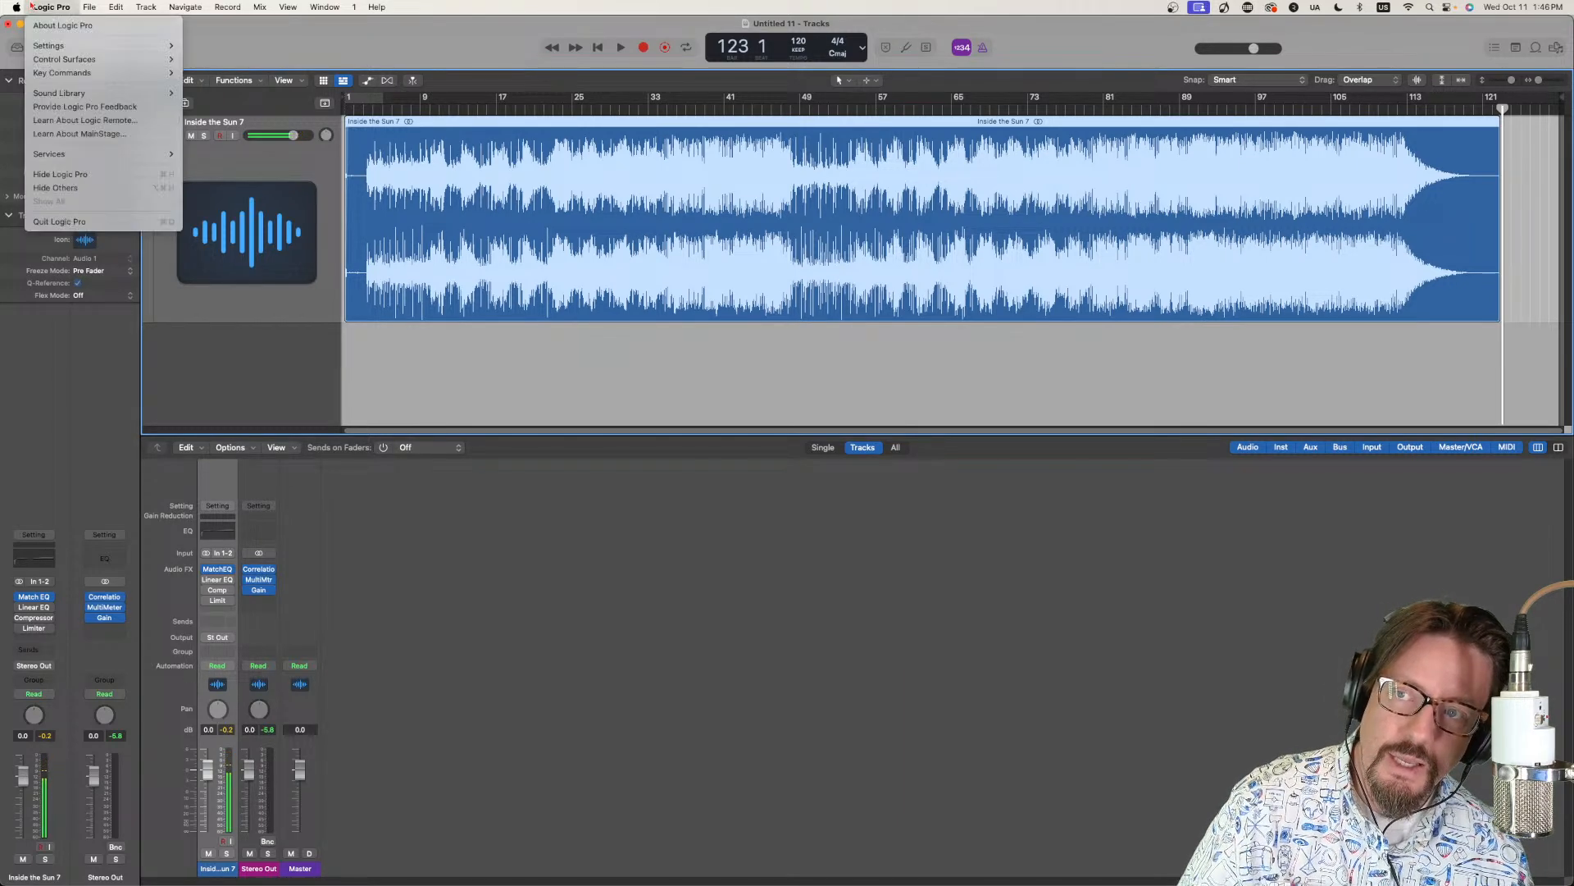
click(33, 7)
key(super+b)
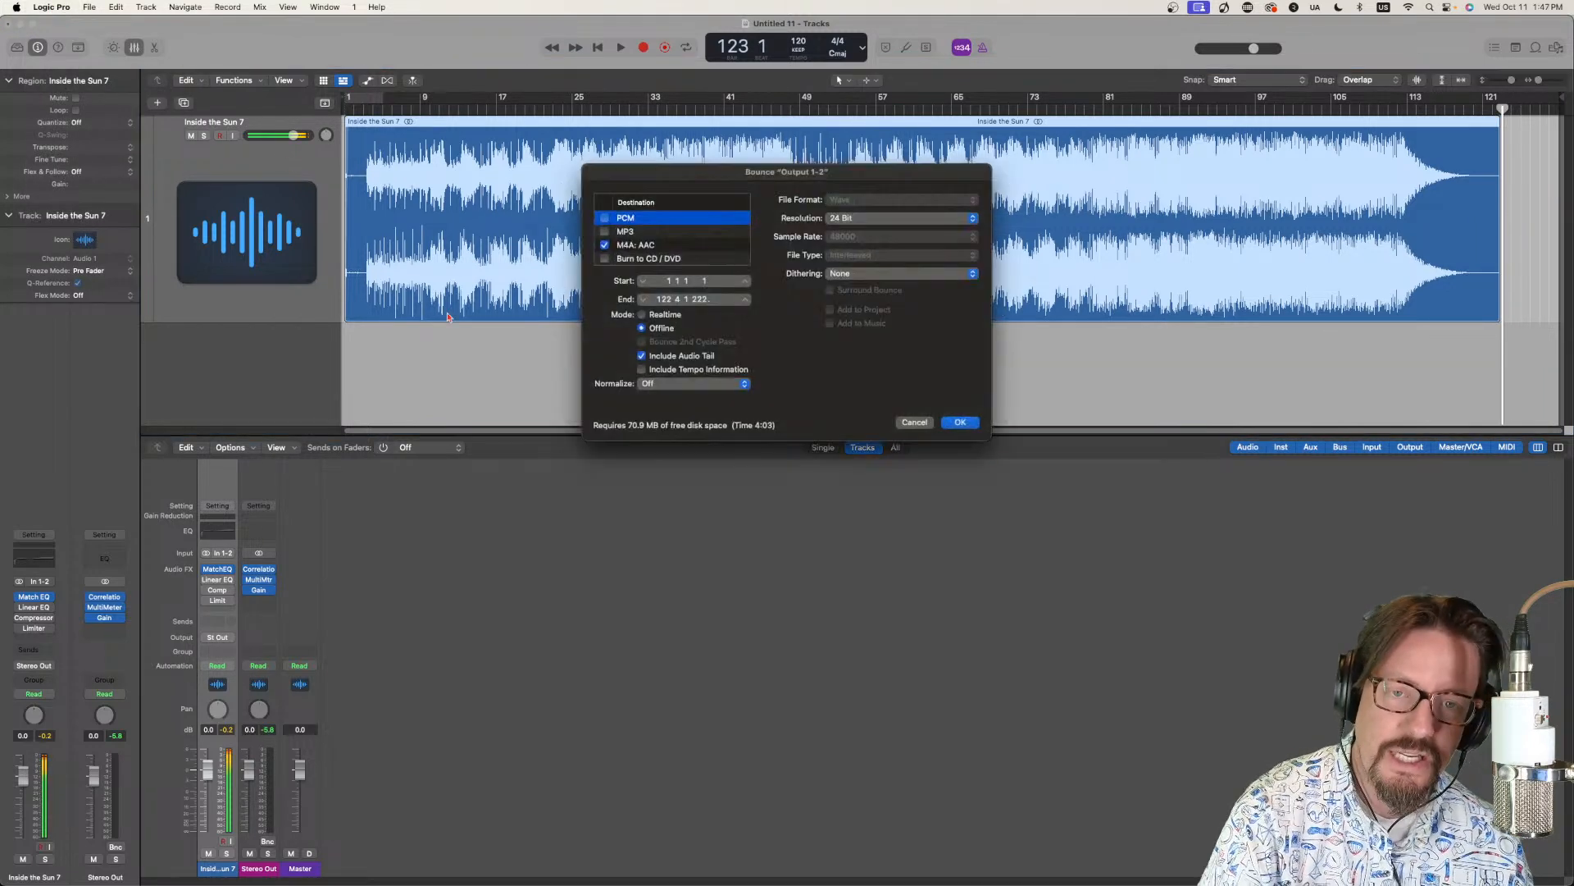
click(647, 259)
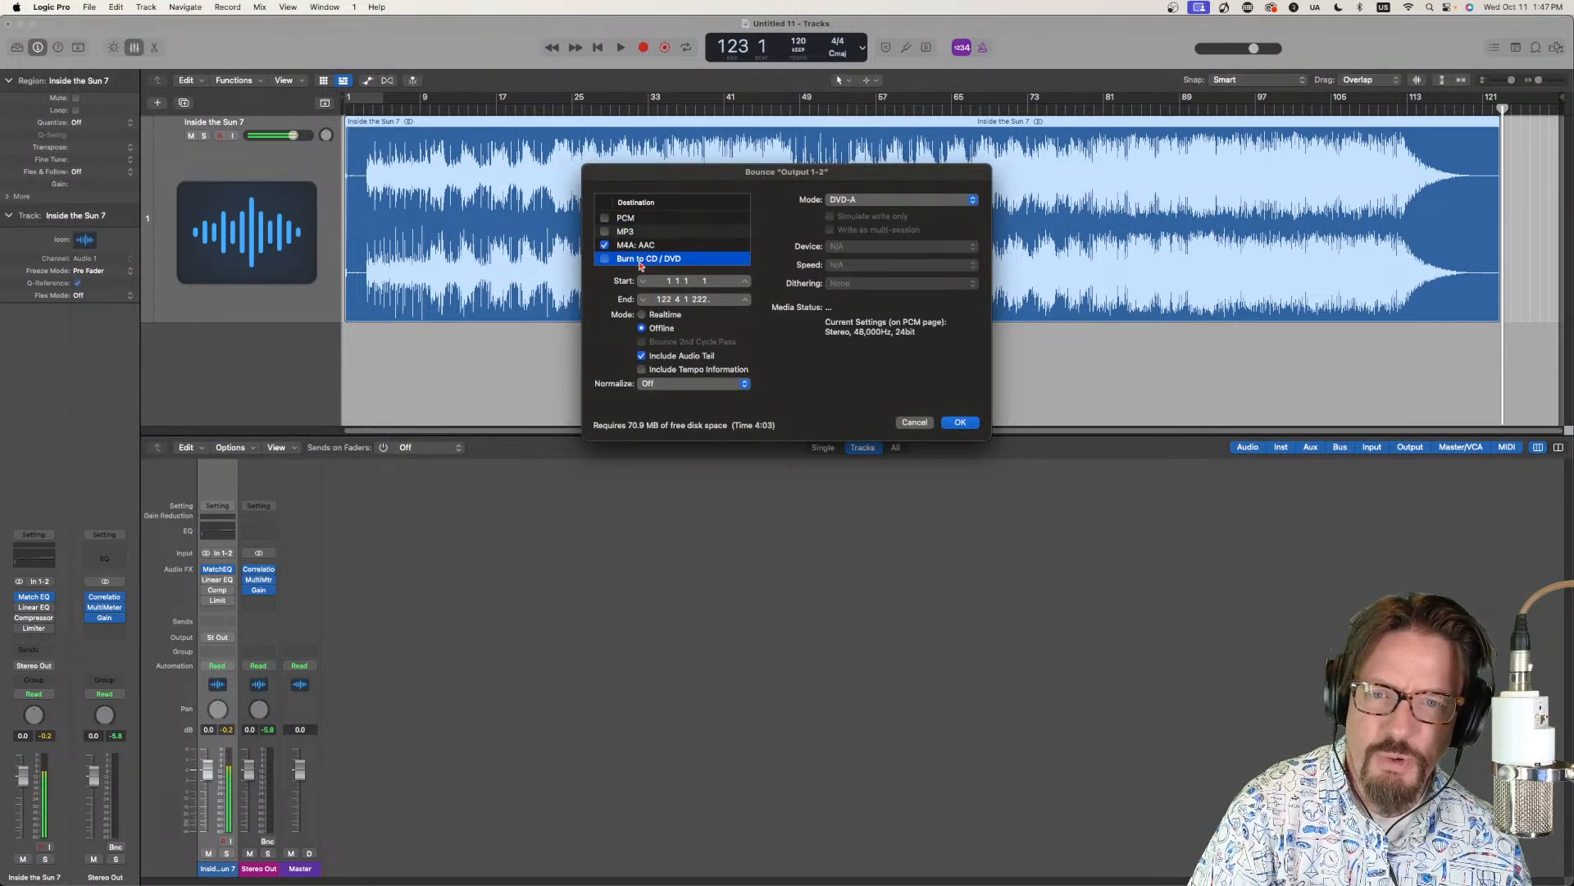
click(850, 202)
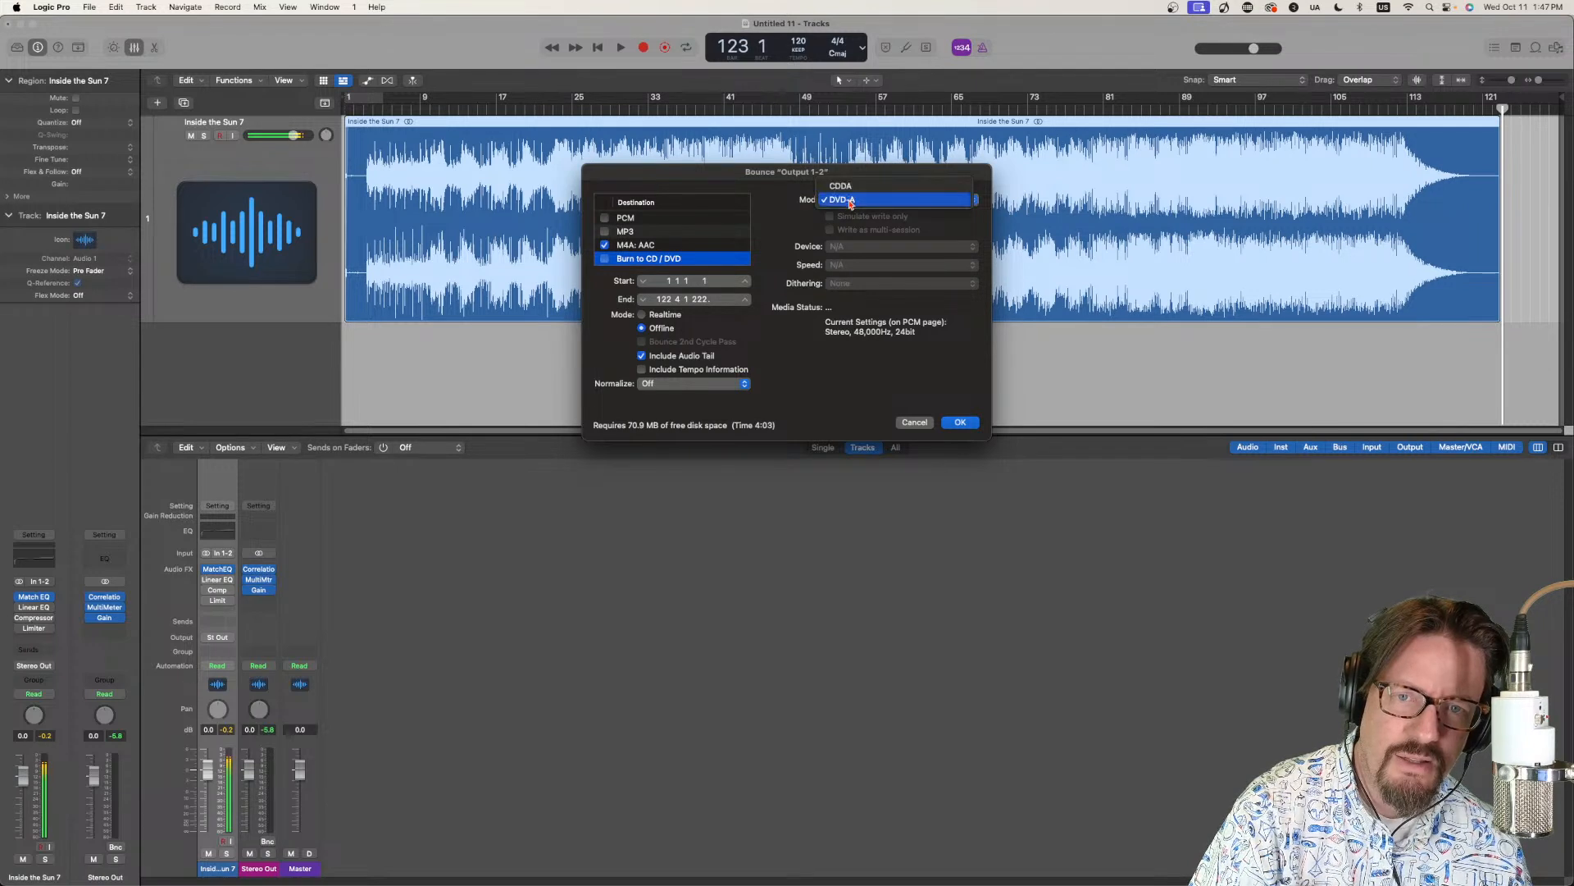
click(850, 189)
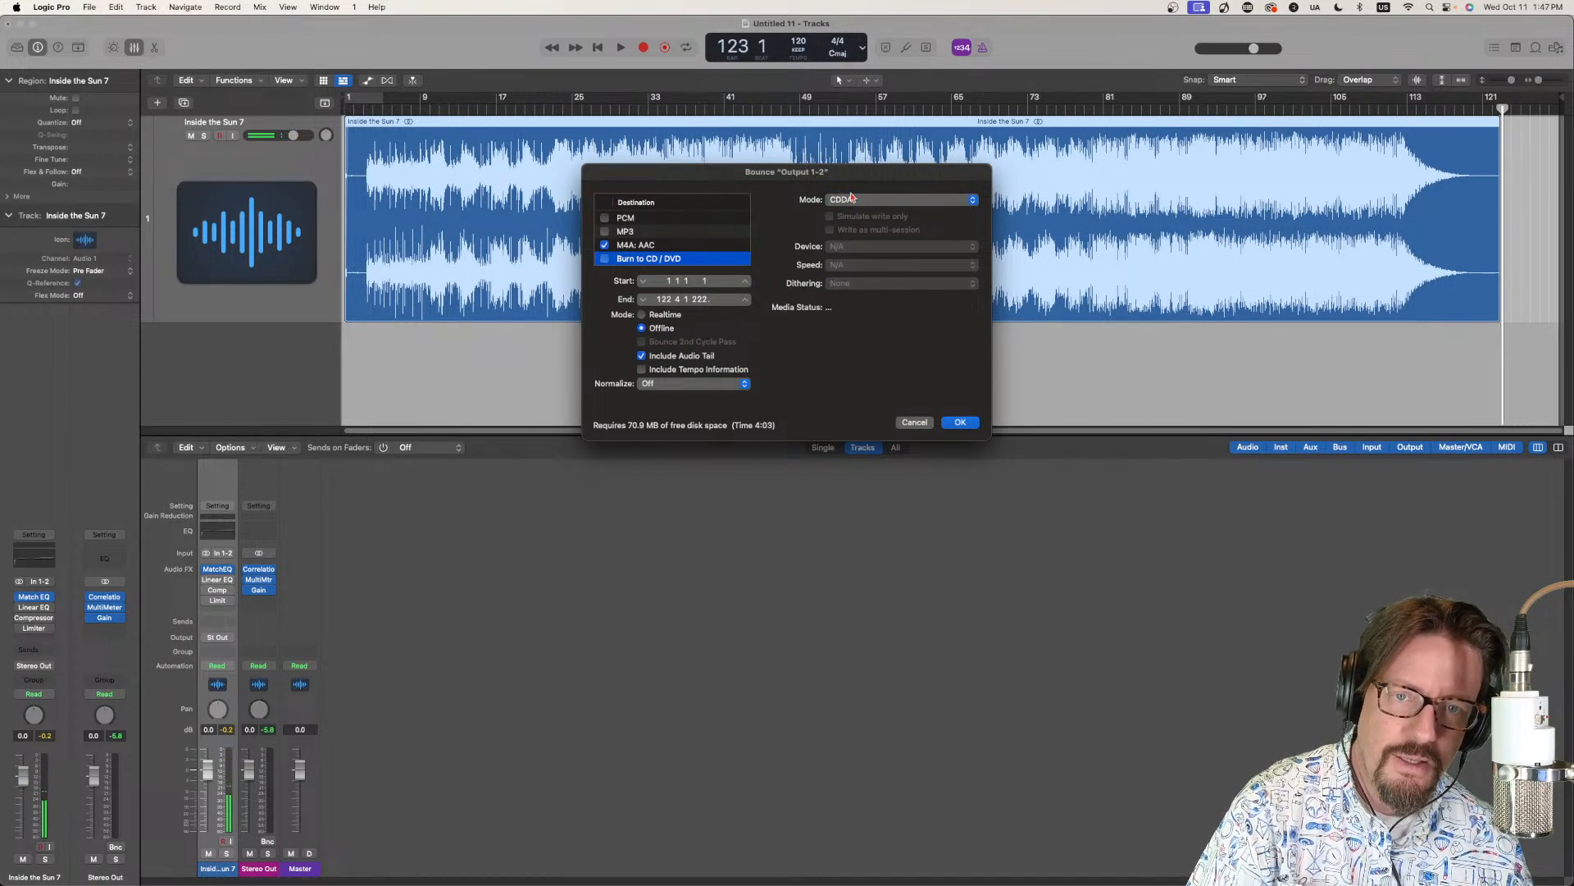